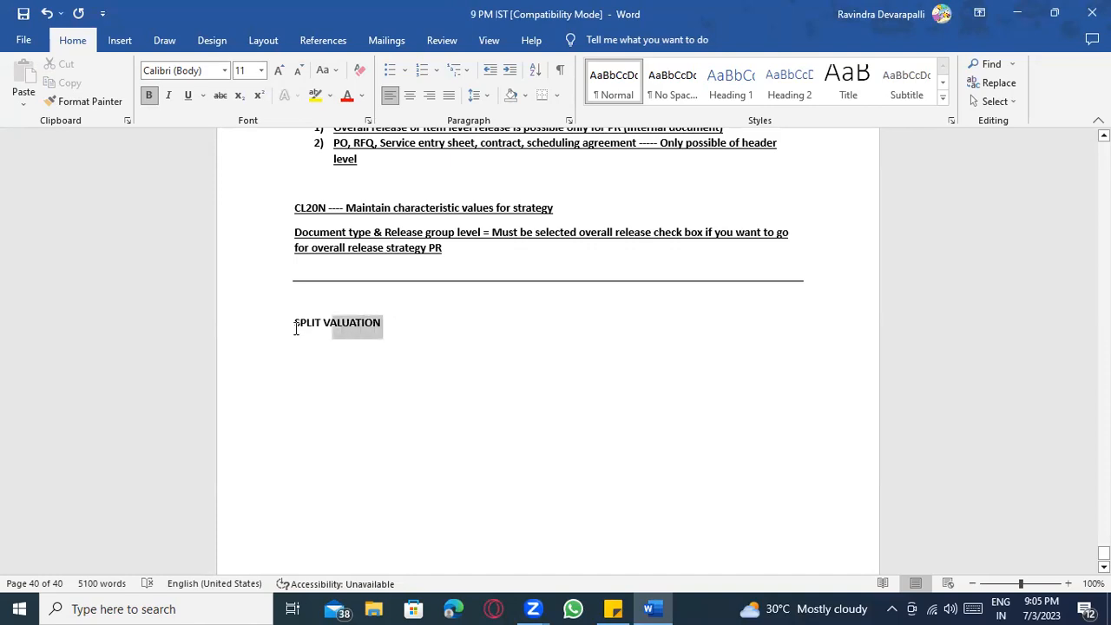
Switch the SPLIT VALUATION heading from bold to underlined and start a new line below it.
key("ctrl+b")
key("ctrl+u")
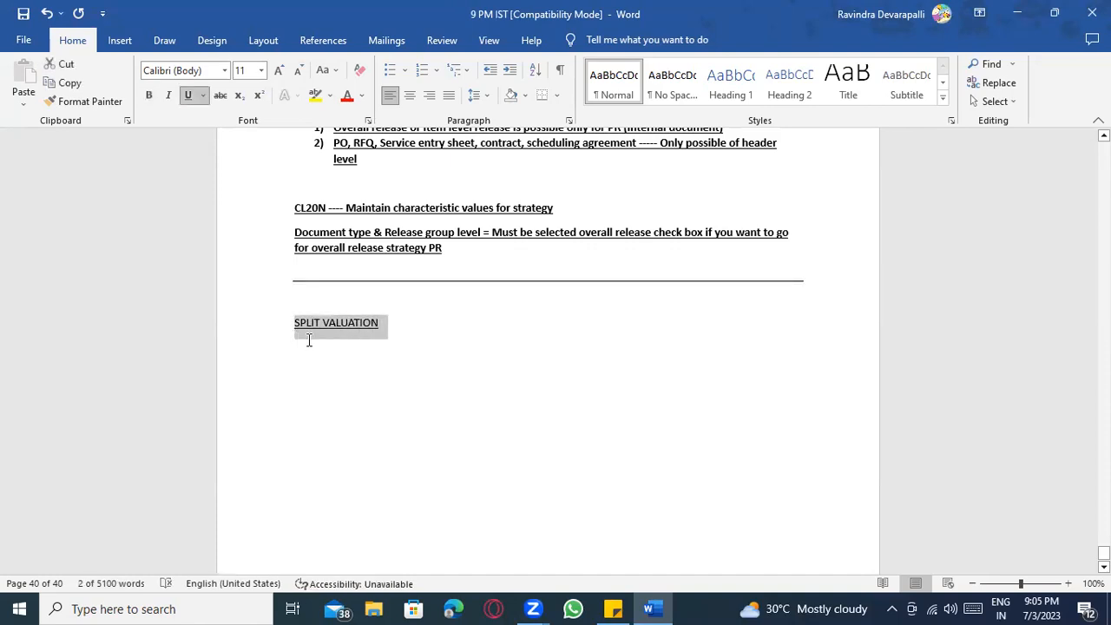
left_click(338, 351)
key("Return")
key("Return")
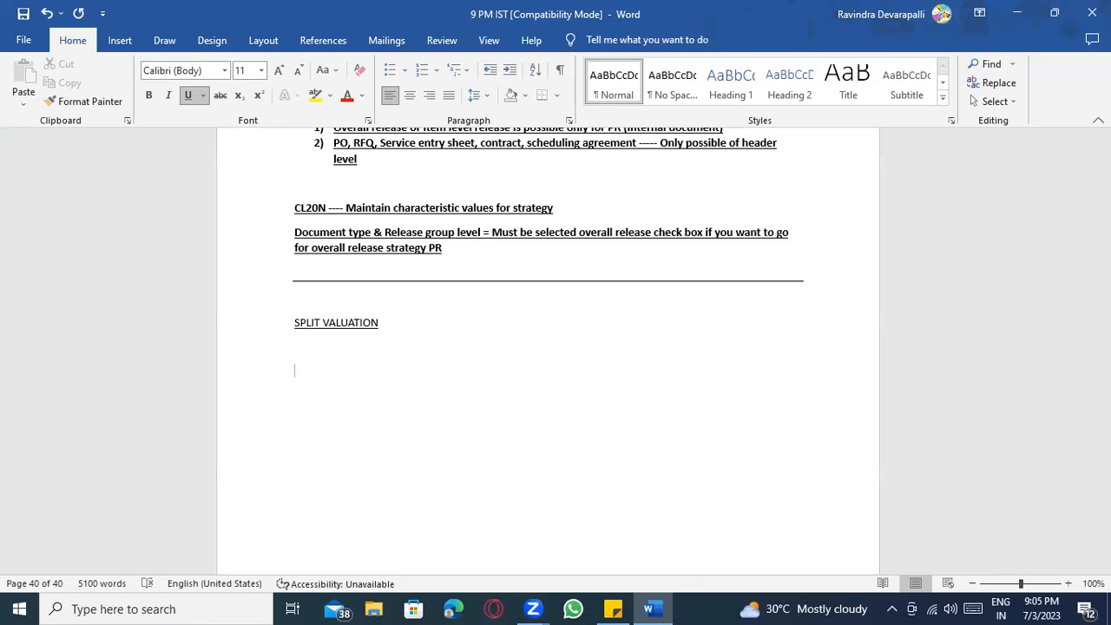
Add the line 'Material A ------- Production = 100 RS' in bold, without underline.
type("Material A ------- Production ")
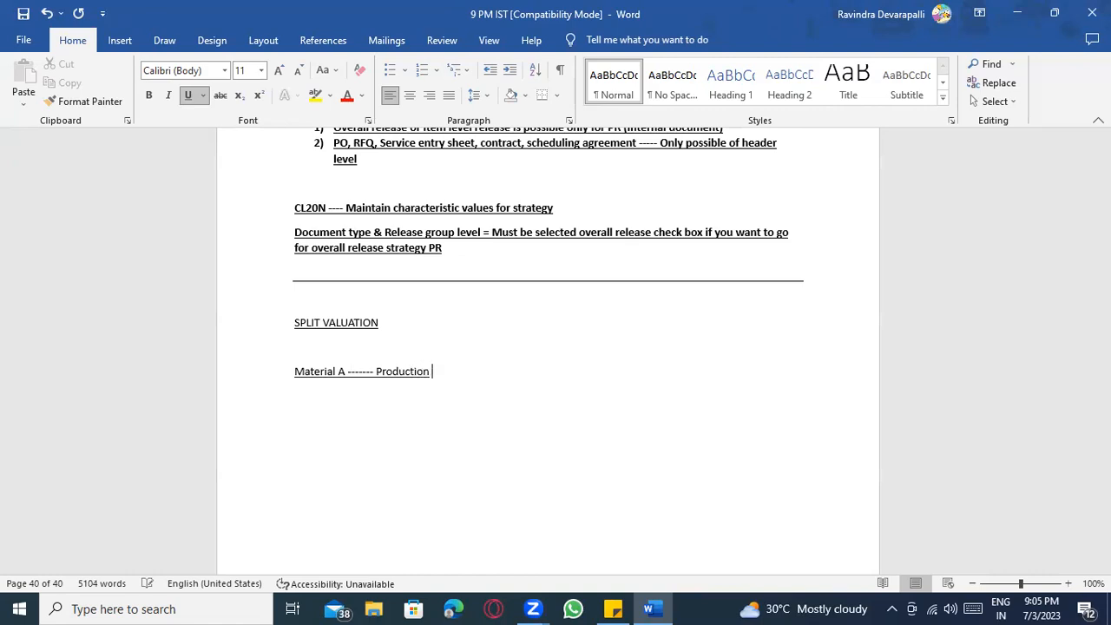
type("= 100 RS")
left_click_drag(199, 350, 161, 362)
key("ctrl+c")
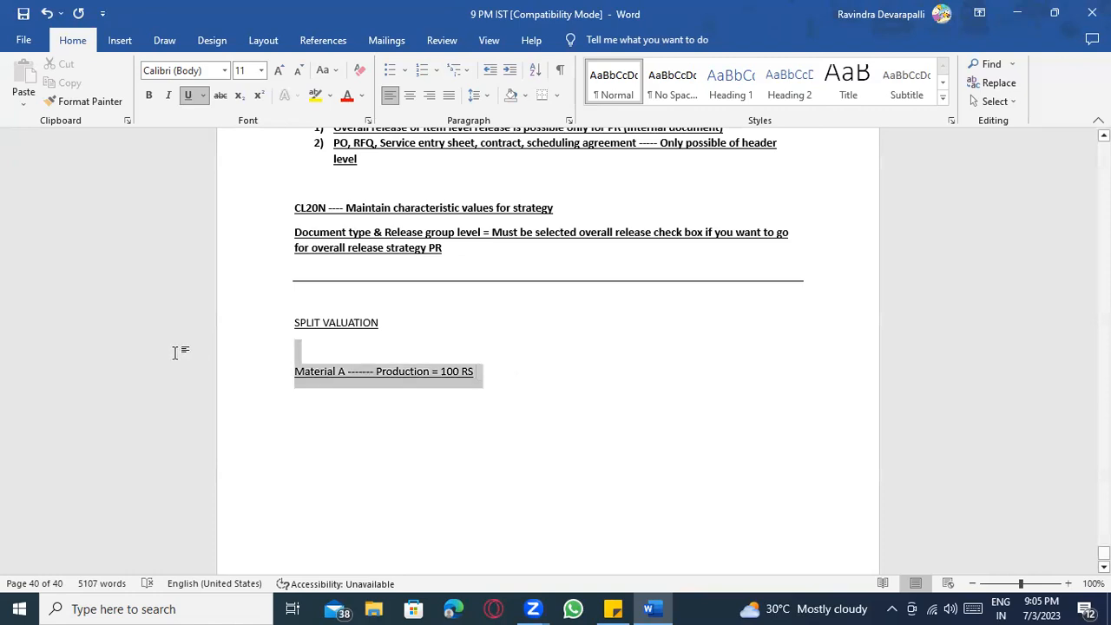
key("ctrl+b")
key("ctrl+u")
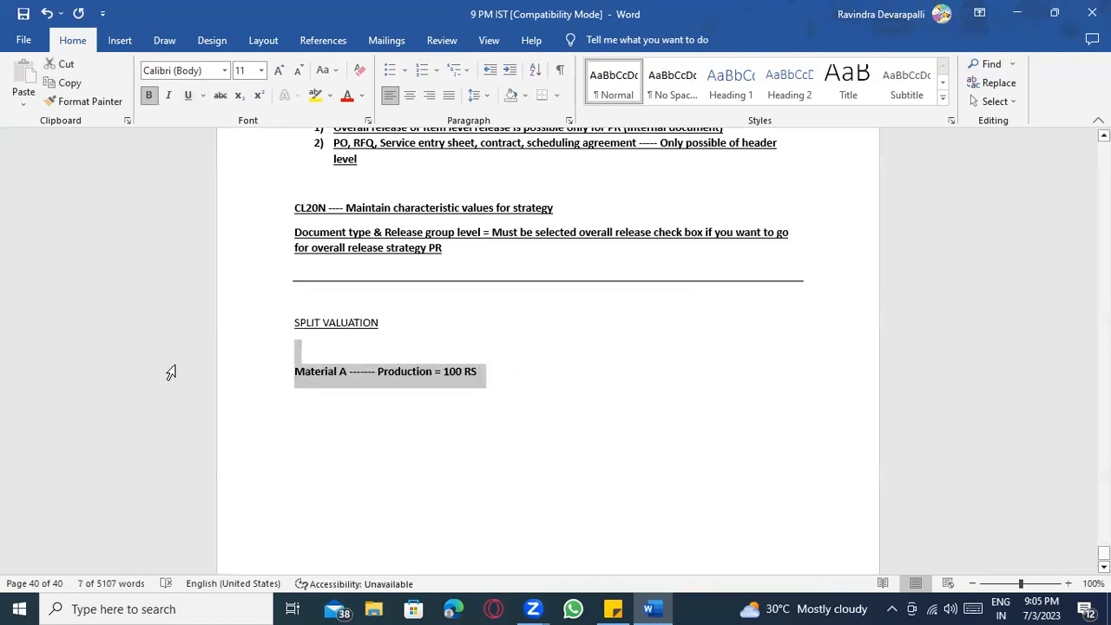
left_click(507, 380)
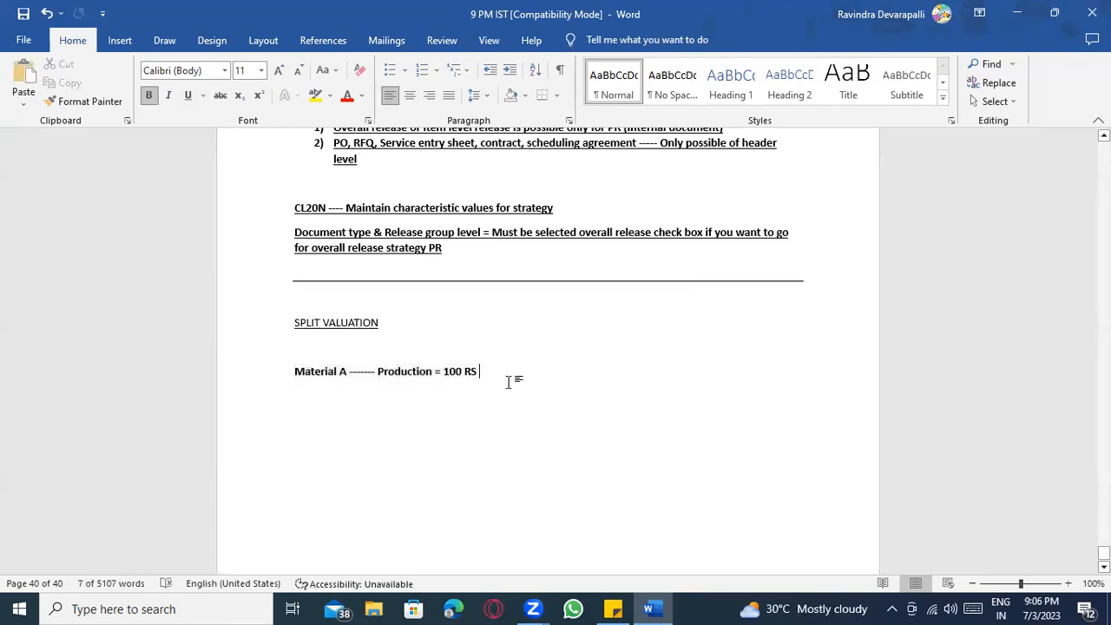
key("Return")
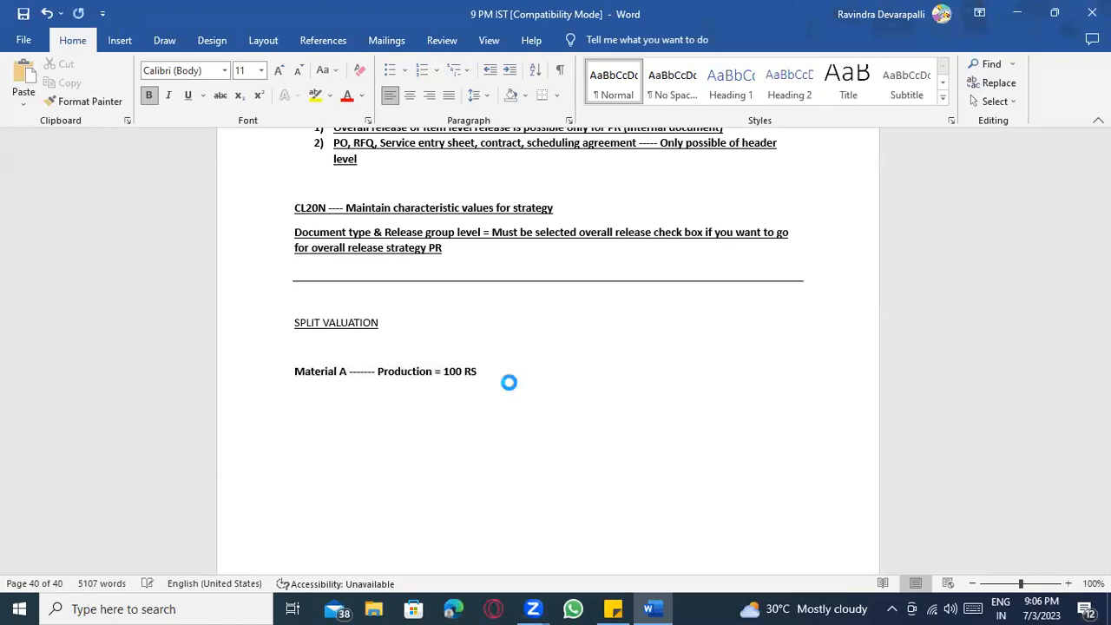
Duplicate that line below and change it to External procurement = 110 Rs.
key("ctrl+v")
left_click(376, 420)
type("External pr")
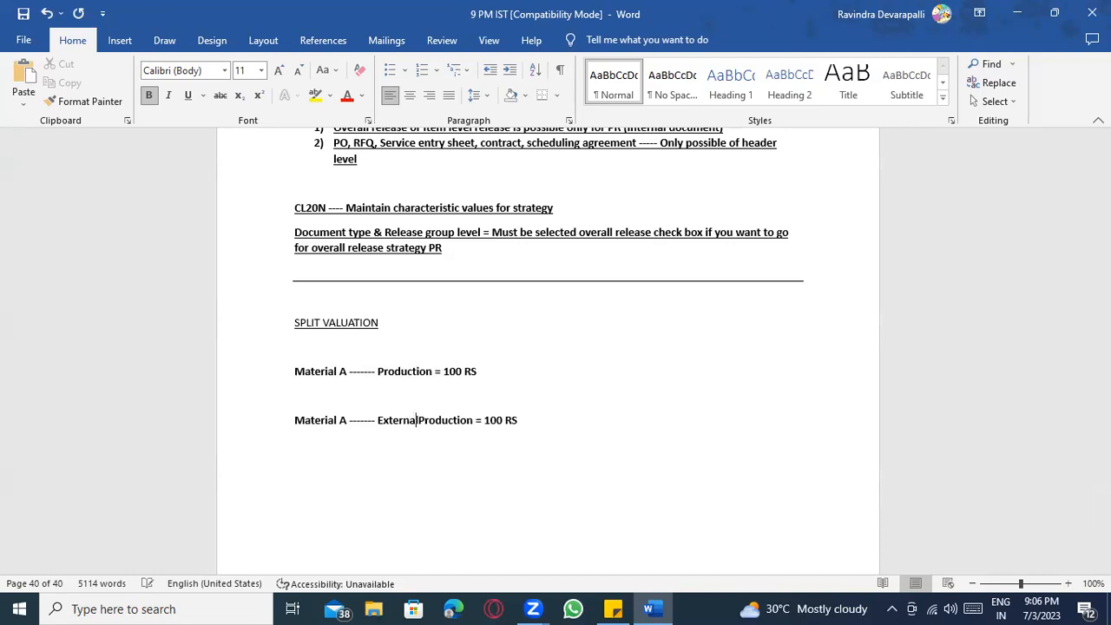
type("ocurem")
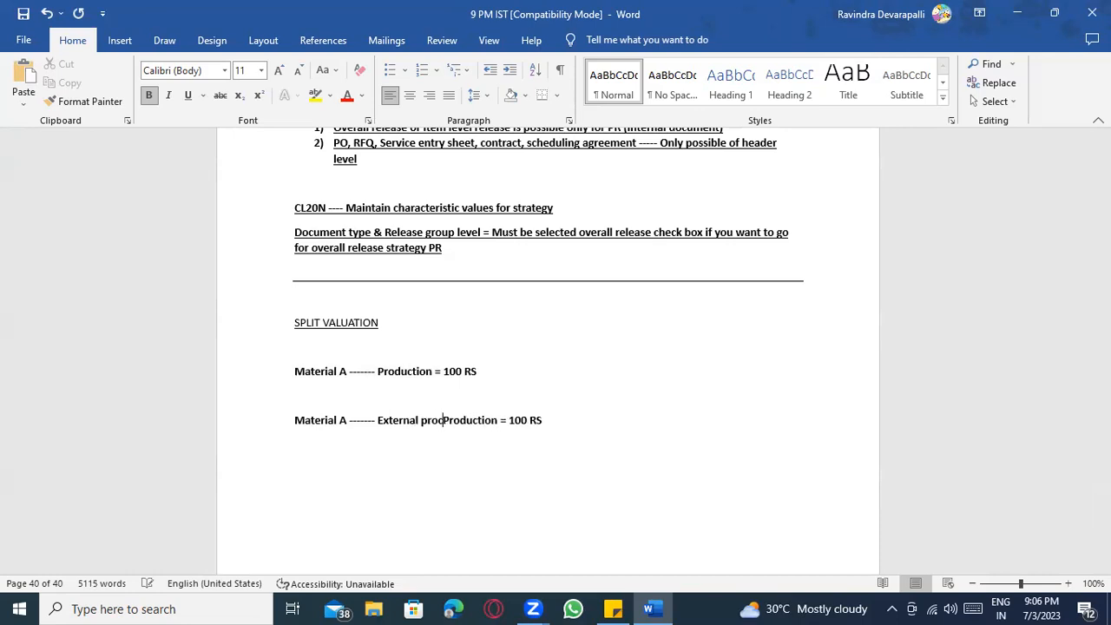
type("ent")
key("Delete")
key("Delete")
key("Delete")
key("Delete")
key("Delete")
key("Delete")
key("Delete")
key("Delete")
key("Delete")
key("Delete")
key("Delete")
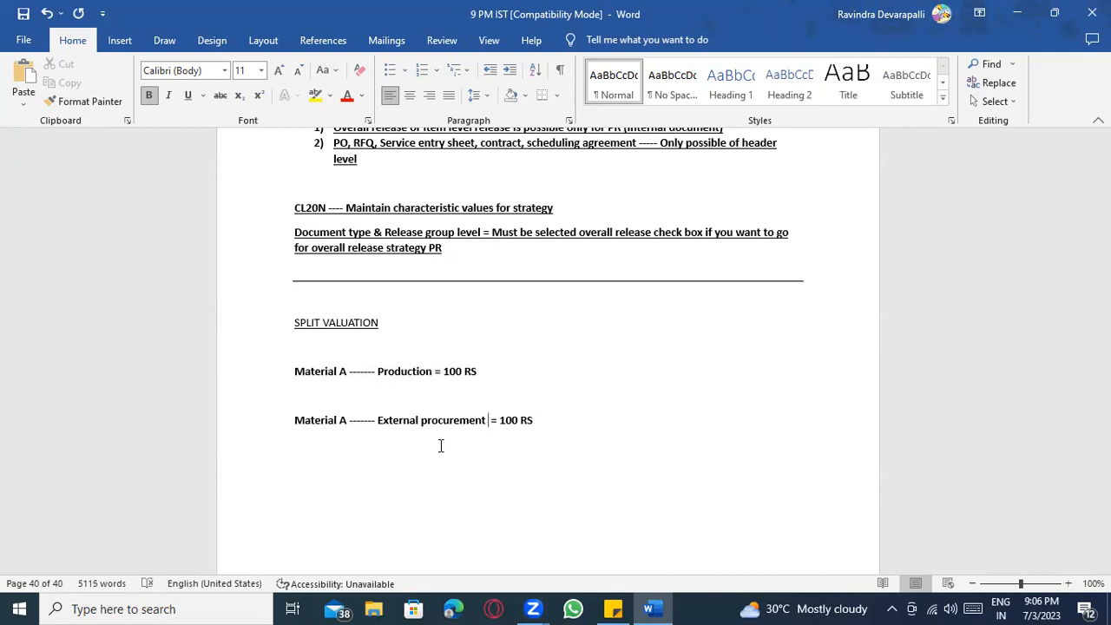
left_click_drag(501, 422, 532, 421)
type("110")
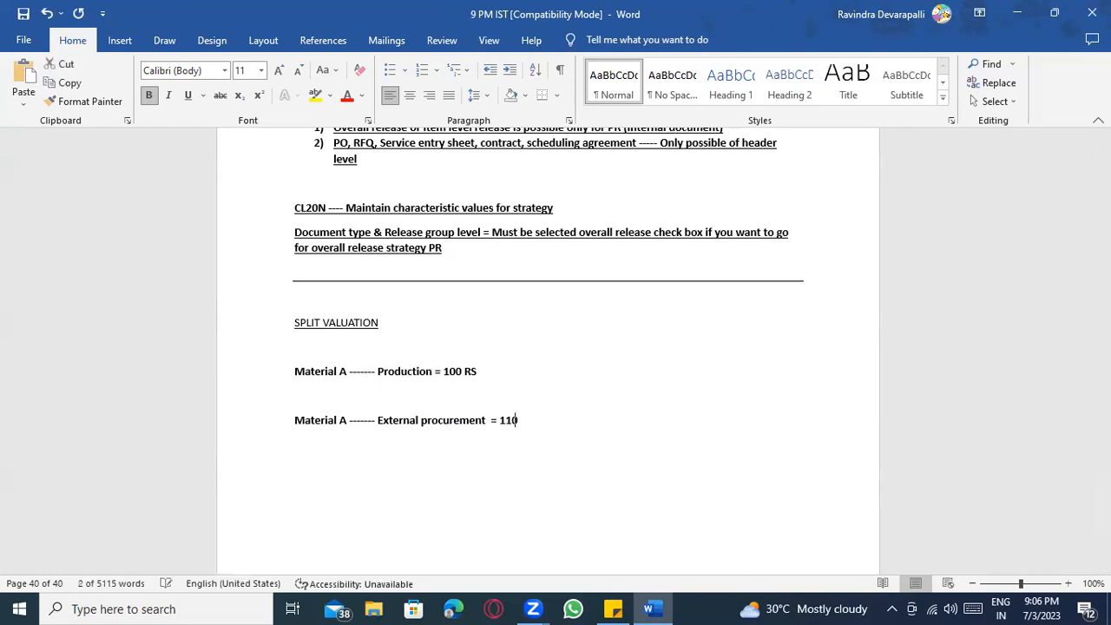
type(" Rs")
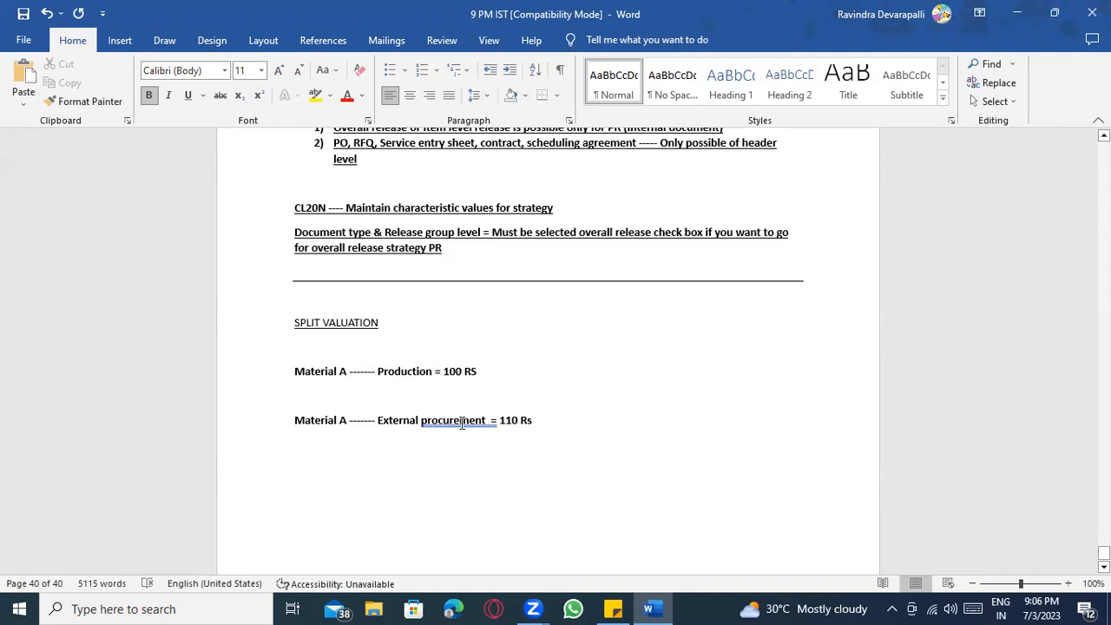
Accept Word's 'procurement =' correction to remove the extra space before the equals sign.
right_click(461, 424)
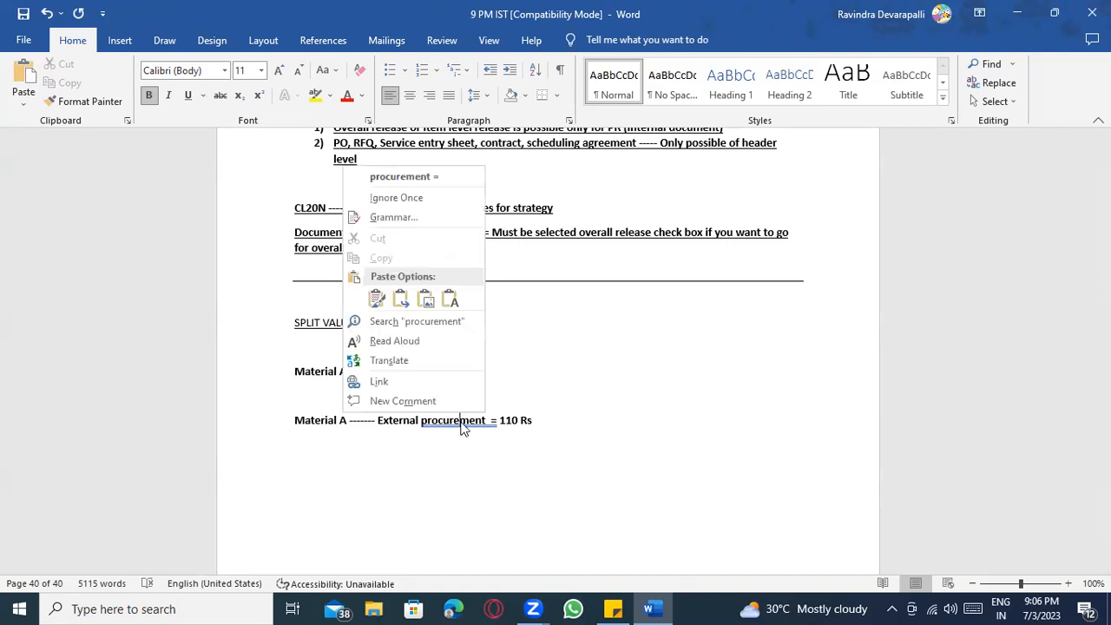
left_click(417, 181)
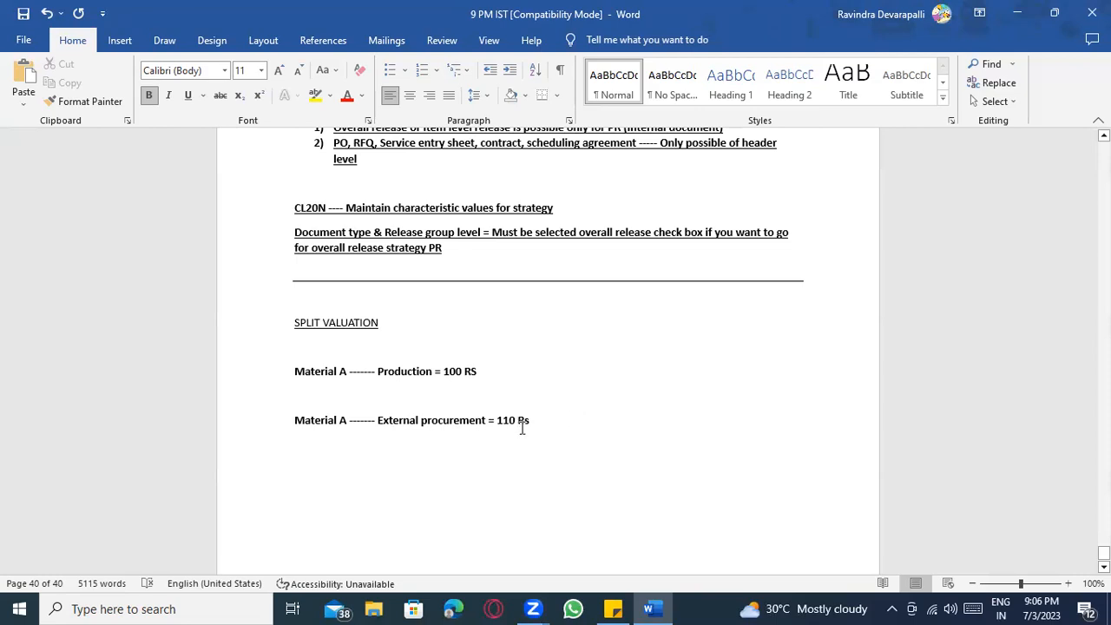
scroll(564, 425, "down", 1)
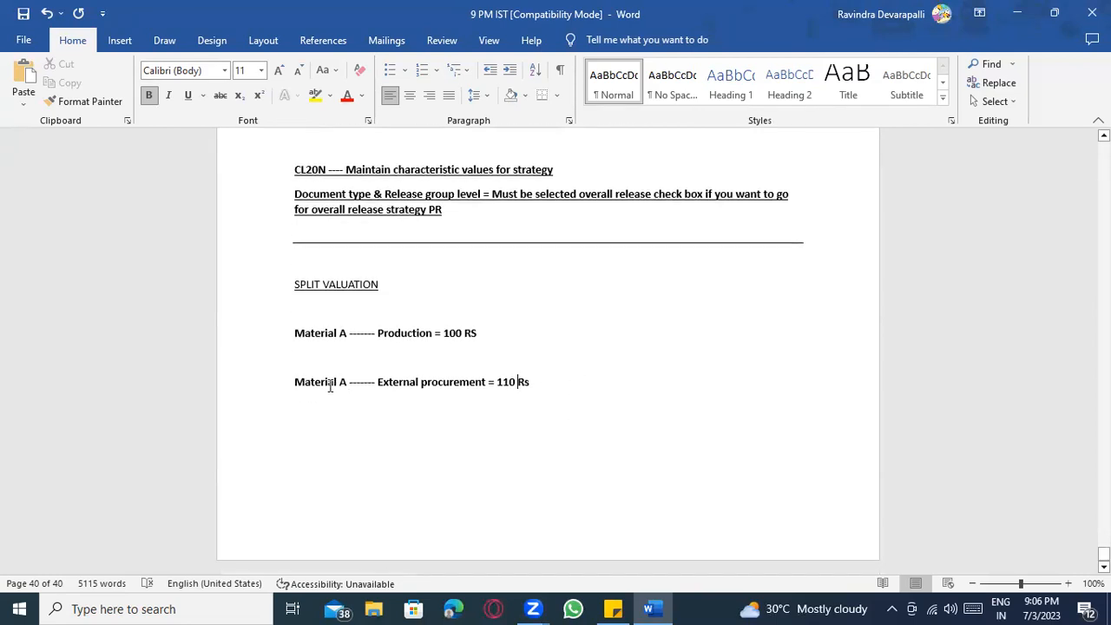
left_click_drag(296, 332, 539, 382)
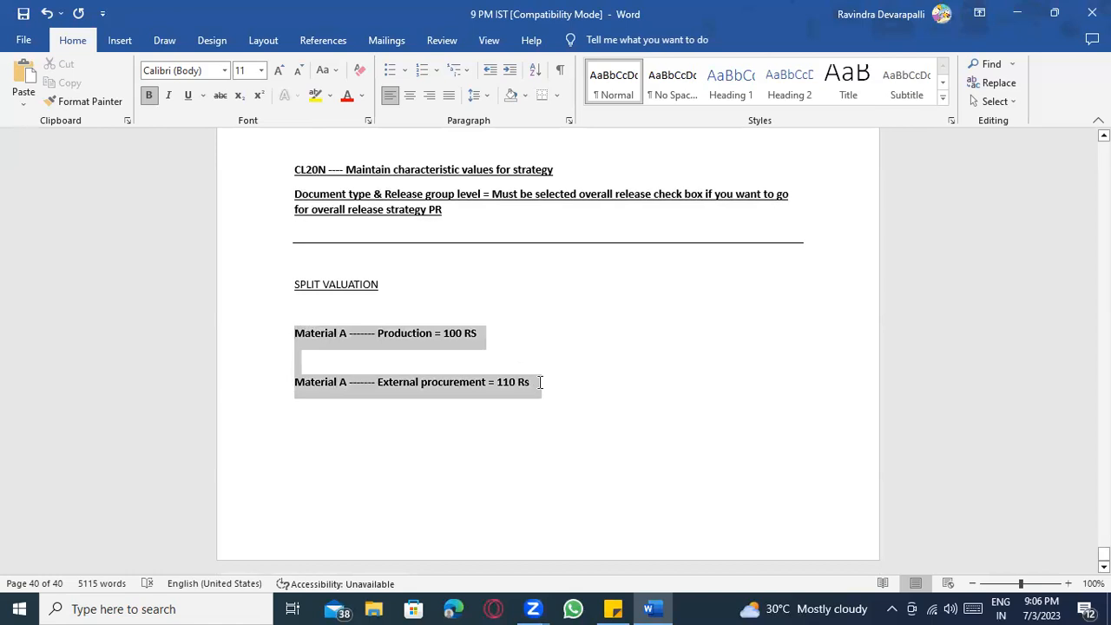
left_click(561, 391)
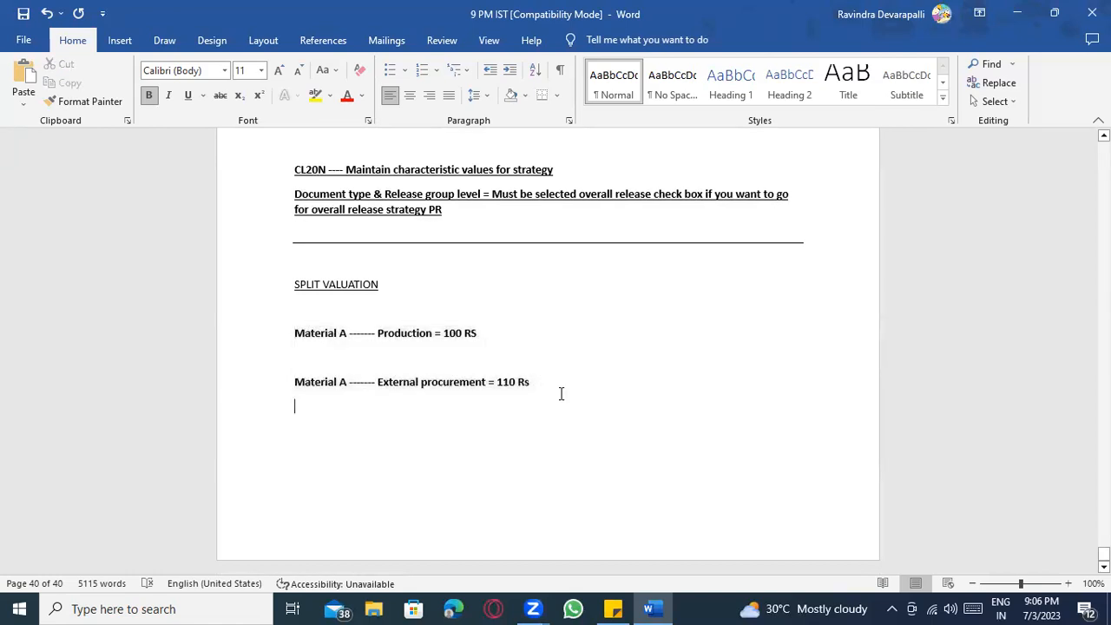
key("Return")
key("Return")
left_click(319, 345)
left_click(538, 385)
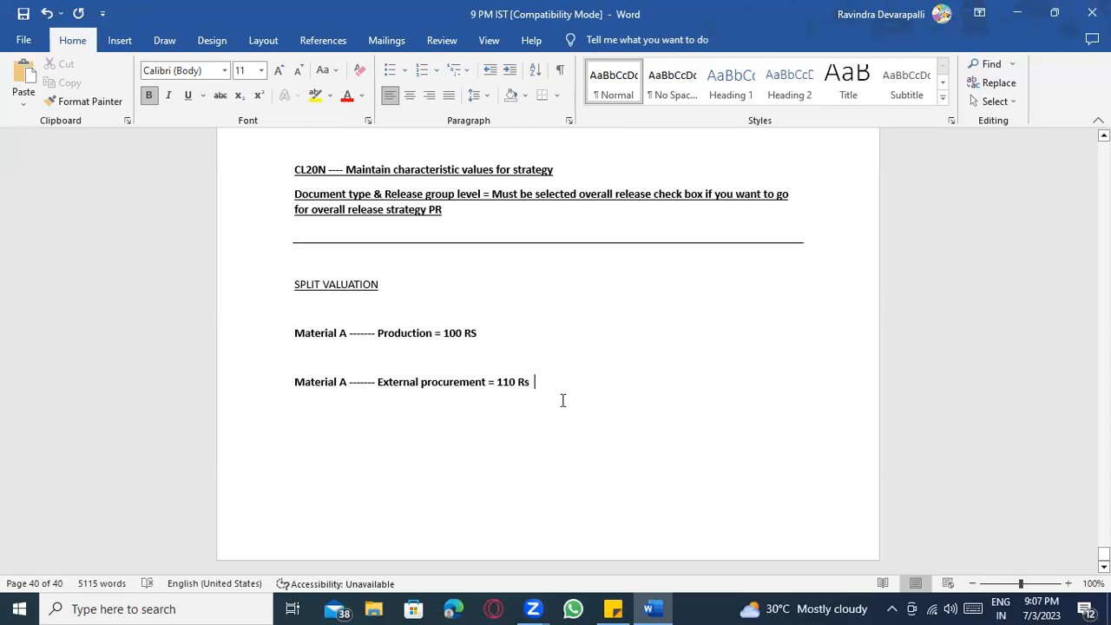
left_click(319, 284)
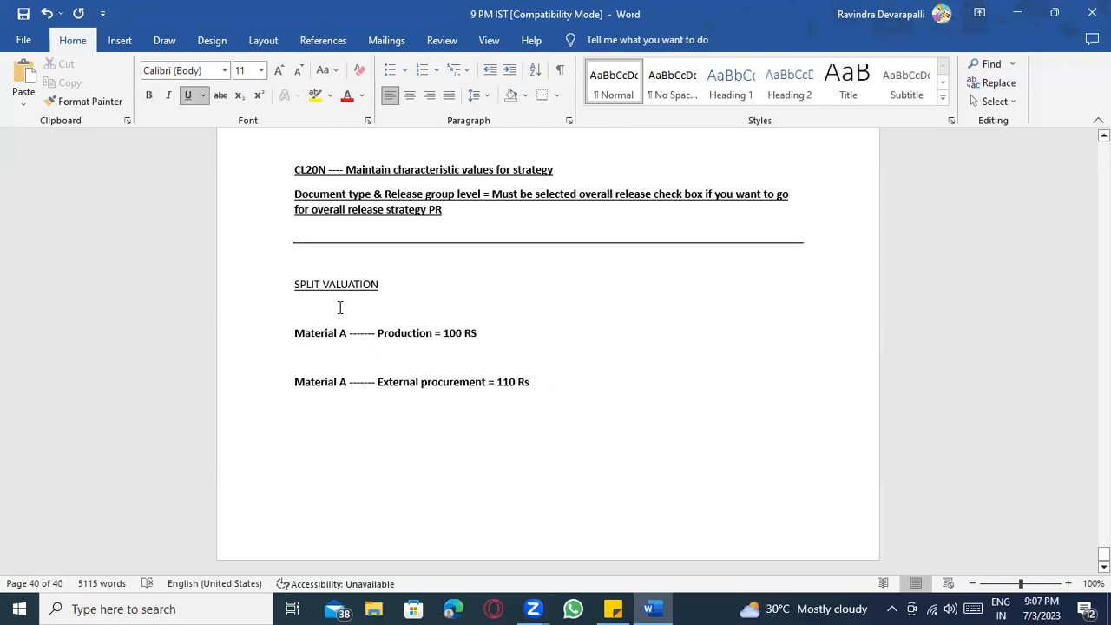
left_click(491, 332)
left_click(570, 382)
left_click(472, 333)
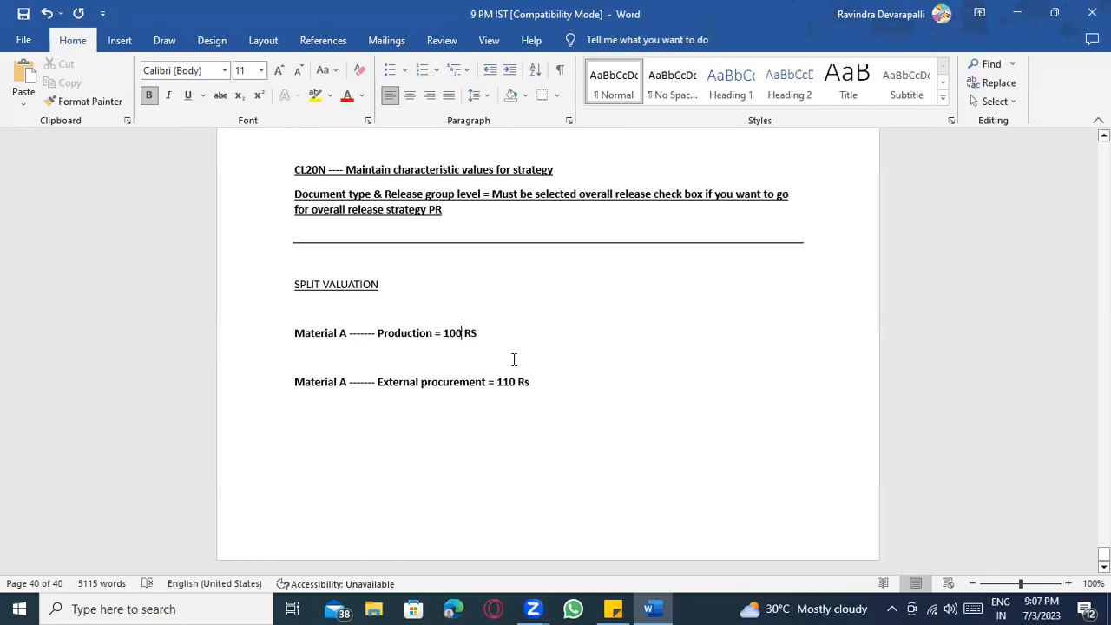
left_click(452, 334)
Append '---------- 100 PC' to the Material A Production line.
left_click(473, 333)
left_click(484, 333)
type("----------")
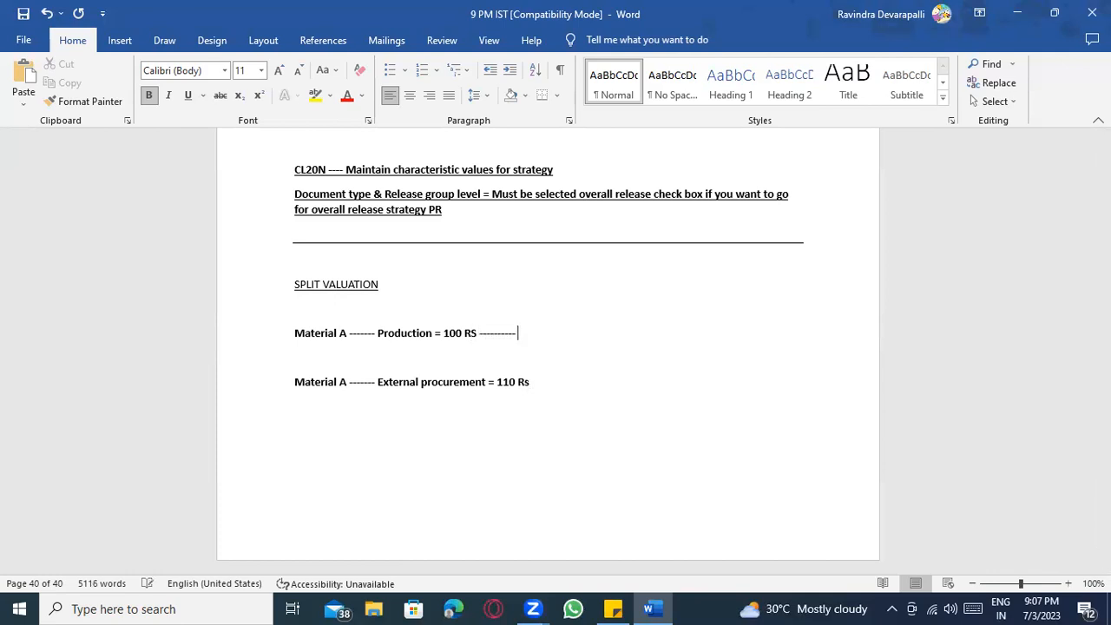
type(" 100 PC")
left_click_drag(519, 335, 552, 331)
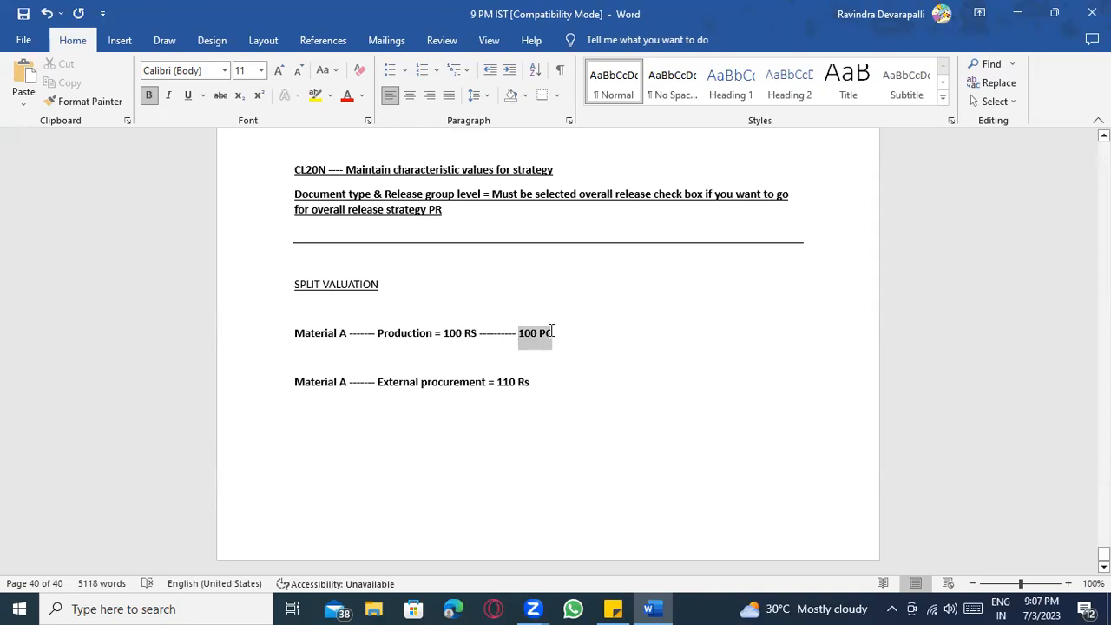
left_click(529, 339)
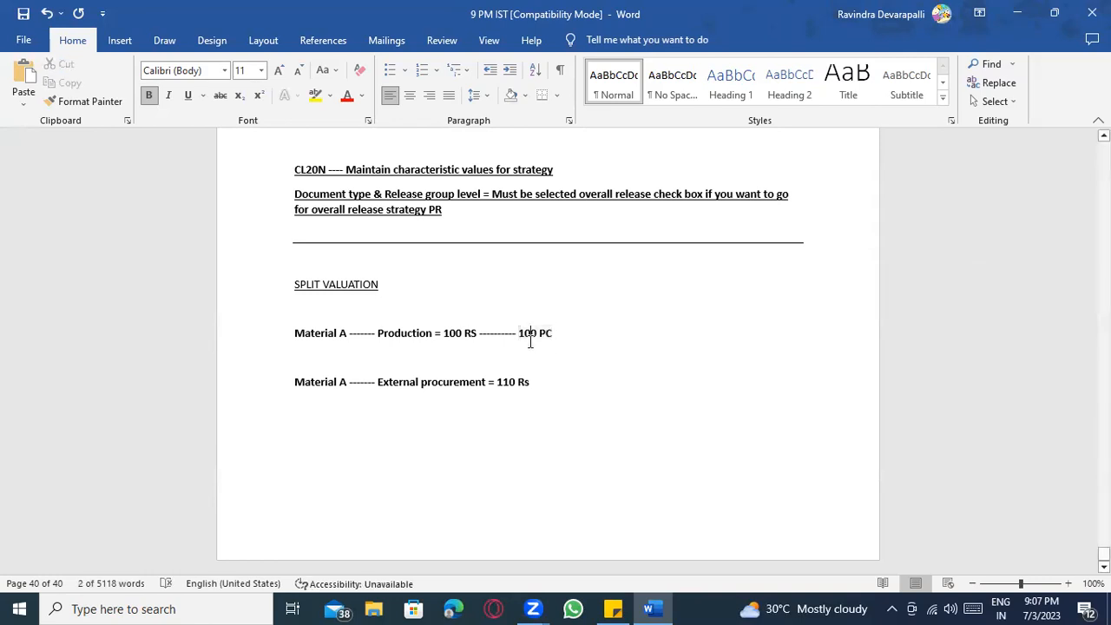
left_click_drag(520, 333, 553, 333)
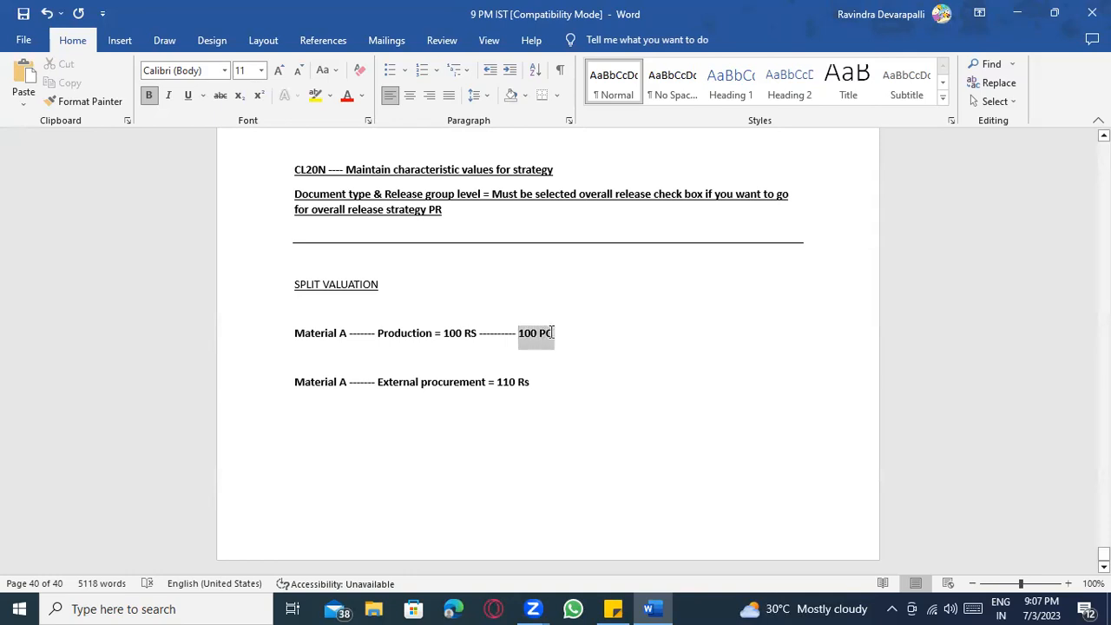
left_click(457, 333)
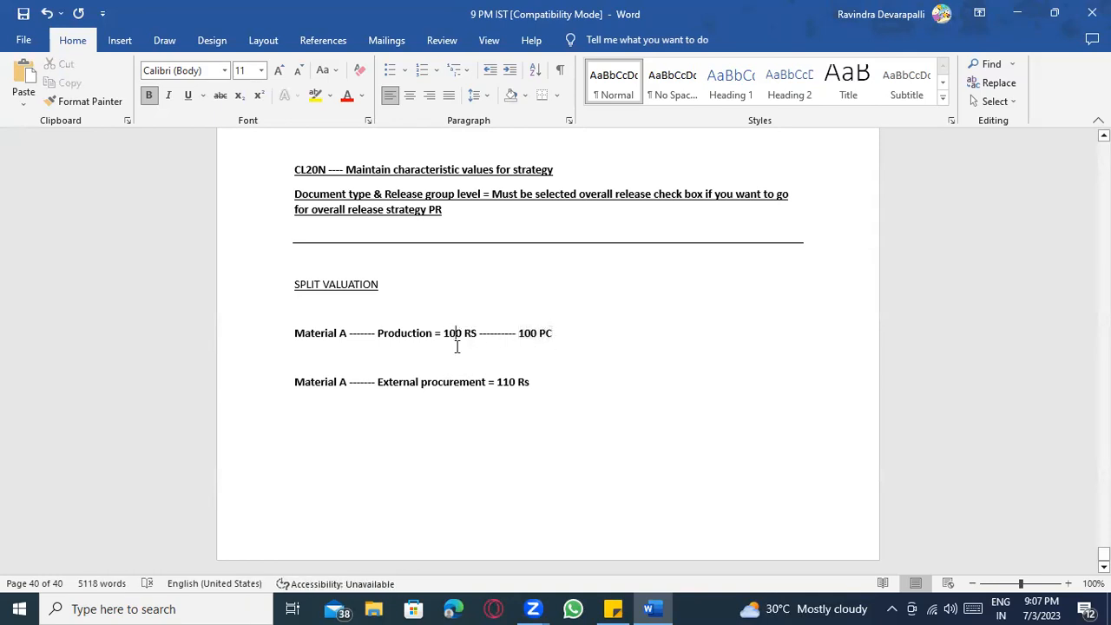
Append '------- 100 PC' to the External procurement line and accept the Rs grammar suggestion.
left_click(546, 389)
type("-------")
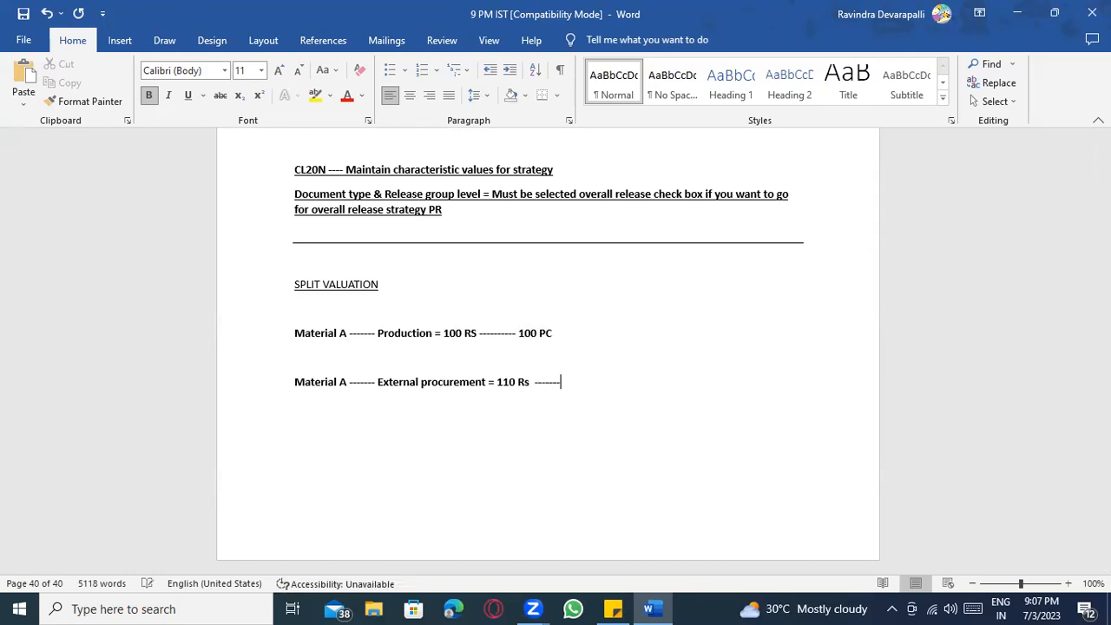
type(" 100 PC")
left_click_drag(498, 384, 527, 390)
left_click(503, 355)
left_click(536, 382)
right_click(535, 382)
left_click(484, 209)
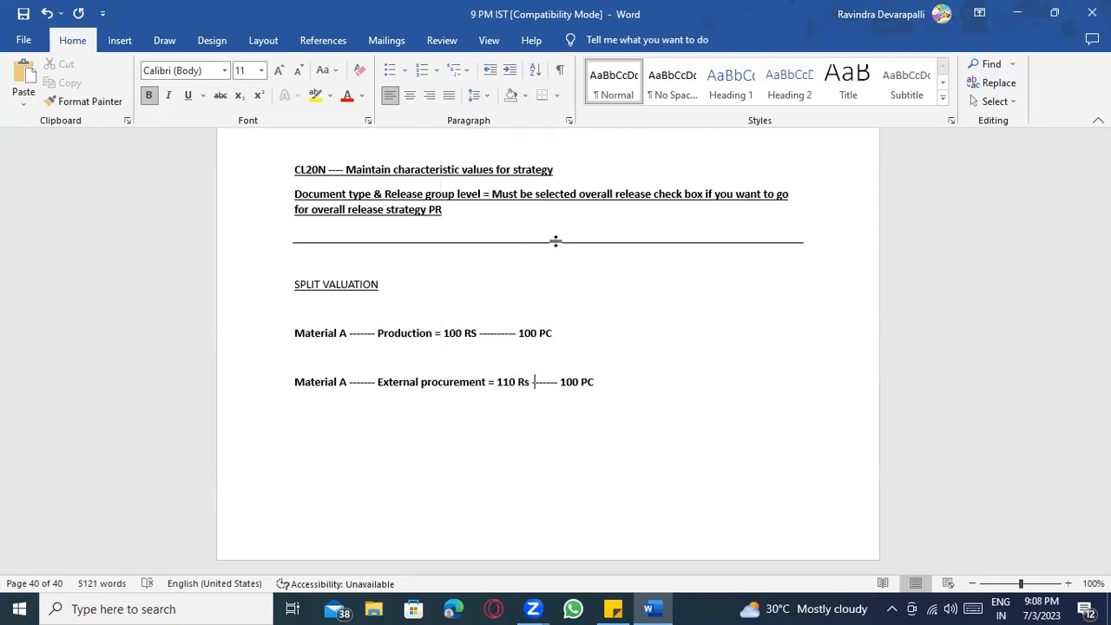
left_click(572, 327)
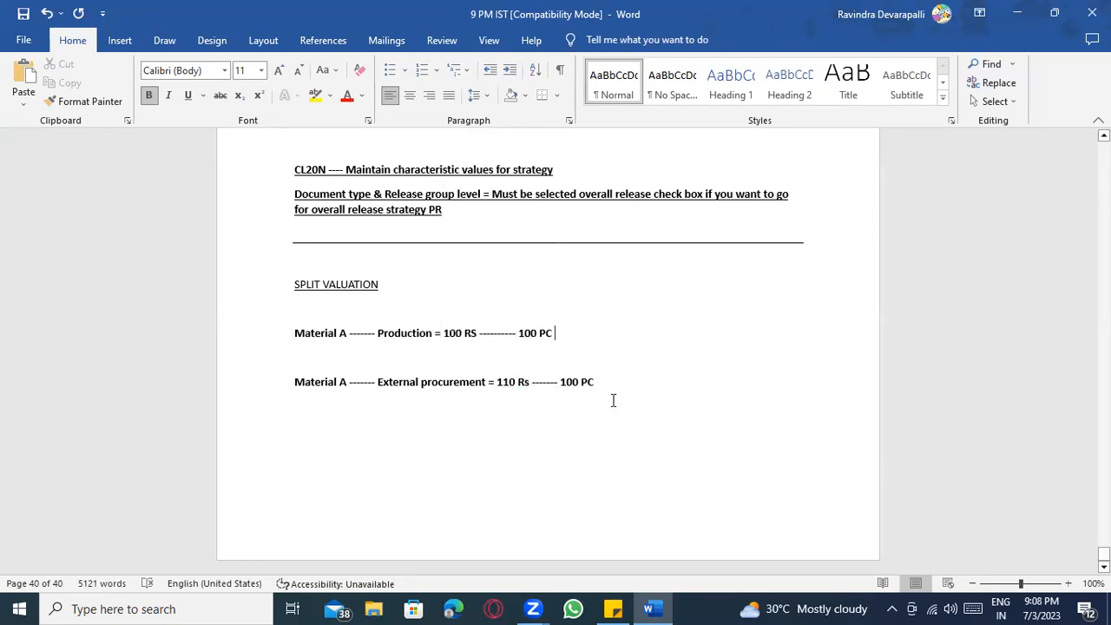
left_click(650, 382)
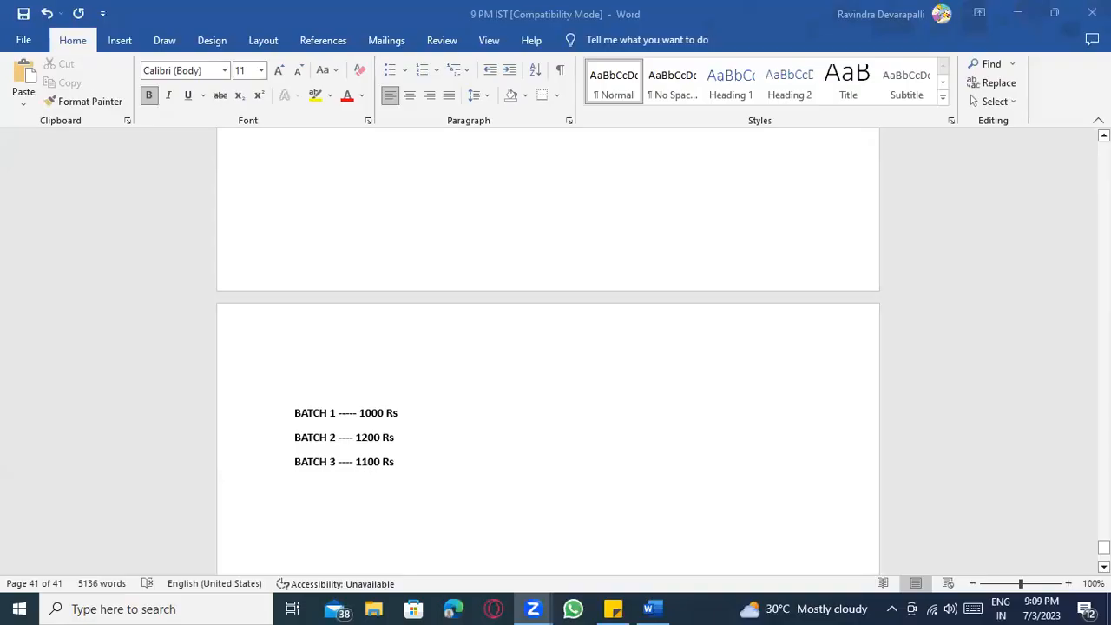
Type 'Fruits' on the empty line above BATCH 1.
scroll(537, 426, "up", 3)
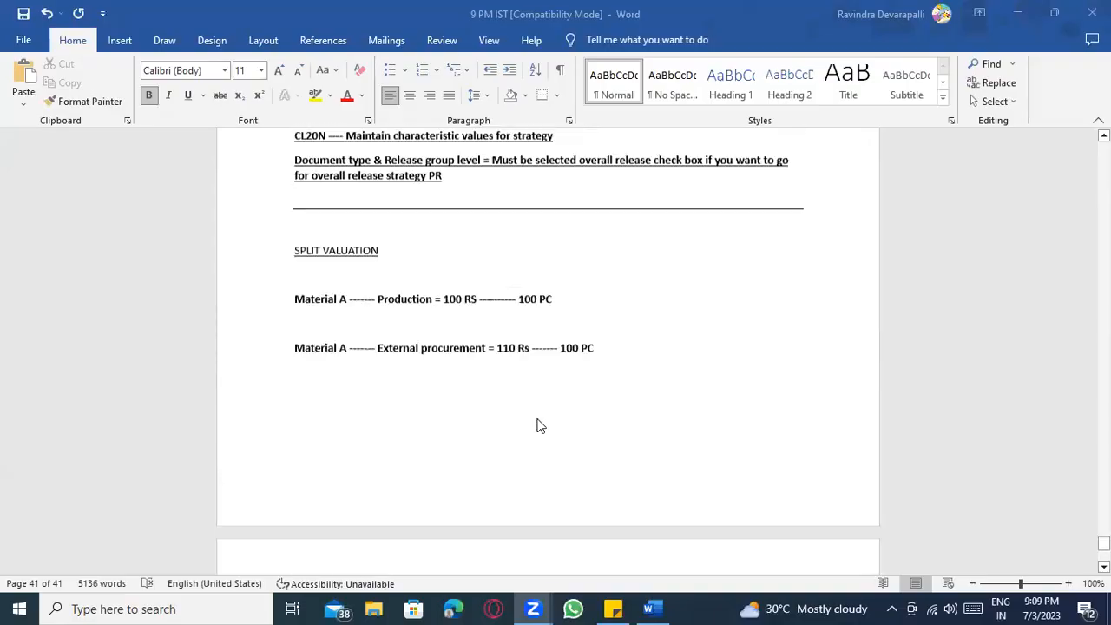
scroll(537, 426, "down", 4)
left_click(441, 434)
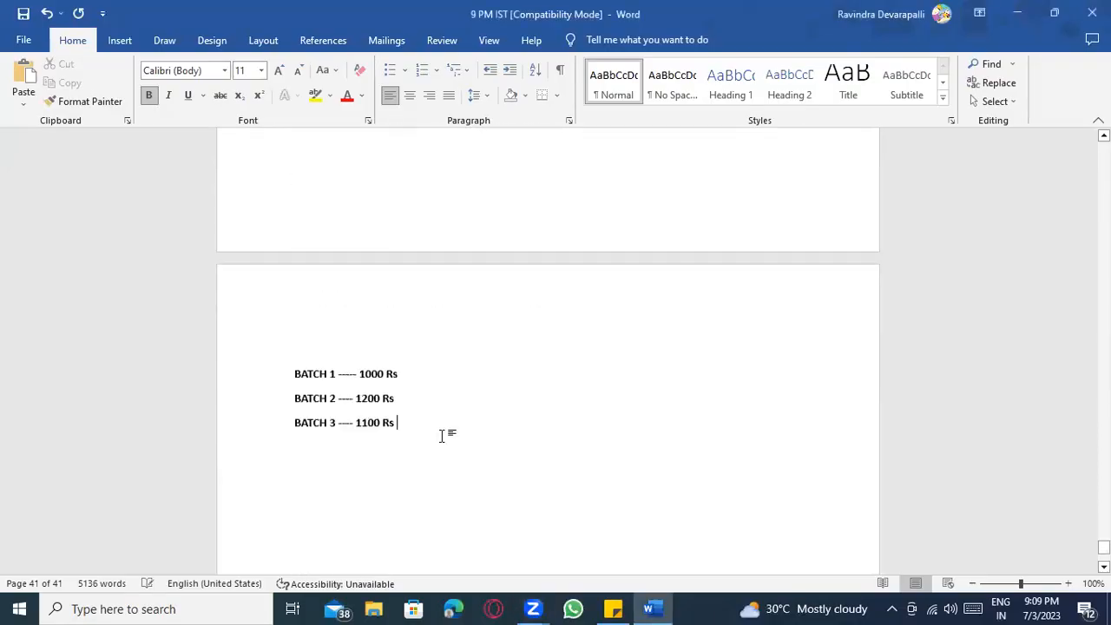
scroll(471, 452, "up", 2)
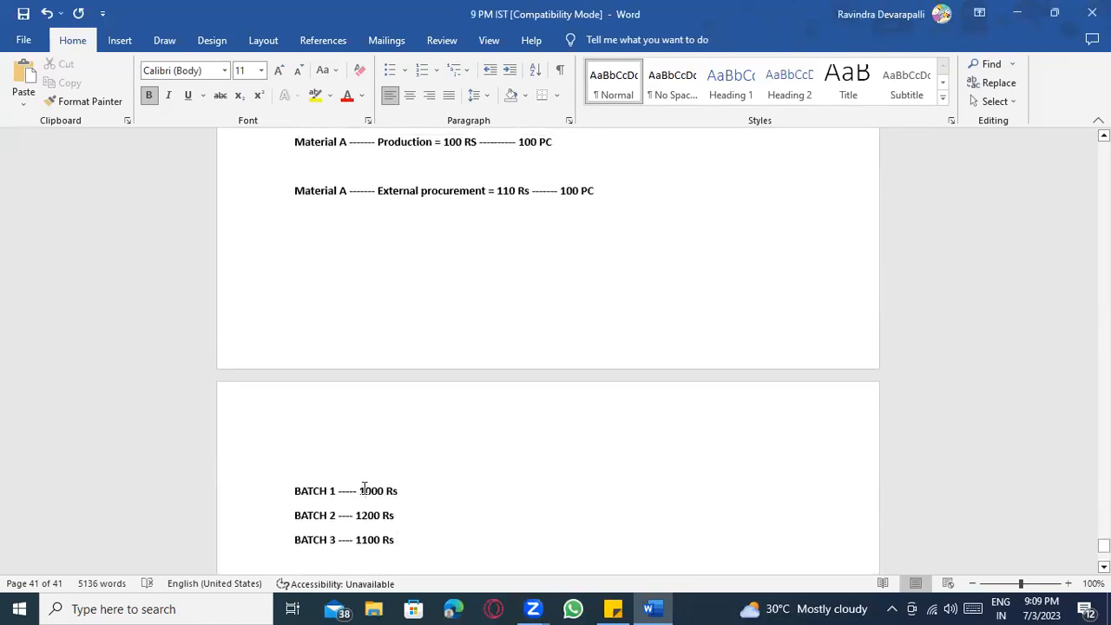
scroll(317, 387, "down", 3)
left_click(327, 425)
left_click(433, 377)
left_click(342, 347)
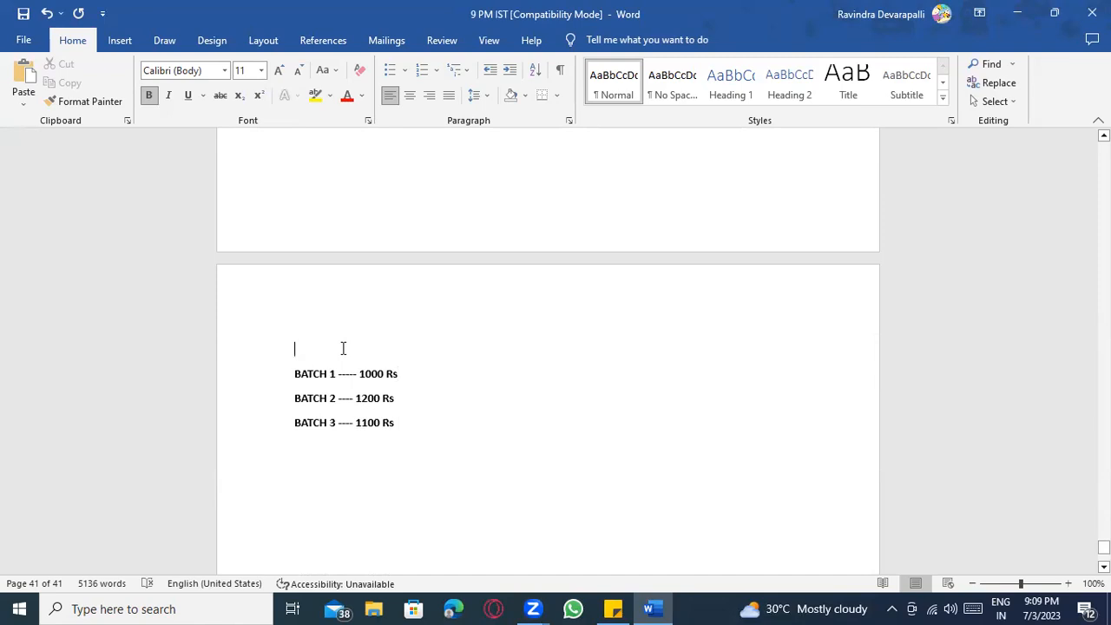
type("F")
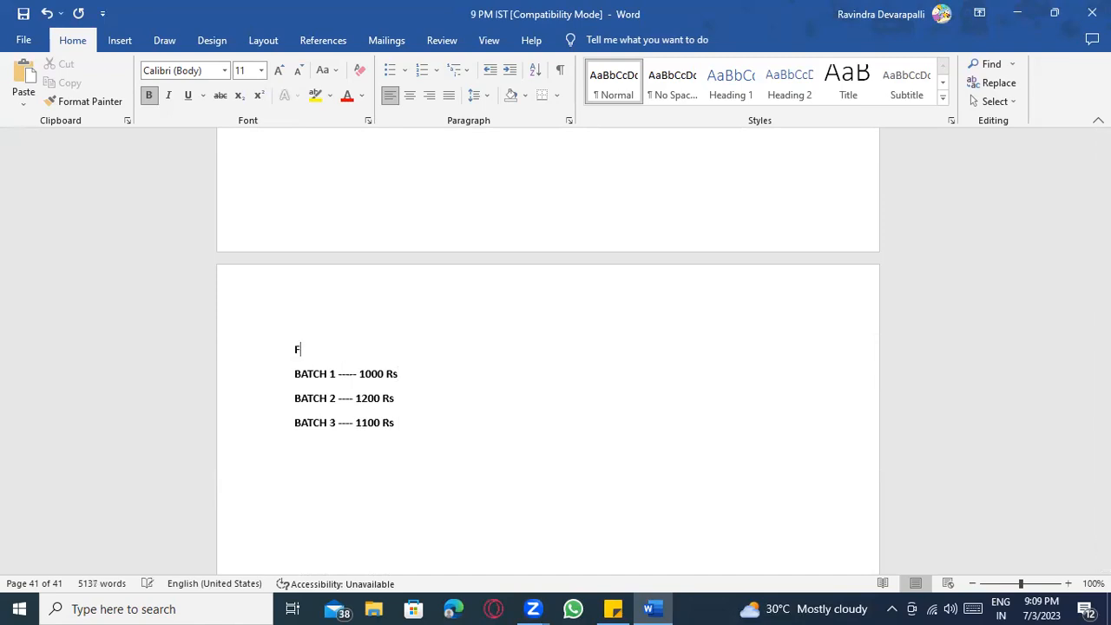
type("ruits")
Go over the BATCH 1, 2 and 3 prices of 1000, 1200 and 1100 Rs.
left_click(412, 375)
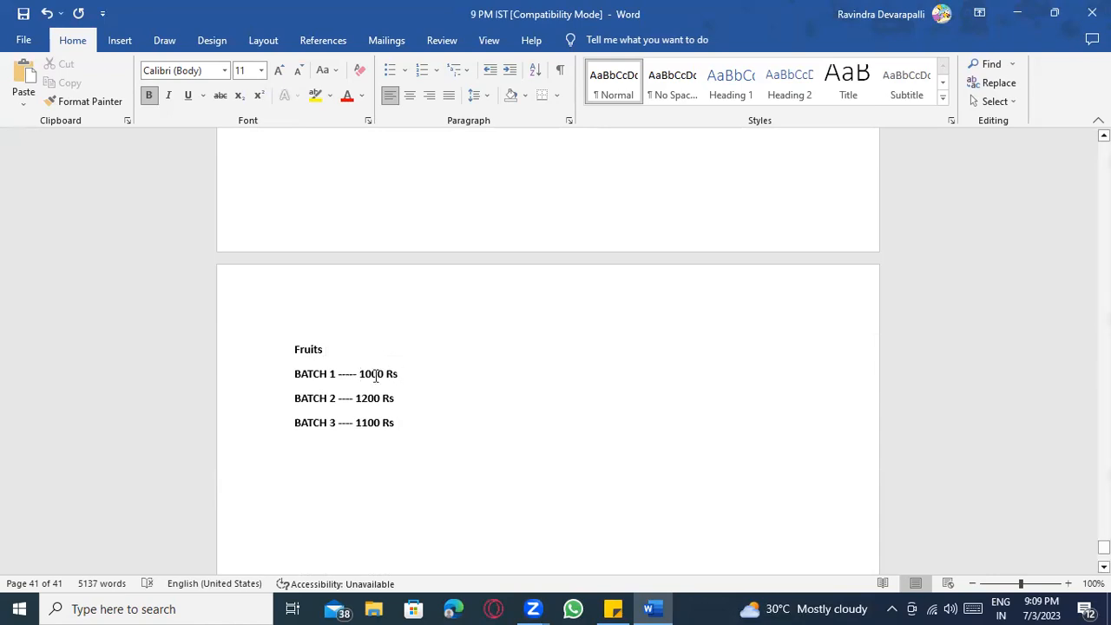
left_click(306, 402)
left_click(366, 398)
scroll(449, 456, "down", 1)
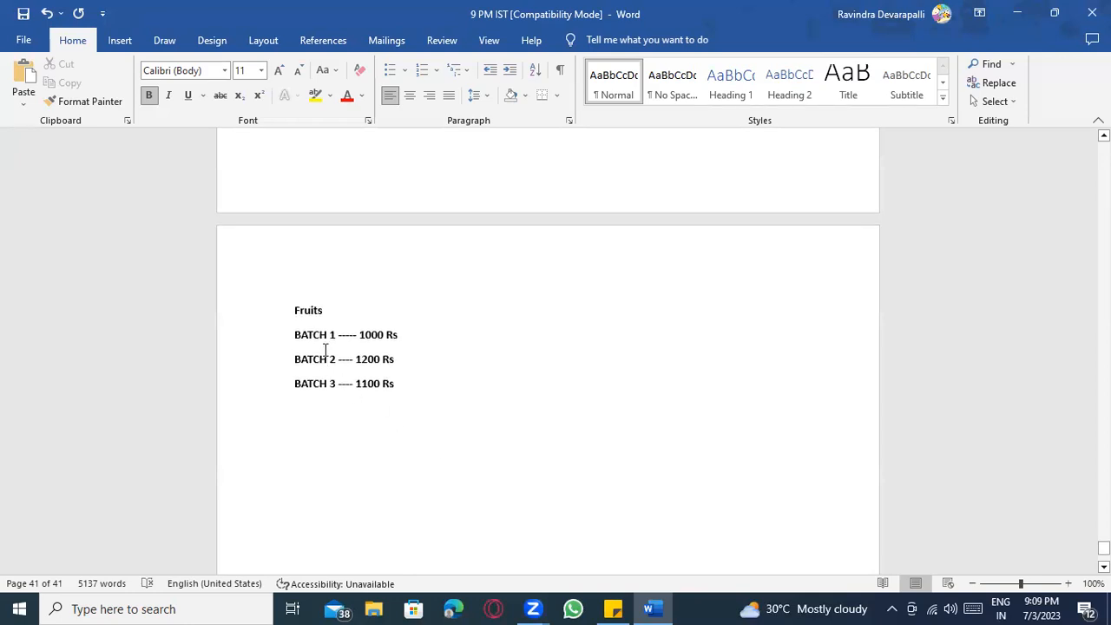
left_click(394, 383)
scroll(412, 389, "up", 1)
scroll(412, 390, "up", 3)
scroll(411, 389, "down", 3)
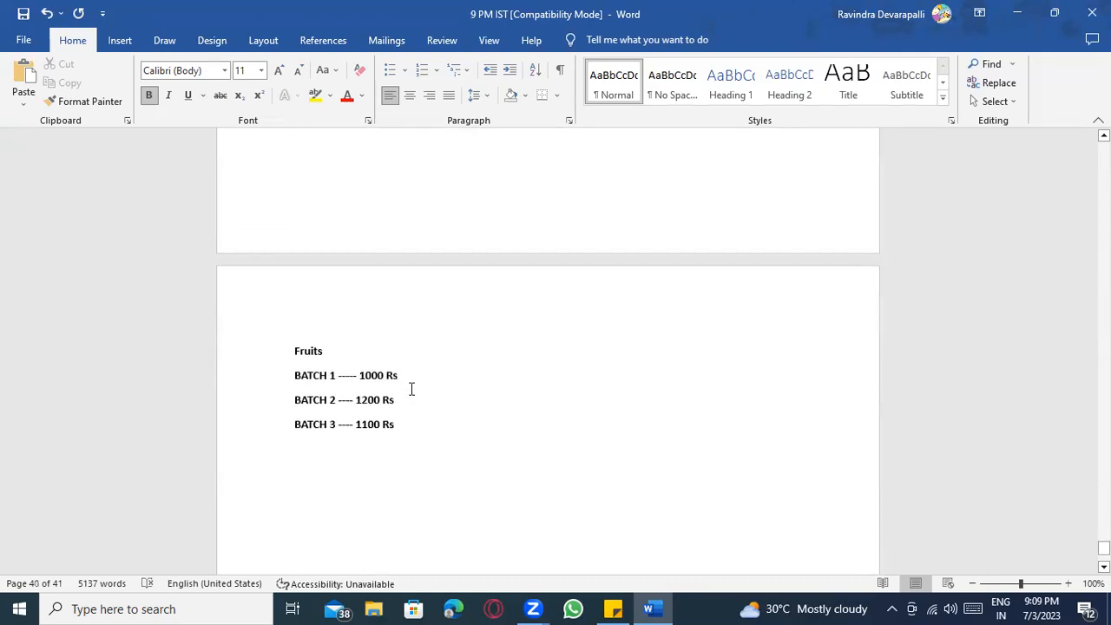
scroll(412, 394, "down", 1)
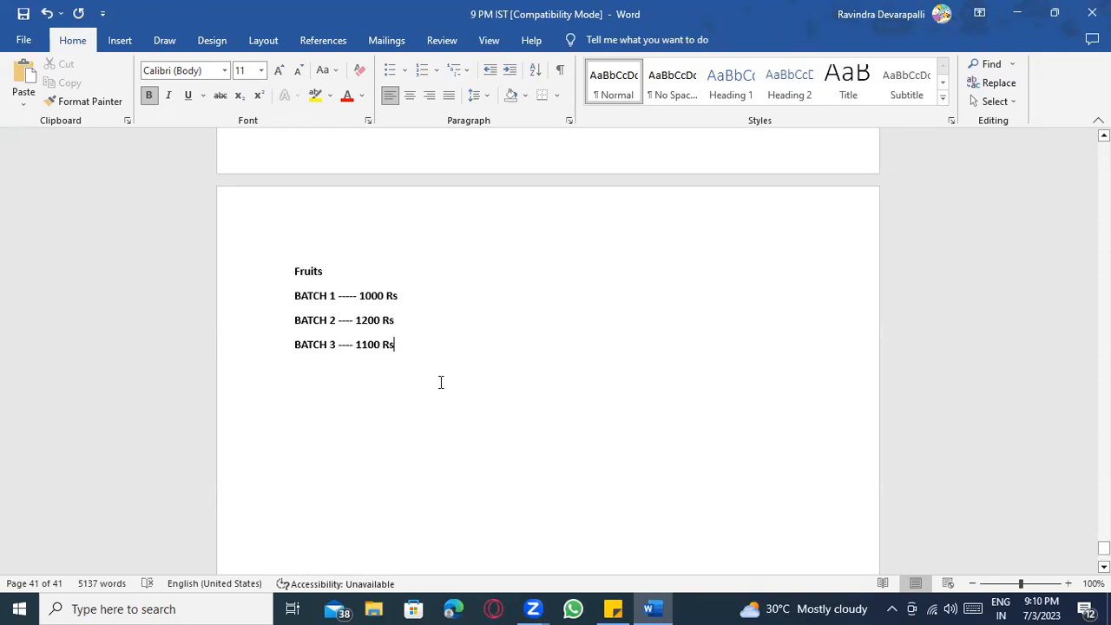
Review the Fruits batch prices, highlighting BATCH 1's 1000 Rs.
left_click(404, 300)
left_click_drag(359, 296, 399, 296)
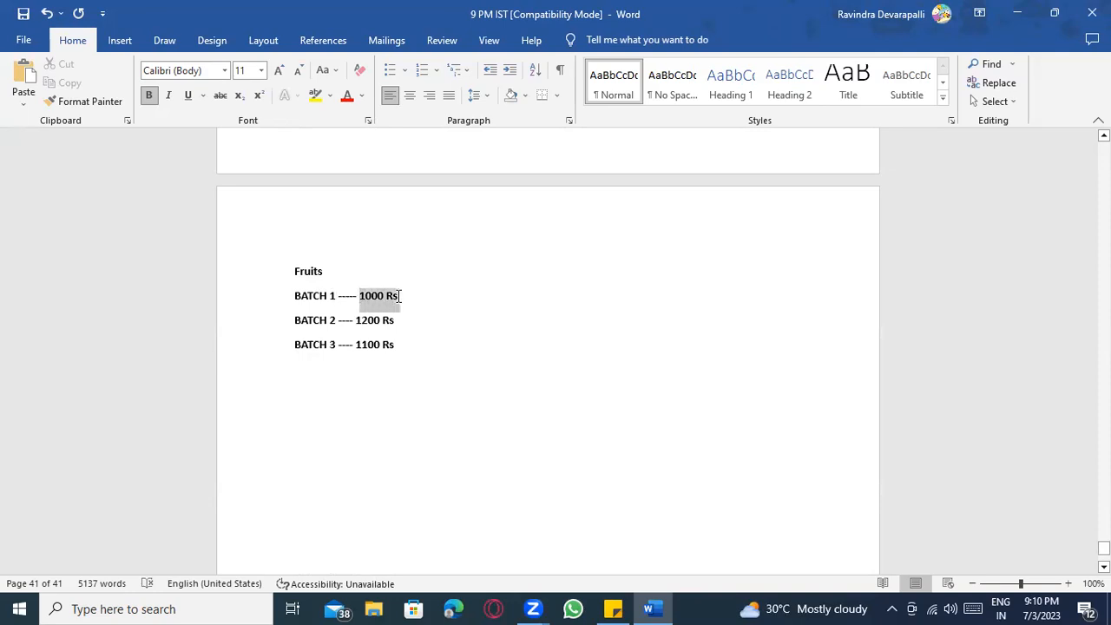
left_click_drag(400, 296, 401, 297)
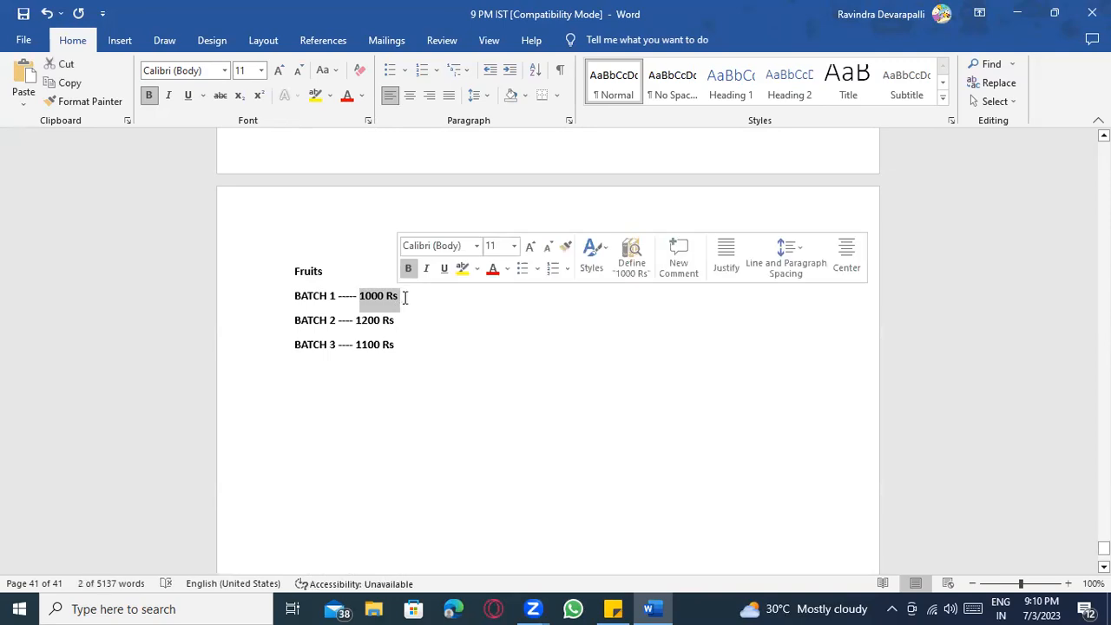
left_click(427, 296)
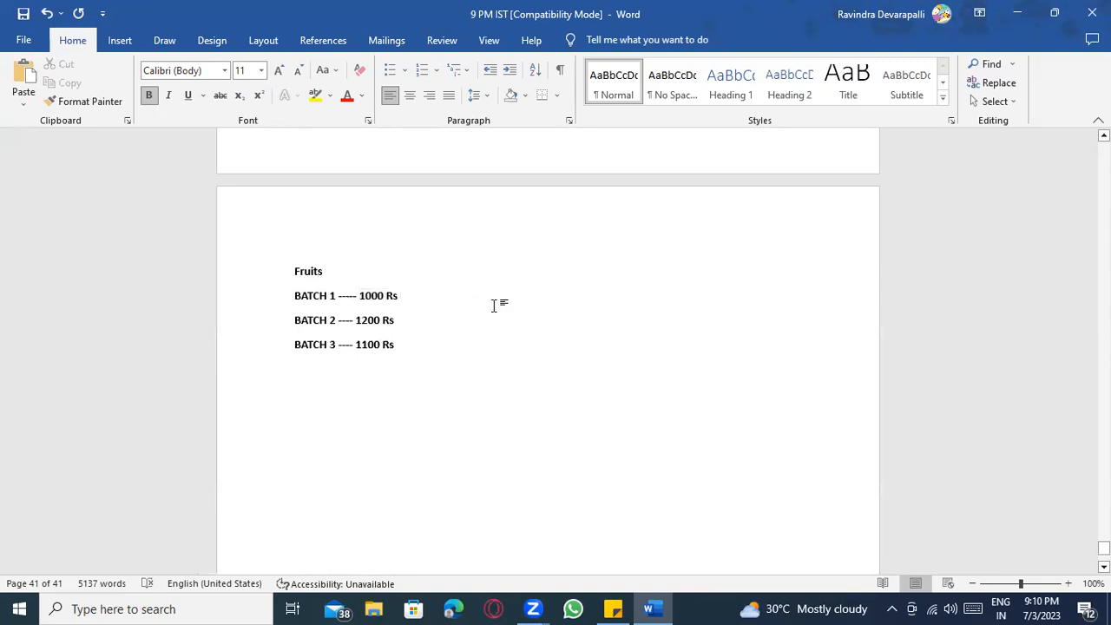
left_click(302, 321)
scroll(337, 338, "down", 1)
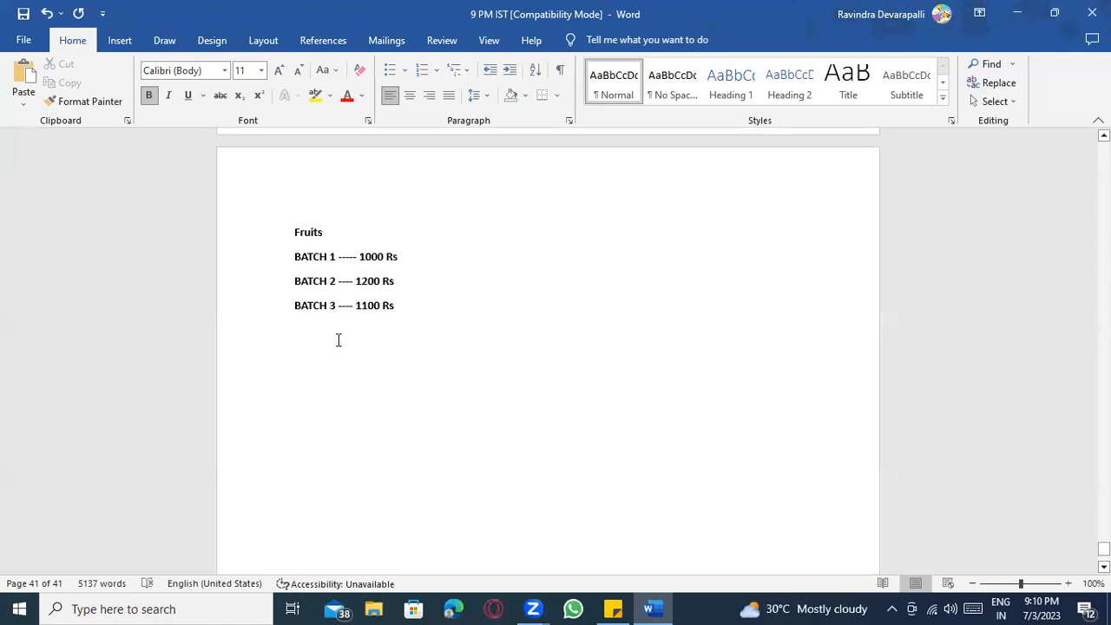
scroll(471, 367, "up", 5)
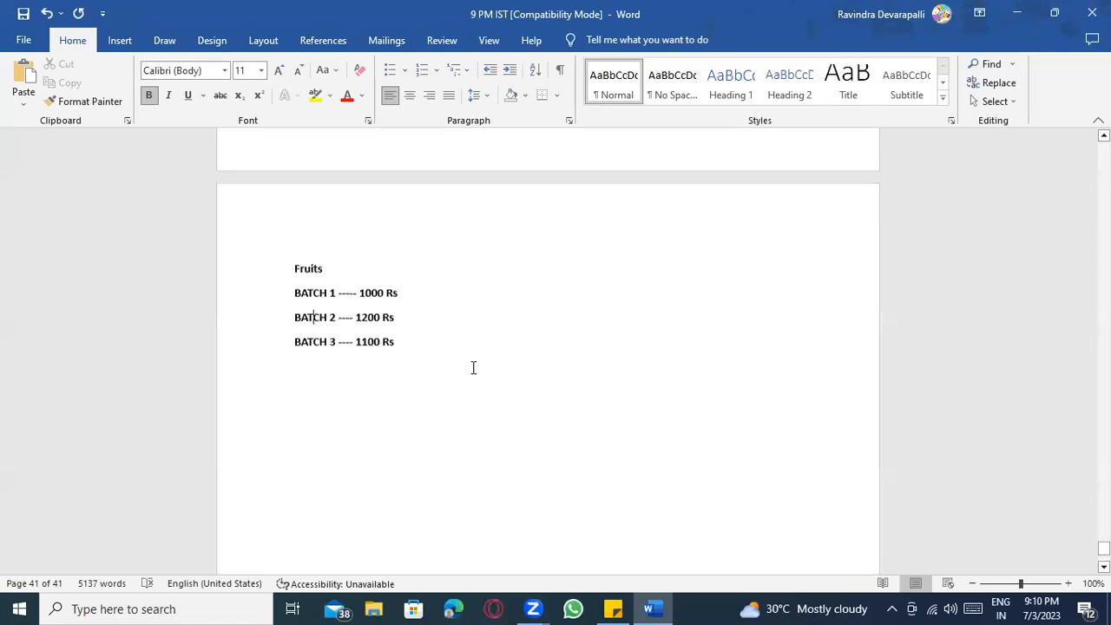
scroll(473, 369, "up", 4)
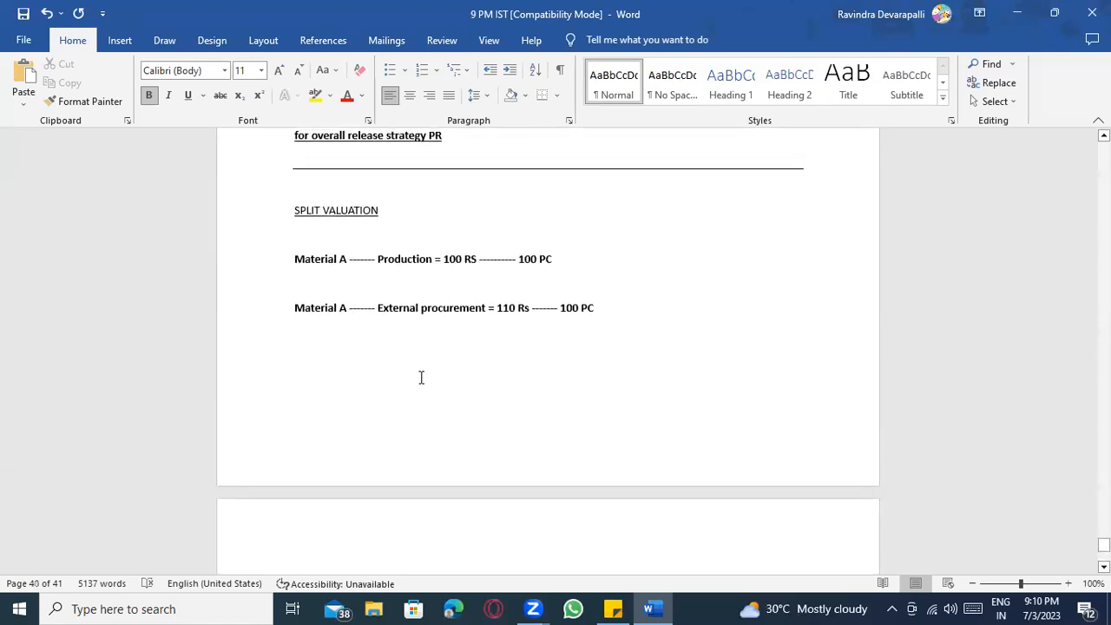
scroll(391, 367, "down", 4)
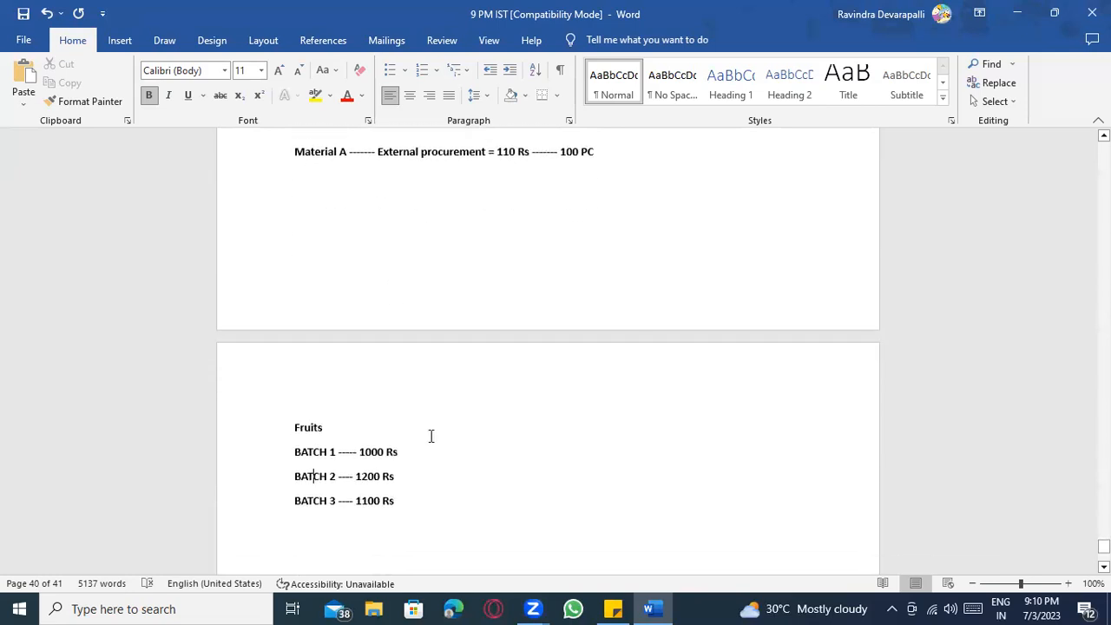
scroll(457, 484, "up", 2)
scroll(451, 480, "down", 3)
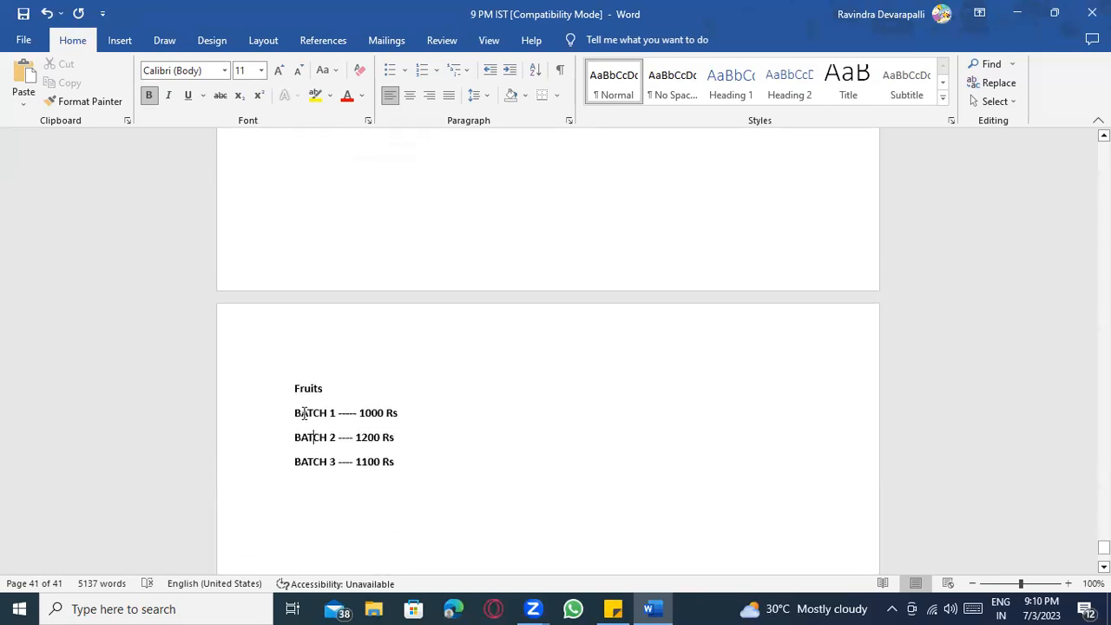
Review the split valuation notes for the Production and External procurement prices.
left_click(336, 461)
scroll(455, 439, "up", 6)
left_click(340, 338)
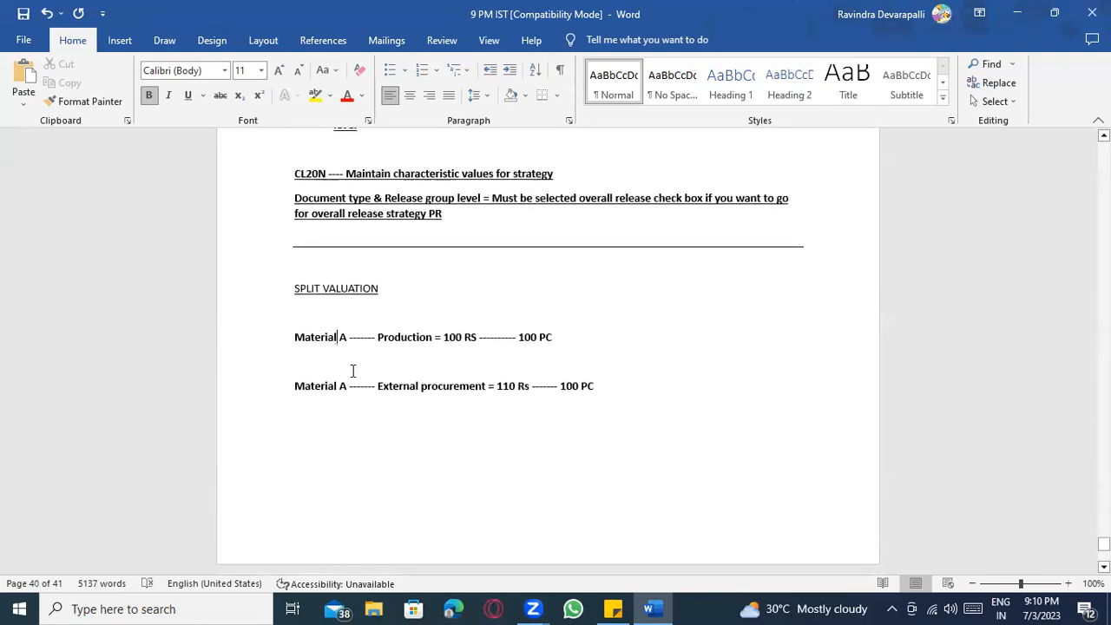
left_click(408, 385)
scroll(425, 347, "down", 4)
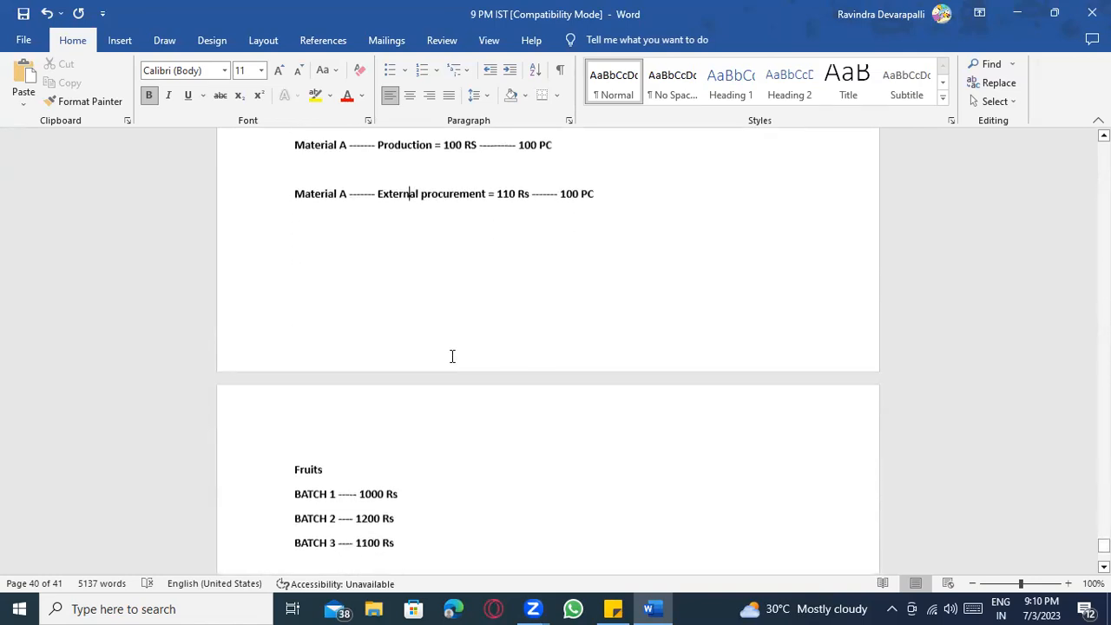
scroll(425, 251, "up", 1)
scroll(394, 459, "down", 3)
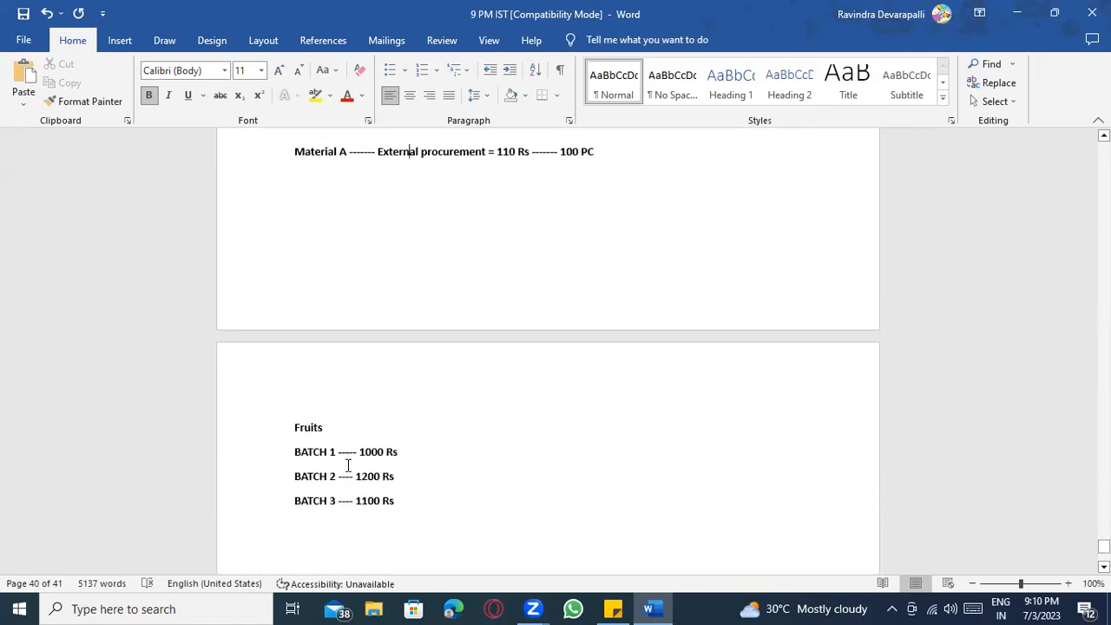
scroll(362, 448, "up", 3)
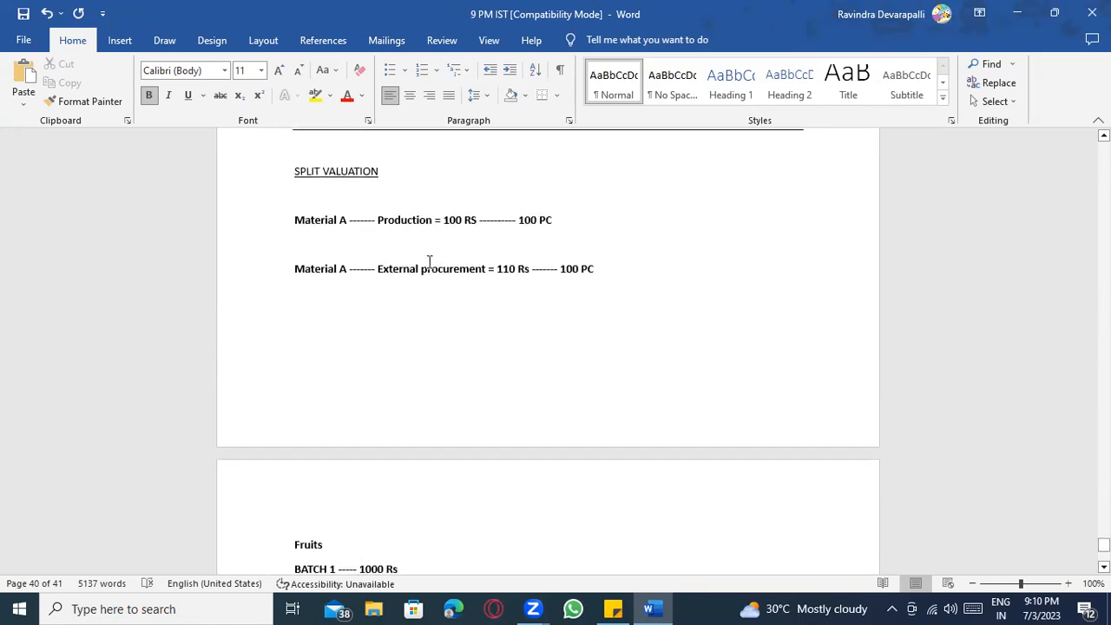
scroll(470, 402, "down", 4)
scroll(470, 402, "down", 3)
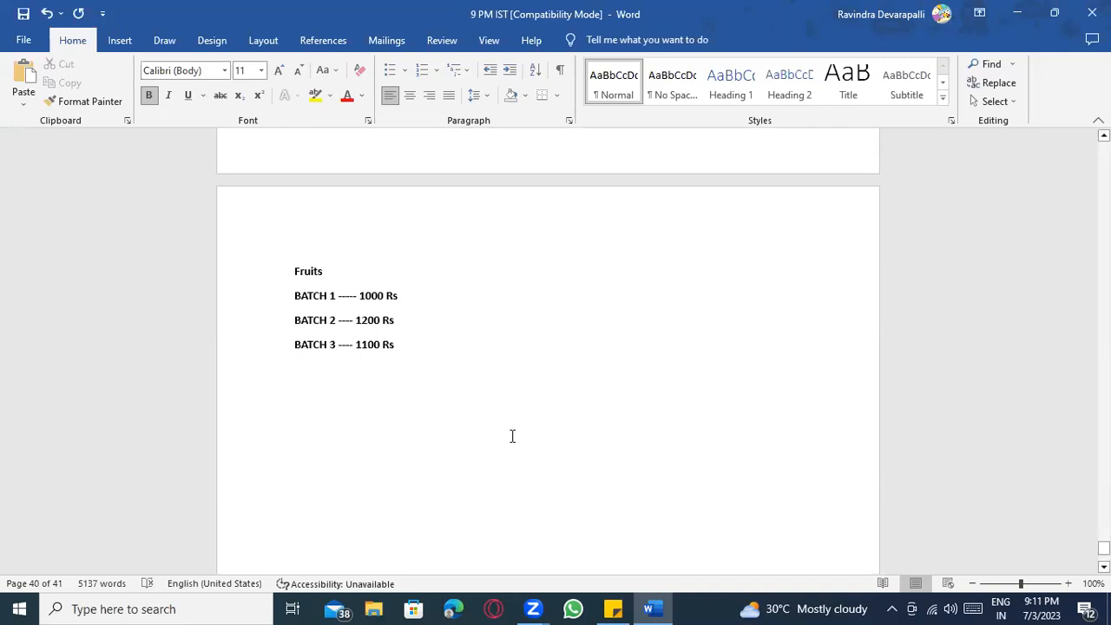
scroll(522, 454, "up", 6)
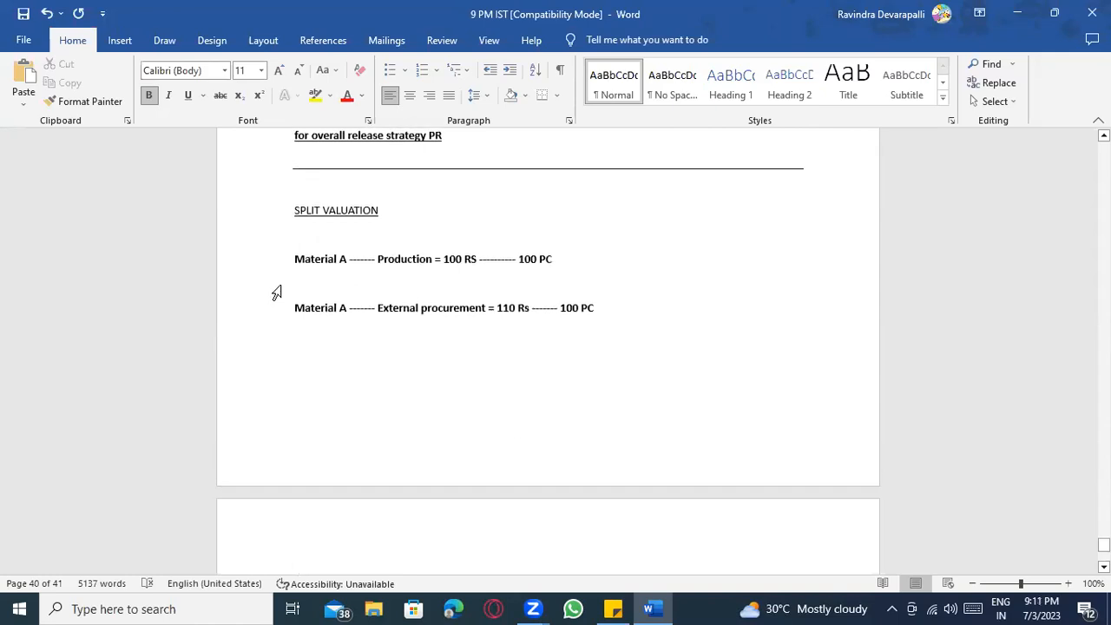
left_click(315, 210)
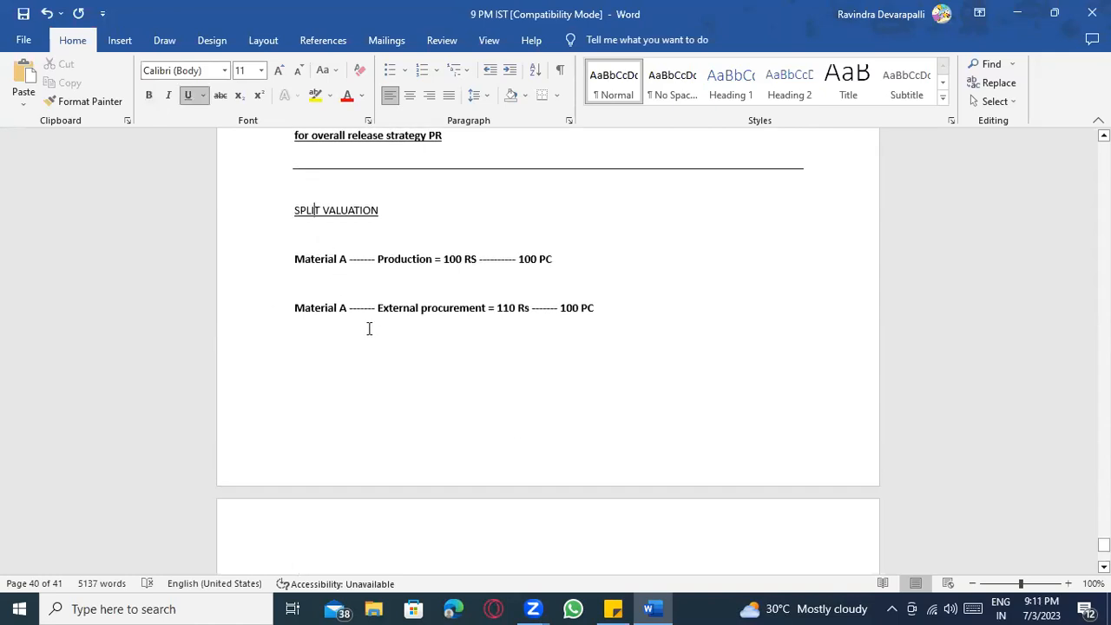
scroll(428, 356, "down", 6)
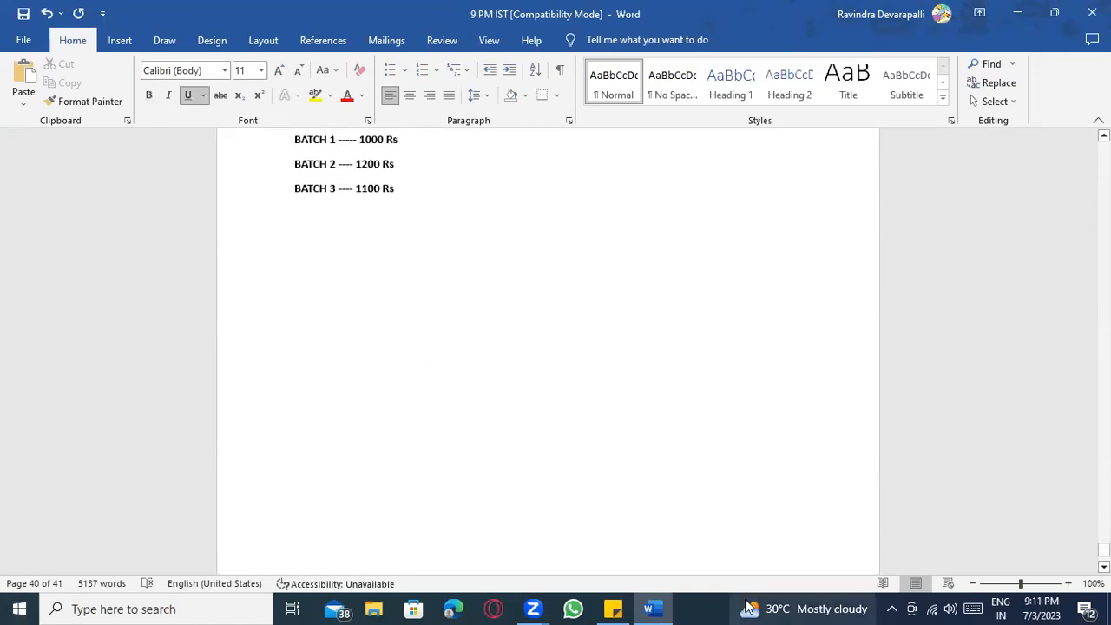
Launch SAP Logon through Windows search for 'SAP'.
key("super")
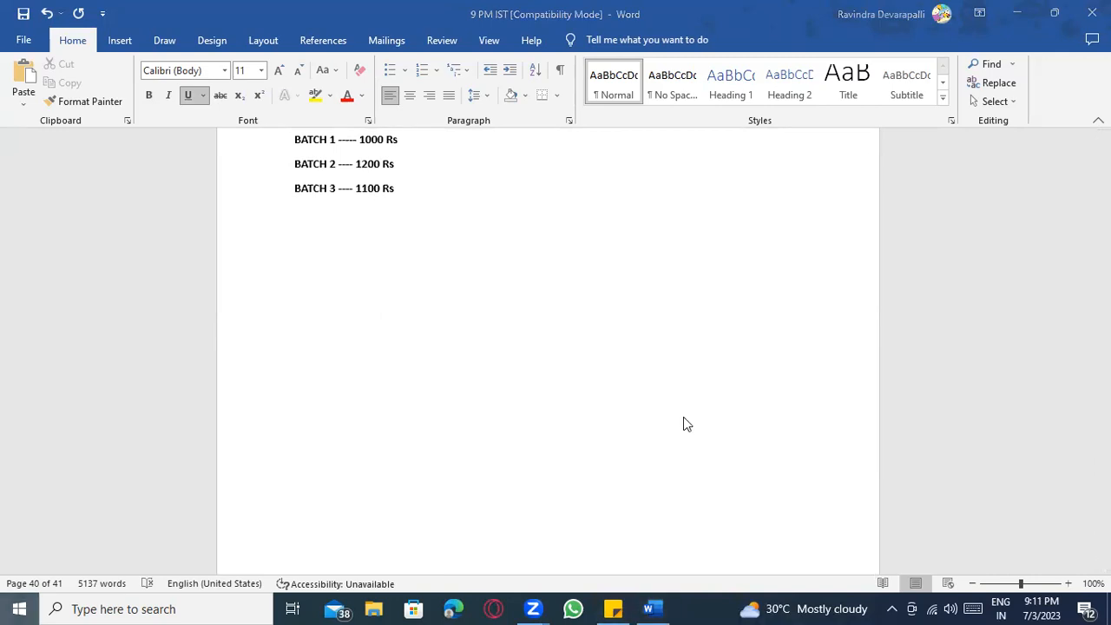
type("SAP")
key("Return")
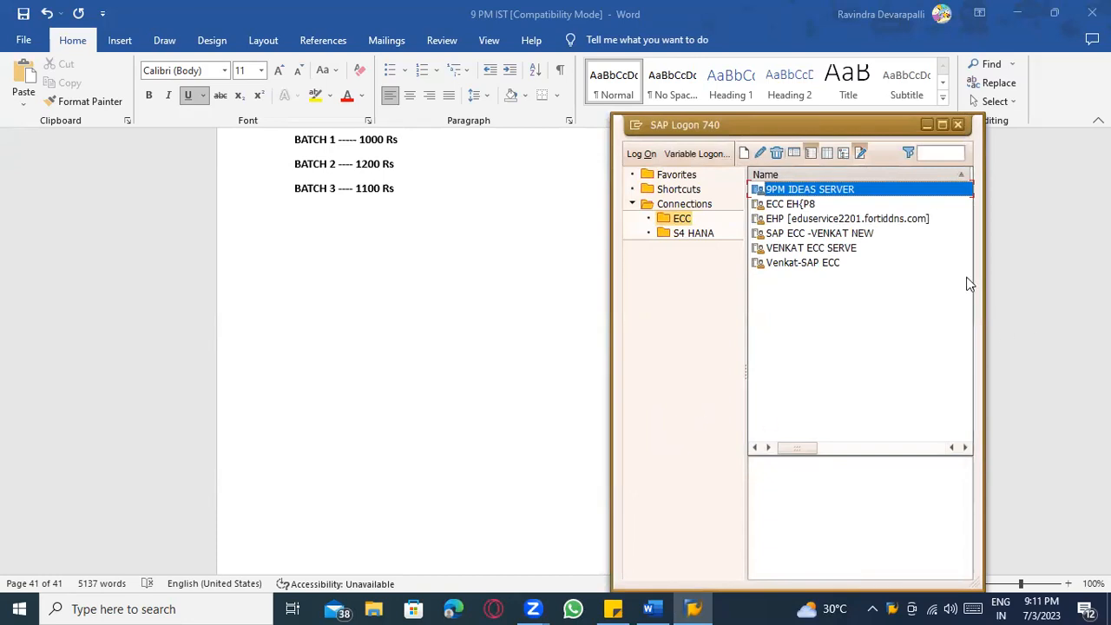
Open the logon screen for the ECC connection with the saved user name.
left_click(837, 249)
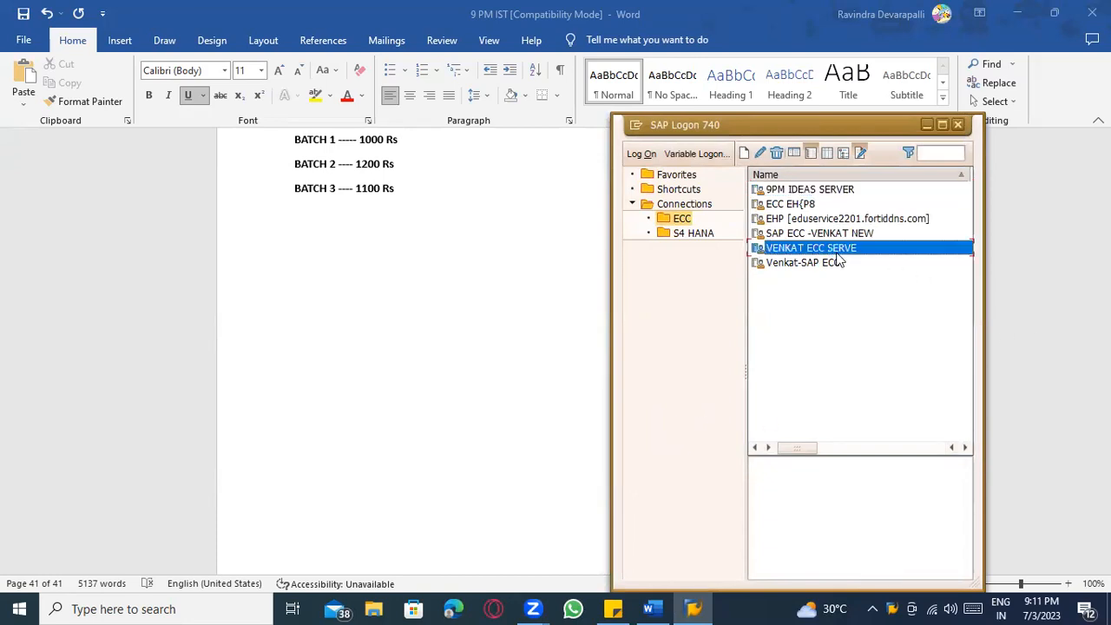
double_click(837, 251)
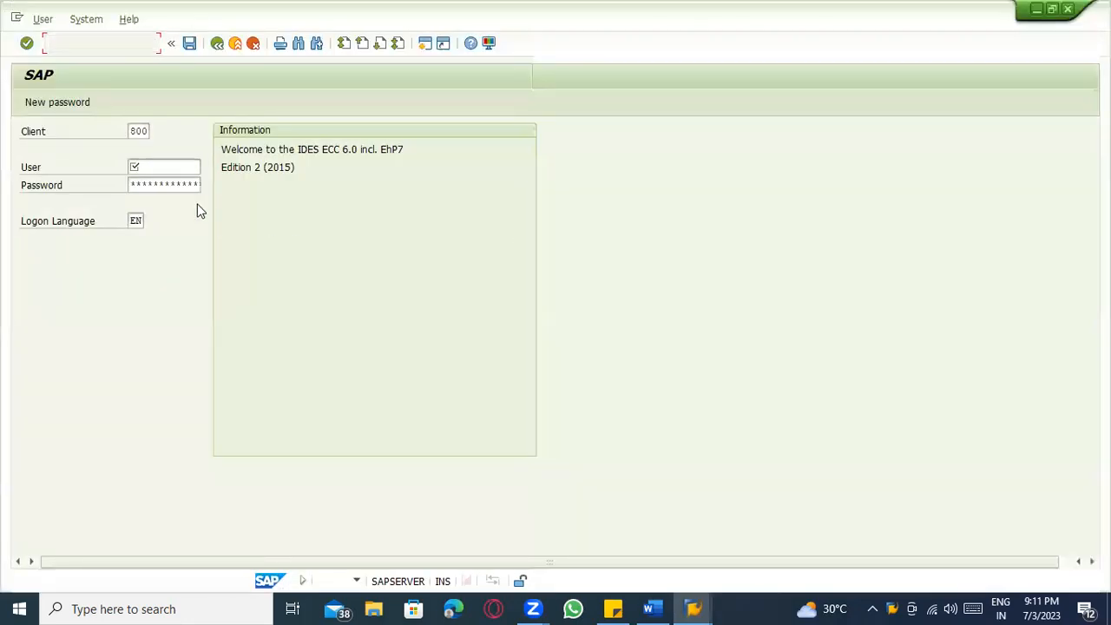
left_click(165, 168)
left_click(176, 184)
key("Tab")
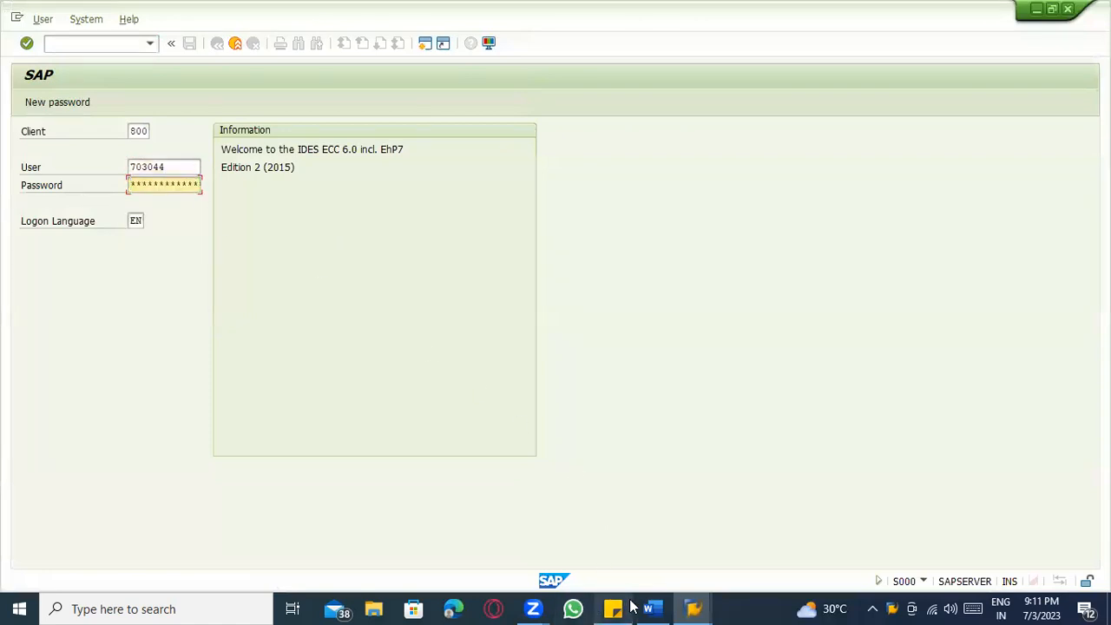
Enter the saved password and continue with this logon despite the multiple logon.
left_click(616, 607)
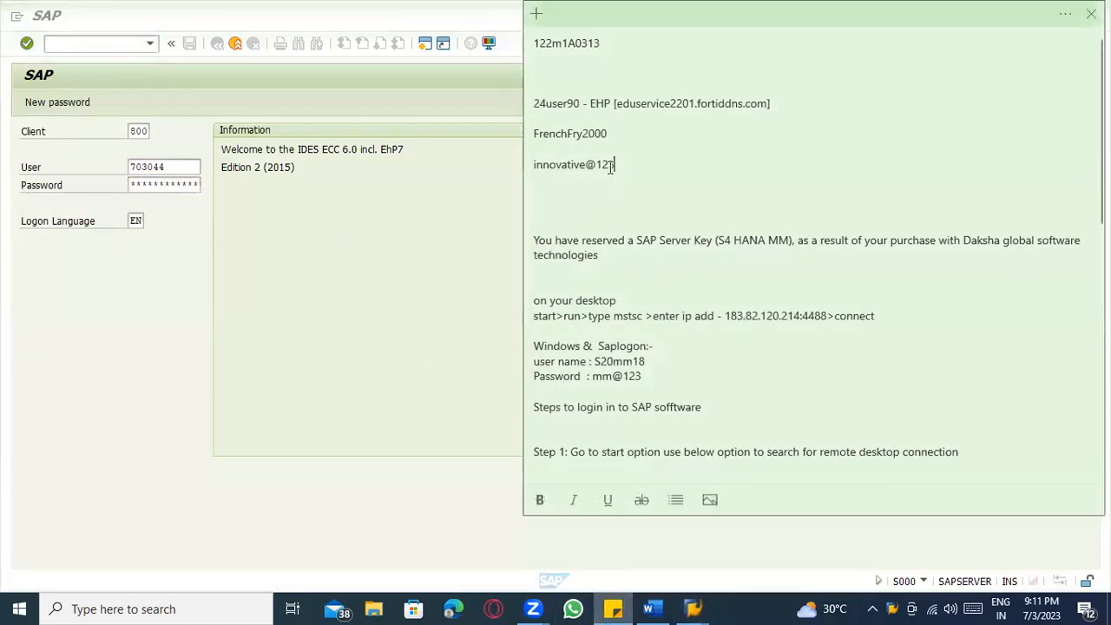
left_click_drag(613, 166, 481, 172)
left_click(488, 225)
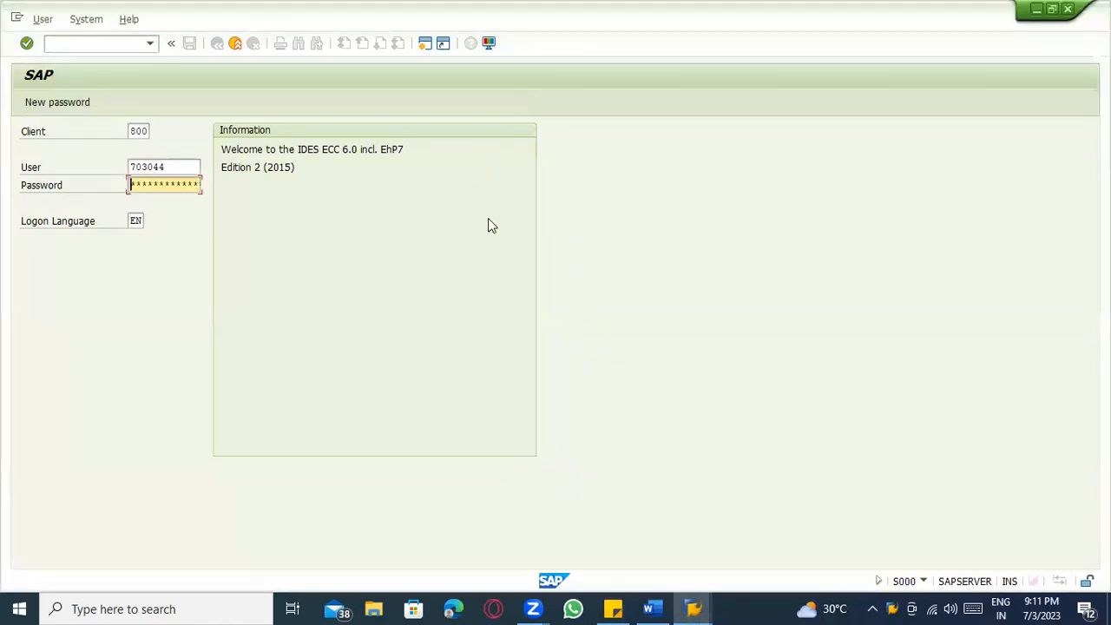
key("Return")
left_click(258, 467)
key("Return")
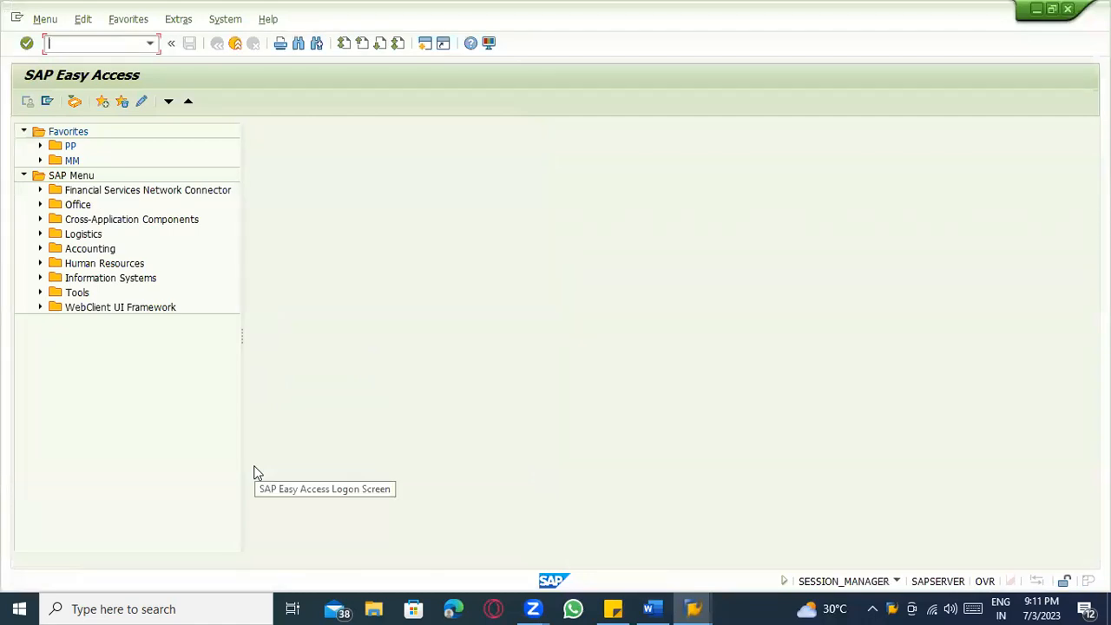
Switch back to the Word split valuation notes.
key("alt+Tab")
key("alt+Tab")
key("alt+Tab")
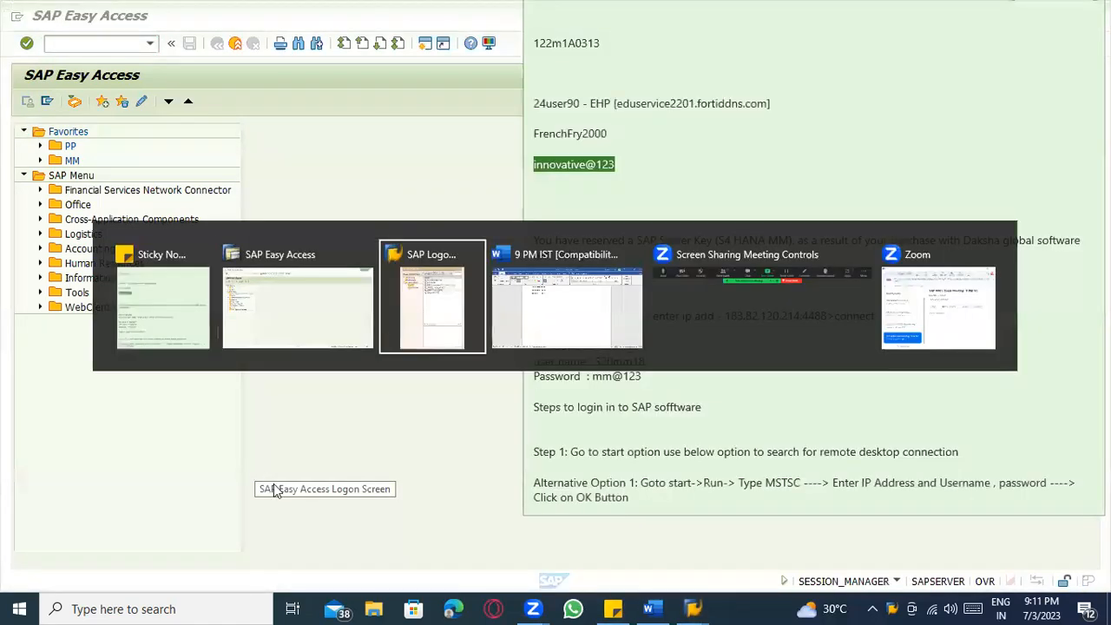
key("alt+Tab")
scroll(367, 318, "up", 5)
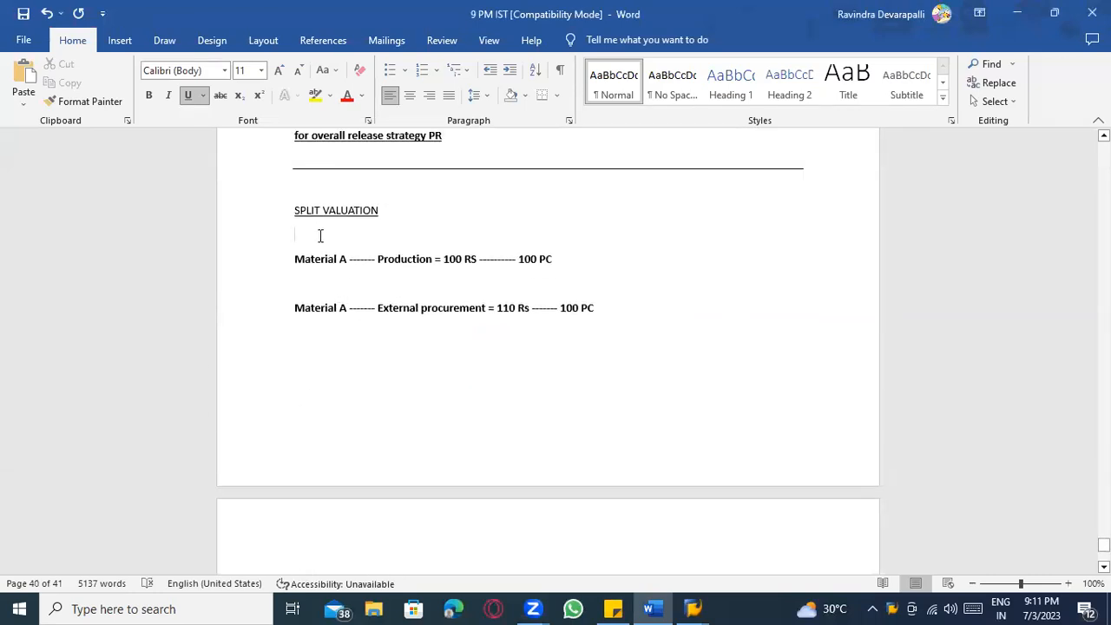
Add a bold, non-underlined 'Valuation category ----->' line below BATCH 3.
key("ctrl+u")
key("ctrl+b")
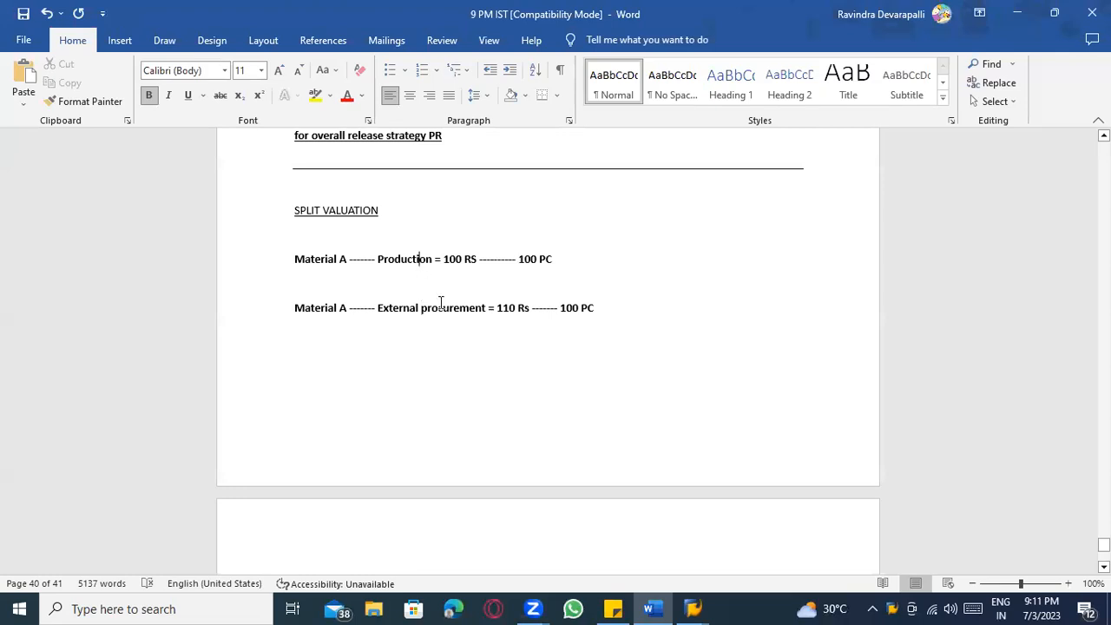
scroll(451, 333, "down", 5)
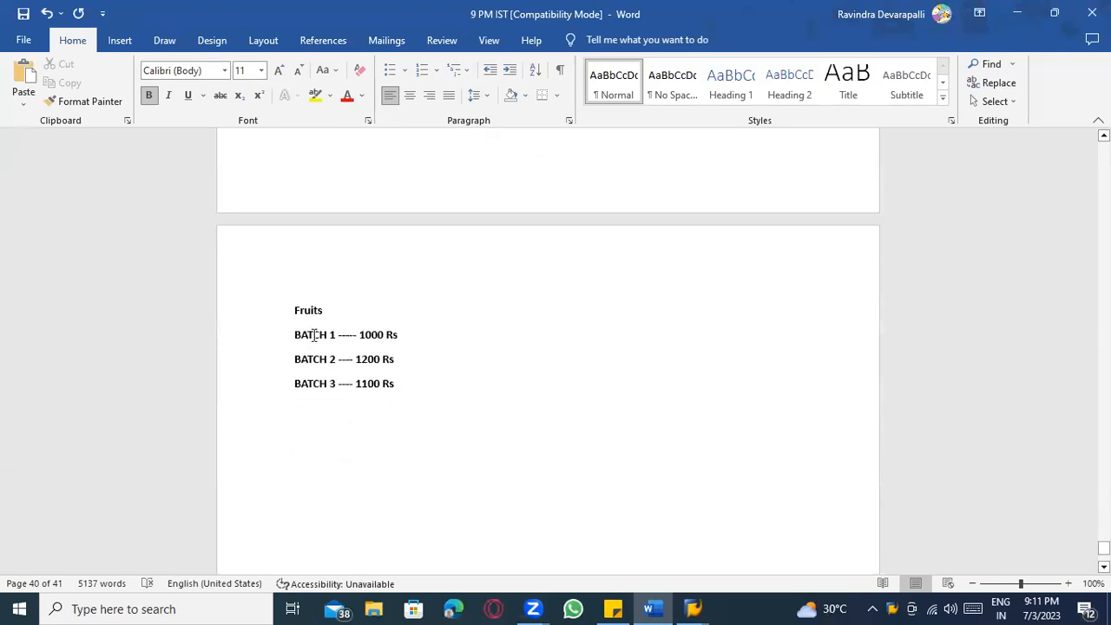
left_click(314, 335)
key("alt+Tab")
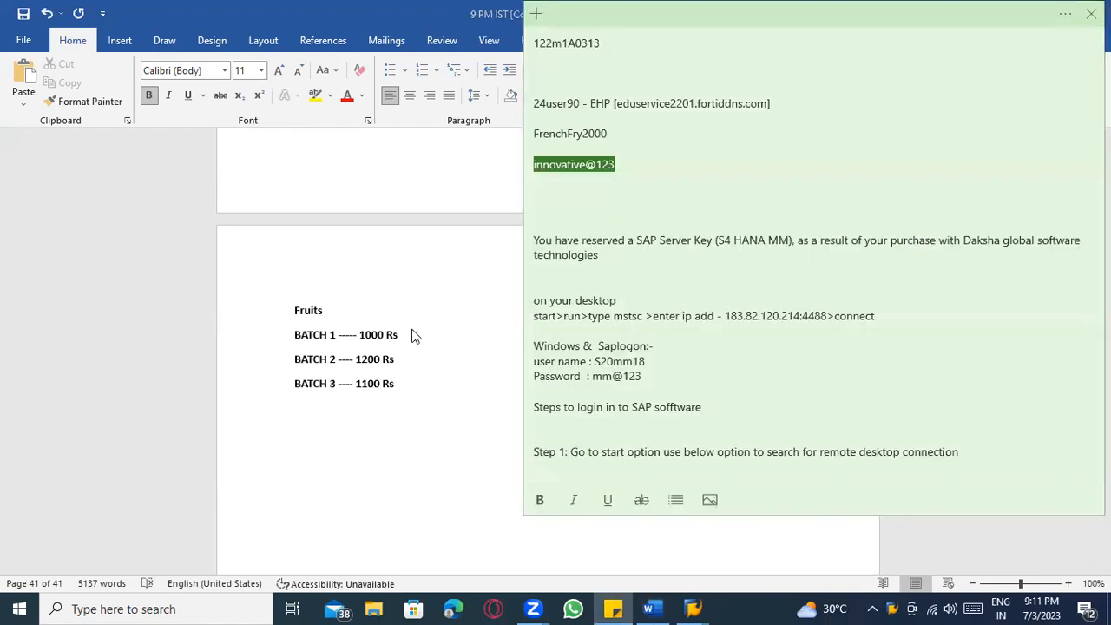
key("alt+Tab")
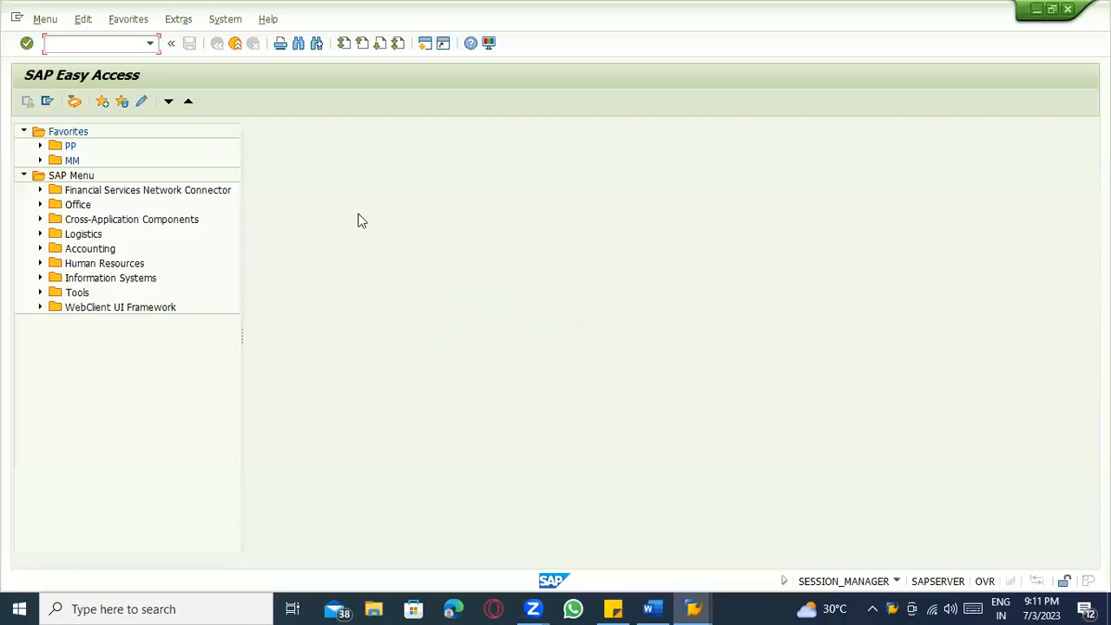
key("alt+Tab")
key("alt+Tab")
left_click(448, 418)
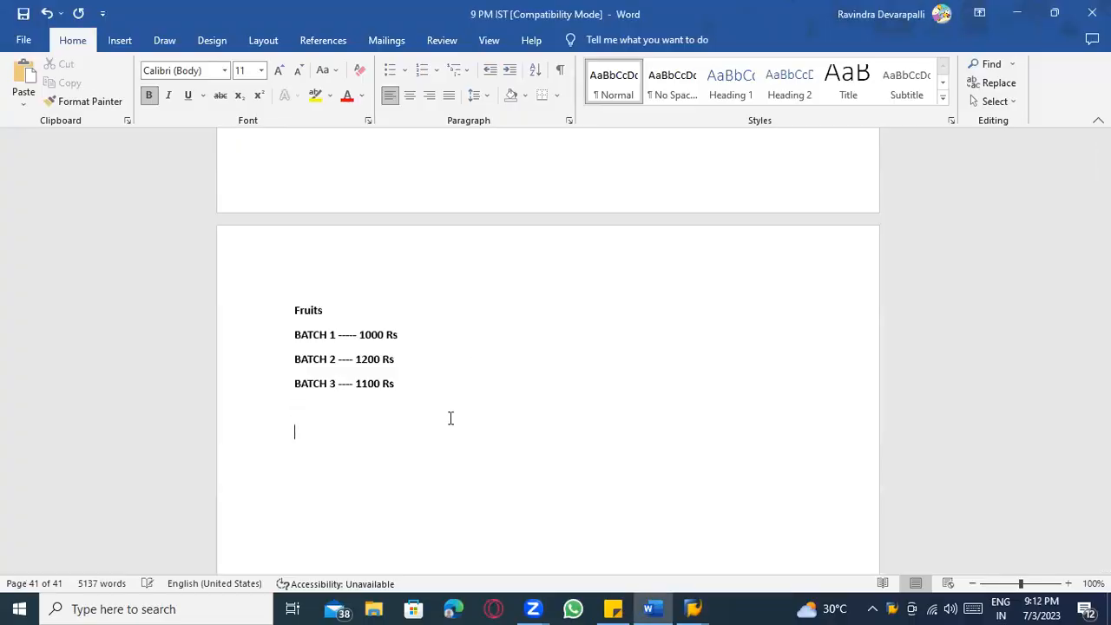
key("BackSpace")
type("Vaouation categor")
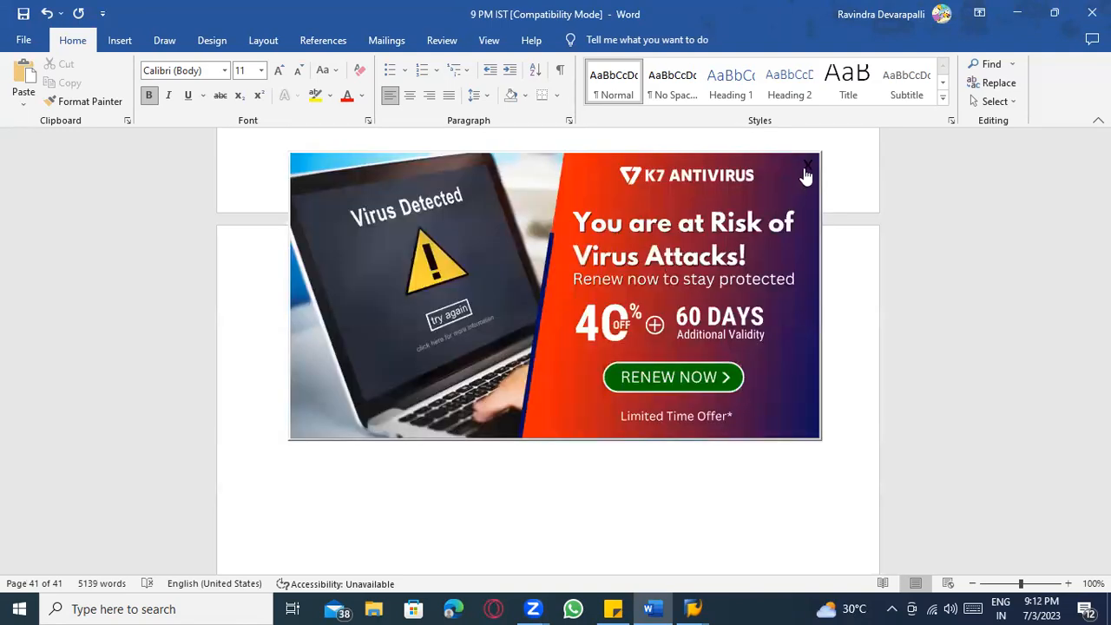
left_click(805, 171)
type("y --")
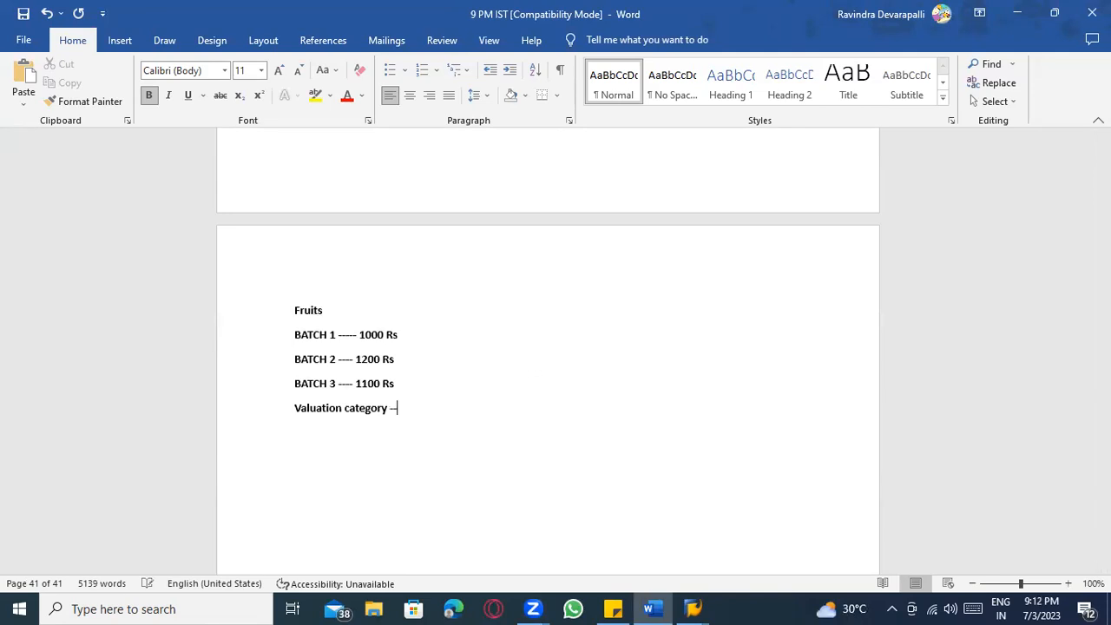
type("--->")
In SAP, run transaction SPRO and open the SAP Reference IMG.
key("alt+Tab")
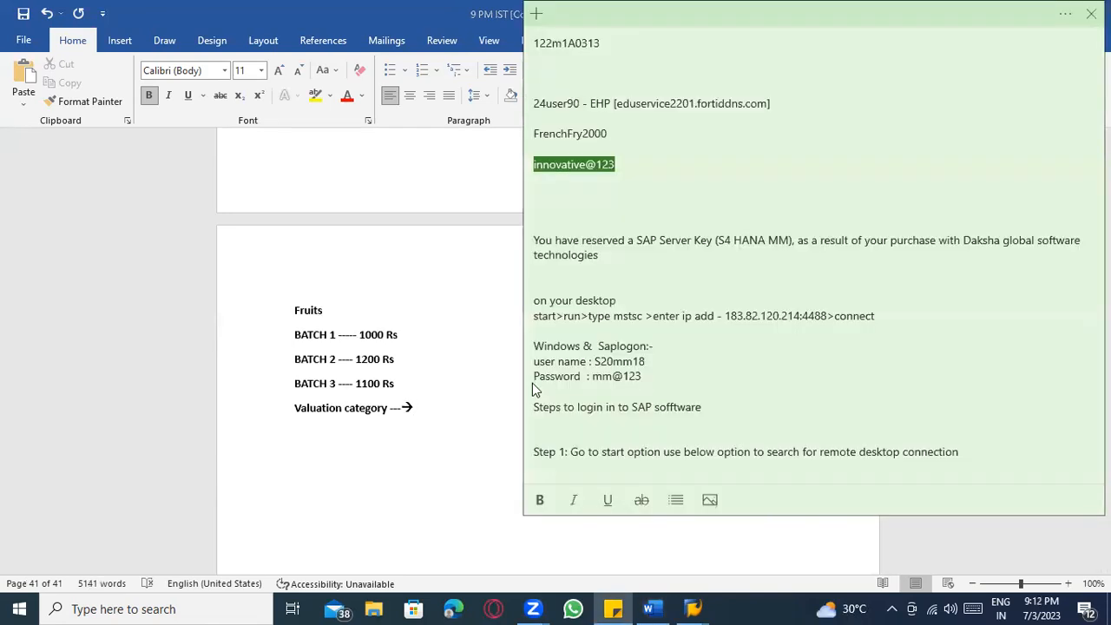
key("alt+Tab")
key("Tab")
type("spro")
key("Return")
left_click(26, 101)
Expand Materials Management > Valuation and Account Assignment > Split Valuation in the IMG.
scroll(150, 280, "down", 6)
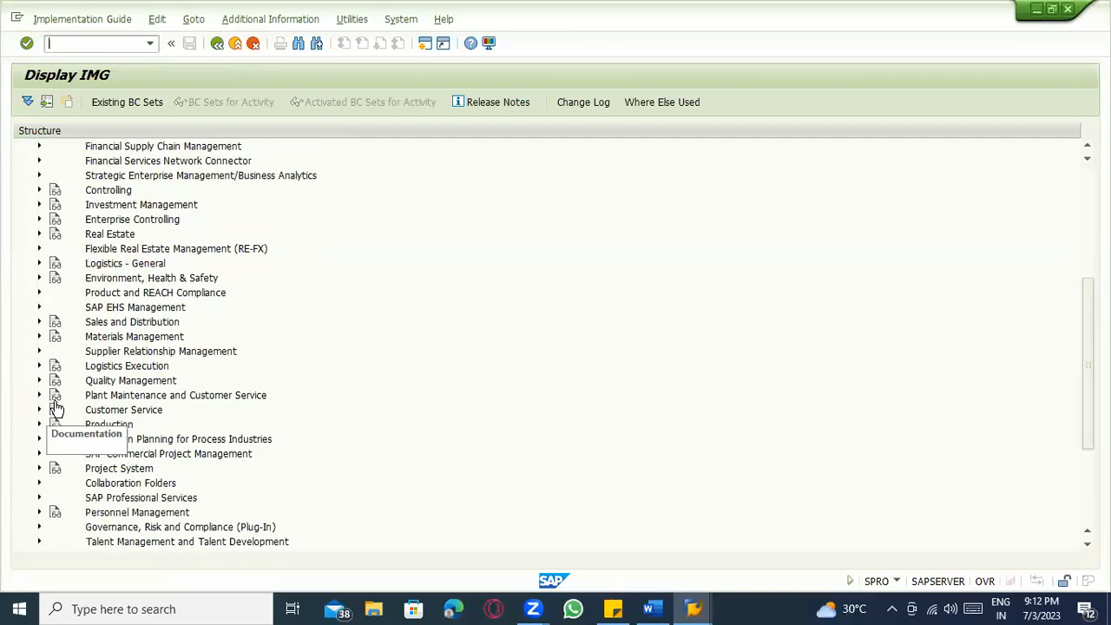
left_click(38, 338)
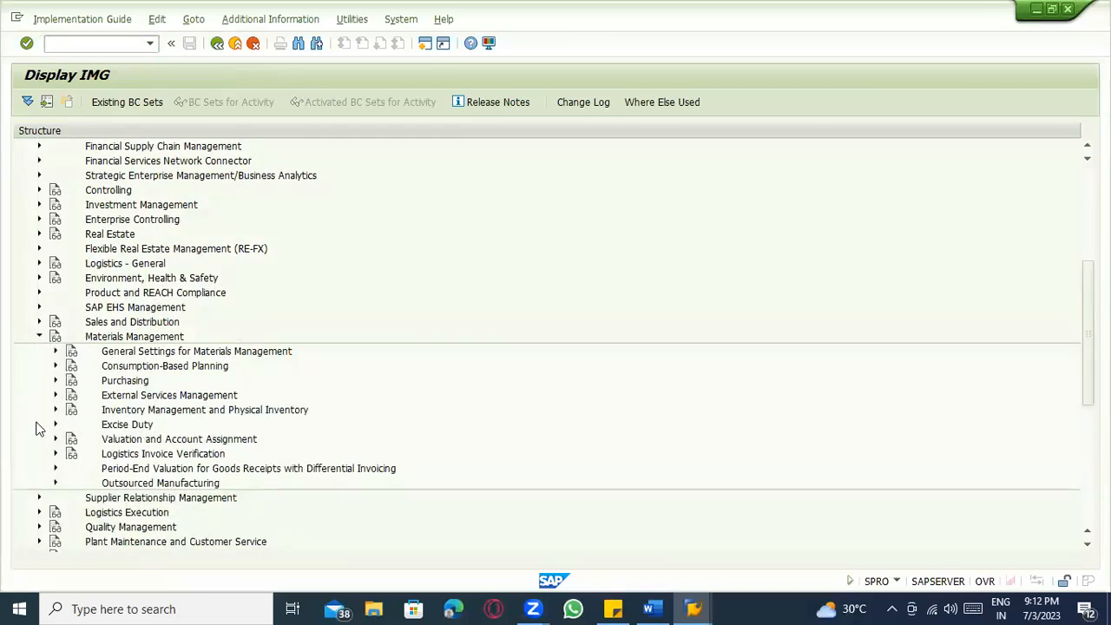
scroll(37, 429, "down", 2)
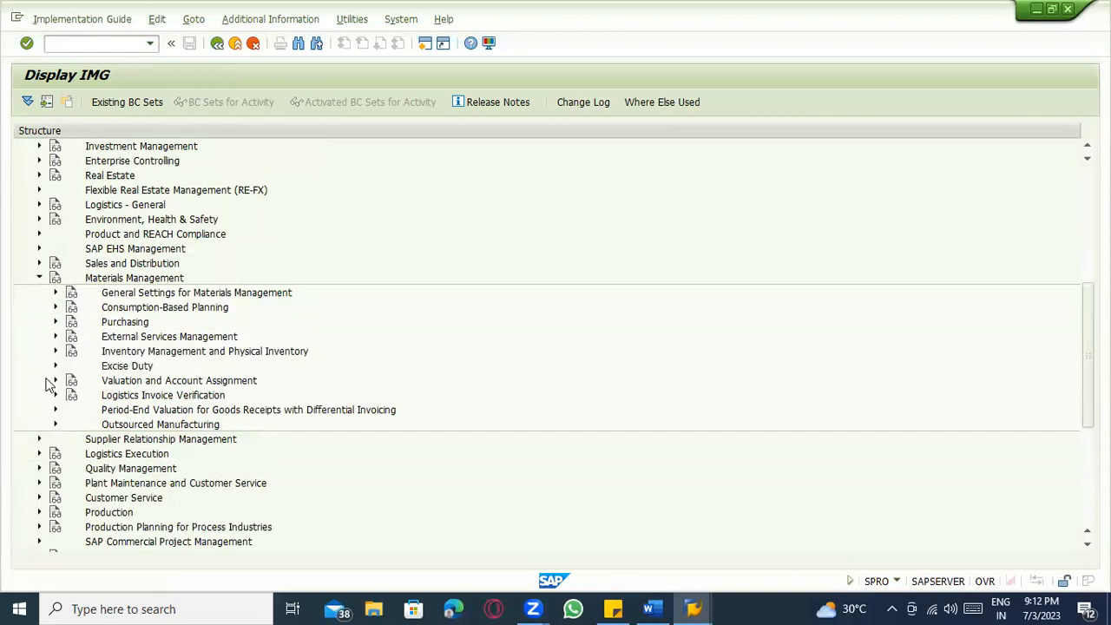
left_click(54, 380)
scroll(53, 382, "down", 4)
left_click(72, 293)
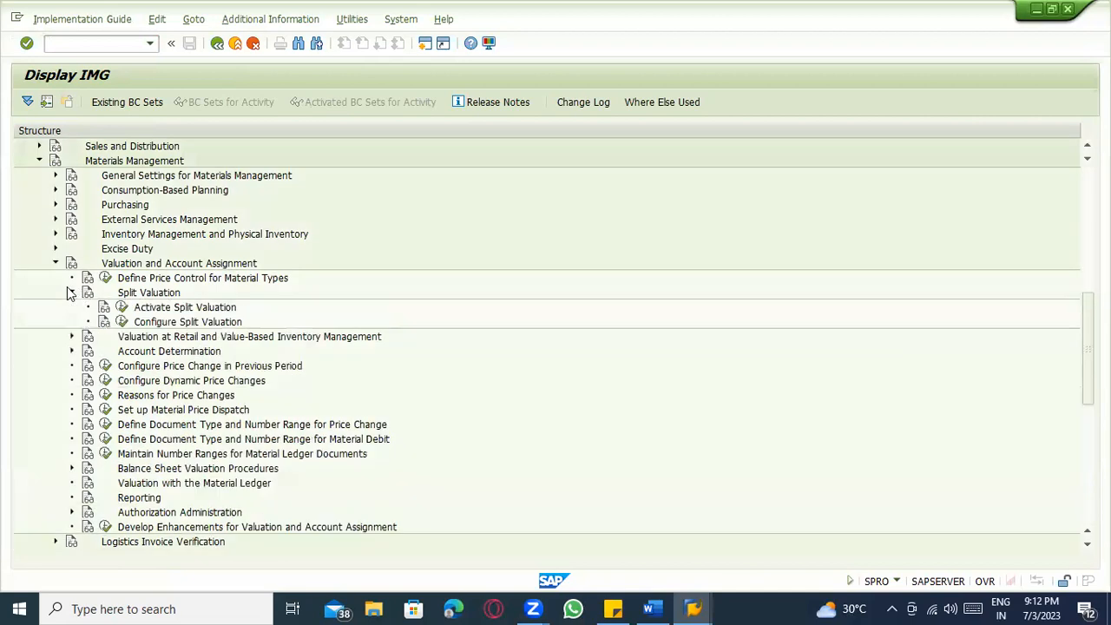
scroll(72, 292, "down", 2)
Confirm split valuation is active, then run Configure Split Valuation, dismissing the valuation area prompt.
left_click(185, 264)
left_click(103, 265)
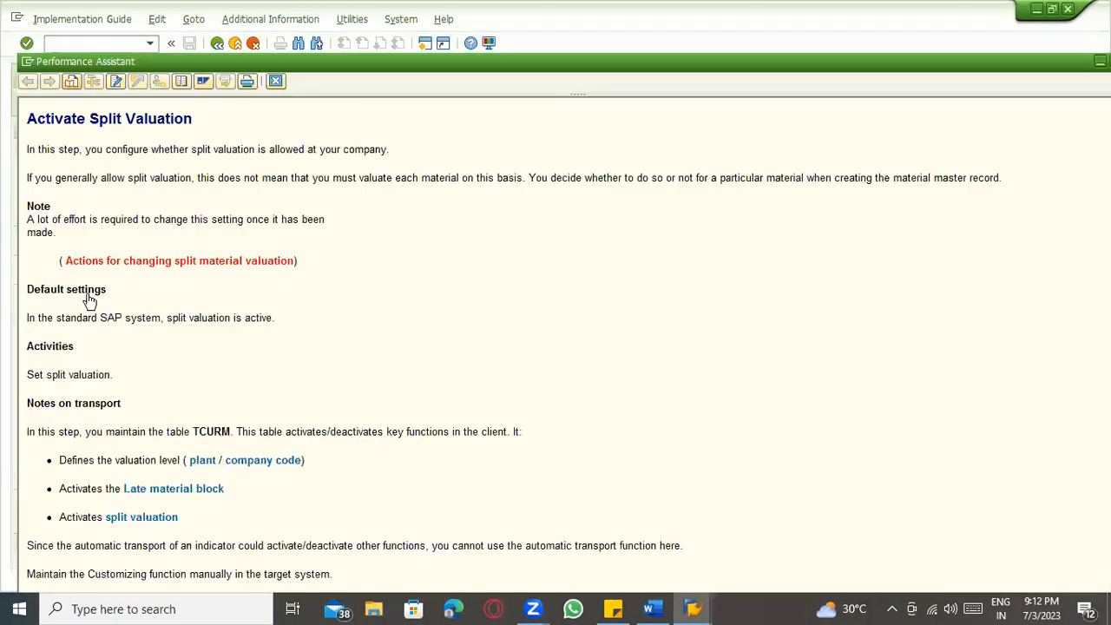
key("Escape")
left_click(121, 278)
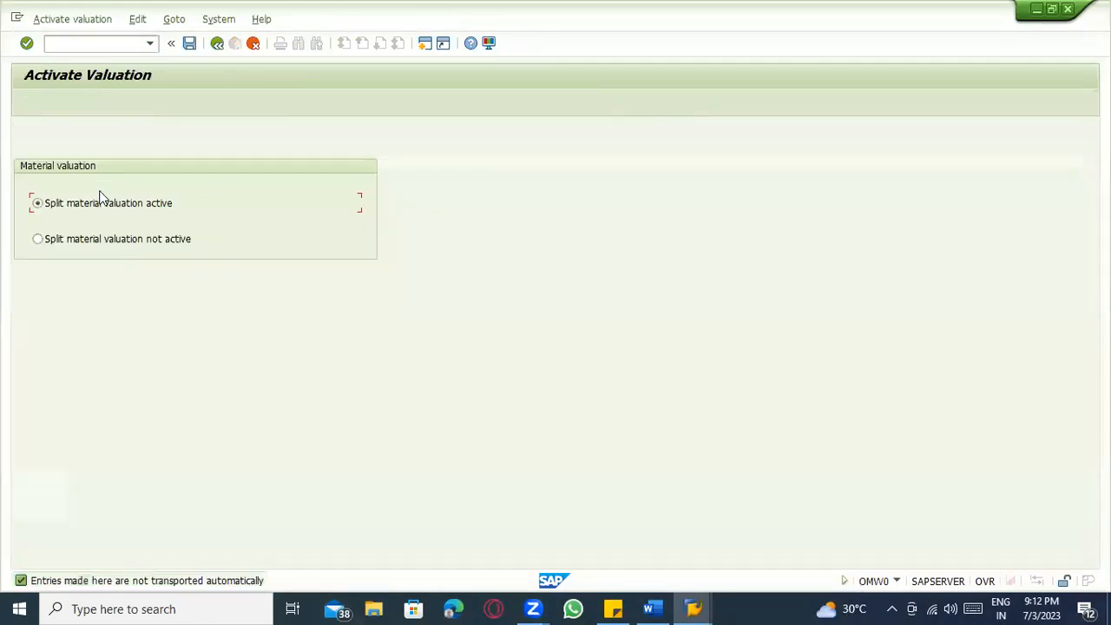
left_click(216, 45)
left_click(121, 278)
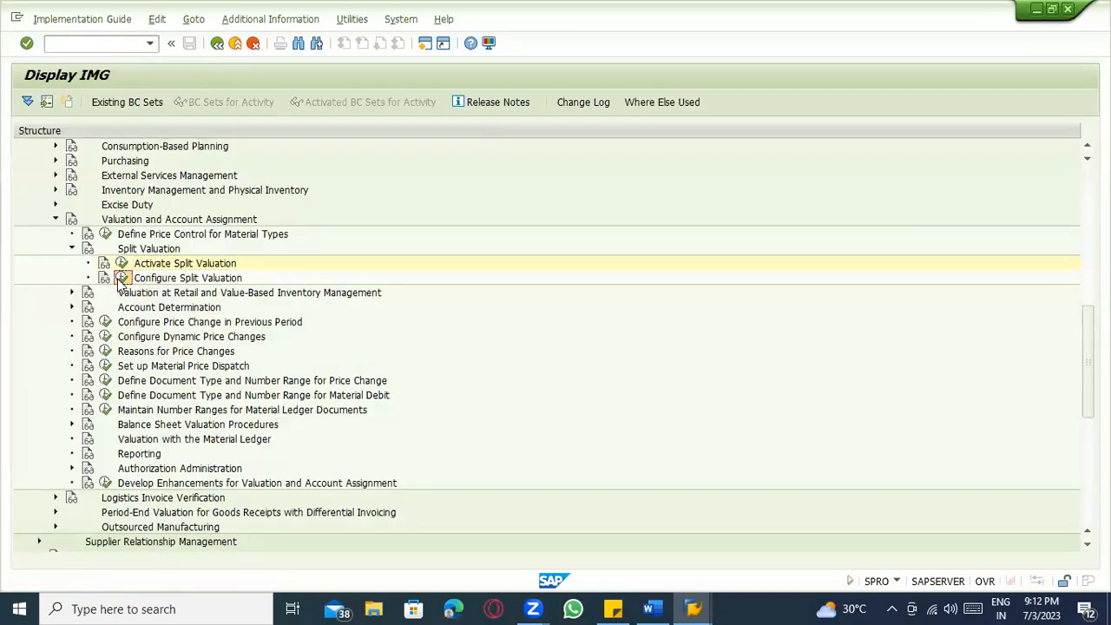
left_click(365, 331)
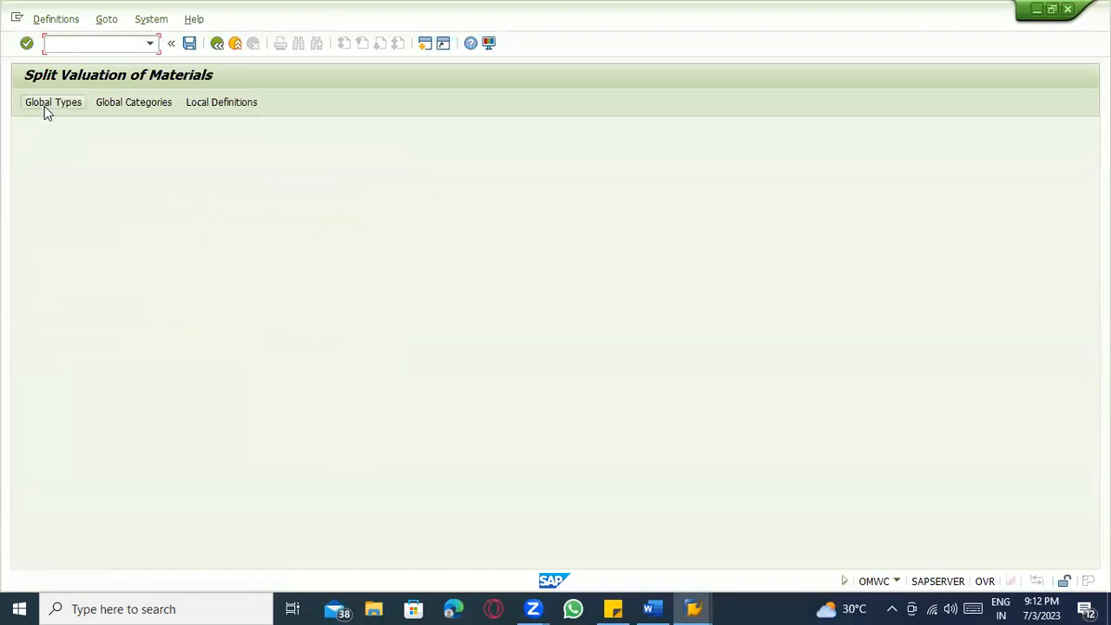
Review global valuation types and browse global categories B, D, E, H and X.
left_click(45, 106)
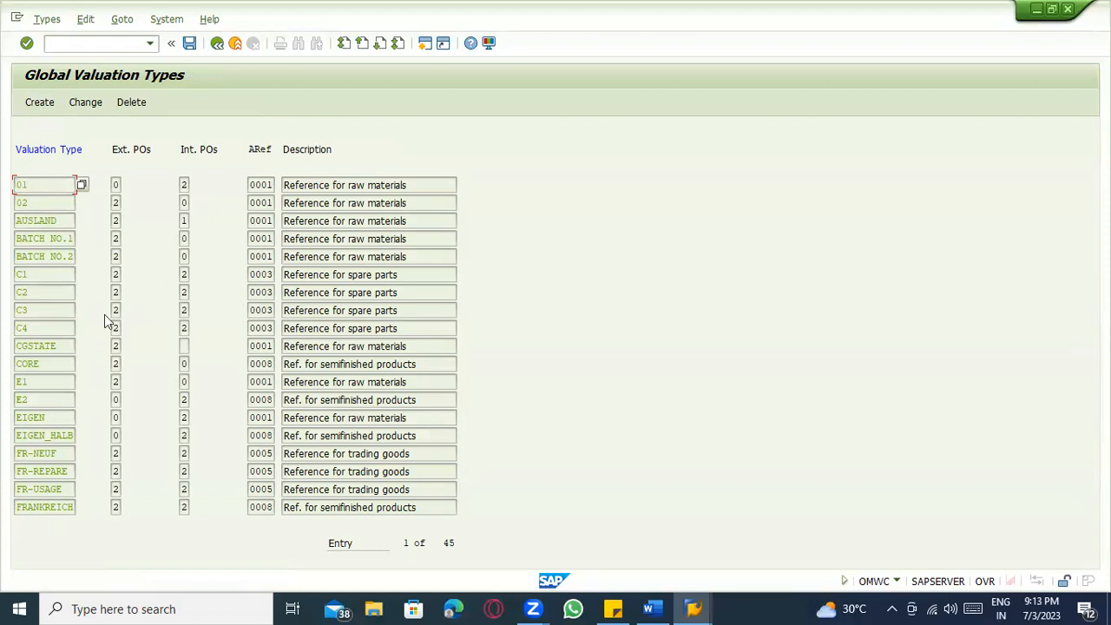
left_click(216, 42)
left_click(137, 109)
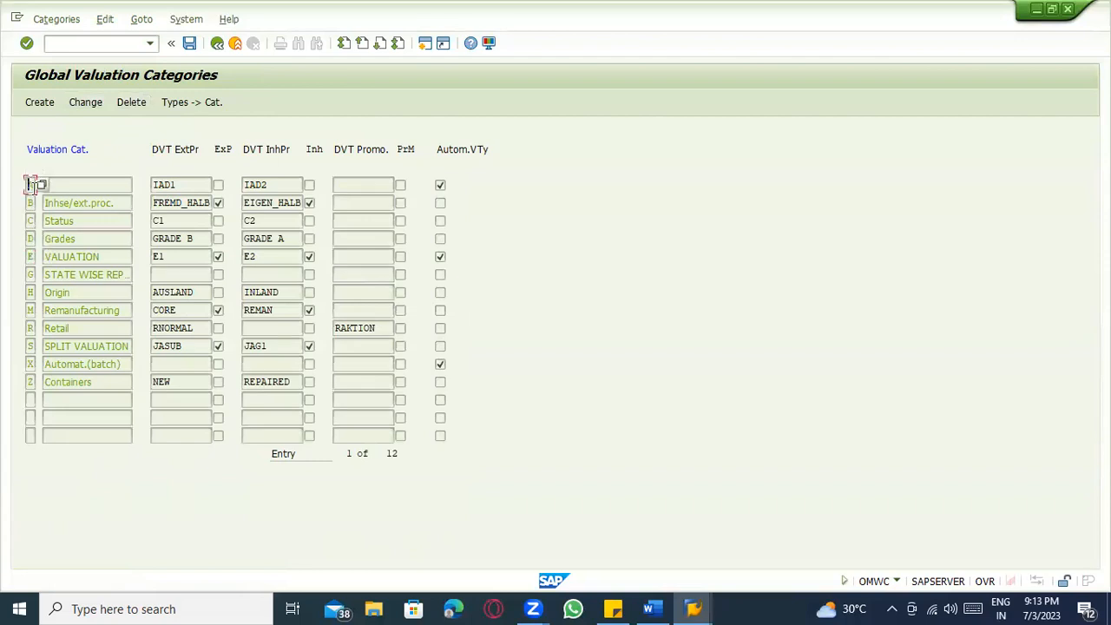
left_click(41, 184)
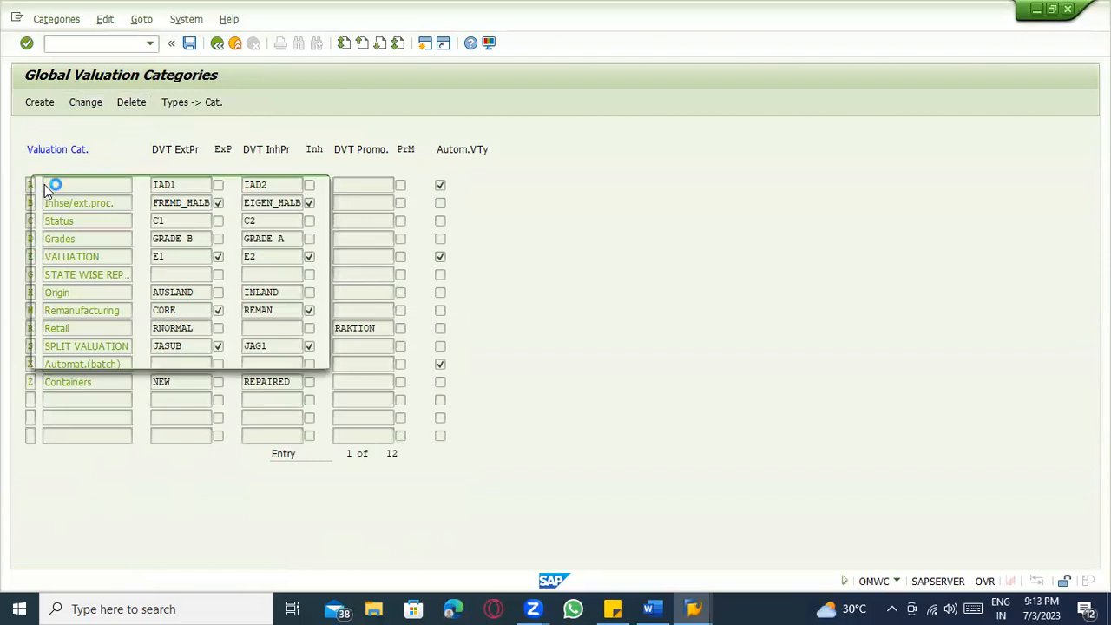
left_click(111, 277)
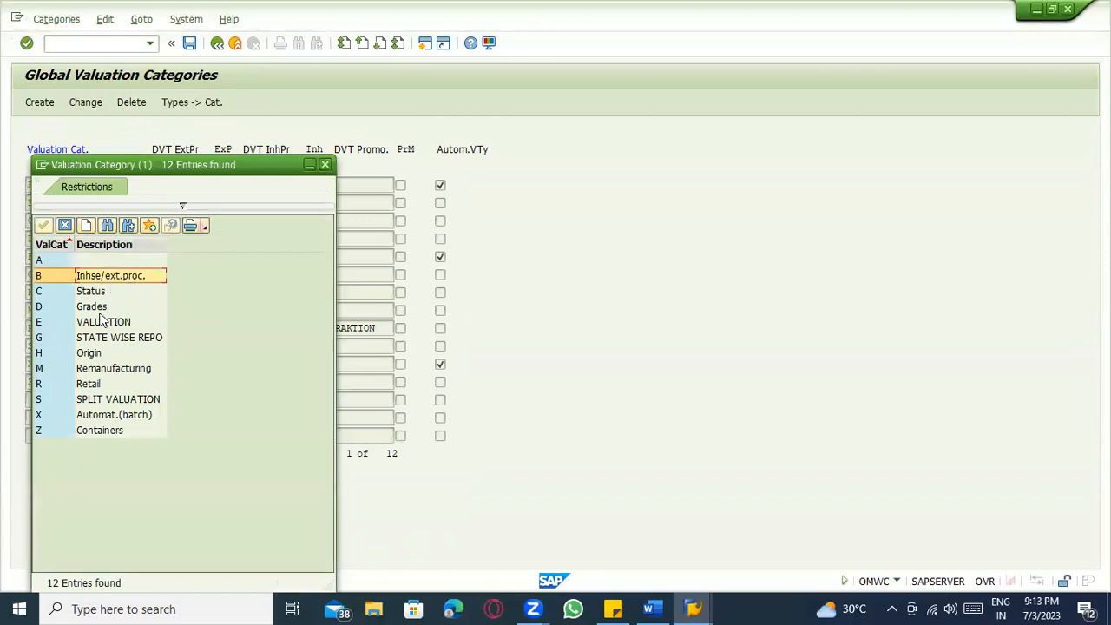
left_click(97, 308)
left_click(105, 322)
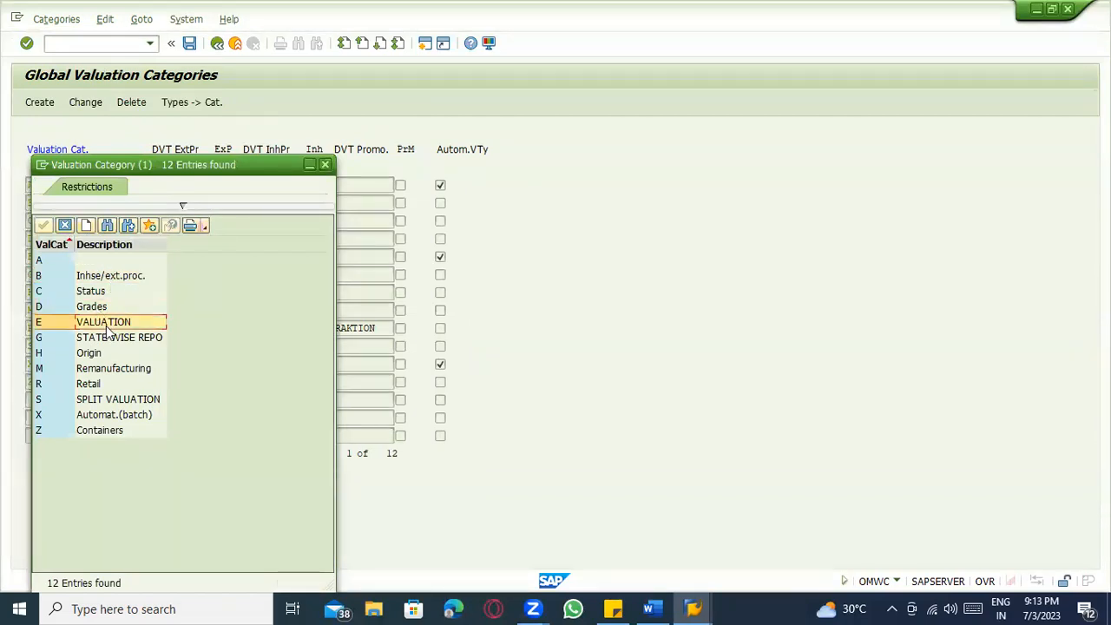
left_click(113, 350)
left_click(139, 420)
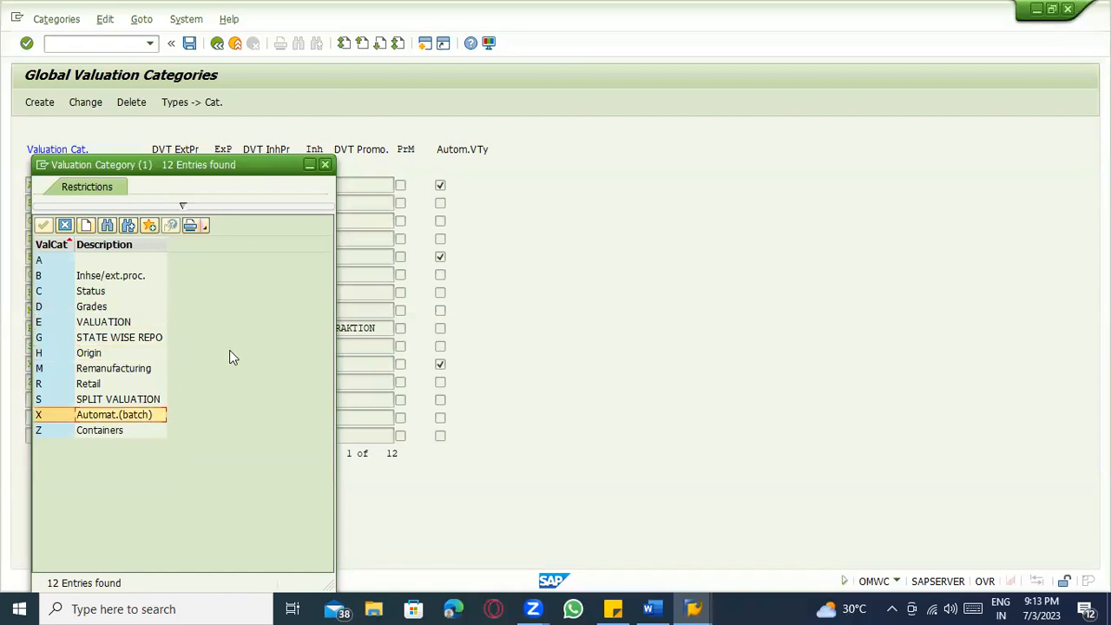
key("Escape")
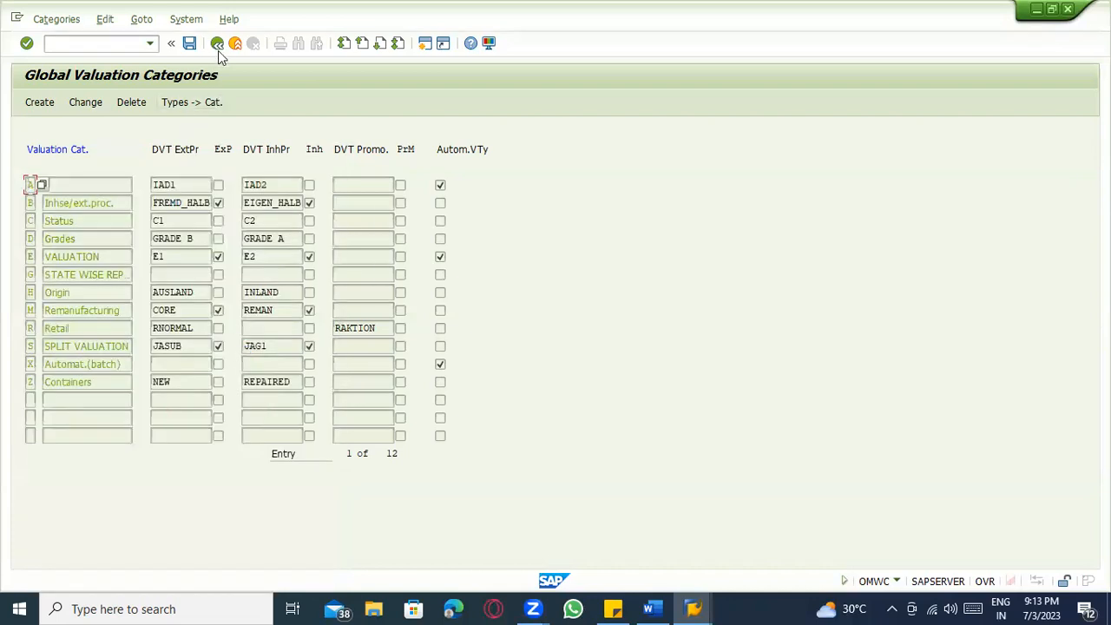
left_click(218, 50)
Select plant 1100 (Berlin) in Local Definitions and show its allocated valuation categories.
left_click(218, 104)
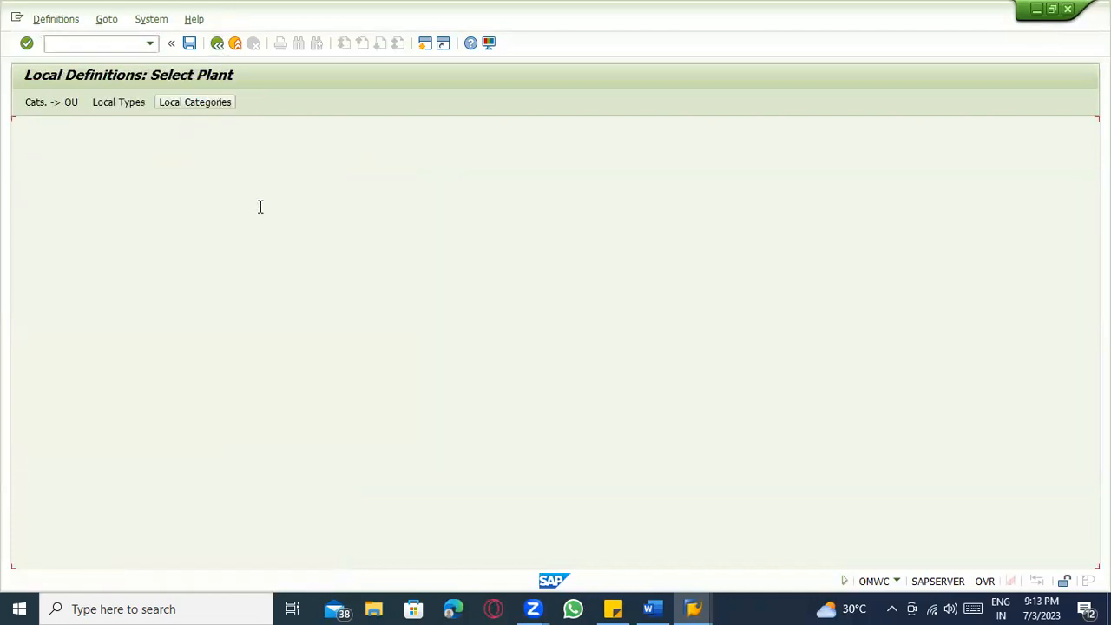
left_click(85, 239)
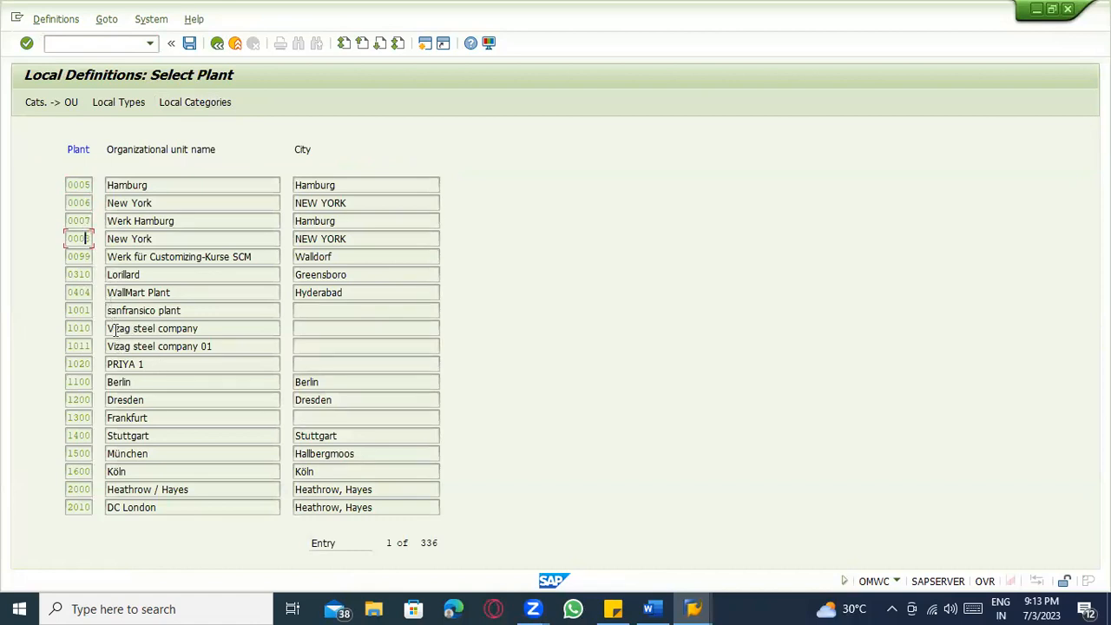
left_click(74, 382)
type("2")
left_click(127, 381)
left_click(80, 382)
left_click(36, 104)
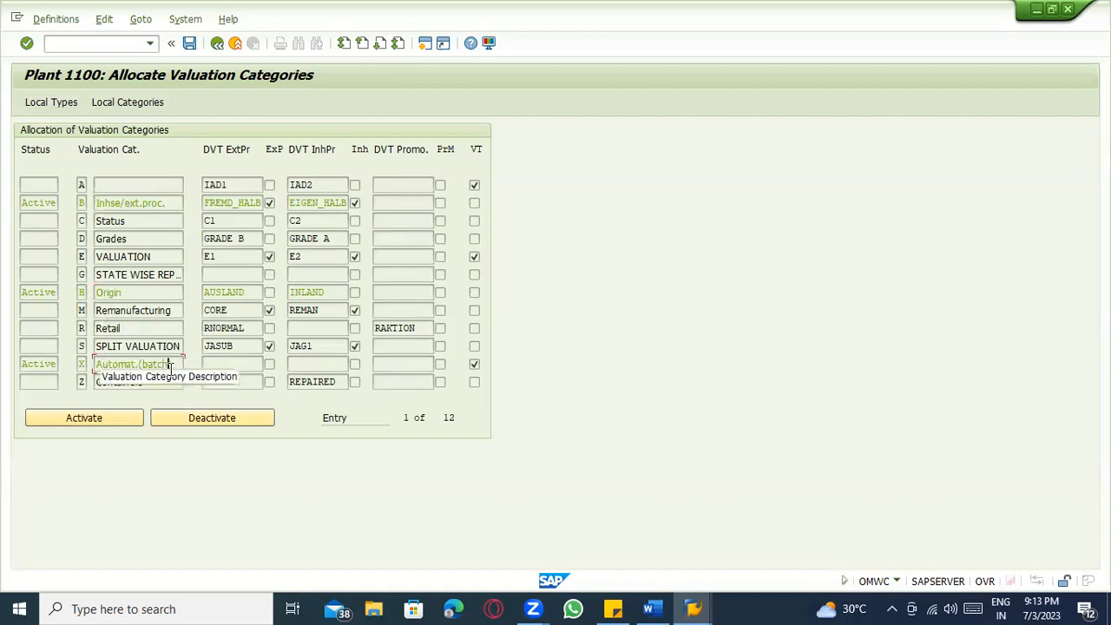
Highlight the active categories B, H (Origin) and X (batch valuation) in plant 1100's allocation.
left_click_drag(169, 202, 88, 202)
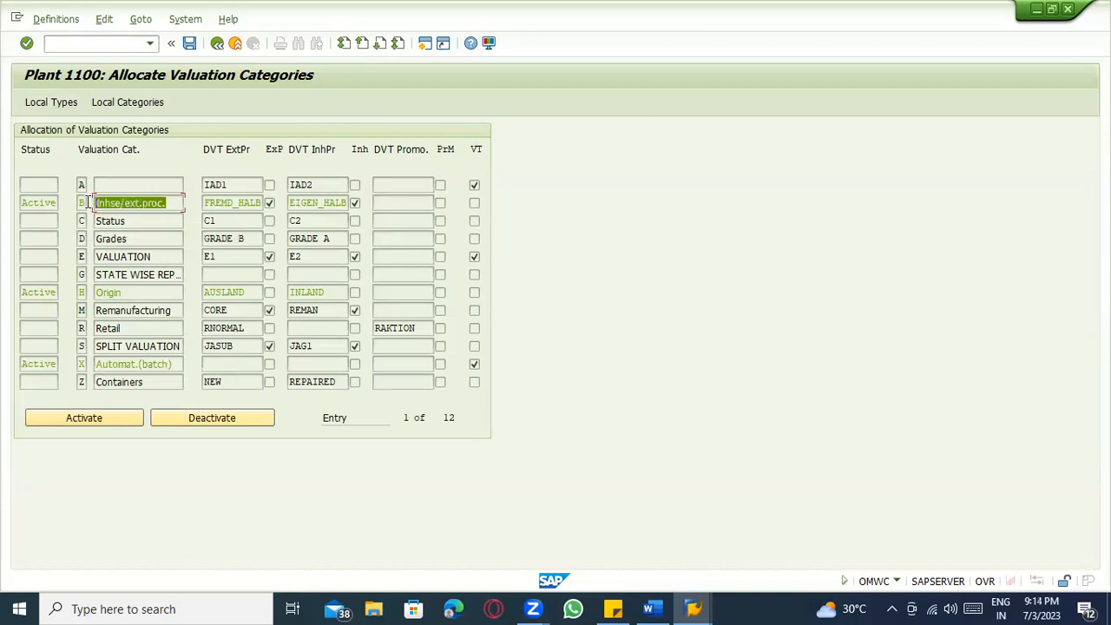
left_click(120, 293)
left_click(170, 365)
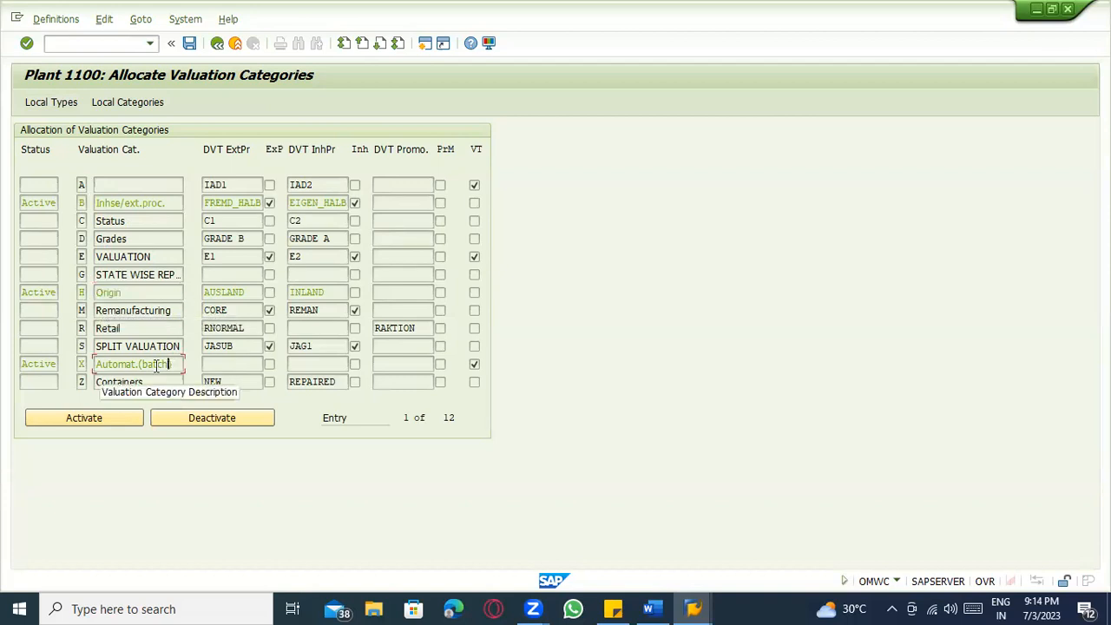
left_click_drag(156, 367, 94, 366)
left_click(163, 366)
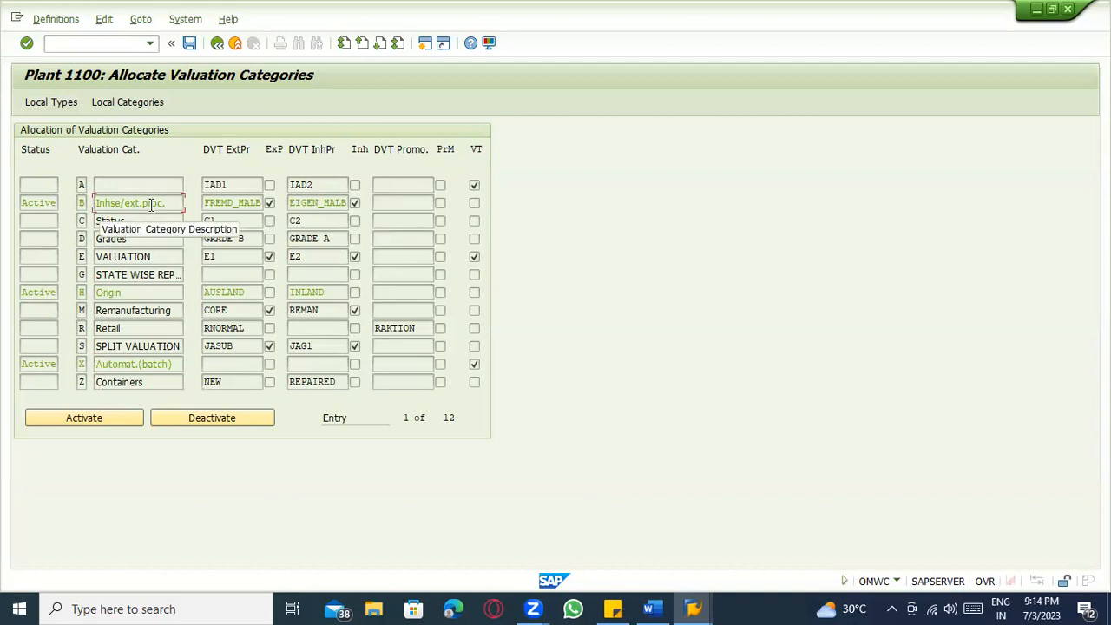
left_click(132, 290)
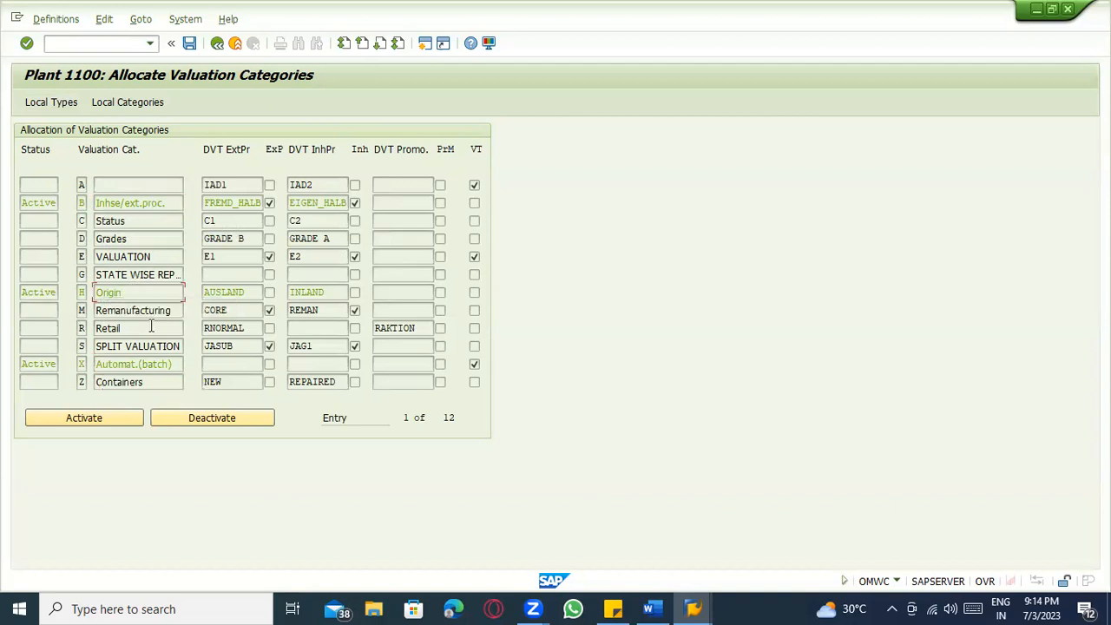
left_click(136, 366)
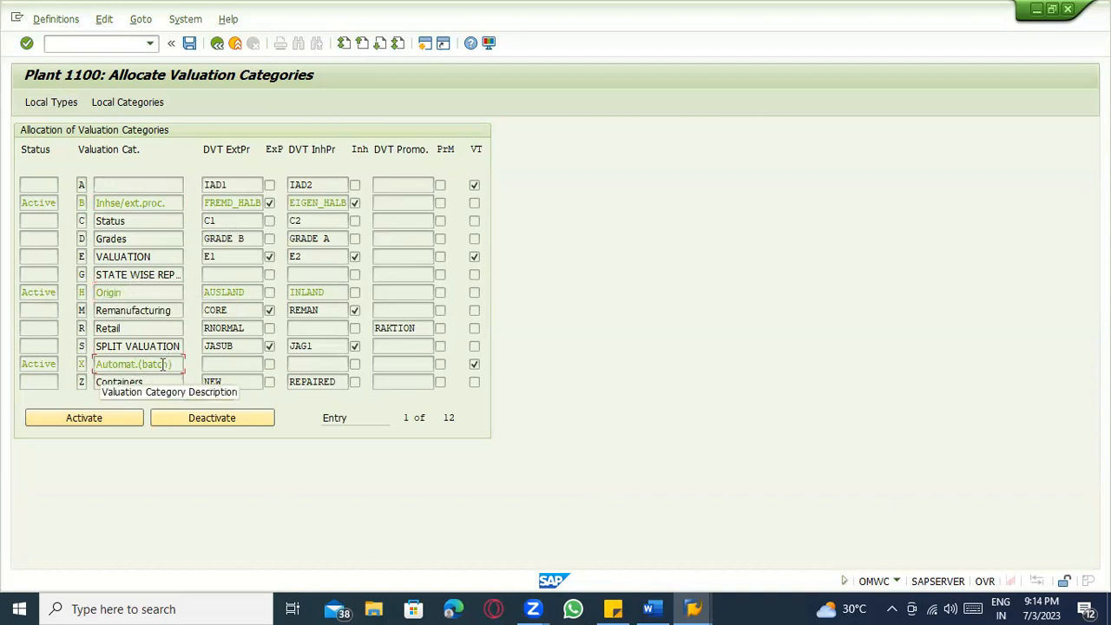
left_click(99, 292)
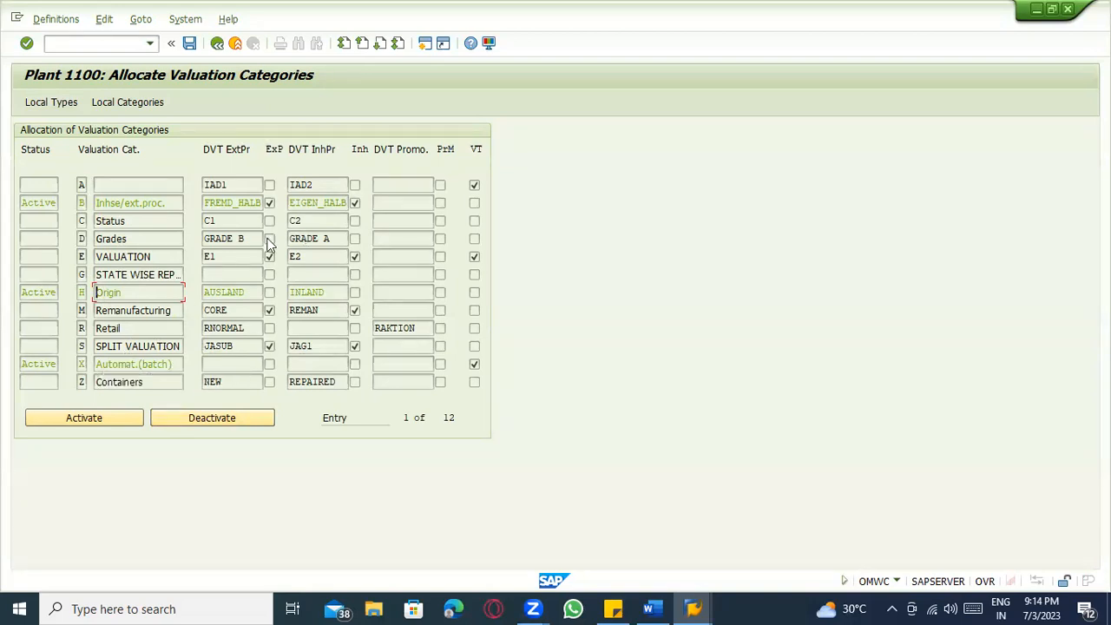
Go through categories B, C (Status), D (Grades) and E (VALUATION) in the list.
left_click(130, 203)
left_click(133, 221)
left_click(134, 238)
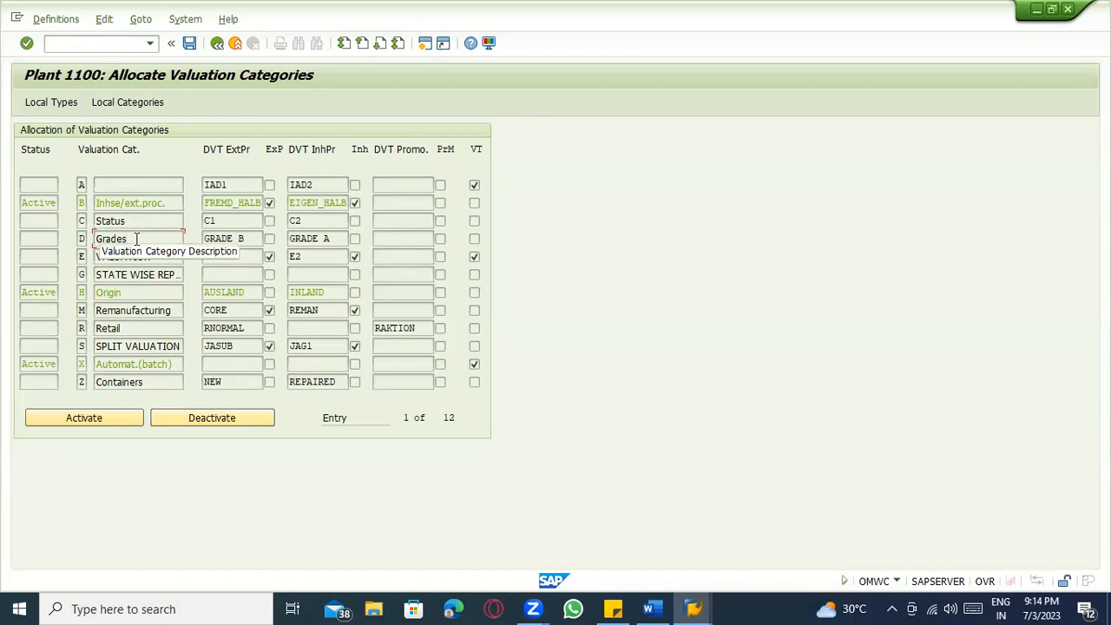
left_click(137, 257)
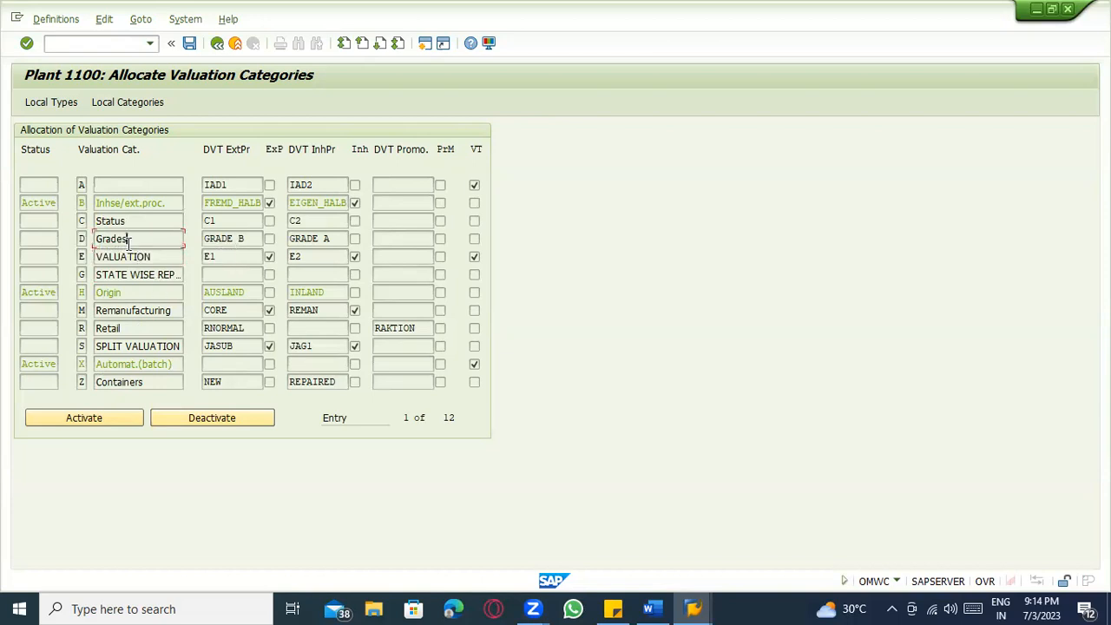
left_click_drag(129, 241, 90, 245)
Finish reviewing categories G and S, then go back to the global valuation types list.
left_click(136, 240)
left_click(130, 276)
left_click(146, 346)
left_click(217, 43)
left_click(217, 42)
left_click(26, 106)
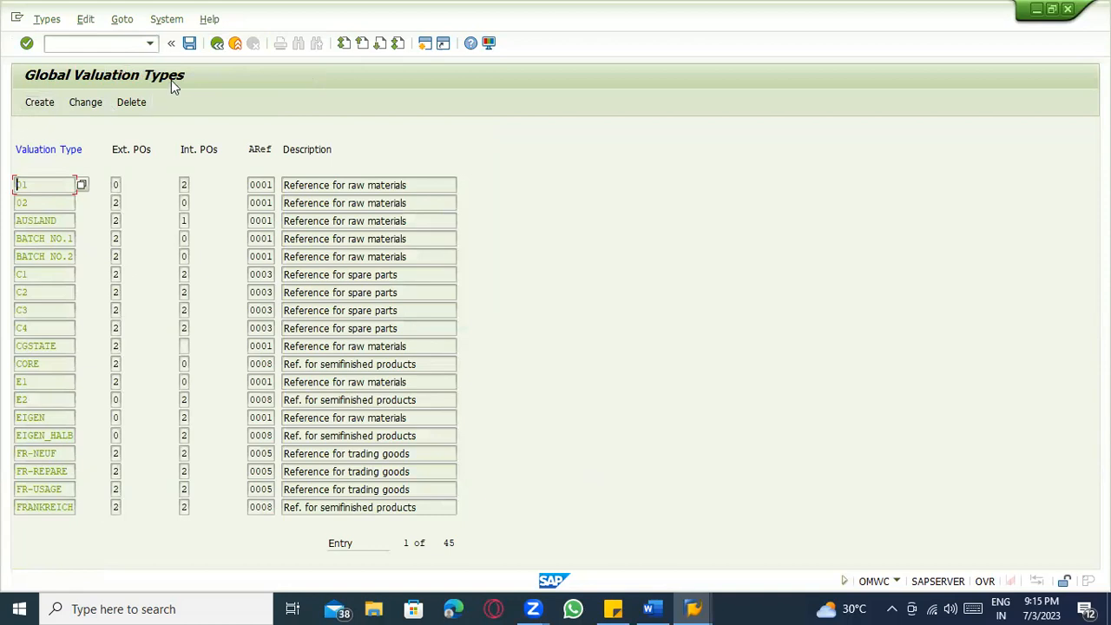
left_click(43, 207)
Start a new global valuation type EXT with external purchase orders set to 2.
left_click(30, 108)
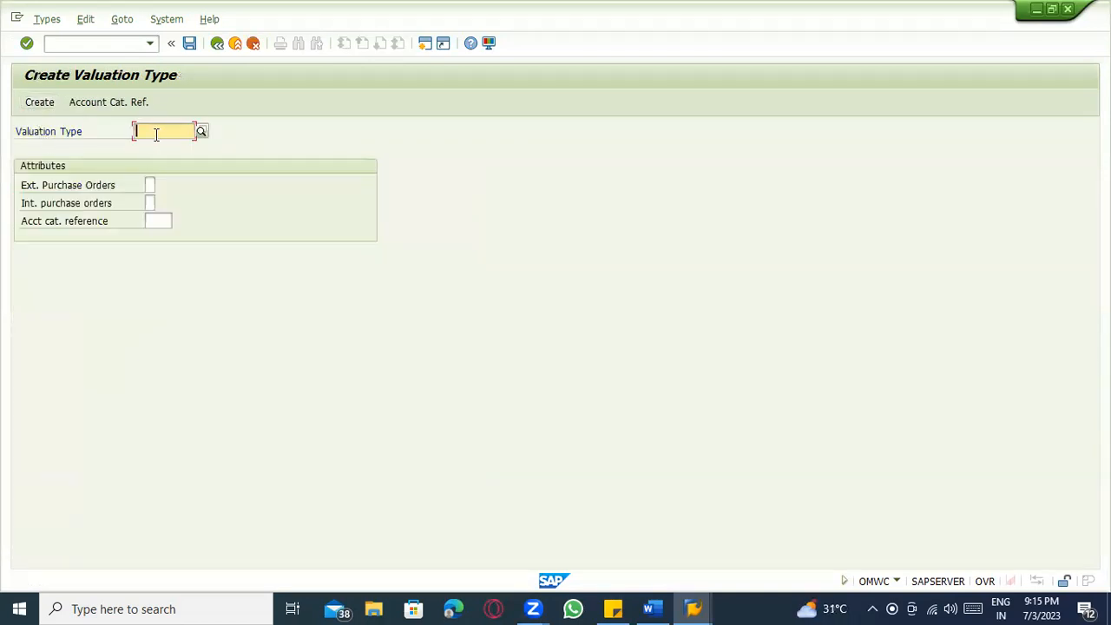
type("EXT")
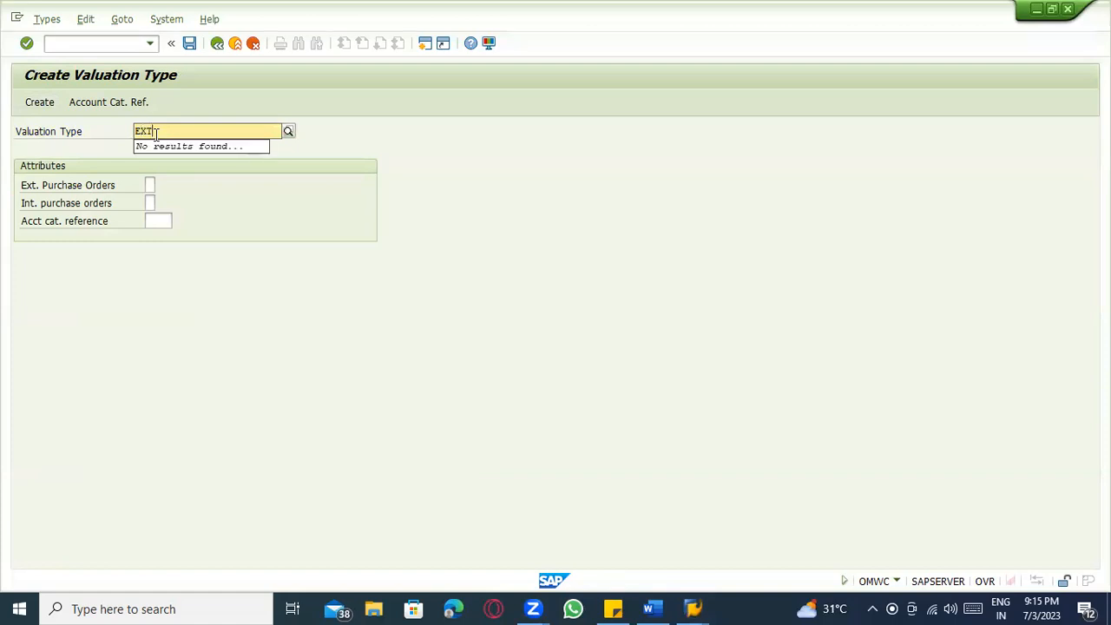
key("Tab")
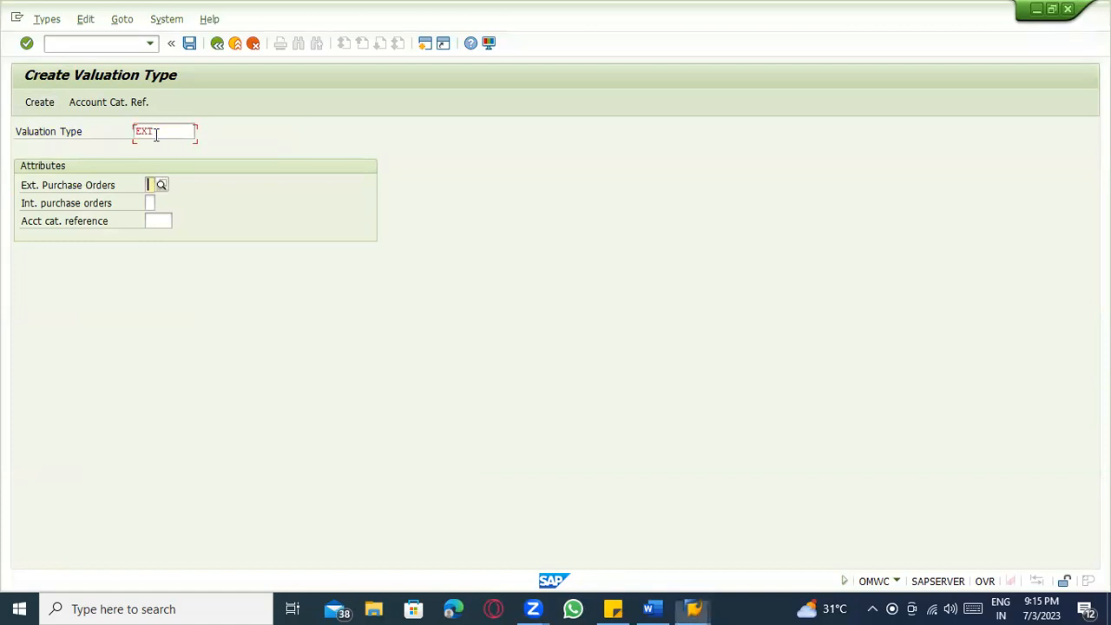
double_click(147, 132)
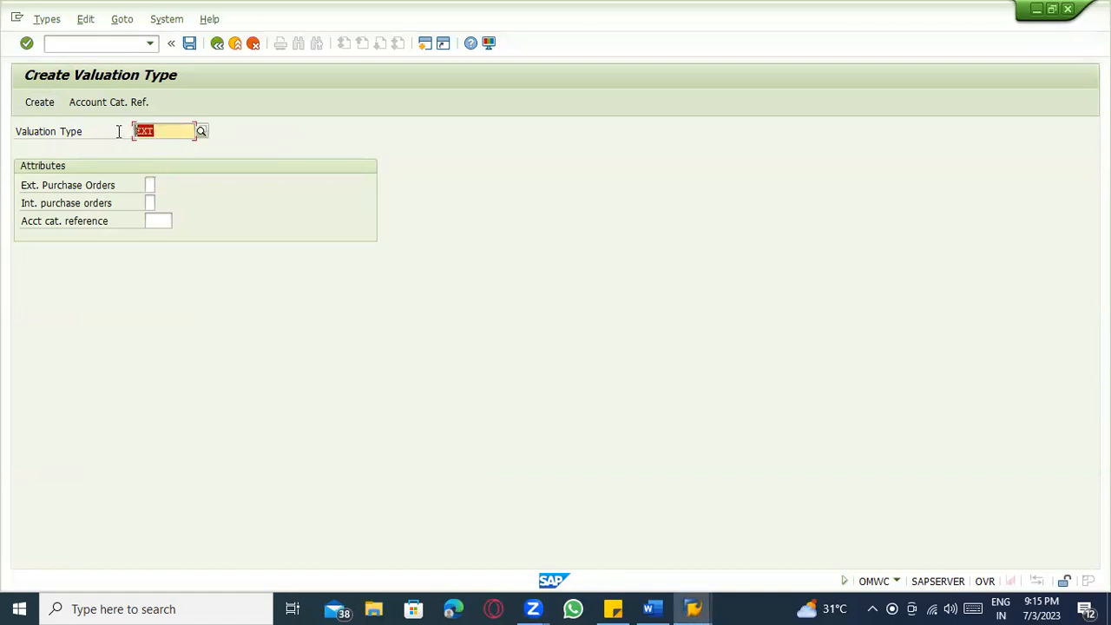
left_click(154, 131)
left_click(150, 186)
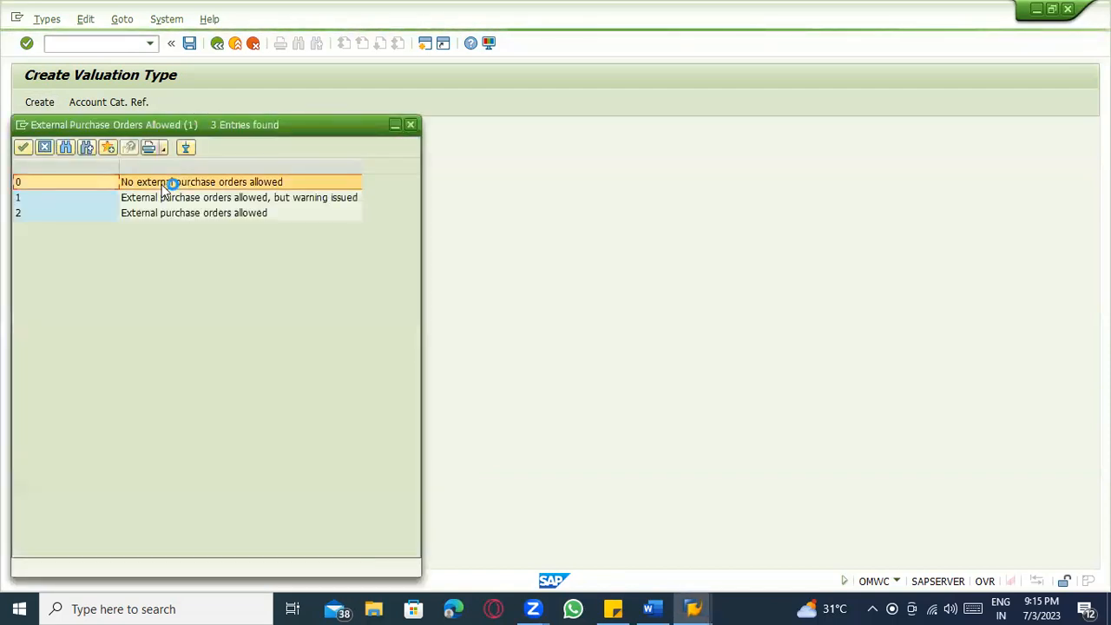
left_click(178, 198)
left_click(192, 219)
double_click(192, 218)
Set internal POs to 0 and account category reference 0001, then create and save EXT.
left_click(149, 203)
left_click(166, 205)
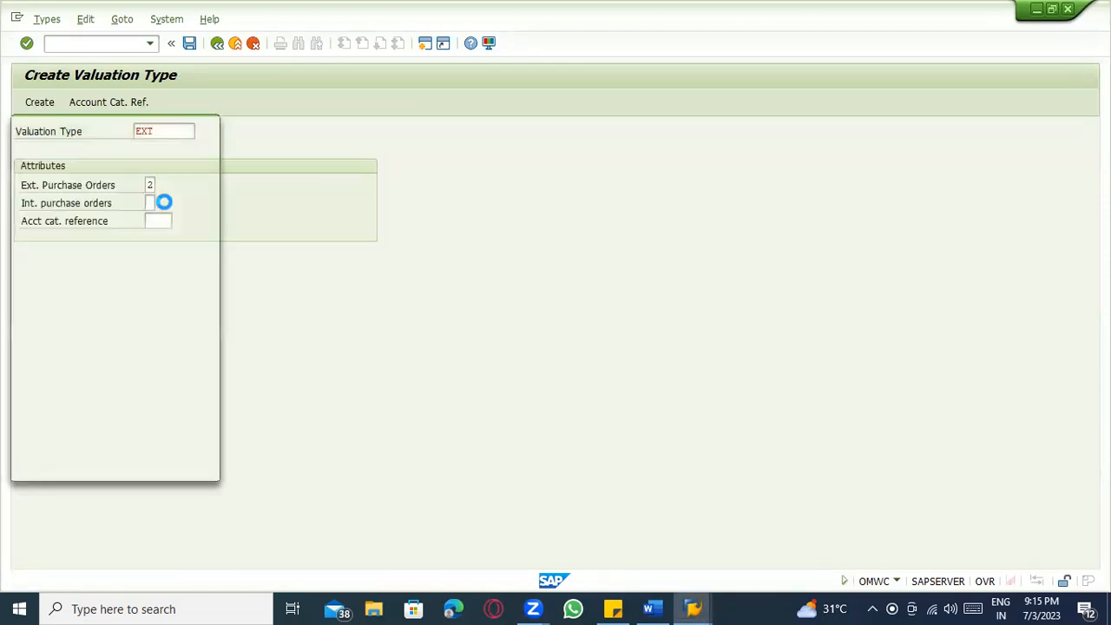
left_click(158, 216)
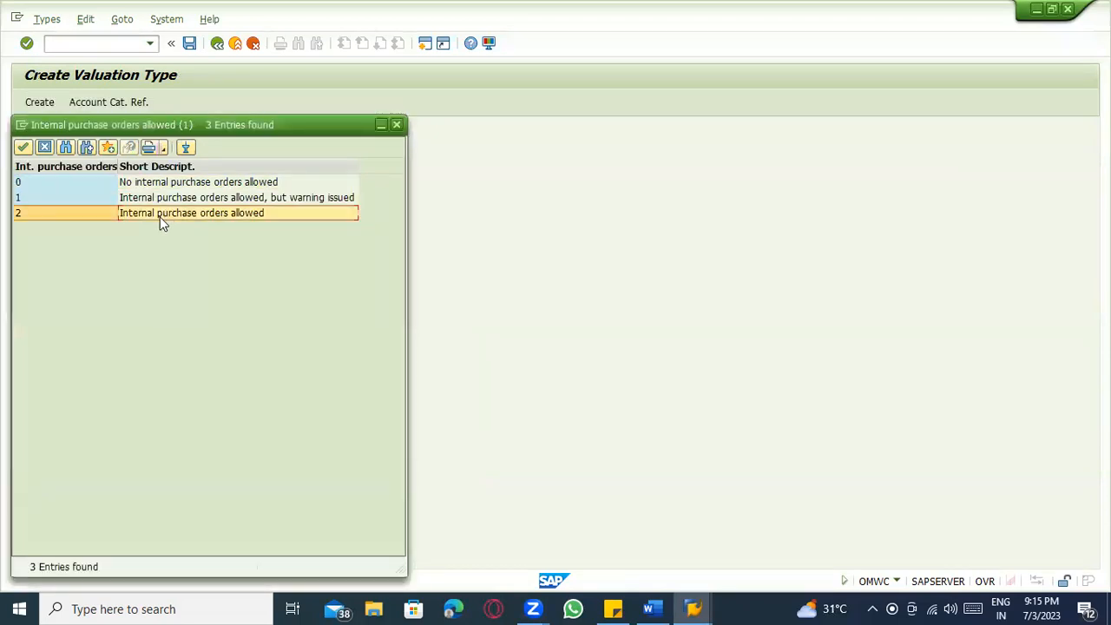
double_click(154, 183)
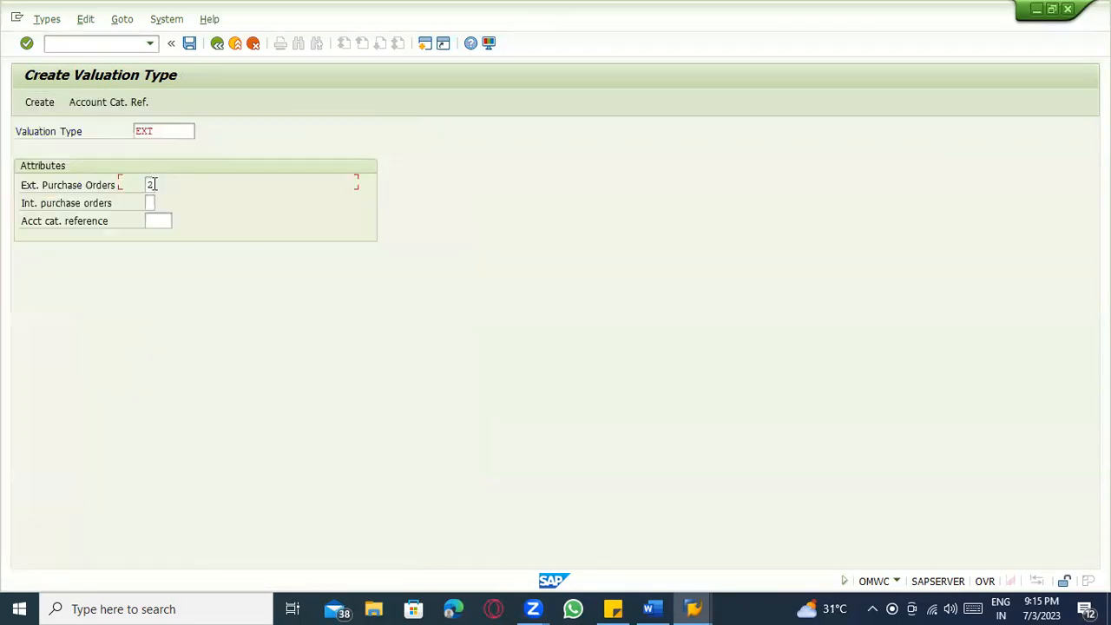
left_click(162, 221)
left_click(178, 221)
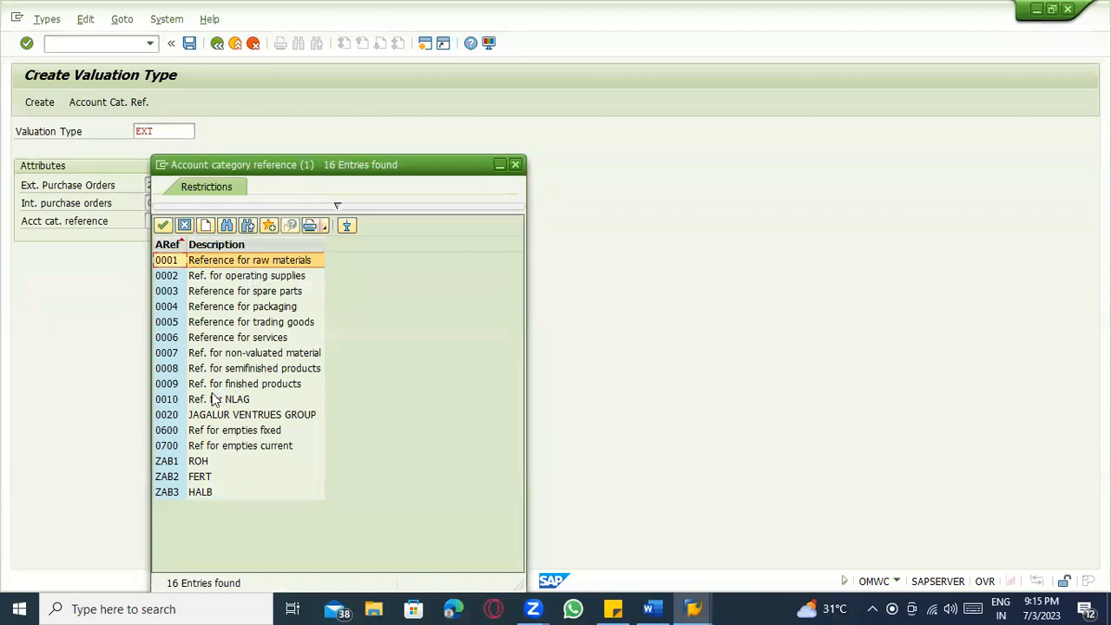
double_click(272, 260)
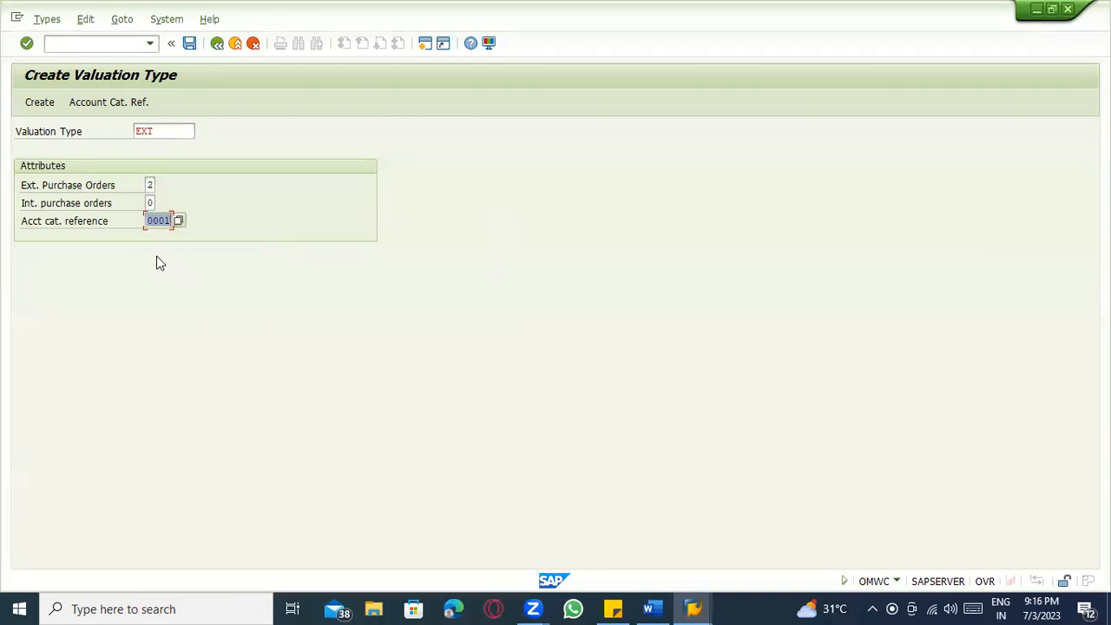
left_click(39, 101)
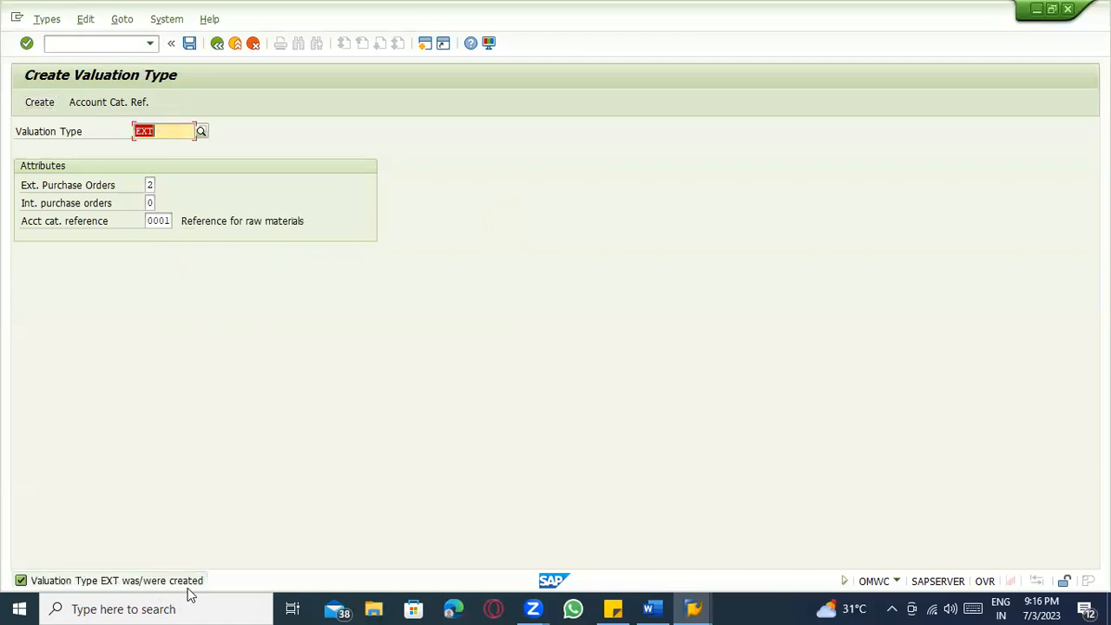
left_click(191, 45)
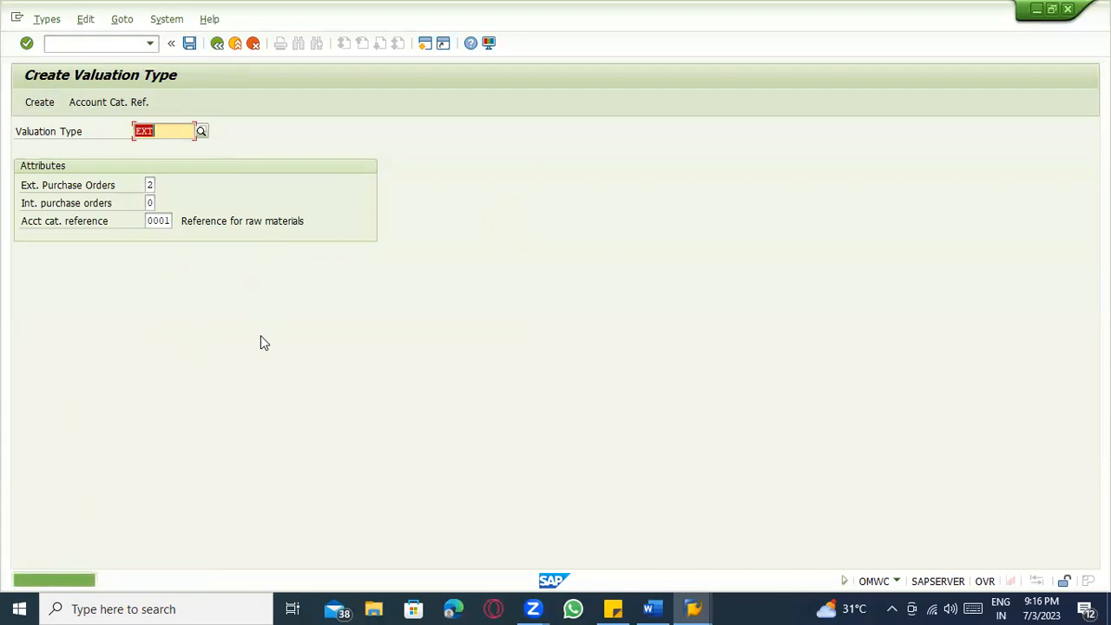
left_click(217, 43)
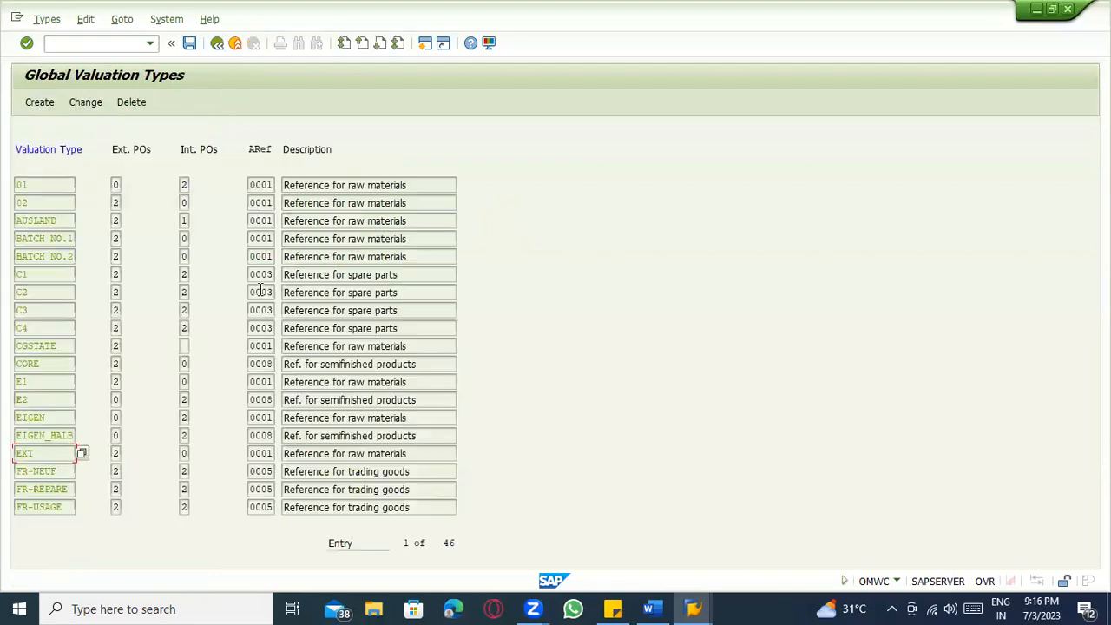
Create and save valuation type INT with external POs 0 and internal POs 2.
left_click(38, 100)
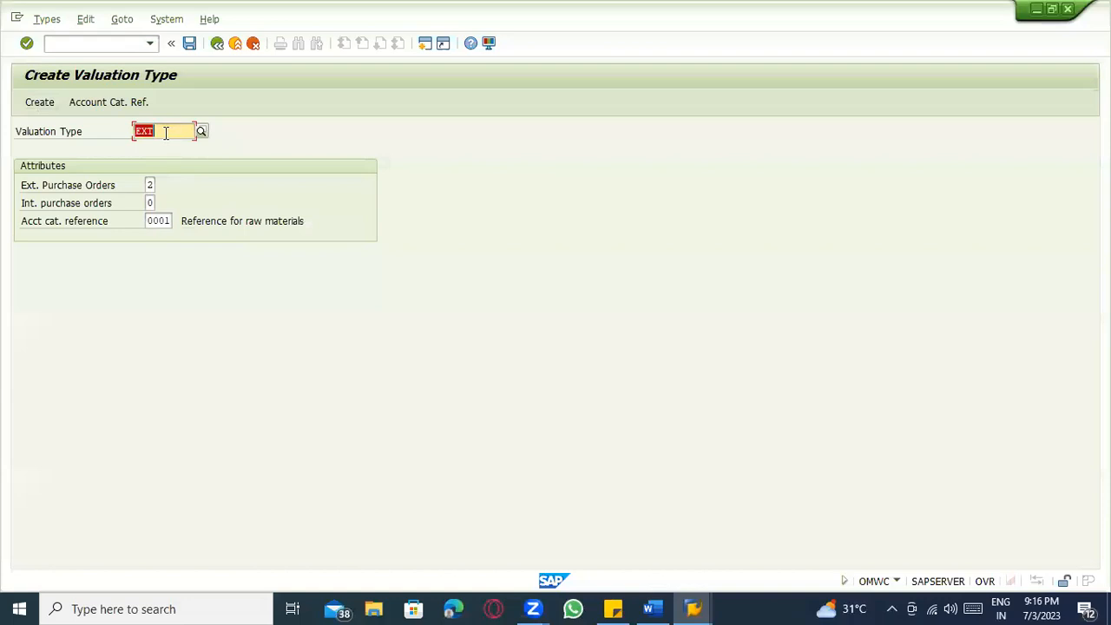
type("INT")
key("Tab")
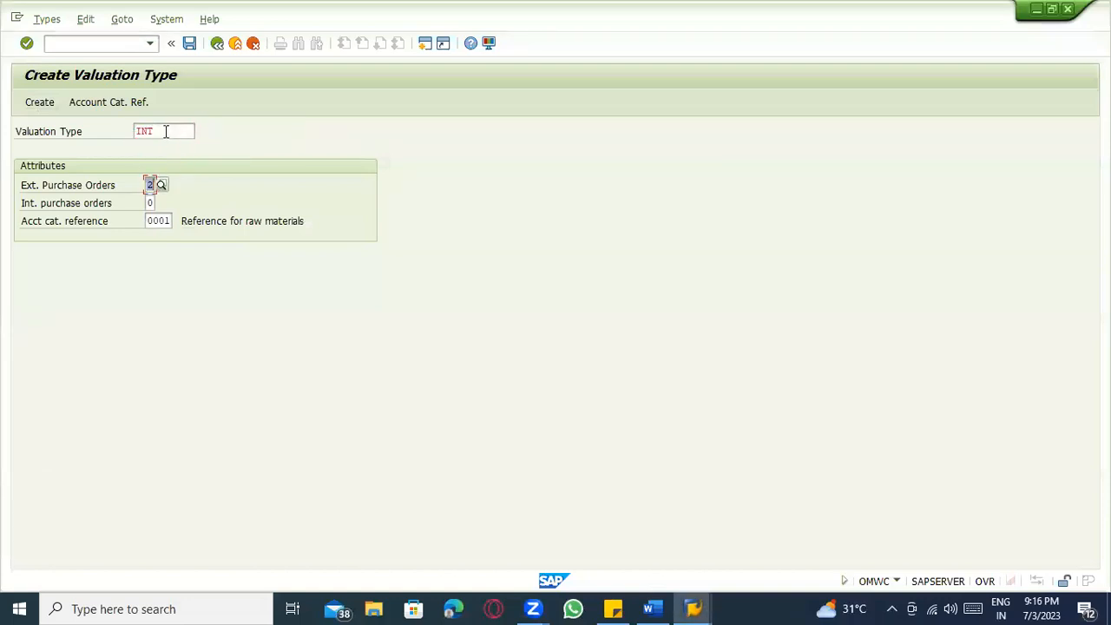
type("0")
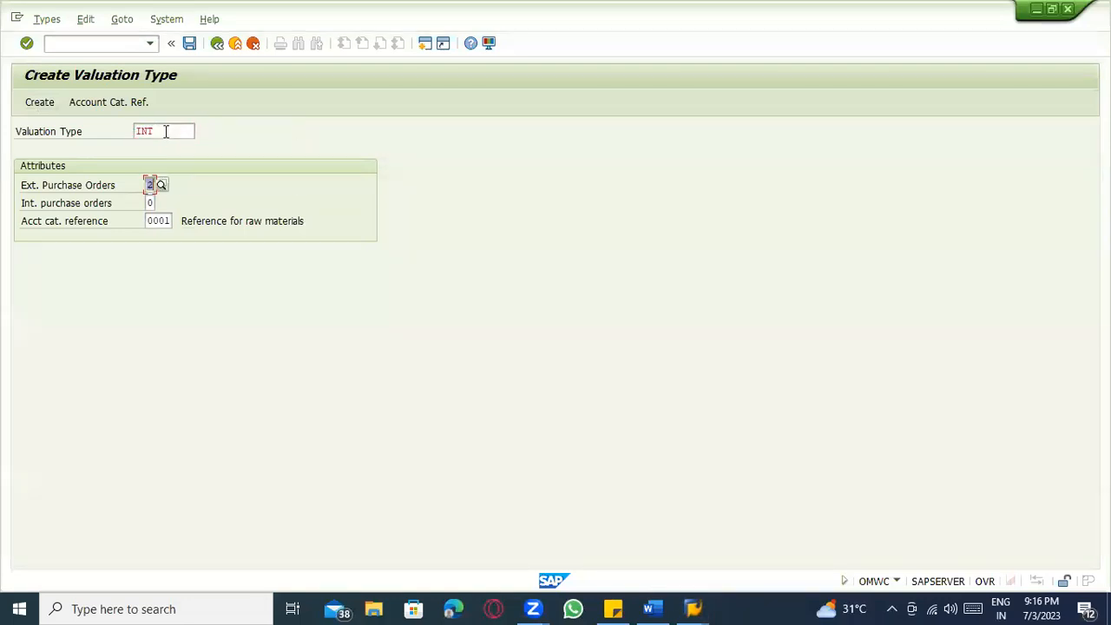
key("Tab")
type("2")
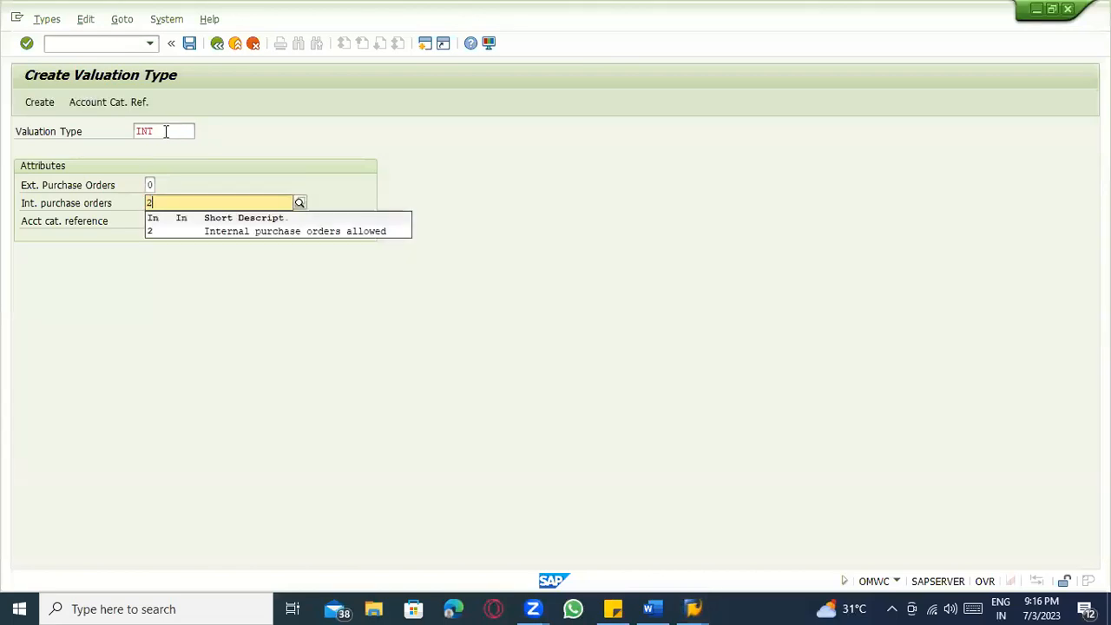
left_click(233, 231)
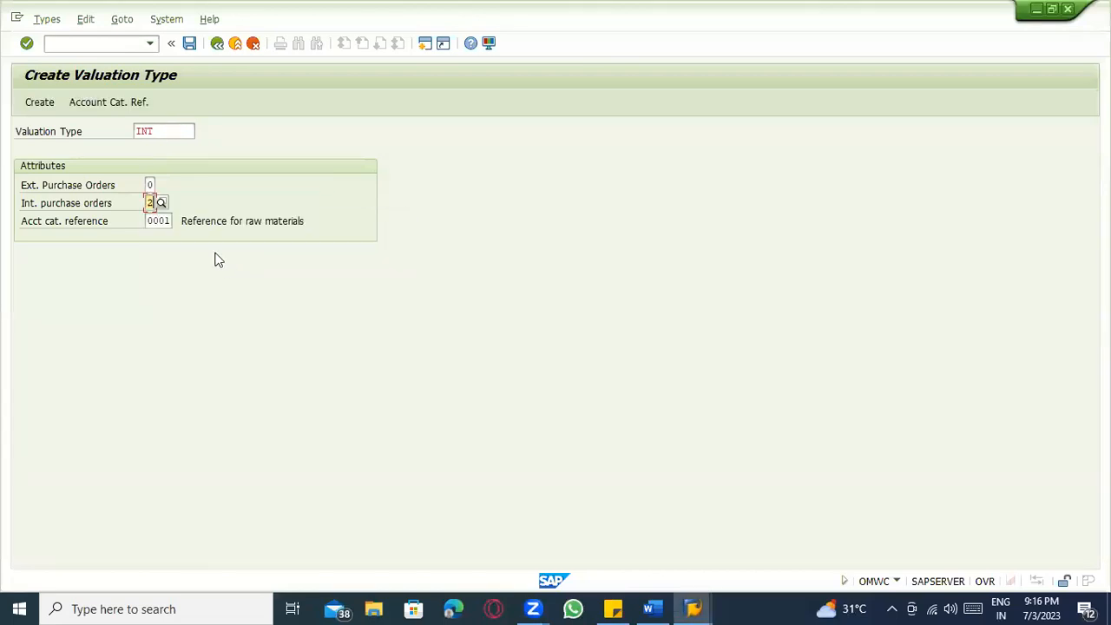
key("Tab")
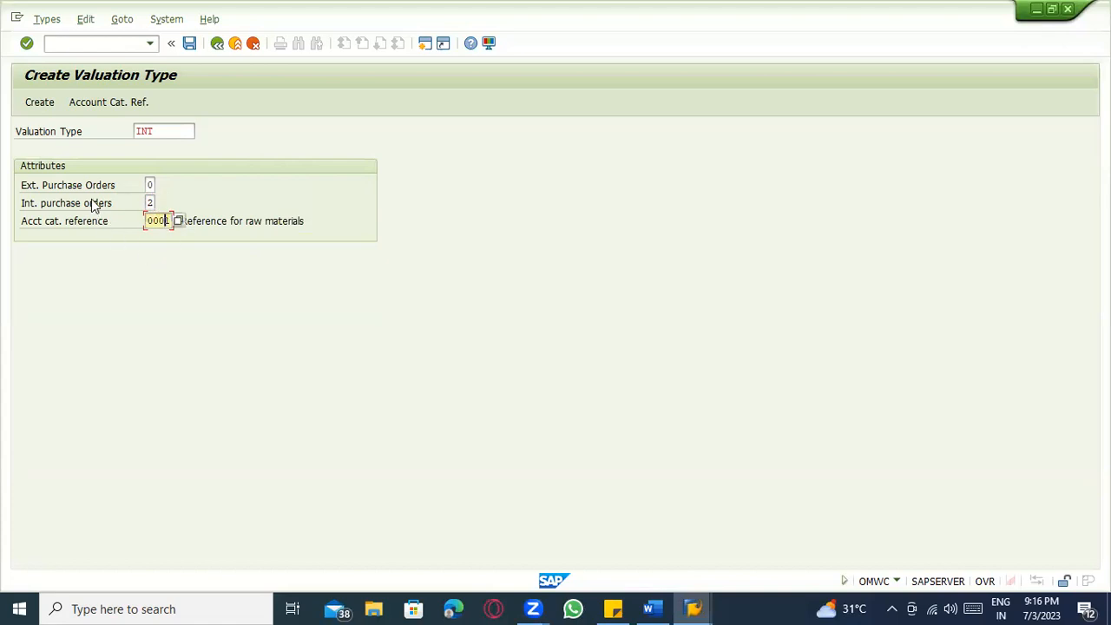
left_click(31, 102)
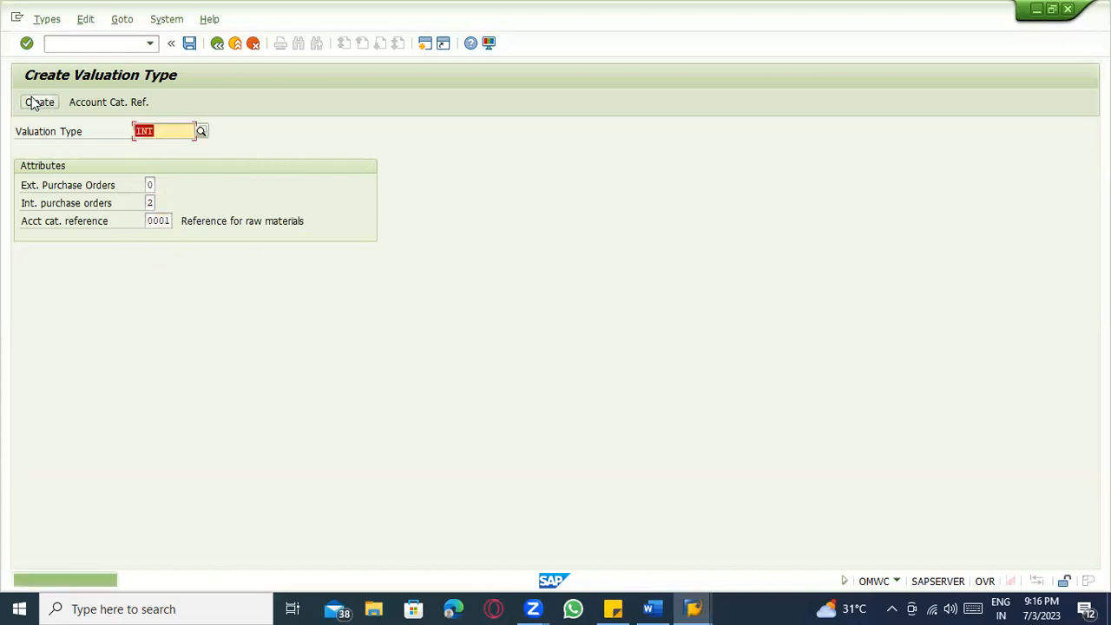
left_click(189, 43)
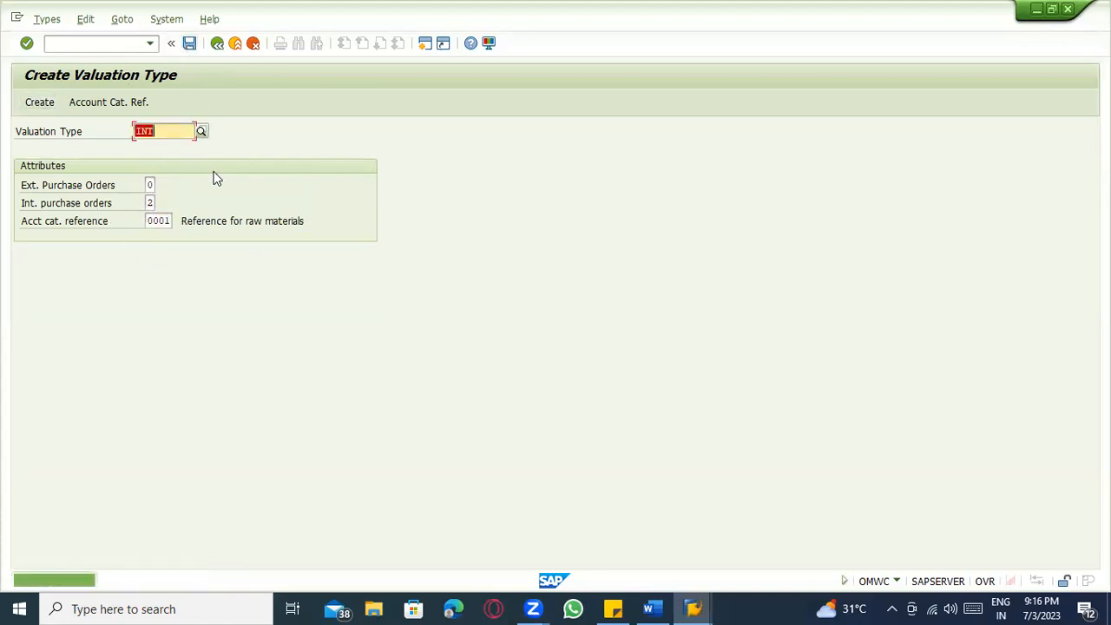
left_click(217, 44)
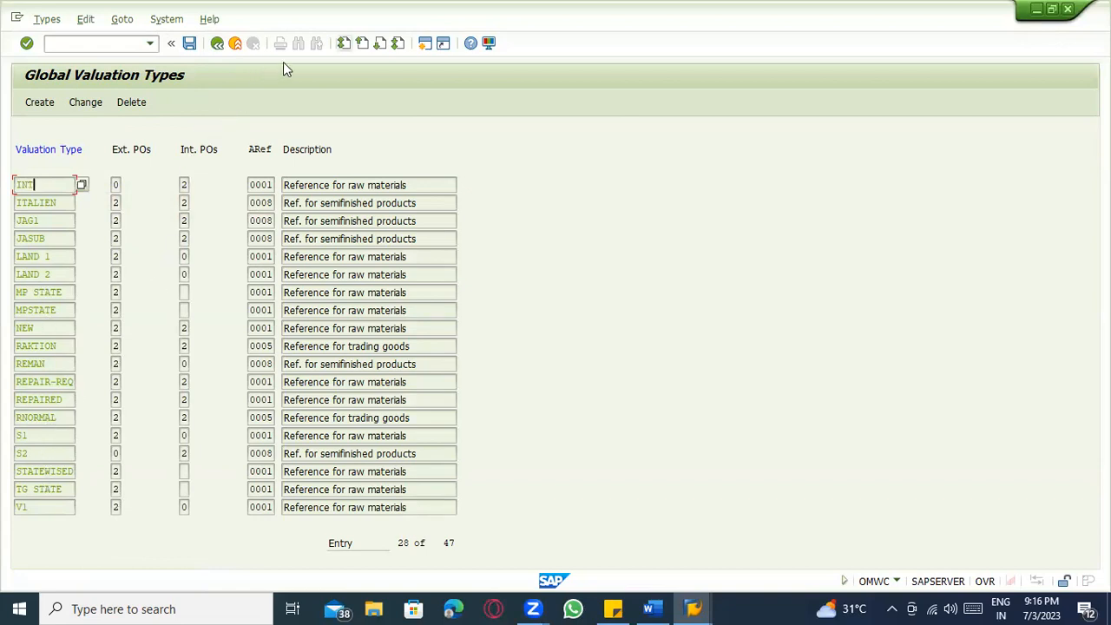
Verify EXT and INT in the global valuation types list, then open Global Categories.
left_click(380, 43)
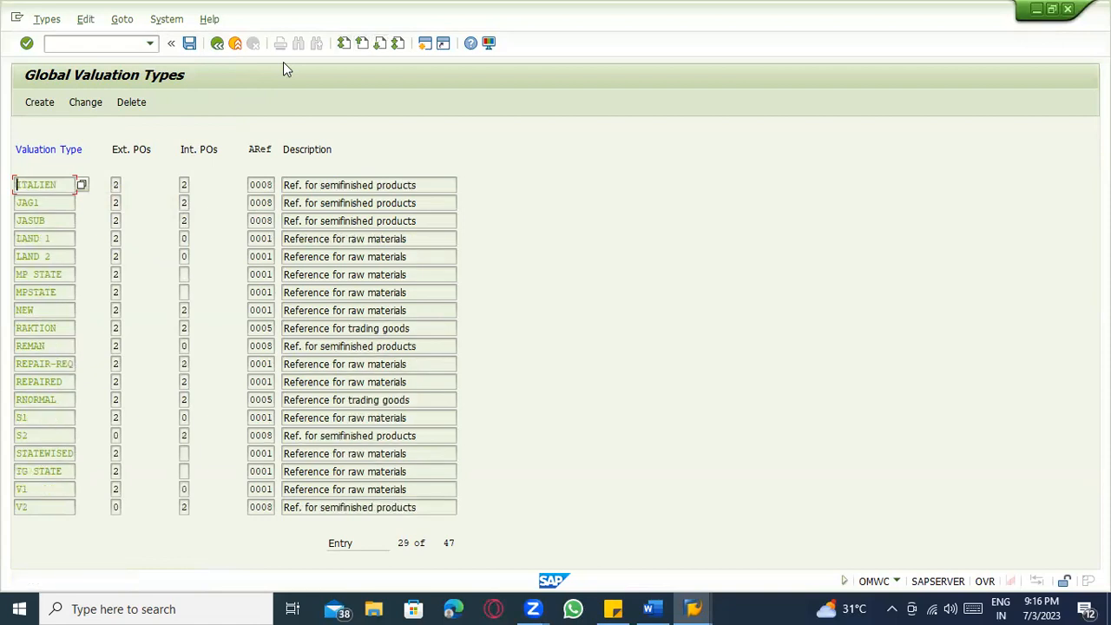
key("ctrl+Page_Up")
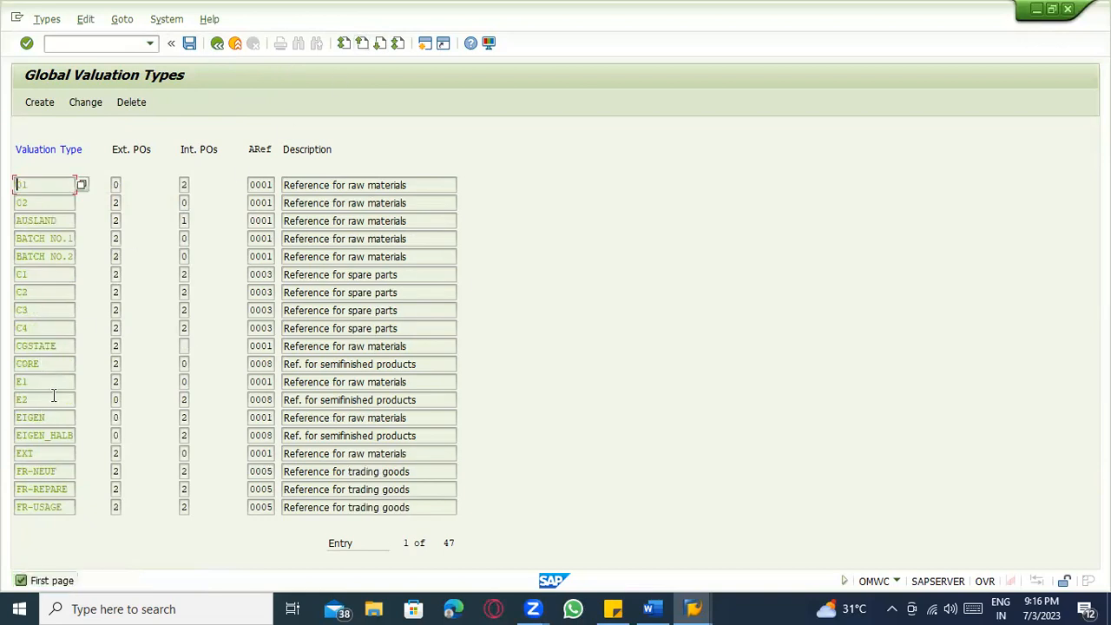
left_click(35, 453)
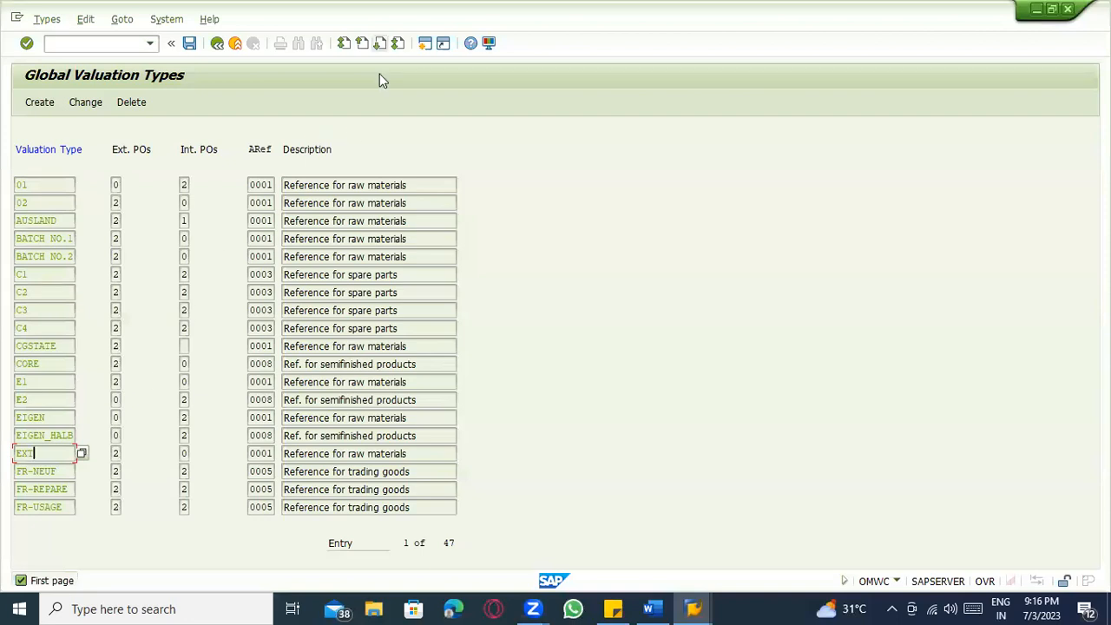
key("Page_Down")
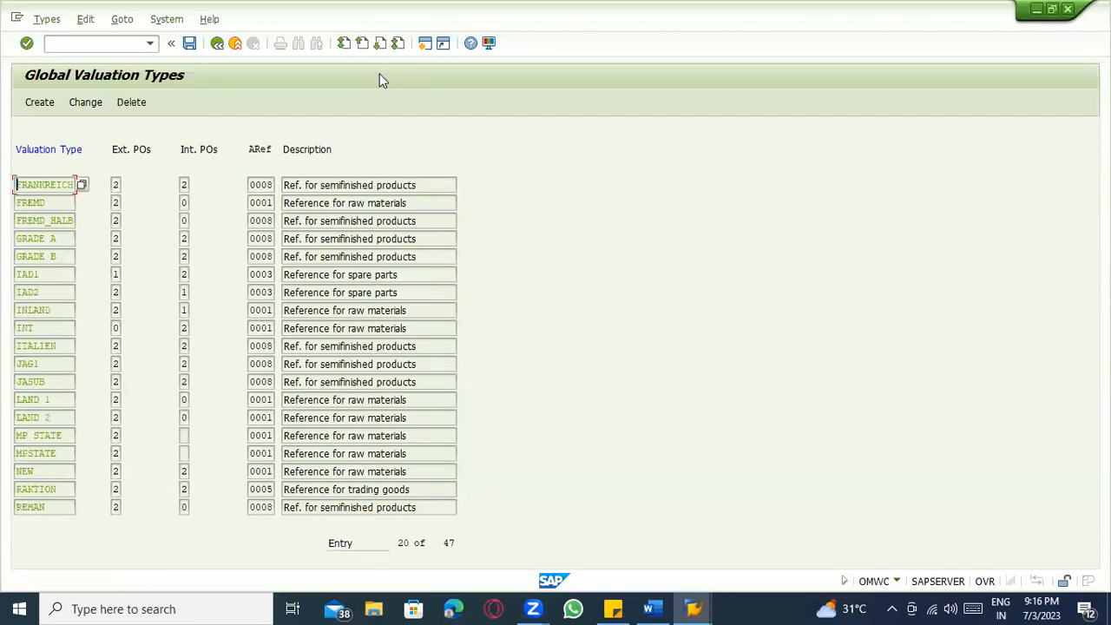
left_click(53, 327)
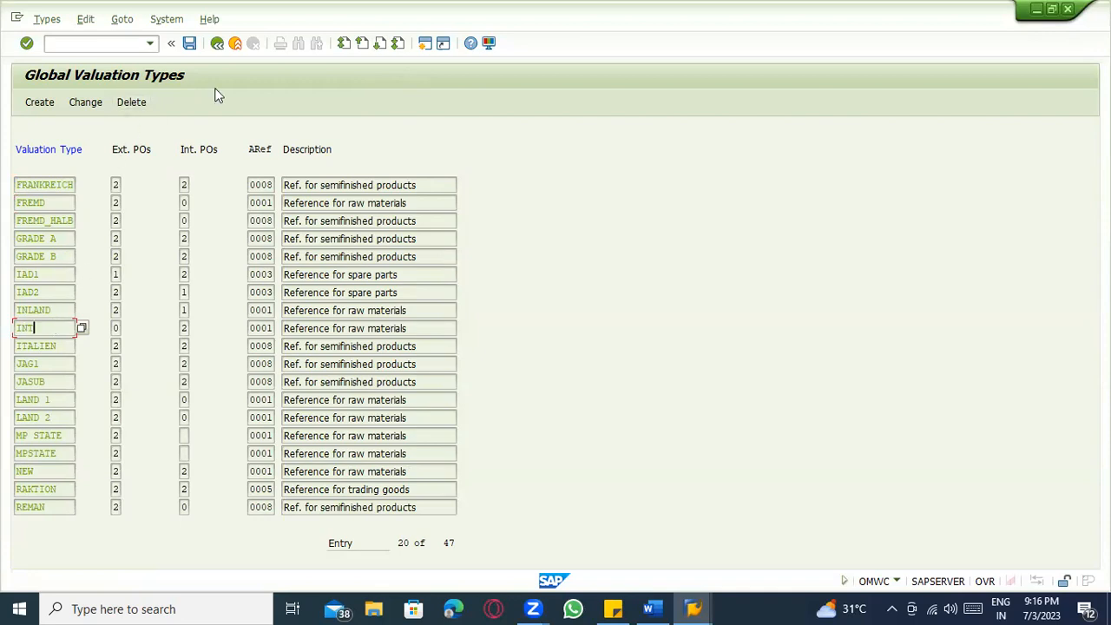
left_click(217, 43)
left_click(109, 105)
Open category B for editing and inspect its external default FREMD_HALB, leaving it unchanged.
left_click(86, 202)
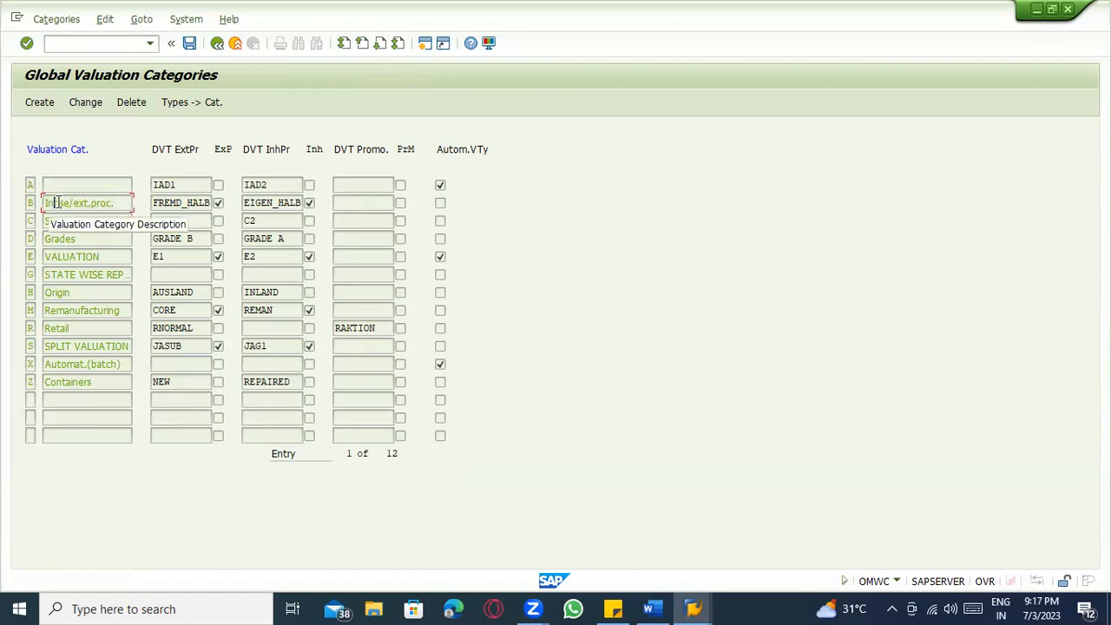
left_click(92, 101)
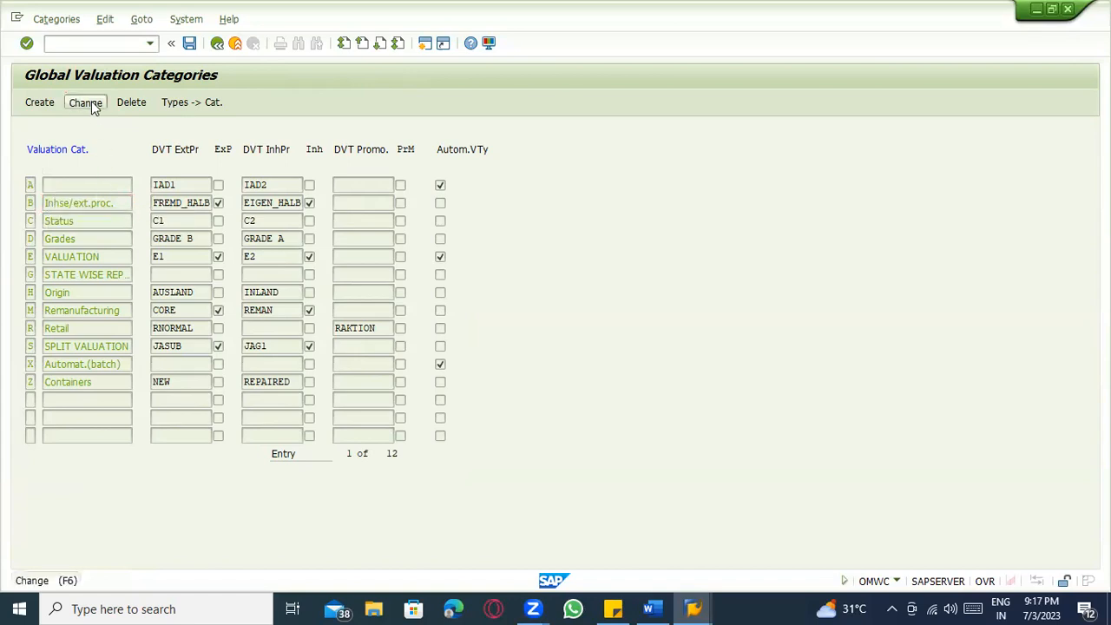
left_click(256, 185)
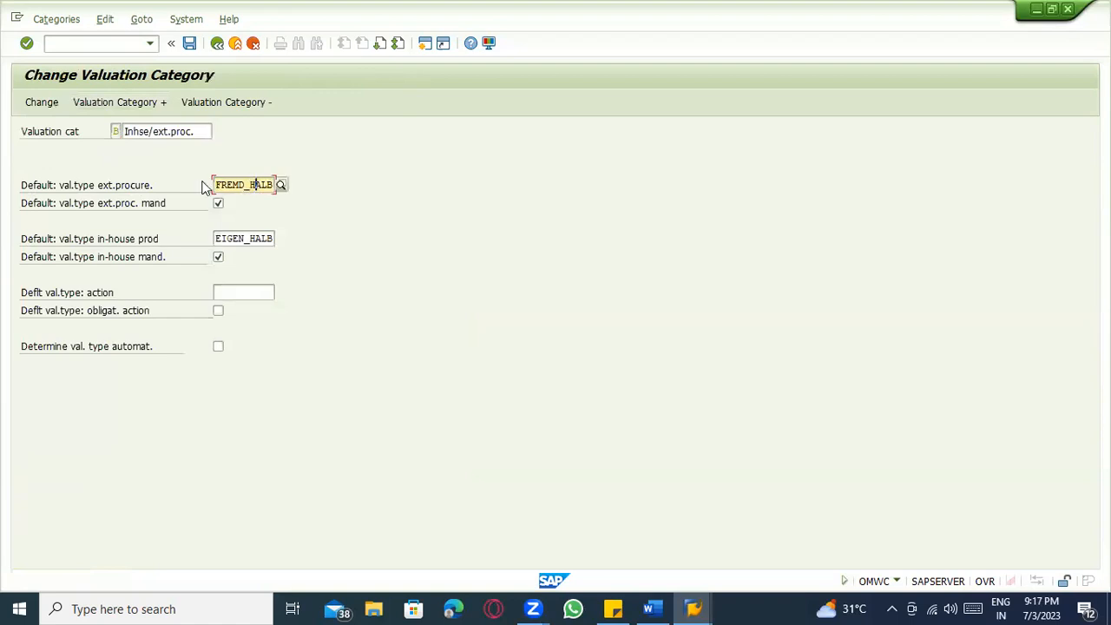
left_click_drag(216, 184, 305, 178)
left_click(217, 42)
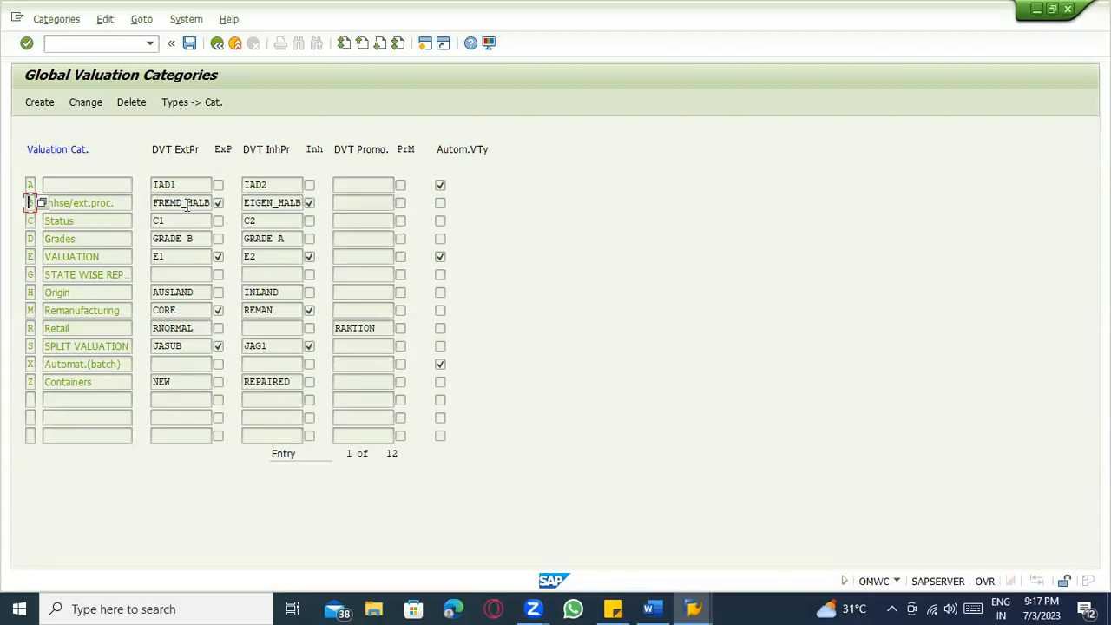
Replace category B's external procurement default FREMD_HALB with EXT.
left_click(94, 104)
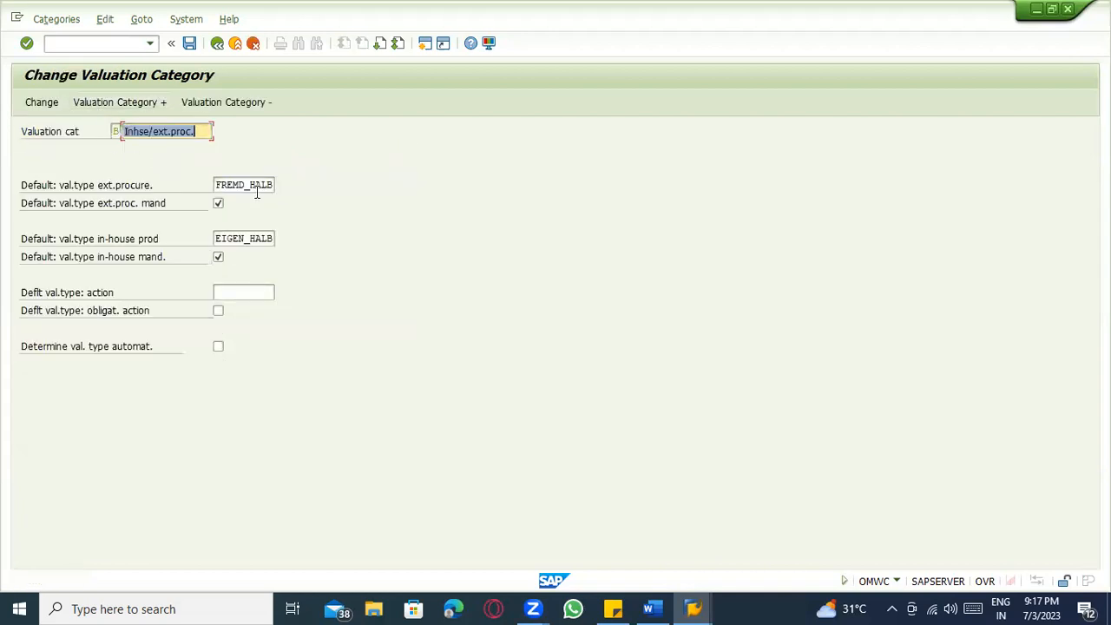
left_click(256, 187)
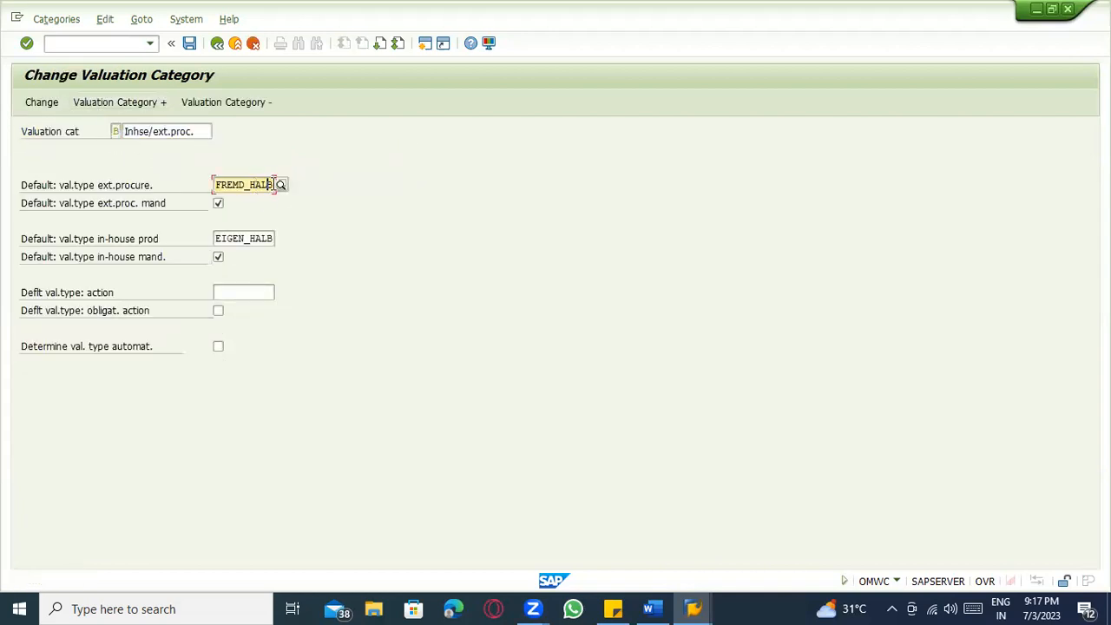
left_click_drag(272, 184, 195, 185)
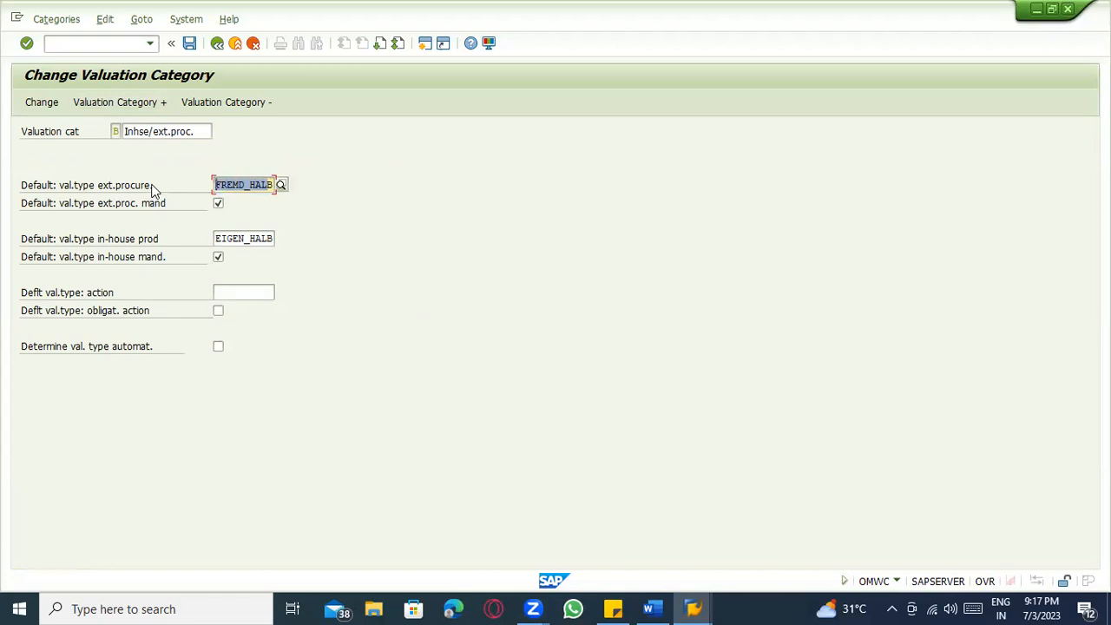
type("B")
key("BackSpace")
type("EXT")
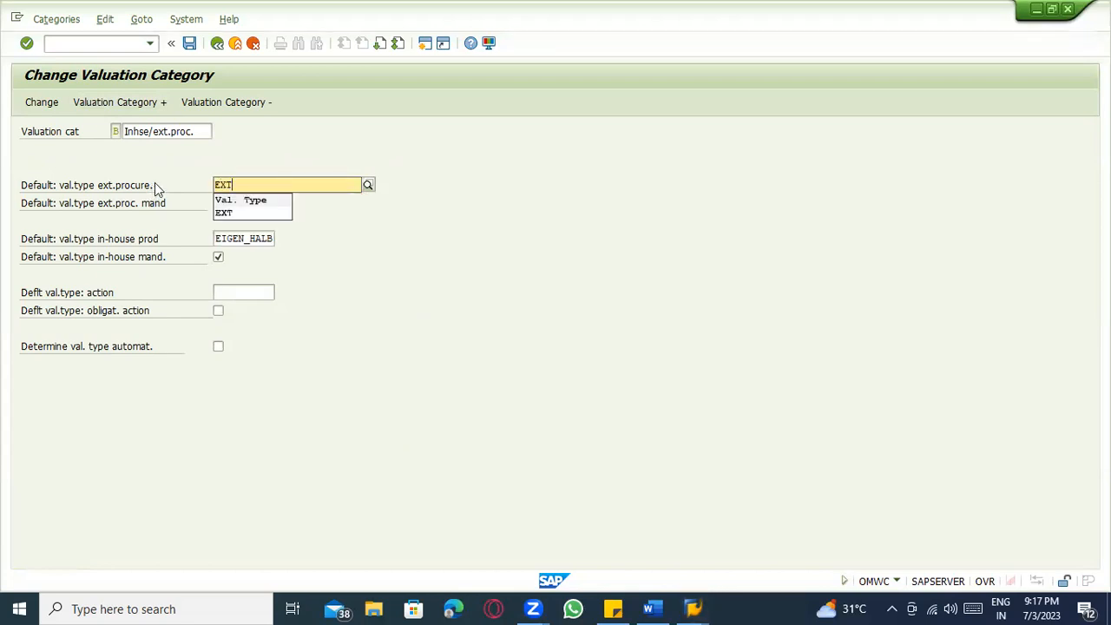
left_click(223, 213)
left_click(95, 242)
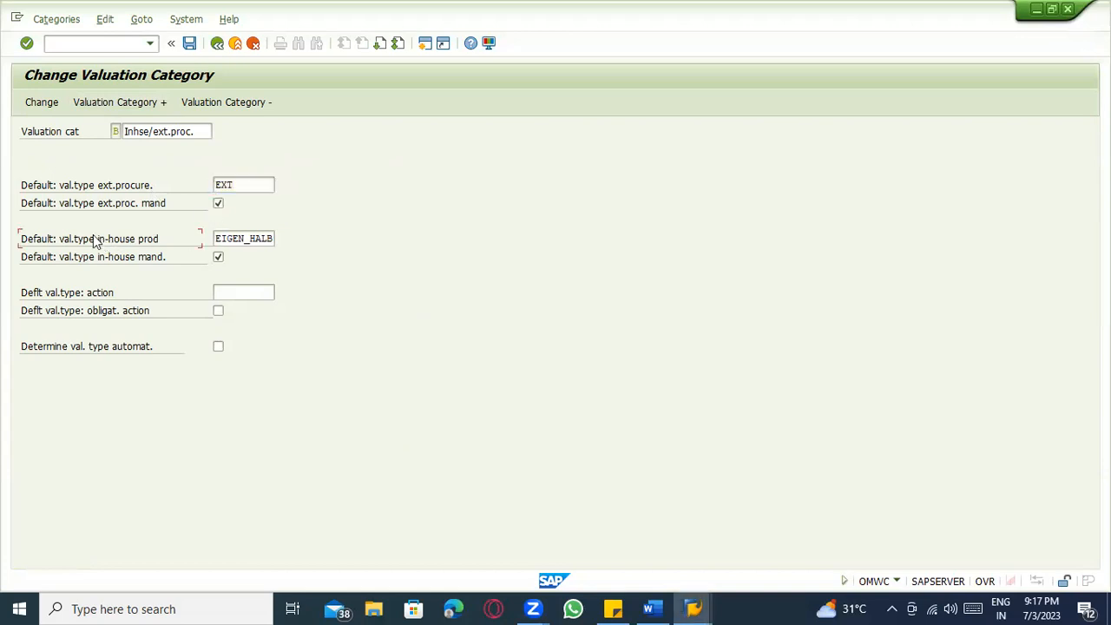
Replace the in-house default EIGEN_HALB with INT and save category B.
left_click(219, 238)
key("BackSpace")
key("Delete")
key("Delete")
key("Delete")
key("Delete")
key("Delete")
key("Delete")
key("Delete")
key("Delete")
key("Delete")
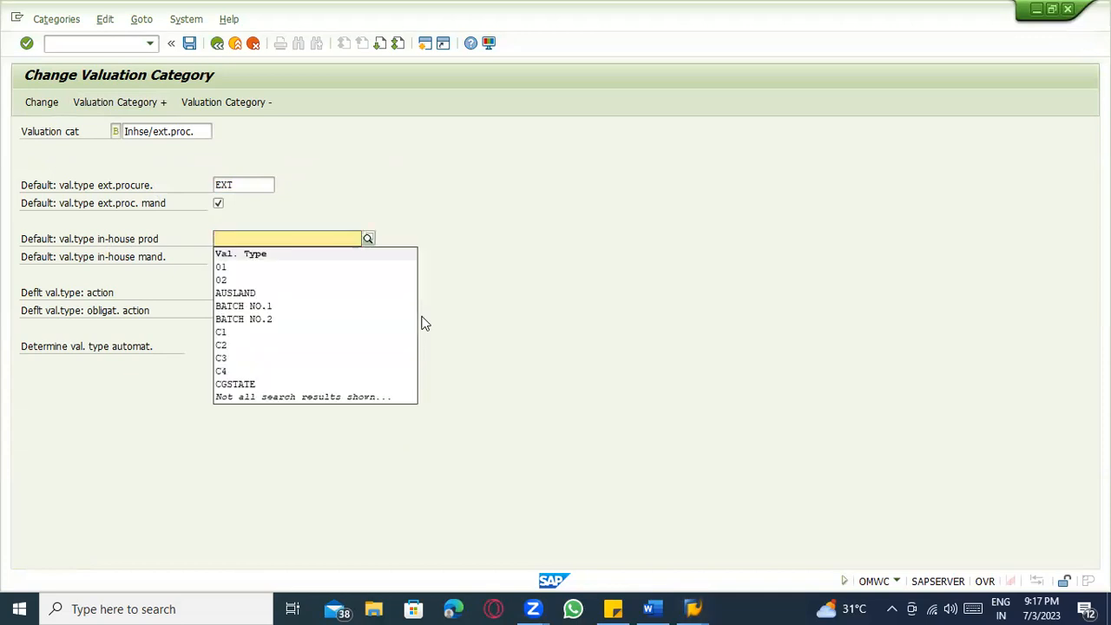
type("INT")
key("ctrl+s")
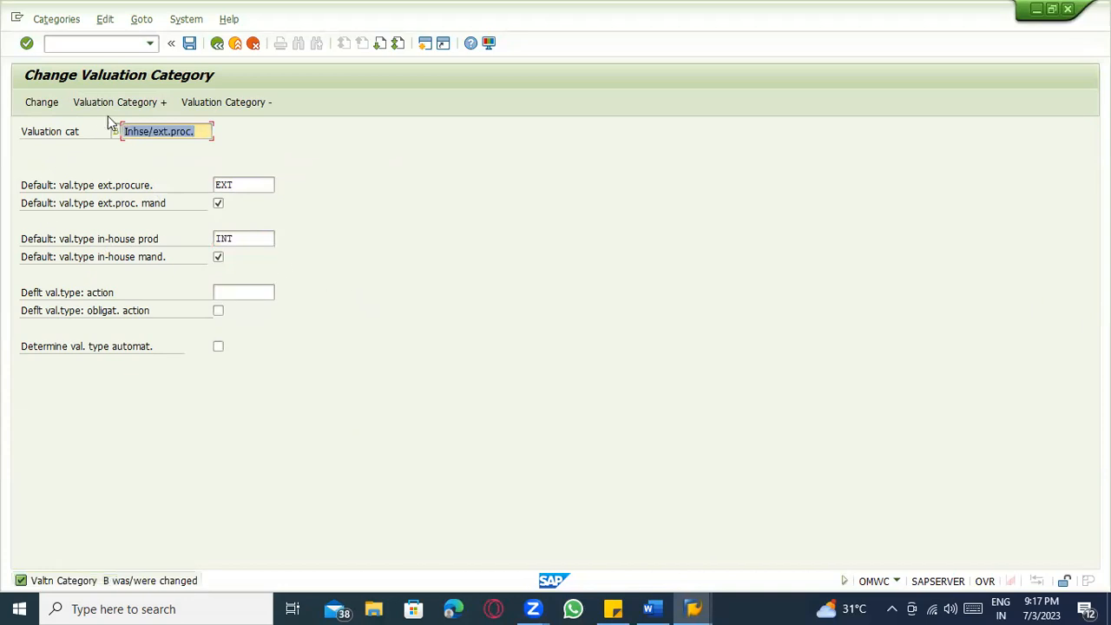
left_click(193, 44)
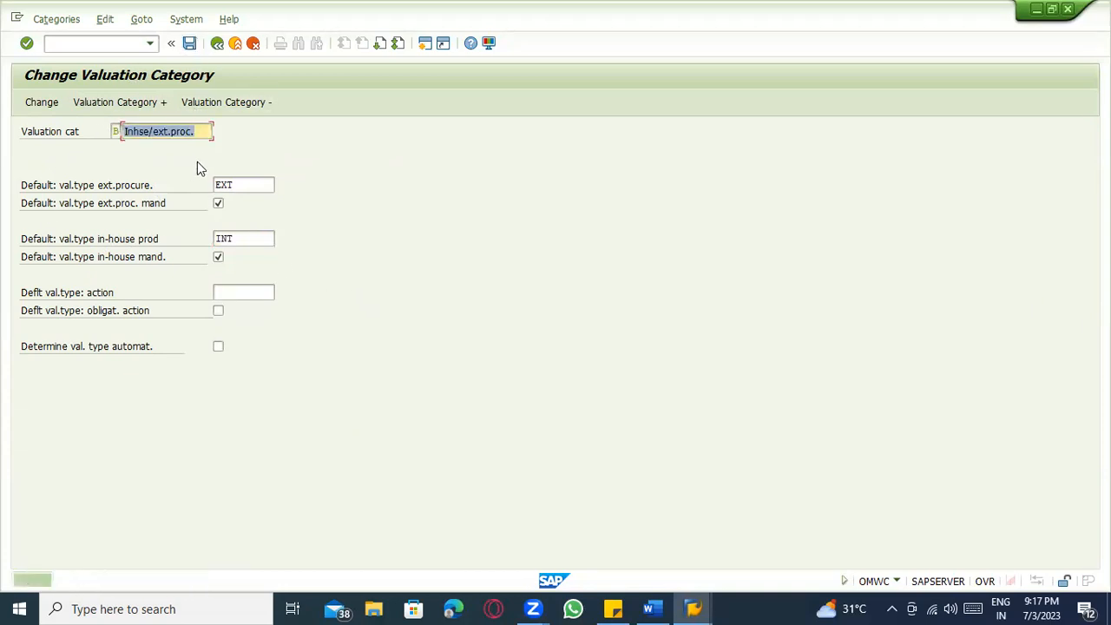
Check category B's new EXT/INT defaults and show its allocated valuation types.
left_click(217, 42)
left_click(198, 204)
left_click(247, 202)
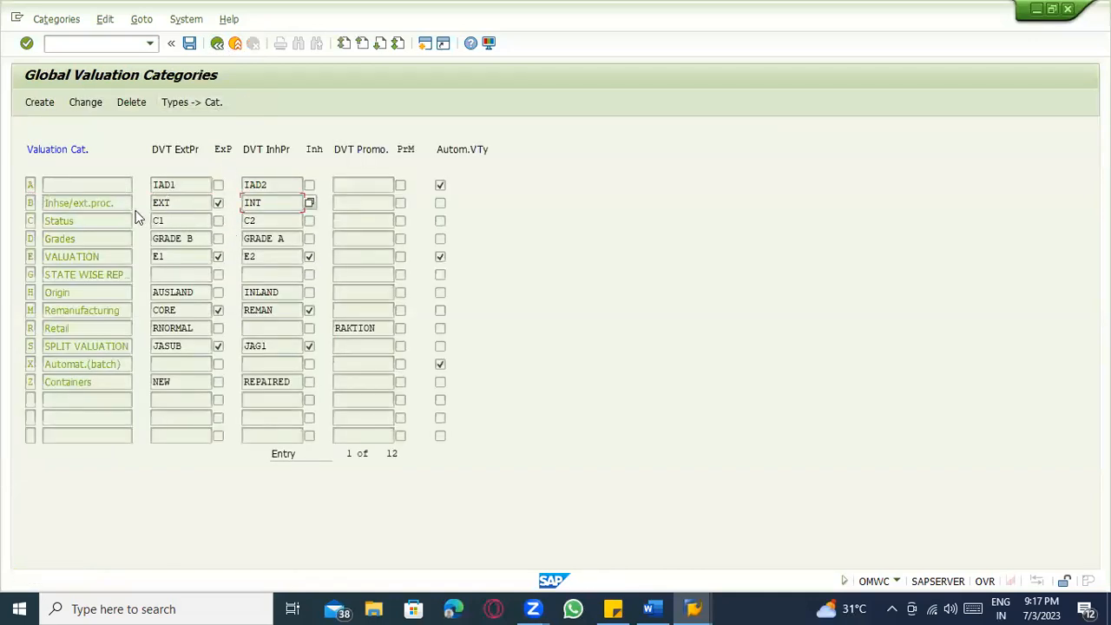
left_click(106, 204)
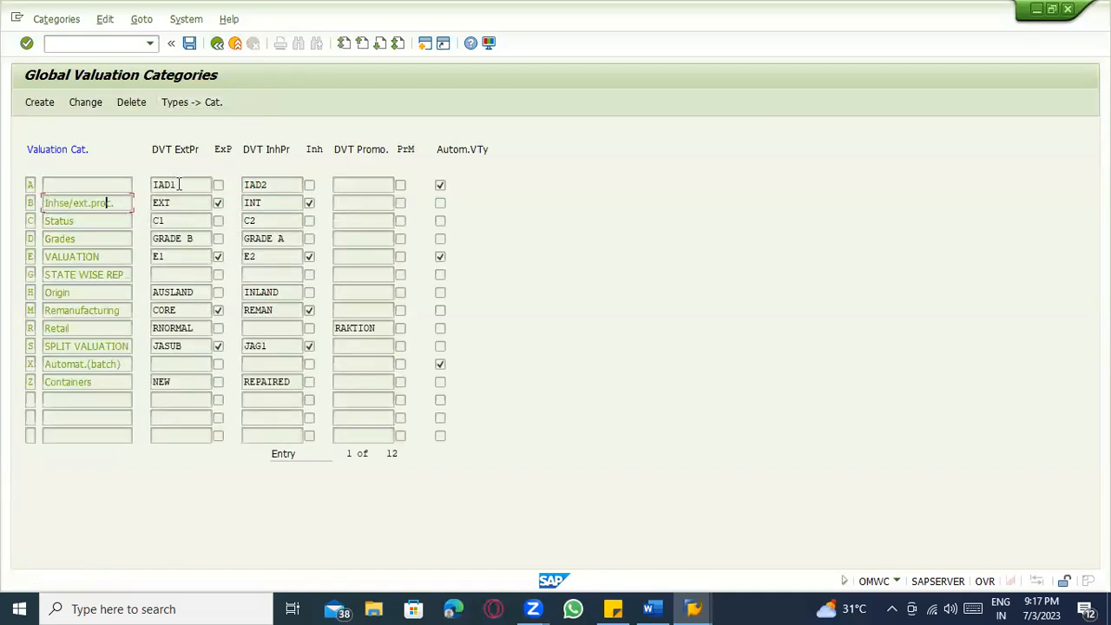
left_click(194, 102)
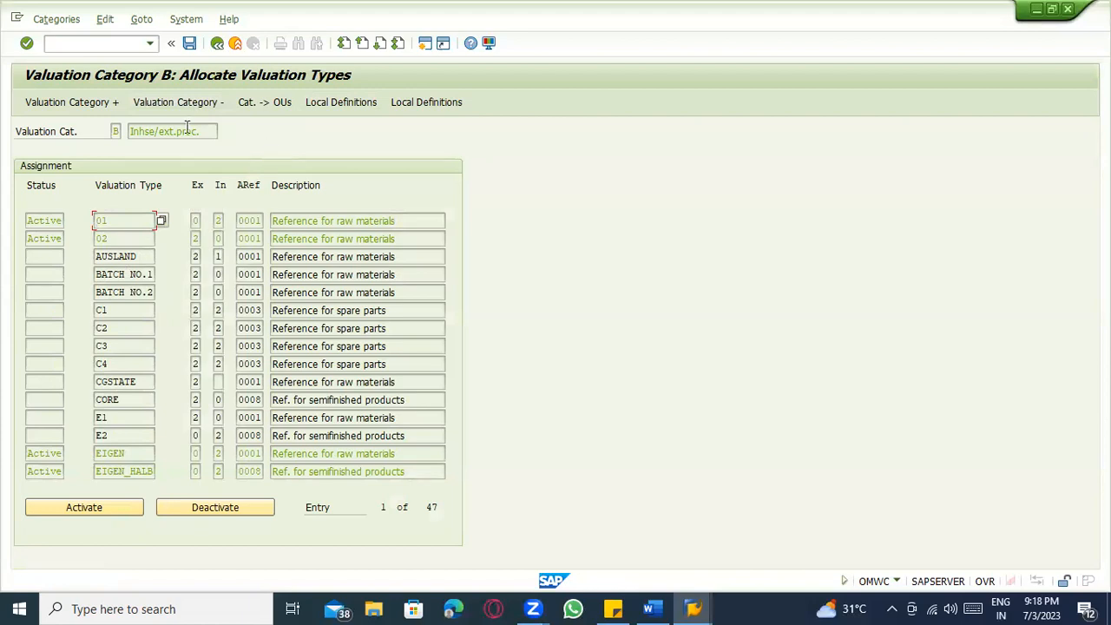
Verify EXT and INT are Active for category B, then return to Local Definitions' plant list.
key("Page_Down")
left_click(148, 226)
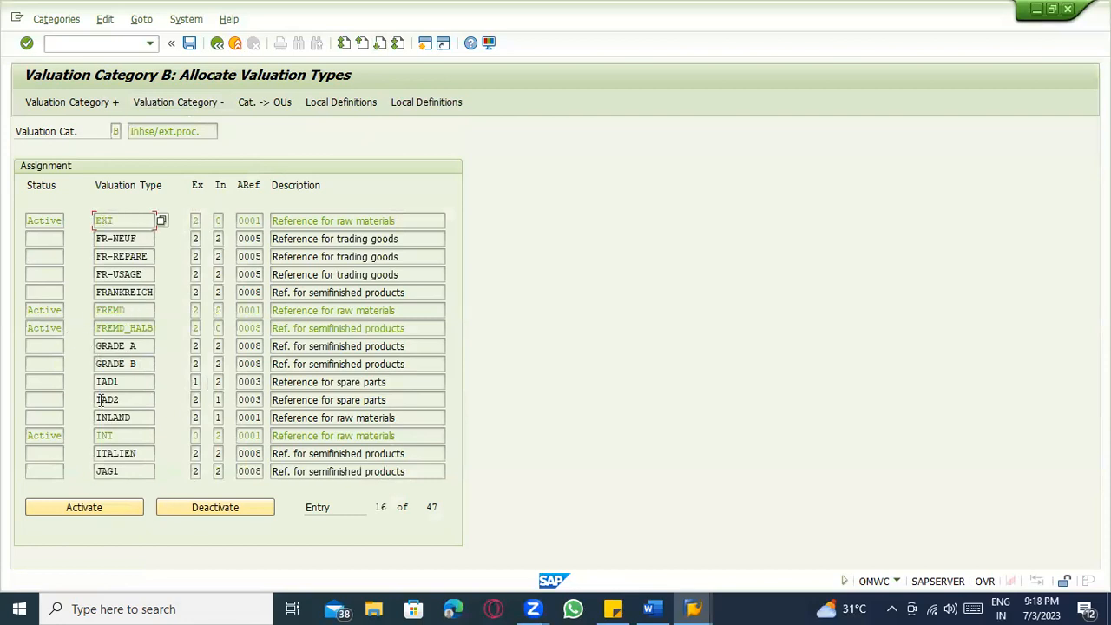
left_click(107, 438)
left_click(220, 50)
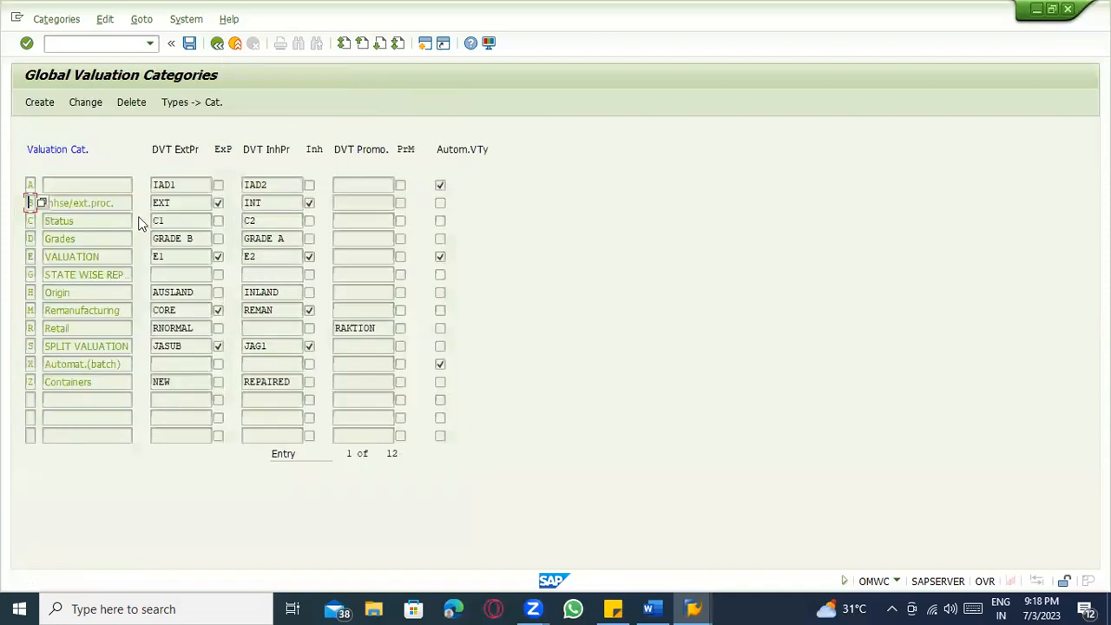
left_click(219, 45)
left_click(208, 105)
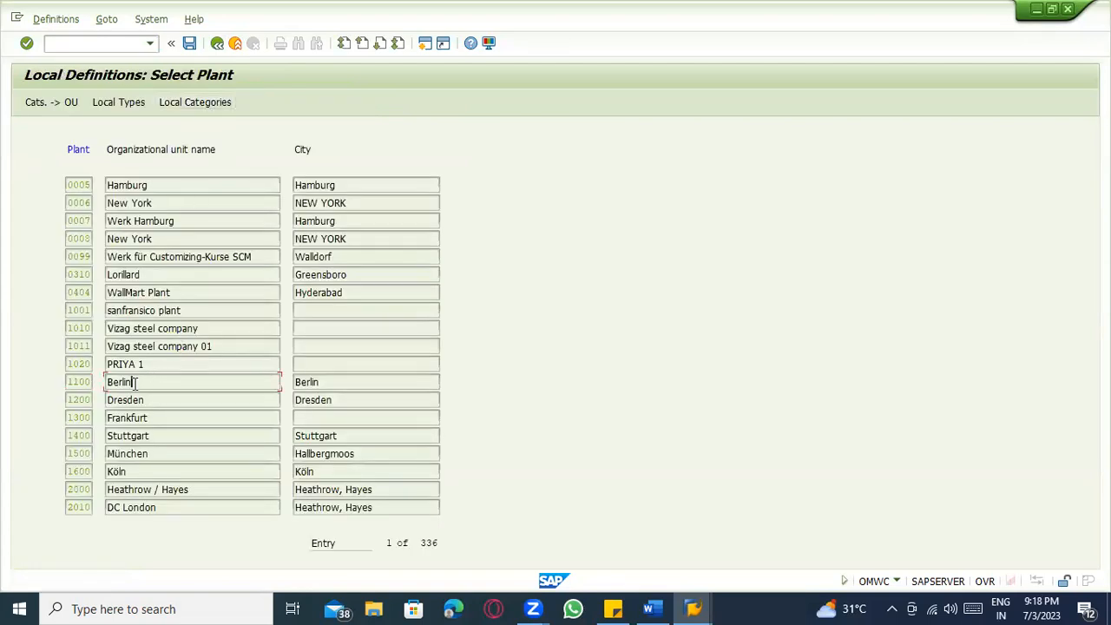
For plant 1100, deactivate valuation categories H and X and save the allocation.
left_click(87, 382)
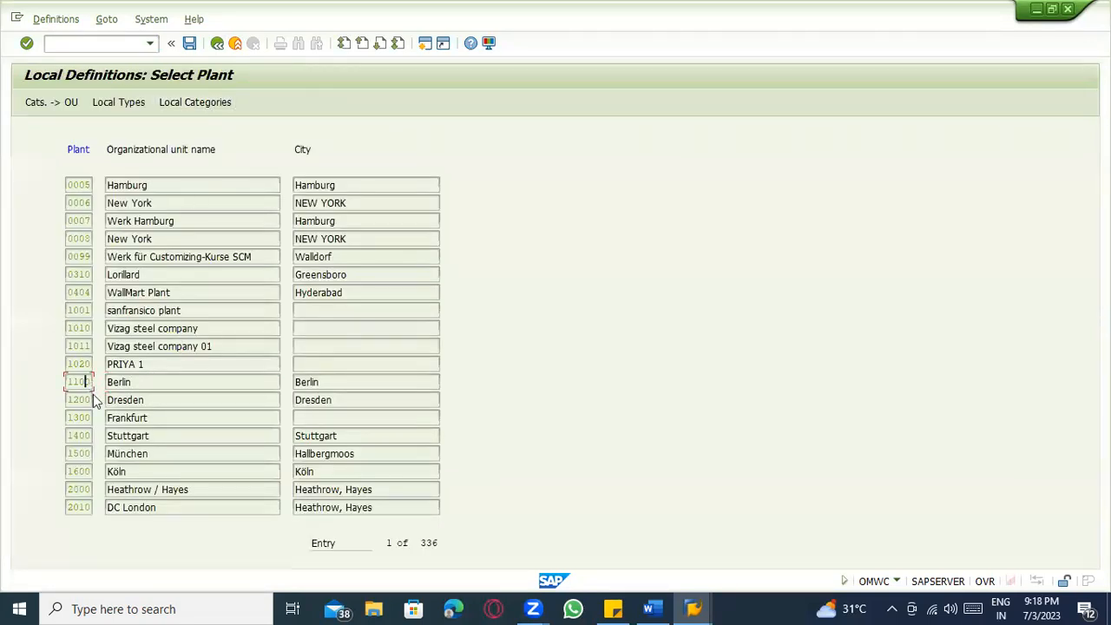
left_click(49, 106)
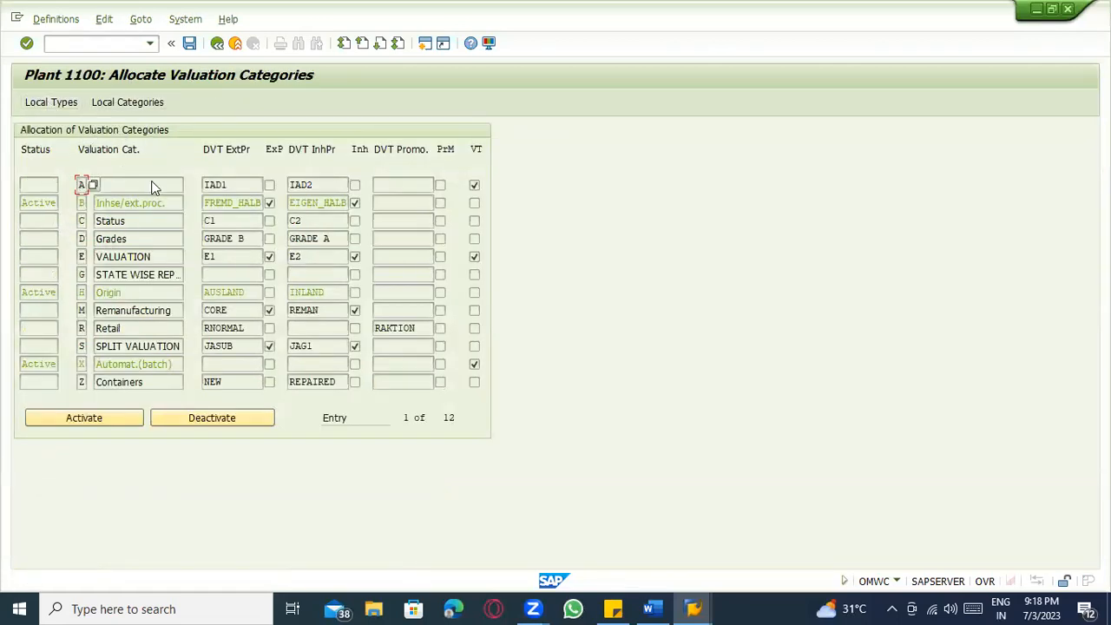
left_click(135, 203)
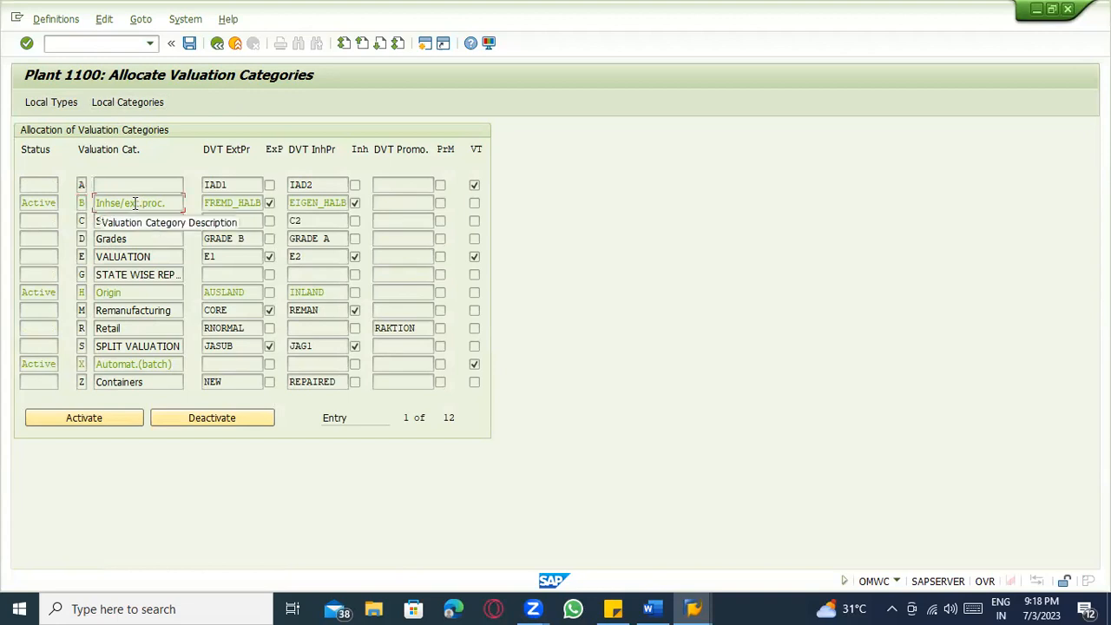
left_click(131, 295)
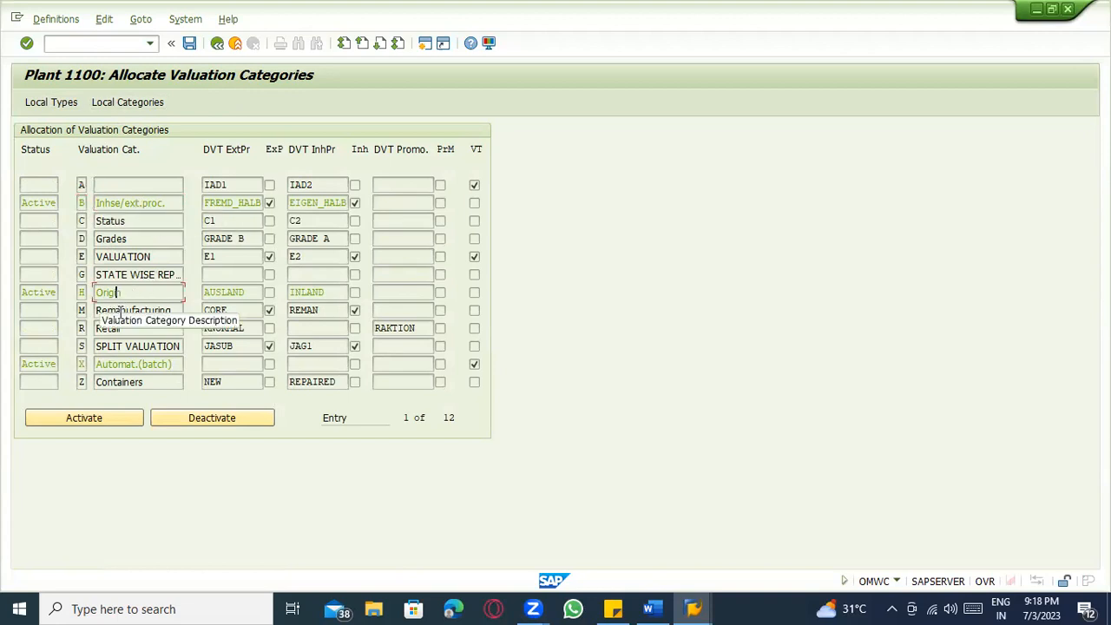
left_click(182, 422)
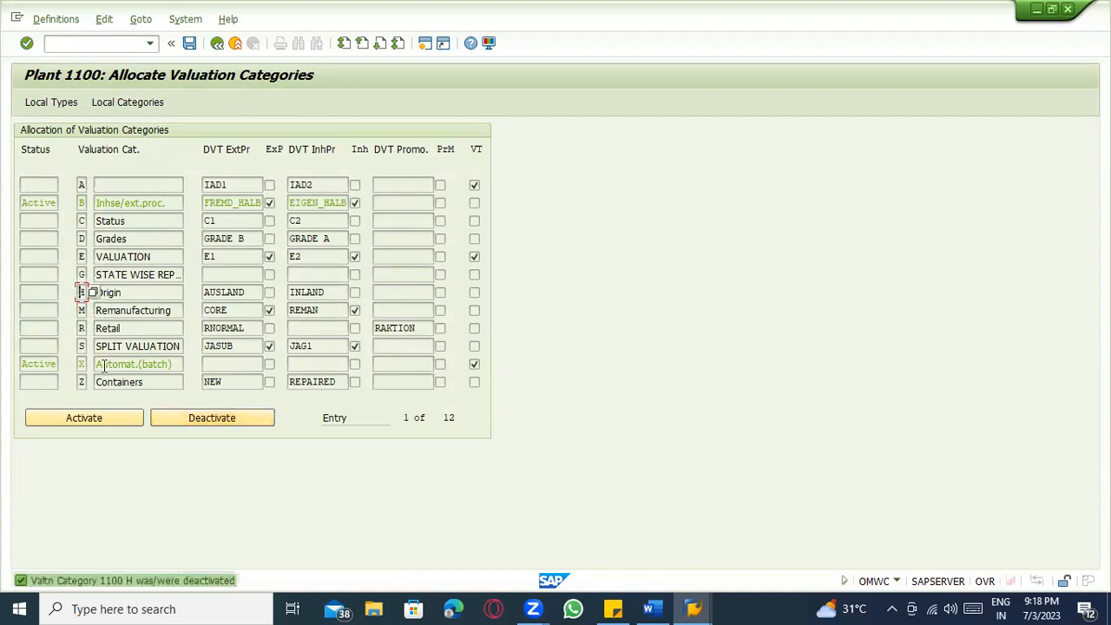
left_click(189, 418)
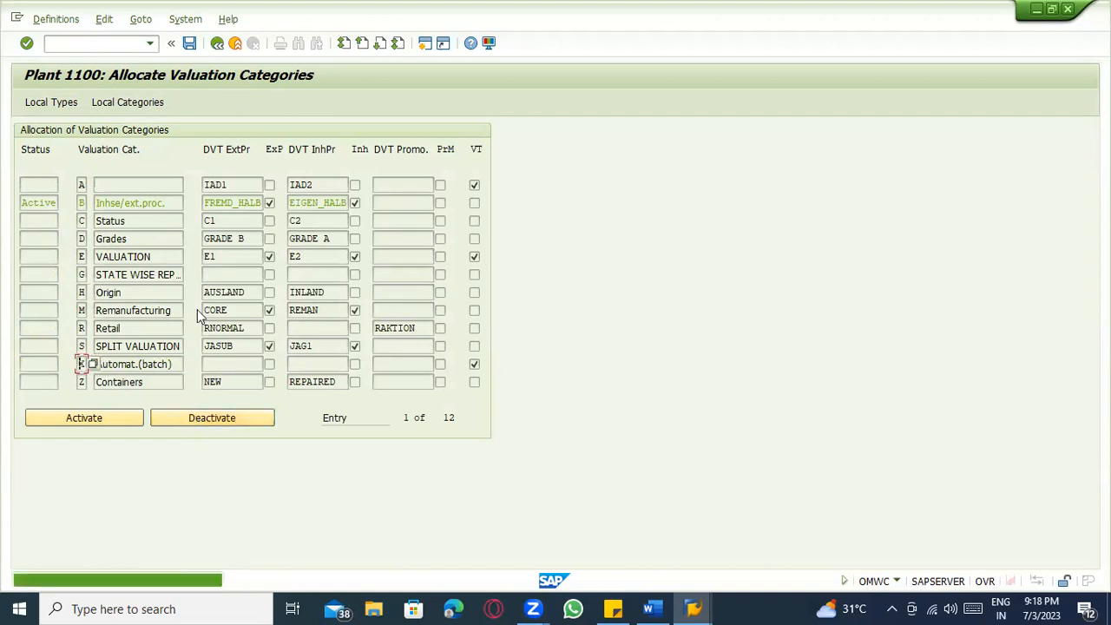
left_click(189, 43)
Review active category B (Inhse/ext.proc.) in plant 1100's allocation and save again.
left_click(169, 203)
left_click_drag(169, 204, 89, 202)
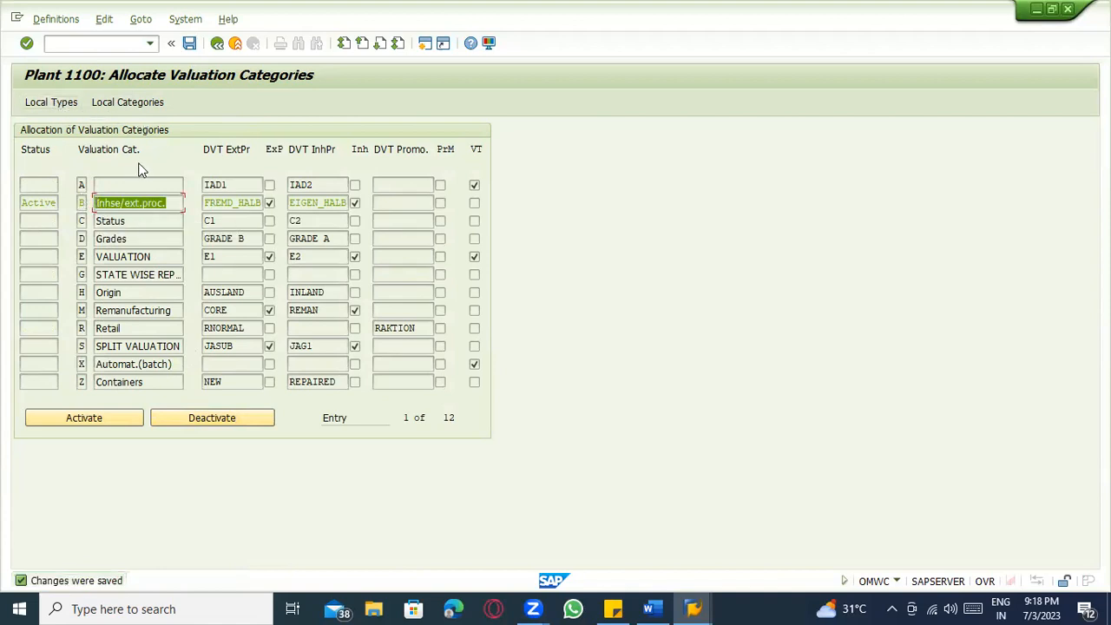
left_click(134, 205)
left_click(87, 202)
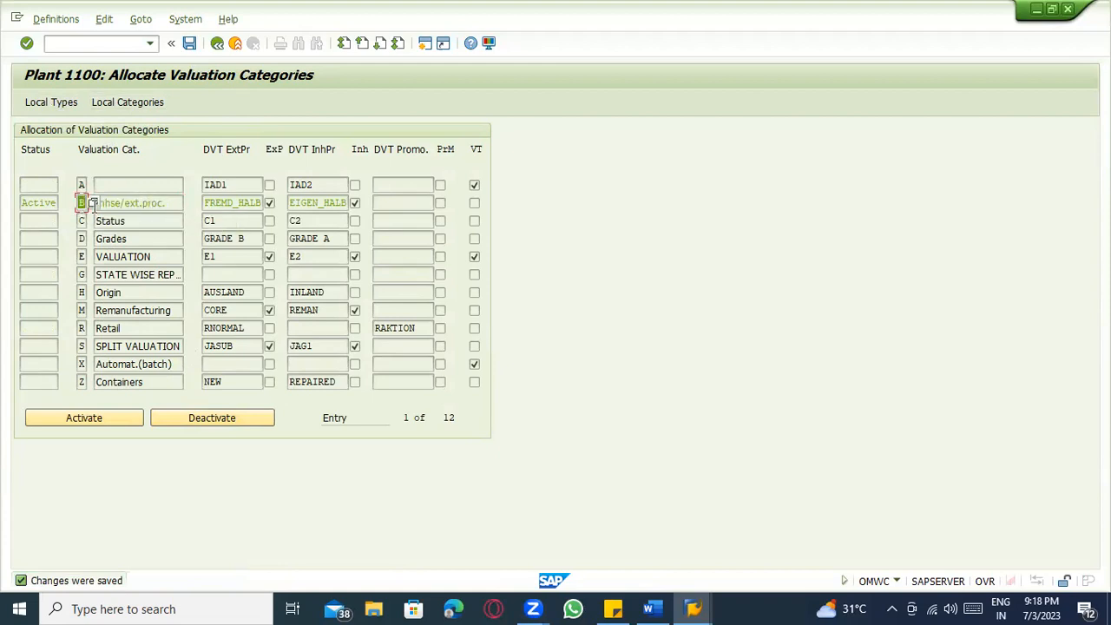
left_click(143, 203)
left_click(118, 202)
left_click(171, 43)
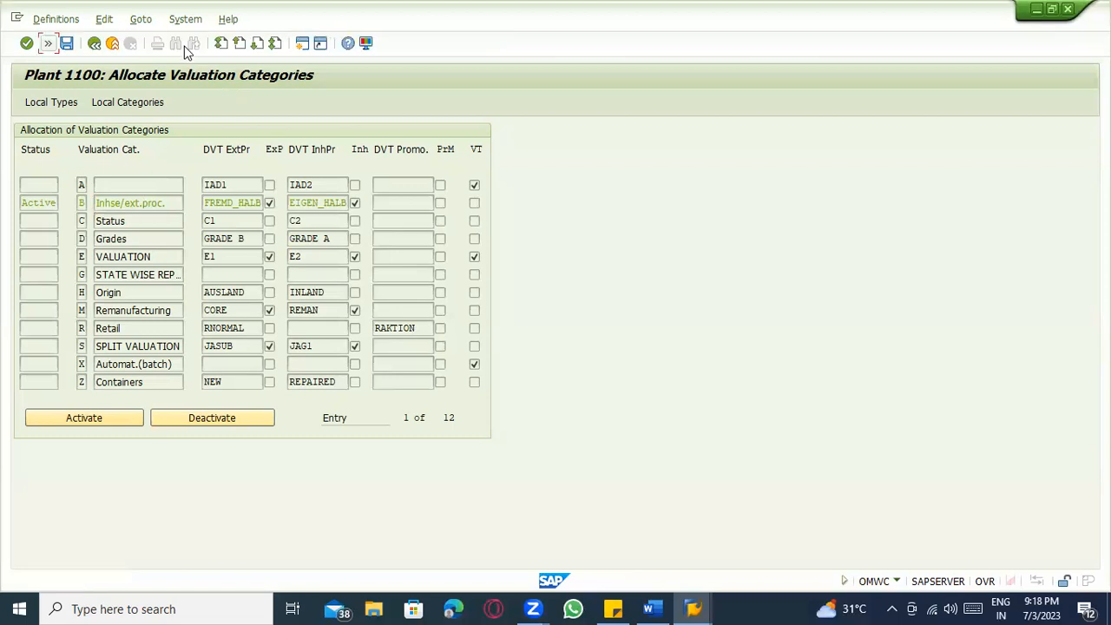
left_click(48, 43)
left_click(189, 44)
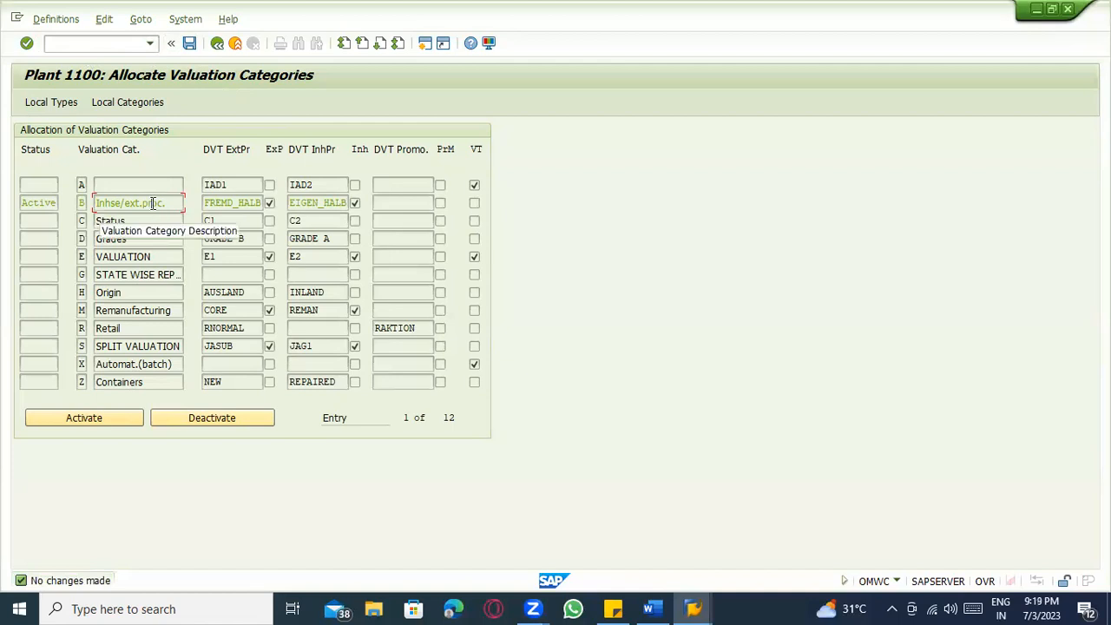
Inspect the EXT valuation type among plant 1100's local valuation types.
left_click(67, 102)
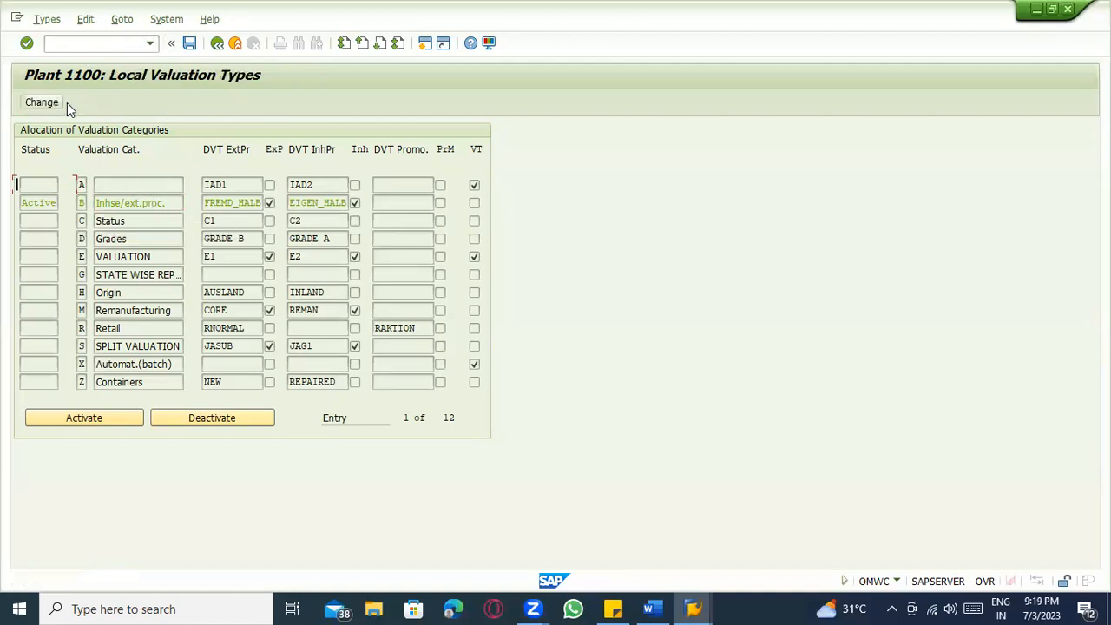
left_click(47, 259)
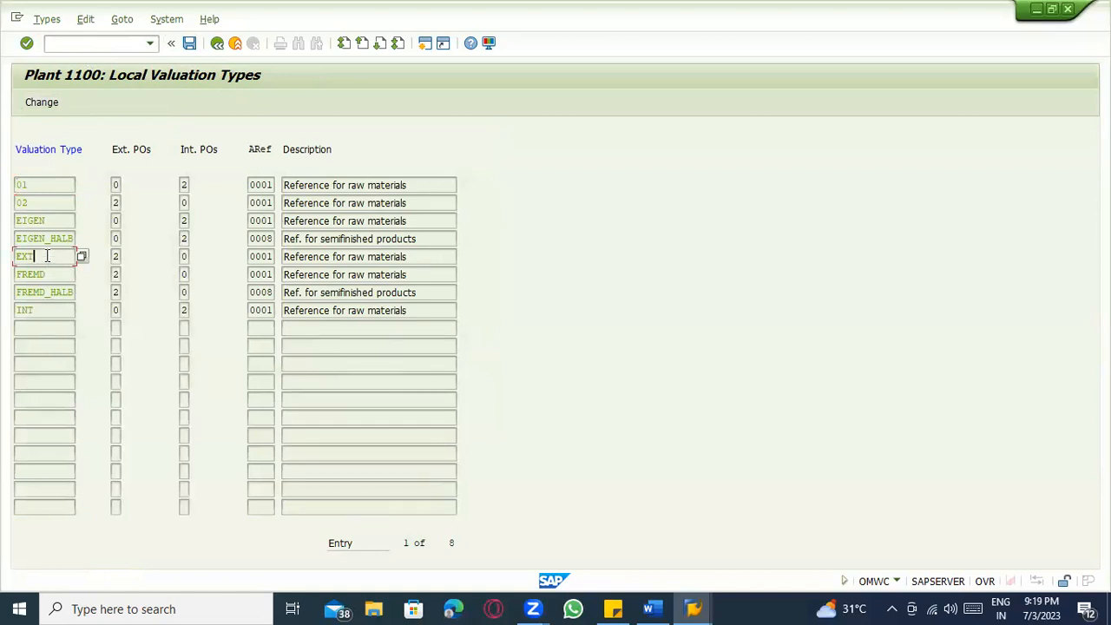
left_click(43, 104)
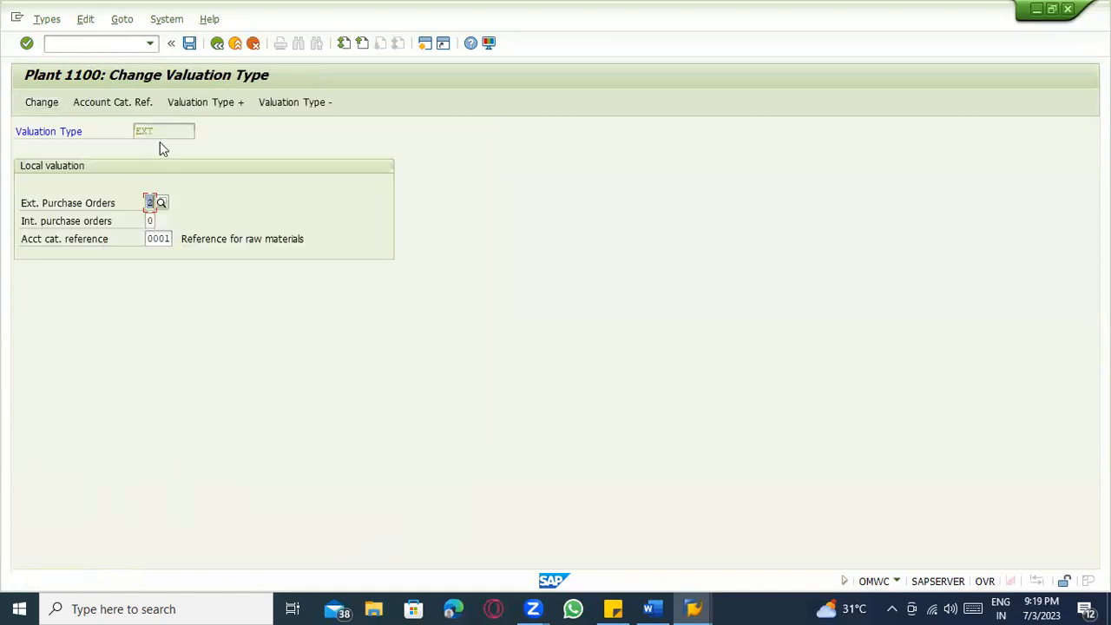
left_click(217, 43)
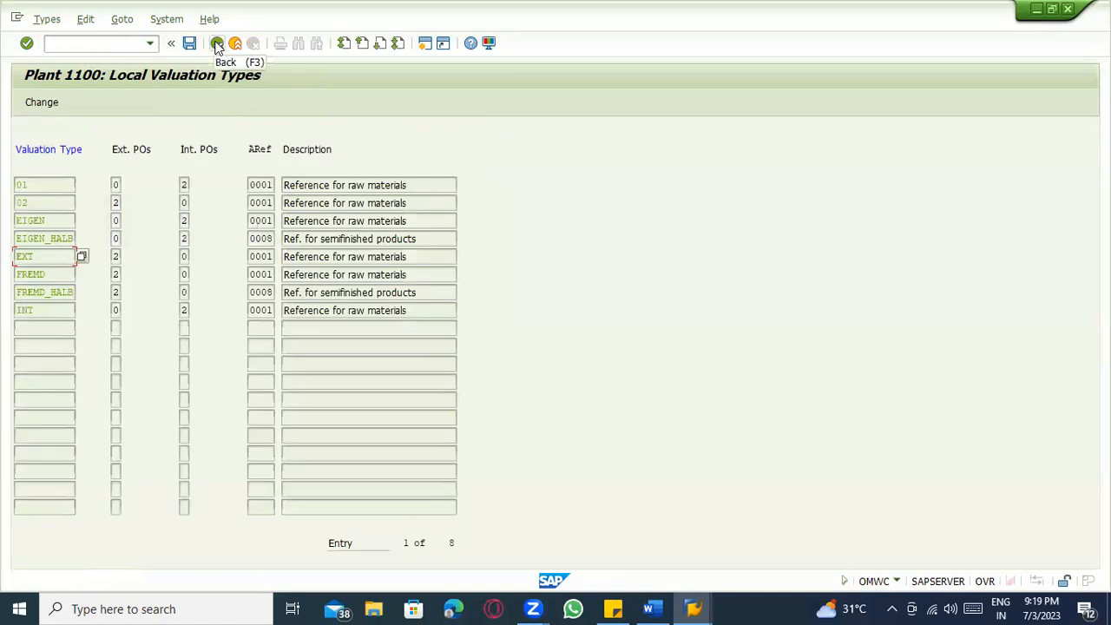
left_click(217, 43)
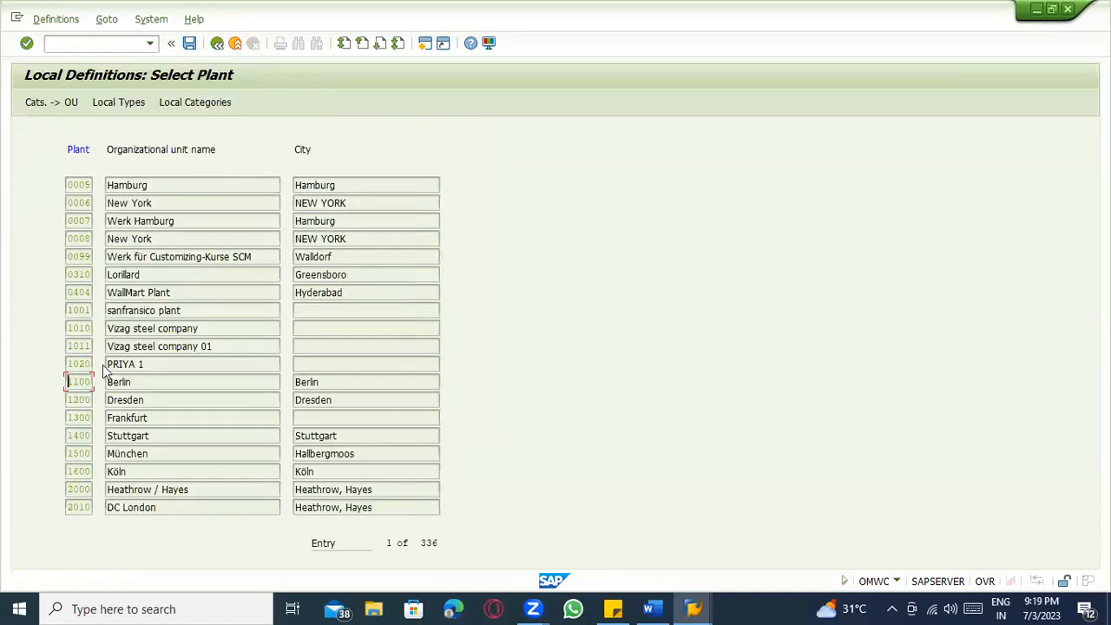
left_click(129, 104)
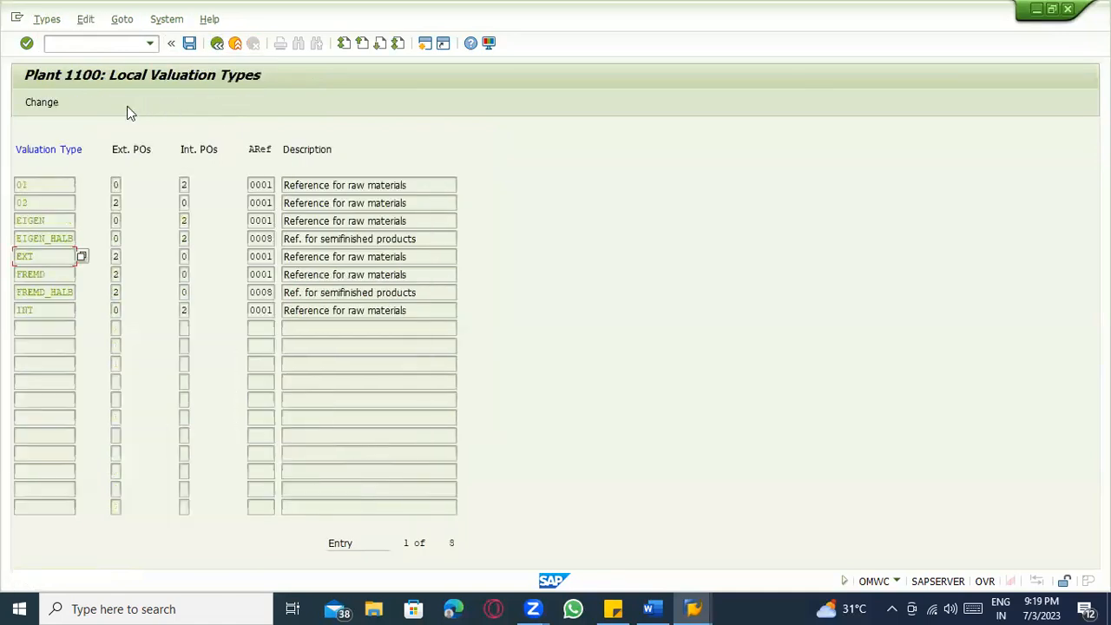
left_click(217, 43)
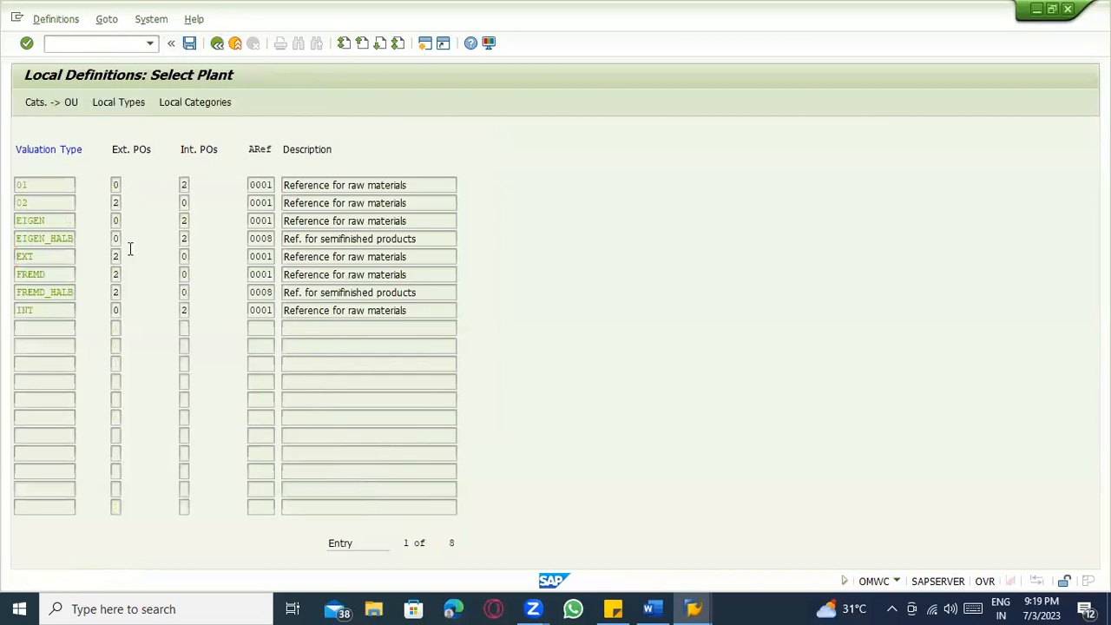
Confirm local category B uses EXT and INT as defaults, then return to the plant list.
left_click(186, 104)
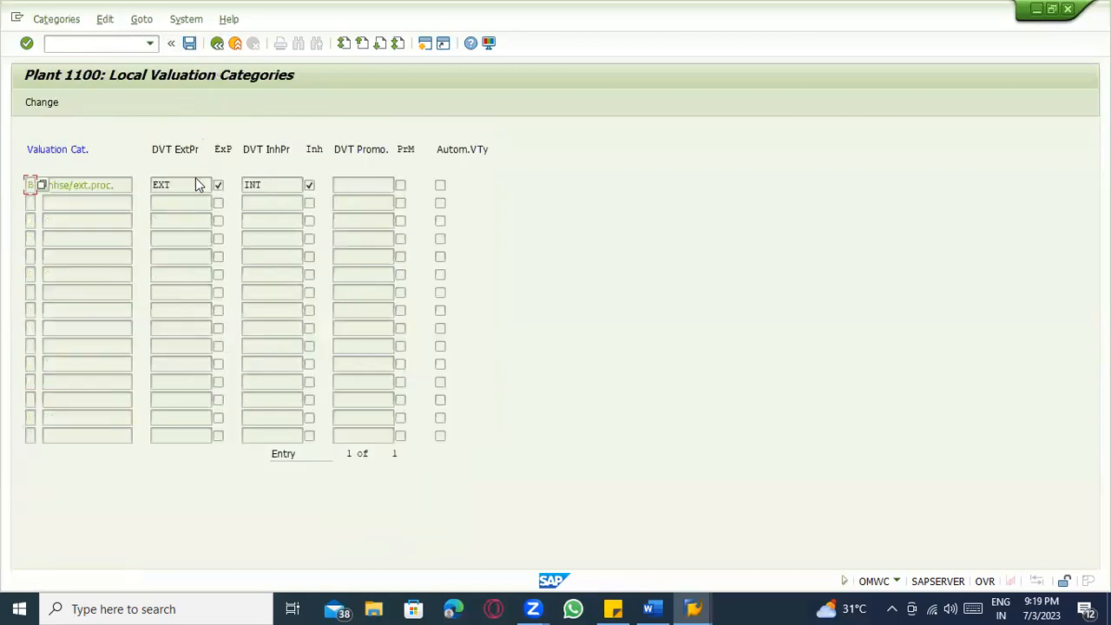
left_click(197, 184)
left_click(263, 186)
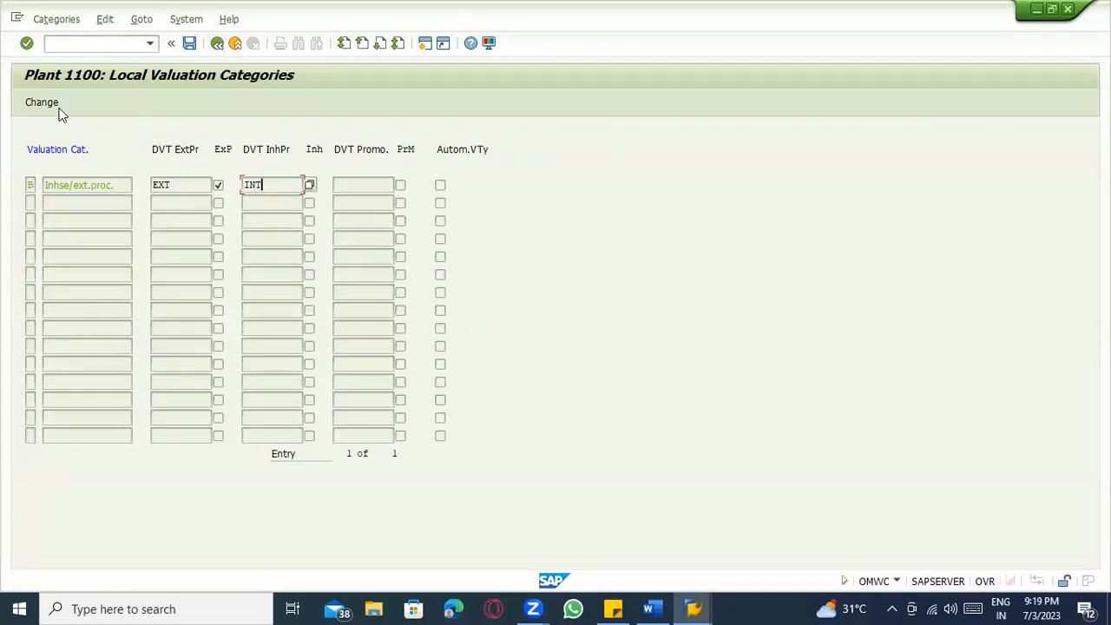
left_click(27, 188)
left_click(85, 185)
left_click_drag(116, 184, 42, 184)
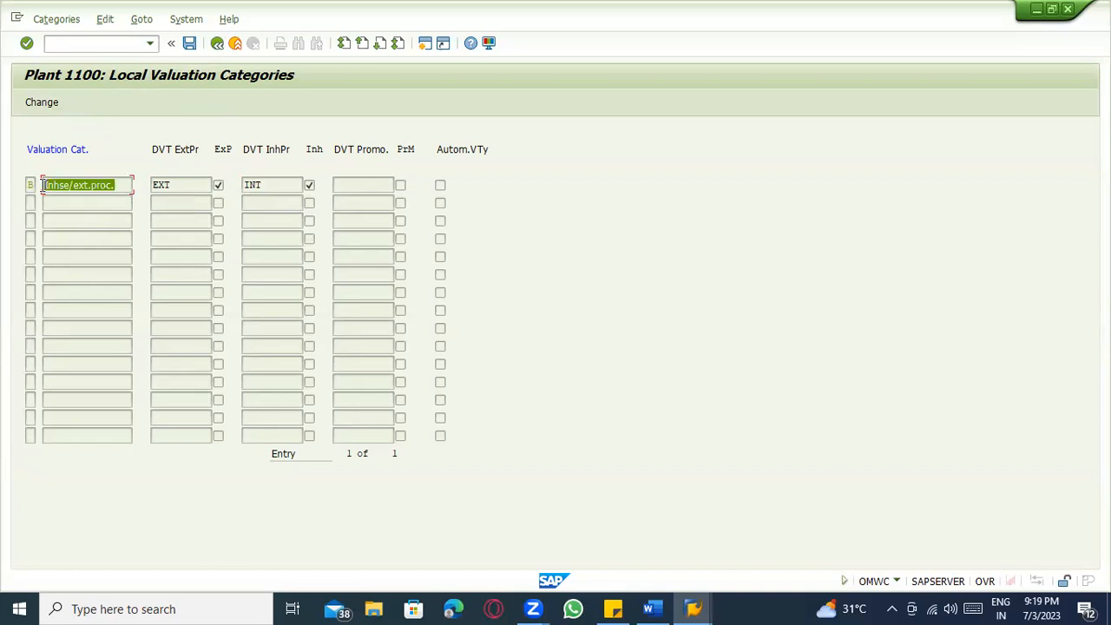
left_click(263, 183)
left_click(165, 183)
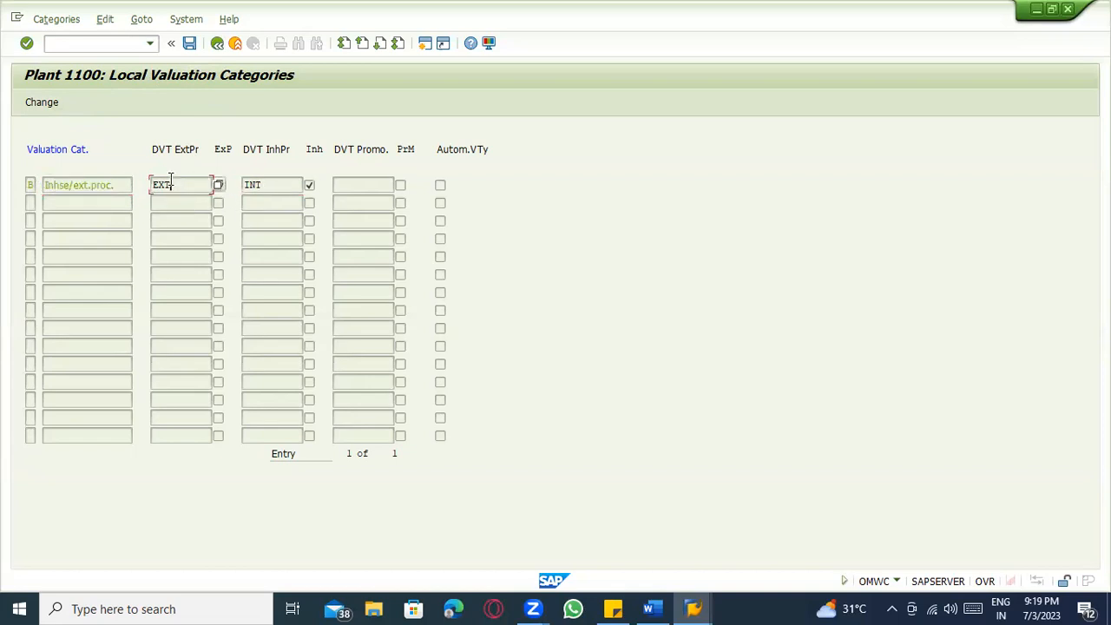
left_click_drag(181, 184, 149, 184)
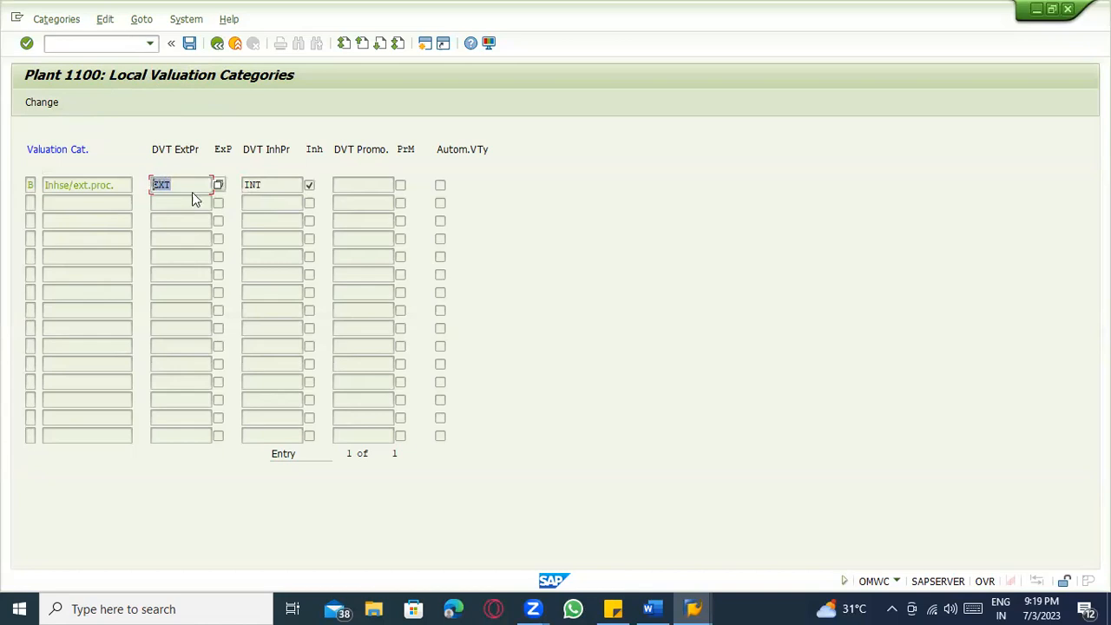
left_click(286, 184)
left_click_drag(285, 184, 249, 184)
left_click(218, 45)
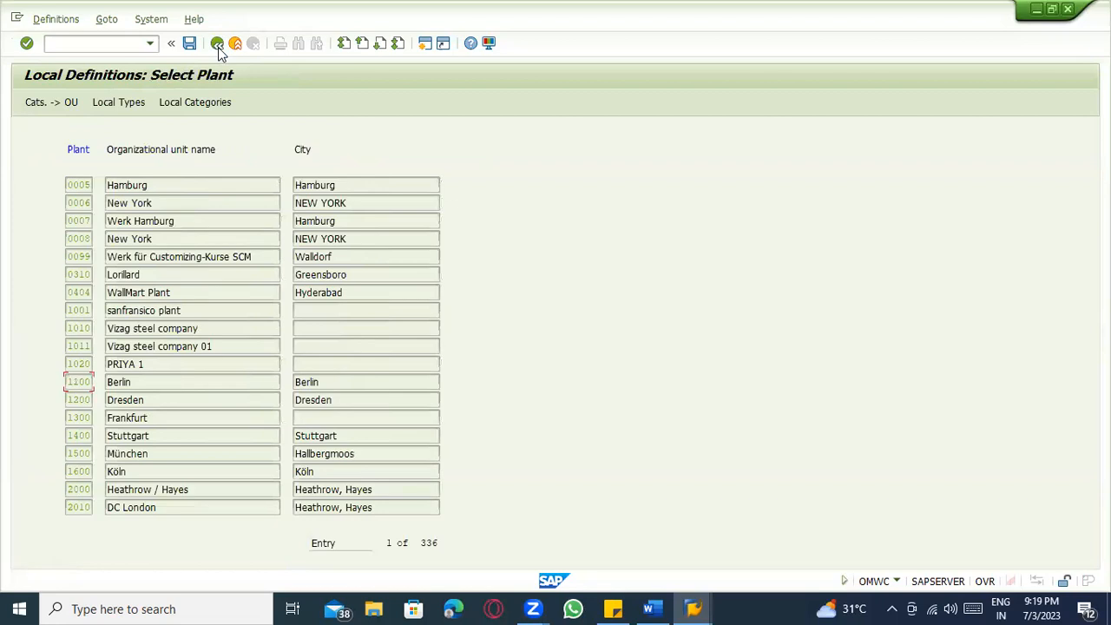
Back out of split valuation to the IMG and run /nmm01 to open Create Material.
left_click(217, 45)
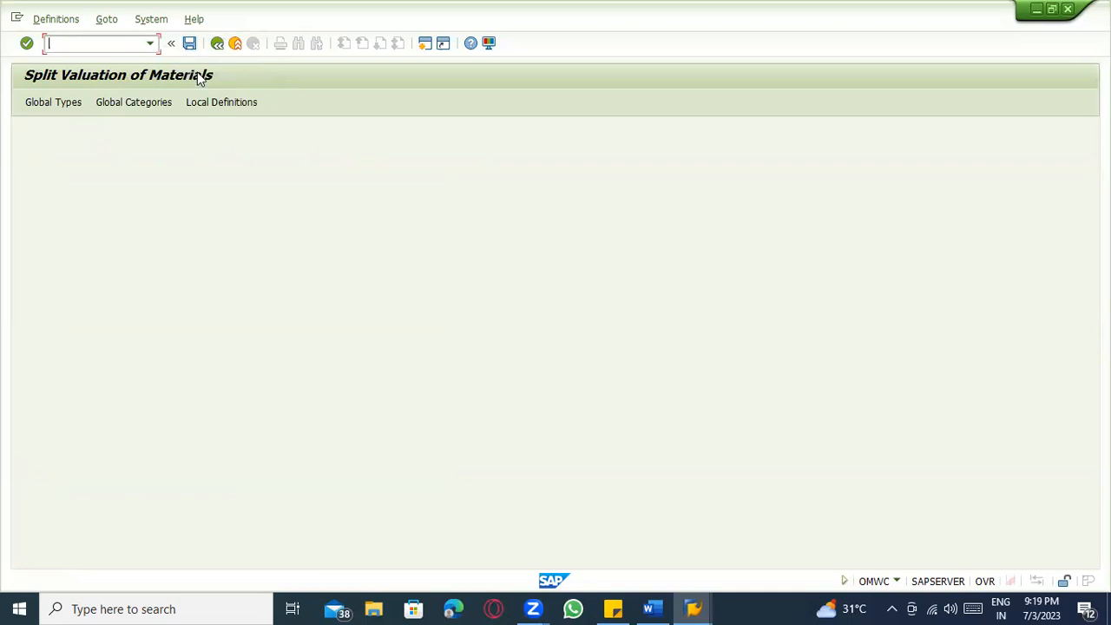
left_click(891, 608)
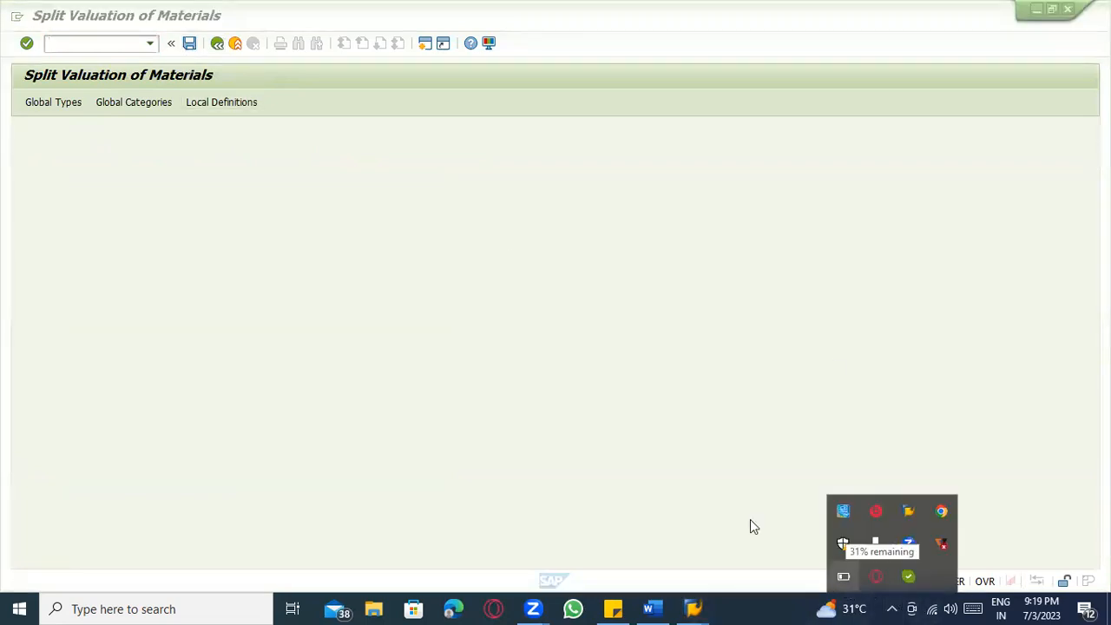
left_click(218, 44)
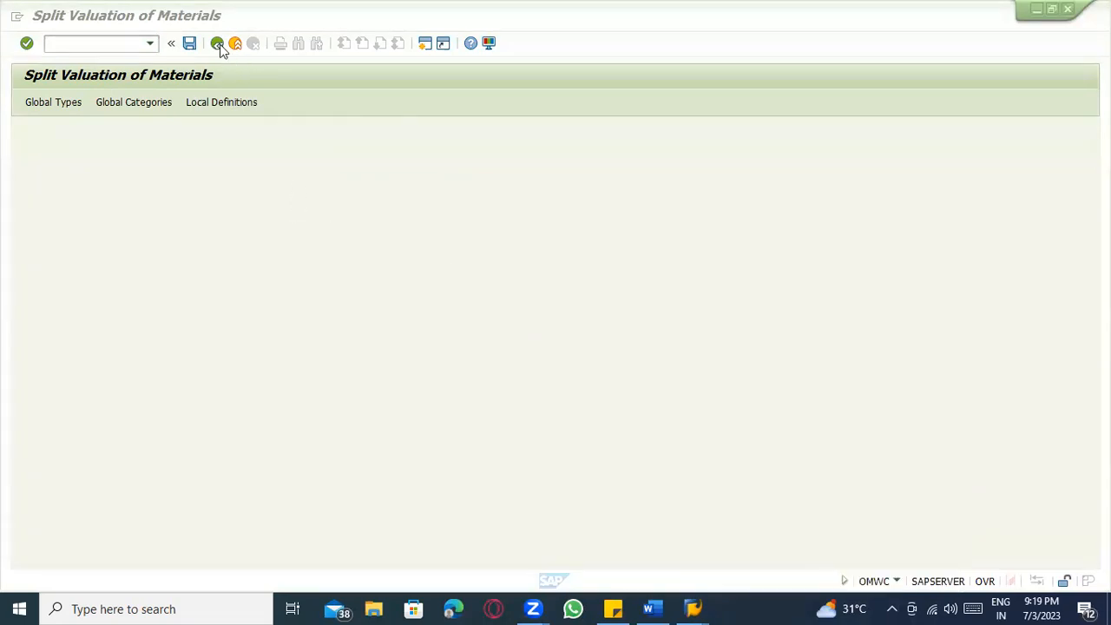
left_click(110, 43)
type("/okk")
key("BackSpace")
key("BackSpace")
key("BackSpace")
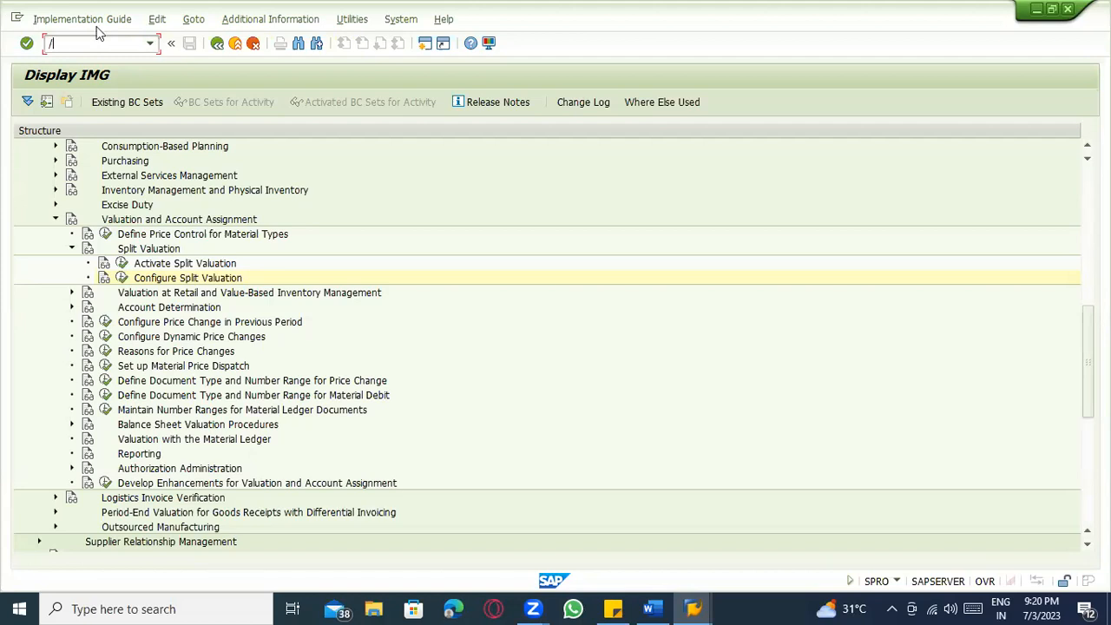
type("nmm01")
key("Return")
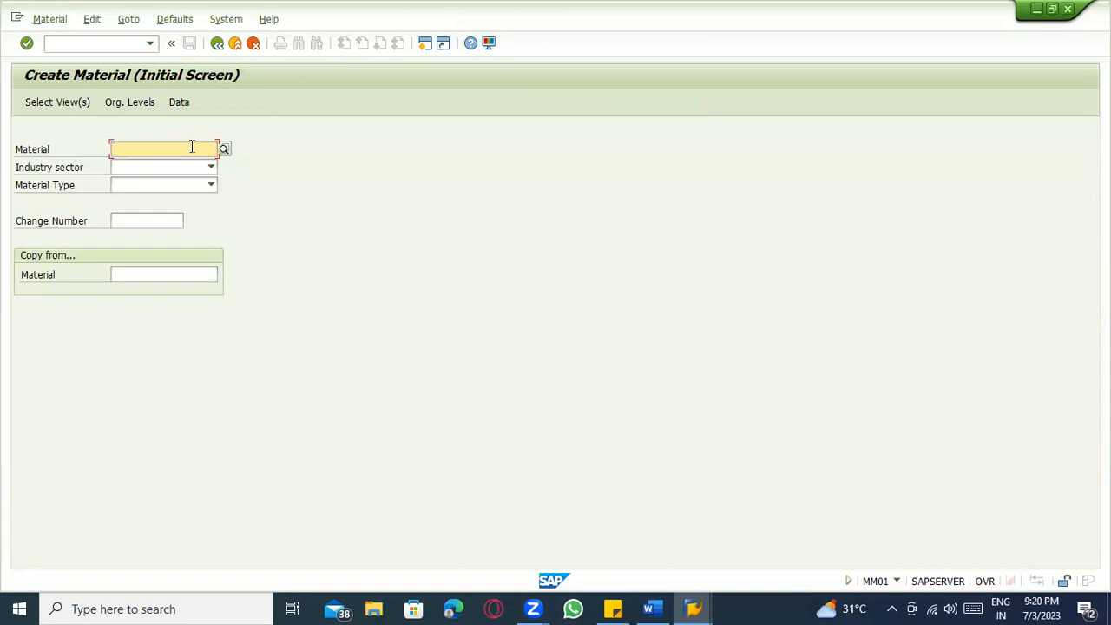
Enter industry sector M and the raw material type on the initial Create Material screen.
key("Return")
key("shift+Tab")
type("M")
key("Tab")
type("E")
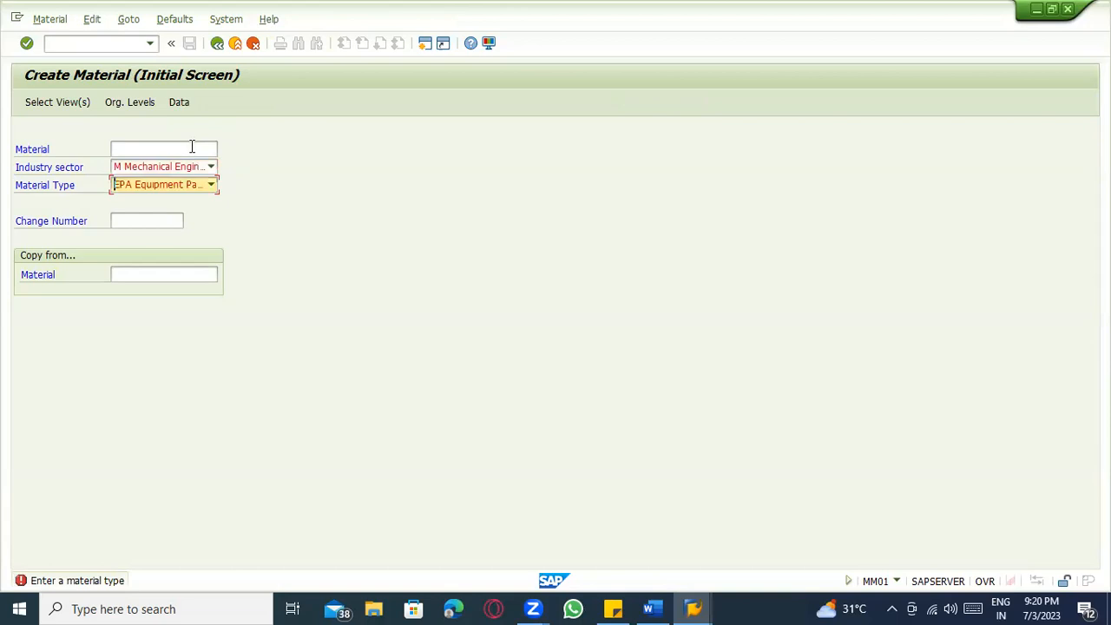
type("F")
type("ROH Raw material")
key("Return")
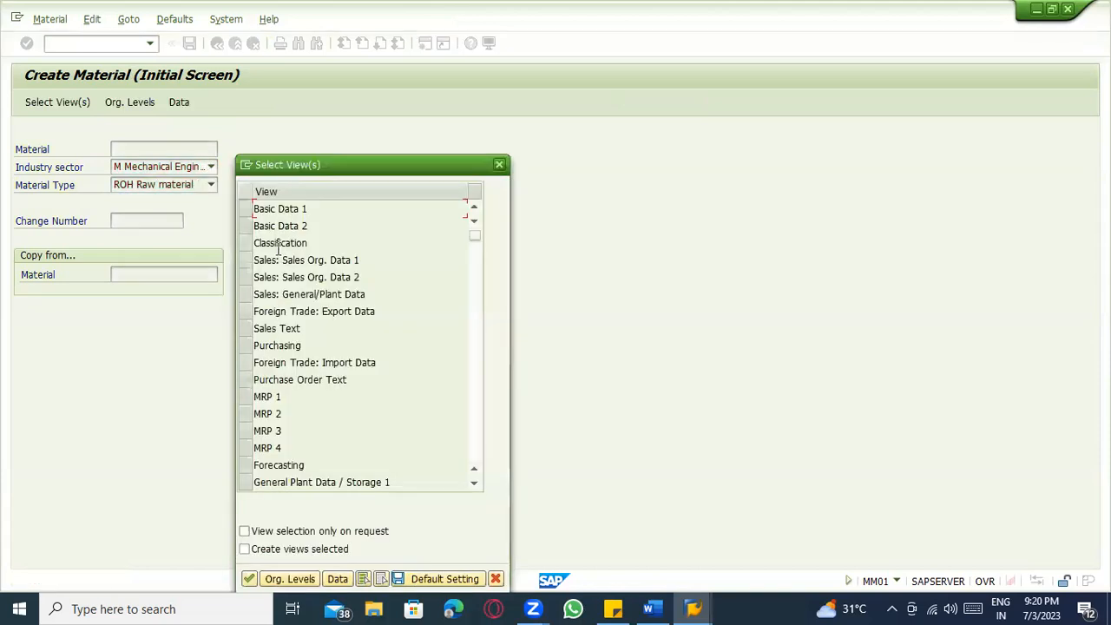
Select the Basic Data 1/2, Purchasing, General Plant Data/Storage 1/2 and Accounting 1/2 views.
left_click(251, 225)
left_click(246, 210)
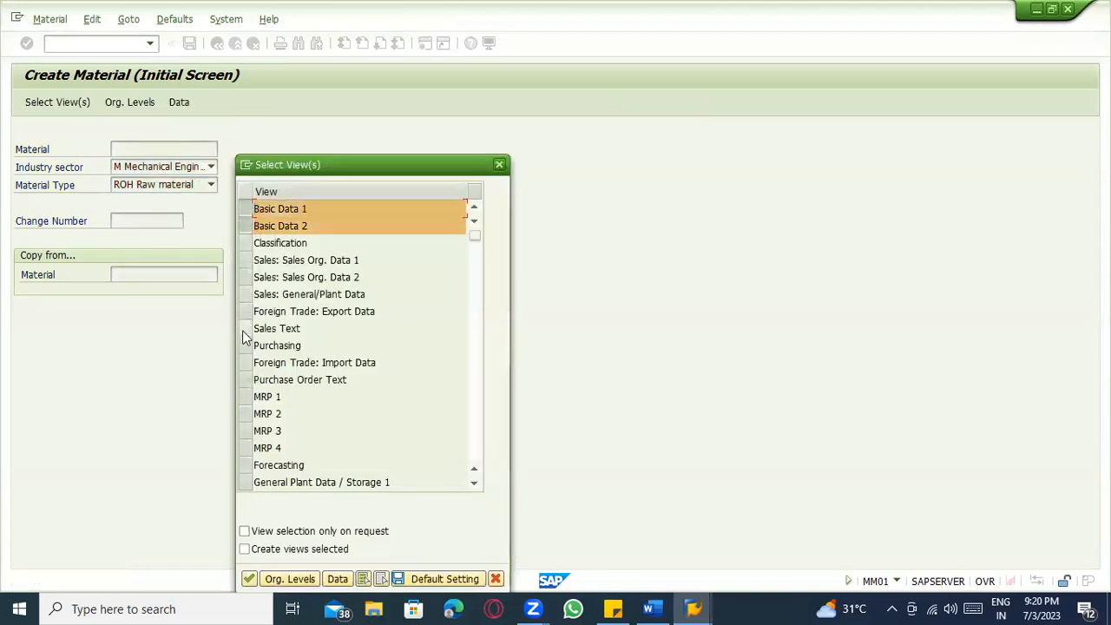
left_click(243, 344)
scroll(251, 392, "down", 1)
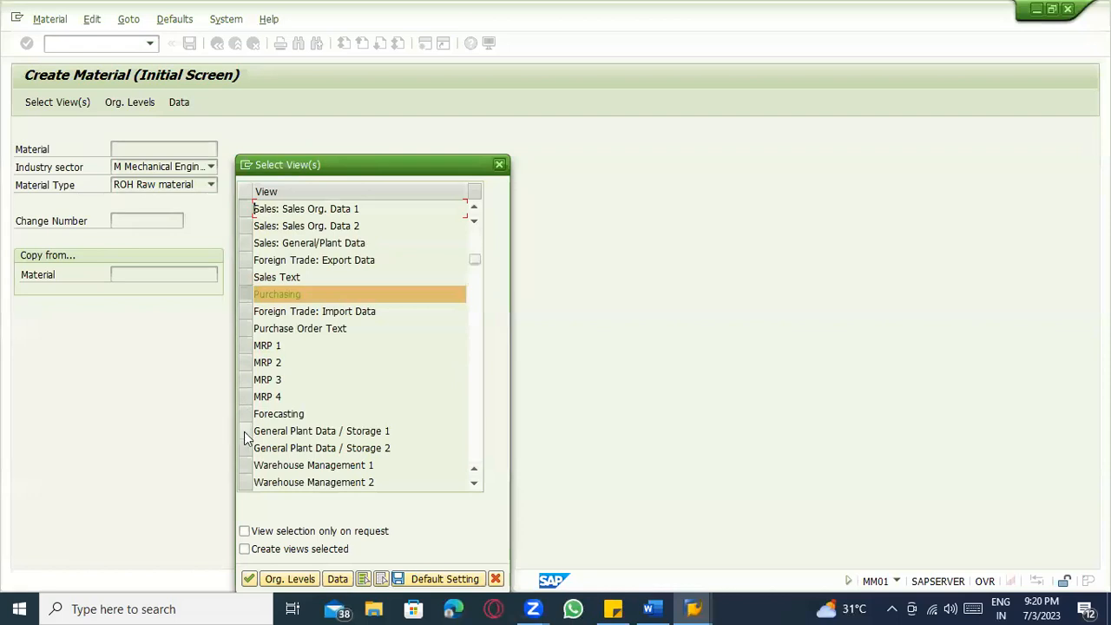
left_click(244, 431)
left_click(246, 450)
scroll(253, 429, "down", 4)
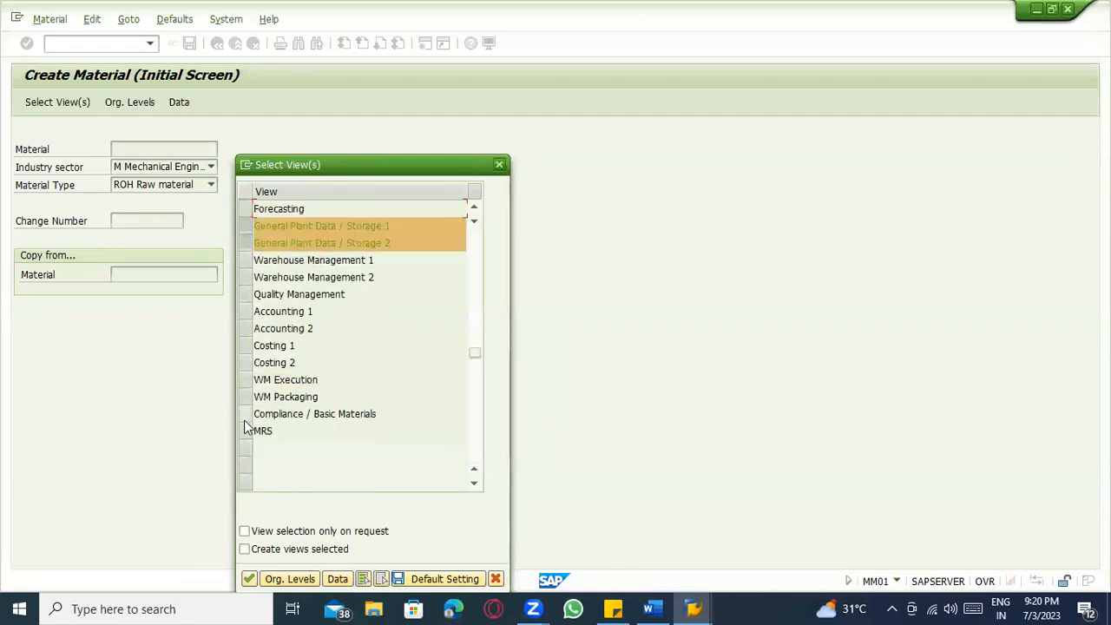
left_click(244, 313)
left_click(245, 328)
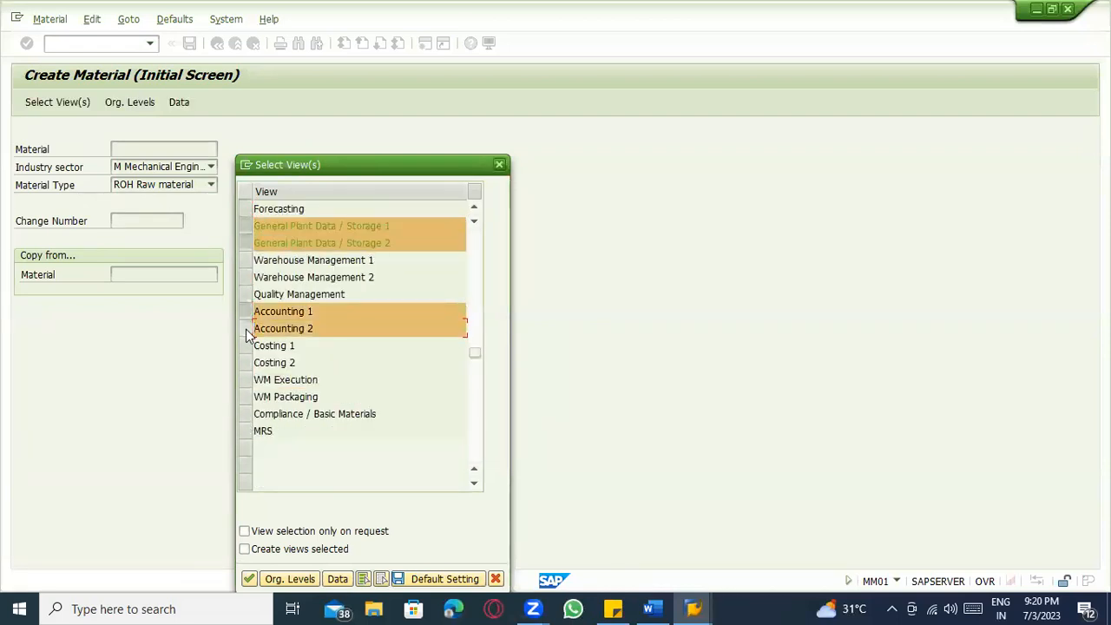
key("Return")
Set plant 1100 and storage location 0001 as the organizational levels.
type("11")
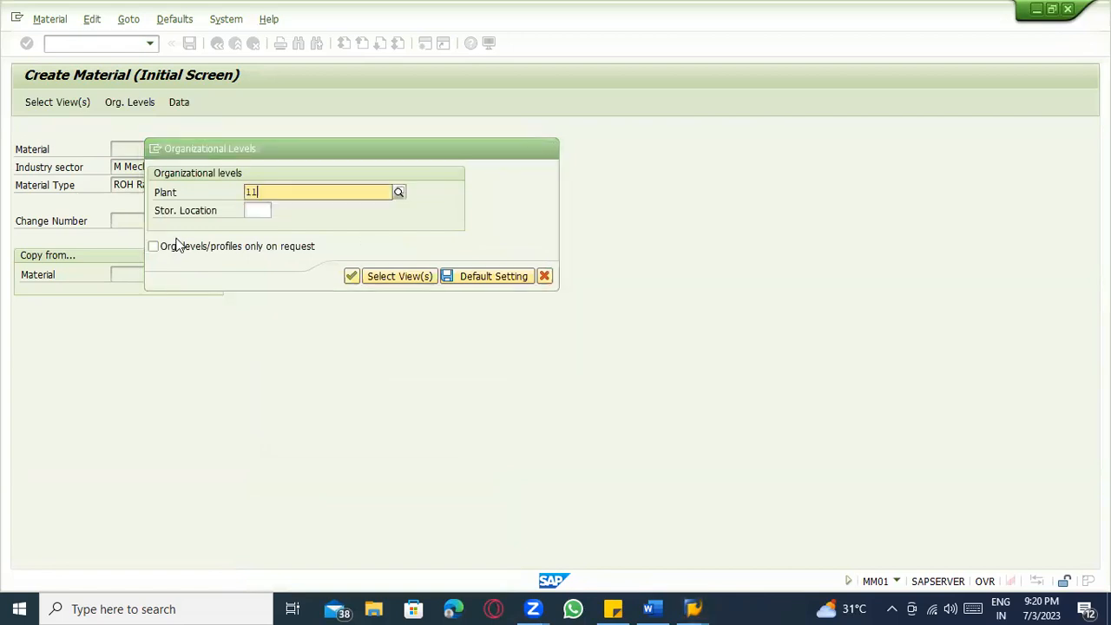
type("00")
key("Tab")
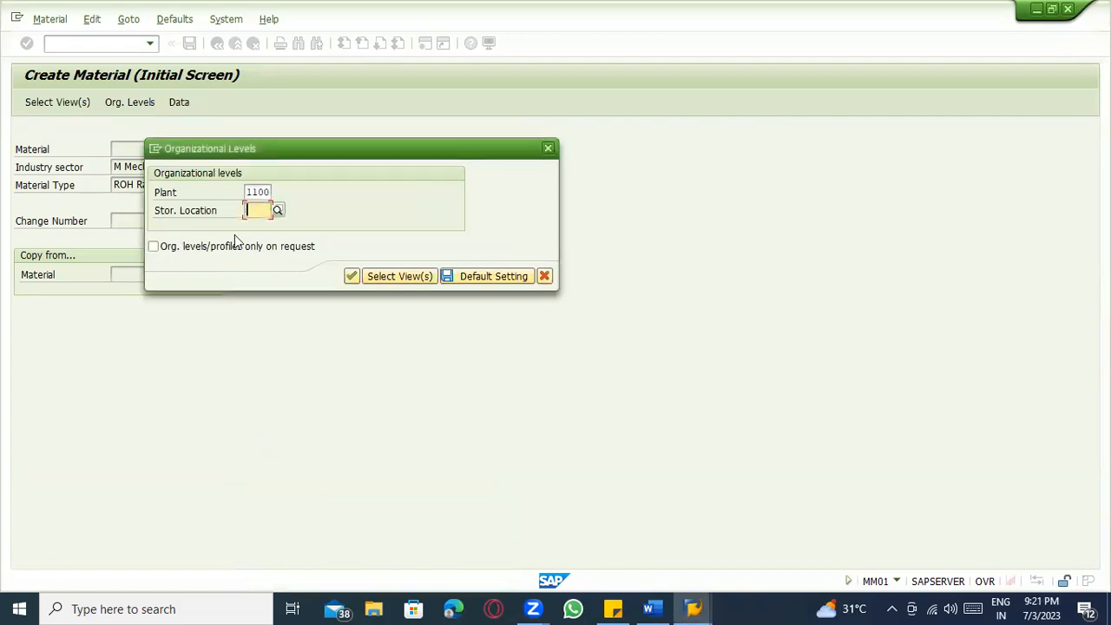
type("0001")
key("Return")
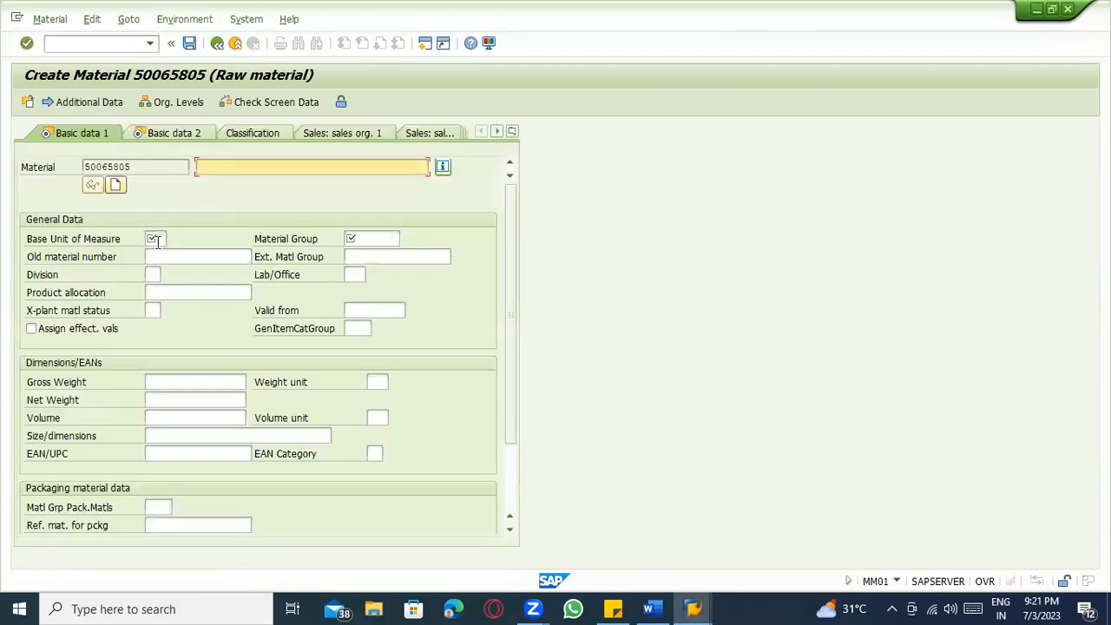
Fill in the material description, base unit EA and material group 00204.
left_click(230, 184)
left_click(155, 239)
left_click(155, 253)
left_click(353, 240)
left_click(365, 257)
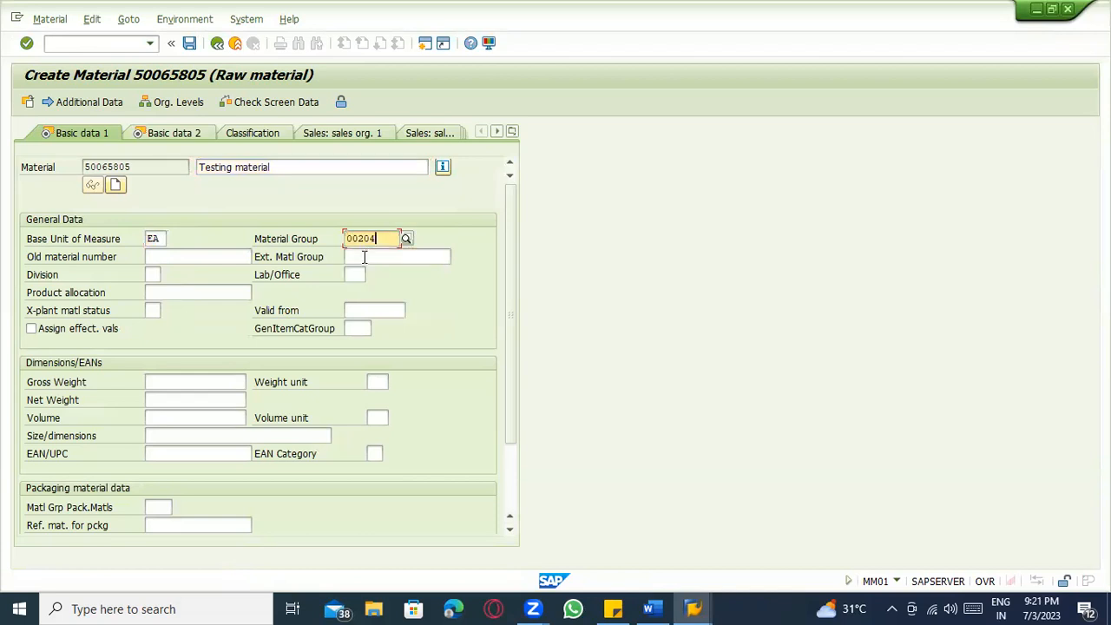
key("Return")
key("Return")
Choose a previously used purchasing group and continue through plant data to Accounting 1.
left_click(151, 275)
left_click(156, 291)
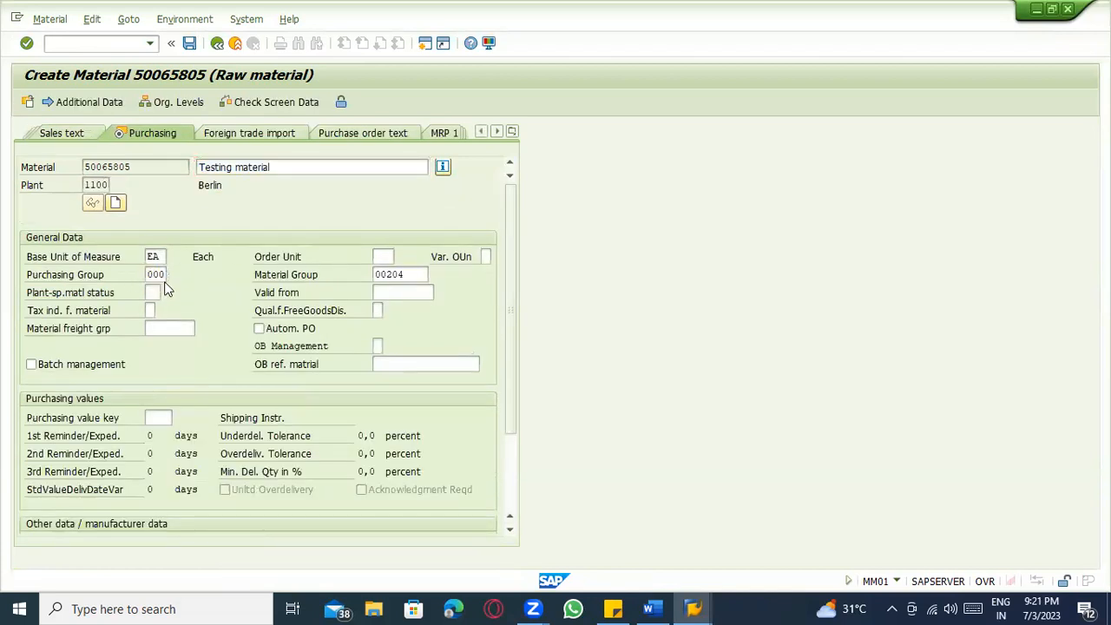
key("Return")
key("Return")
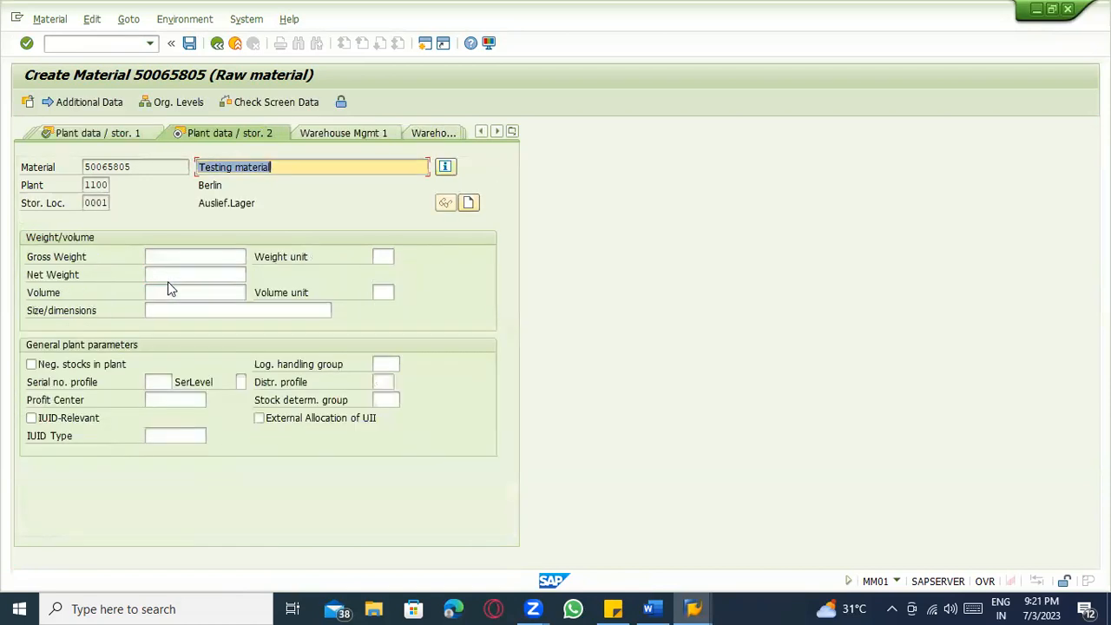
key("Return")
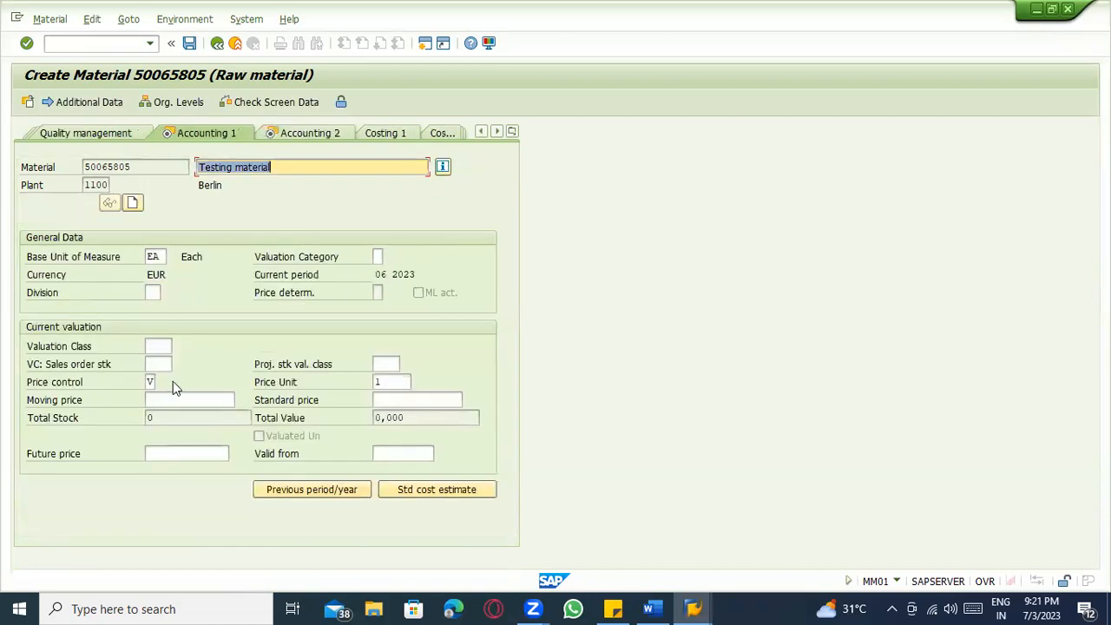
Set valuation category B for plant 1100 on Accounting 1.
left_click(378, 258)
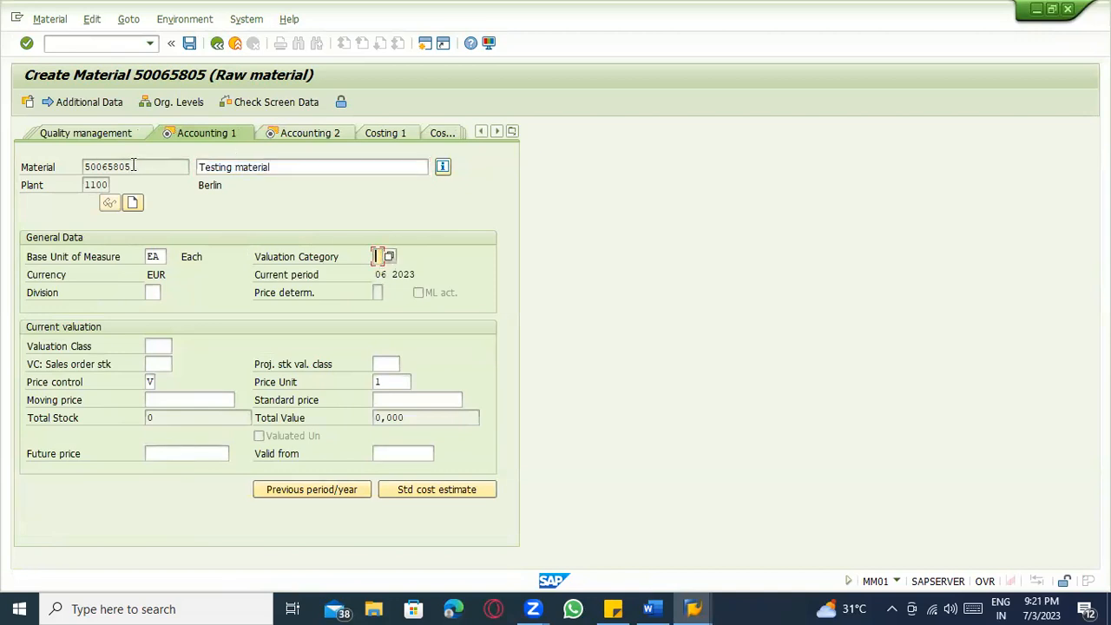
left_click_drag(146, 165, 76, 170)
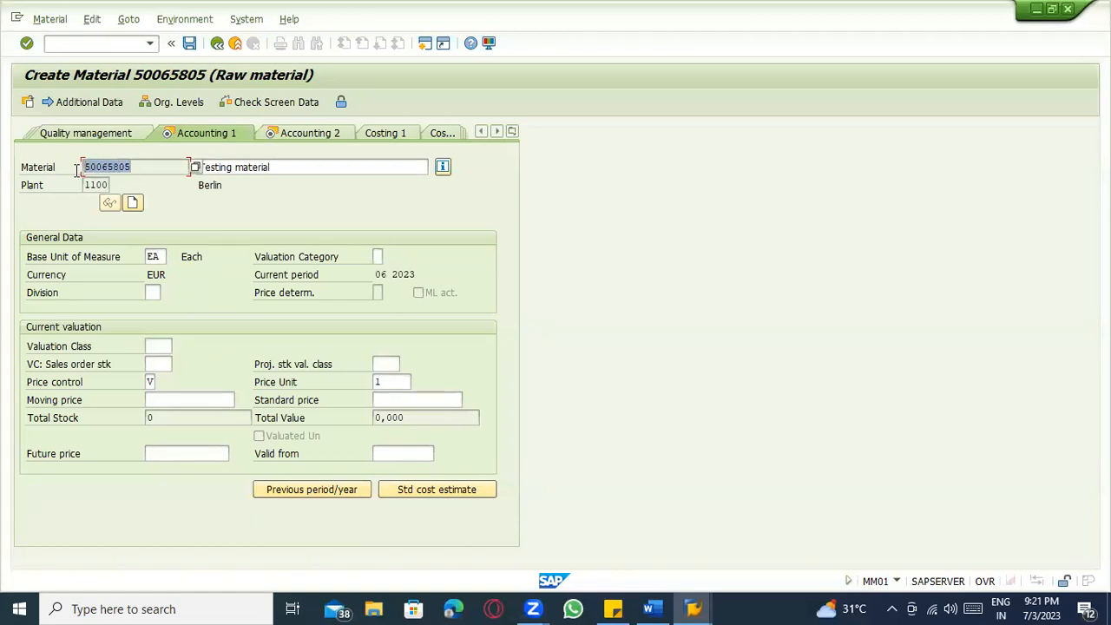
left_click(144, 171)
left_click(379, 259)
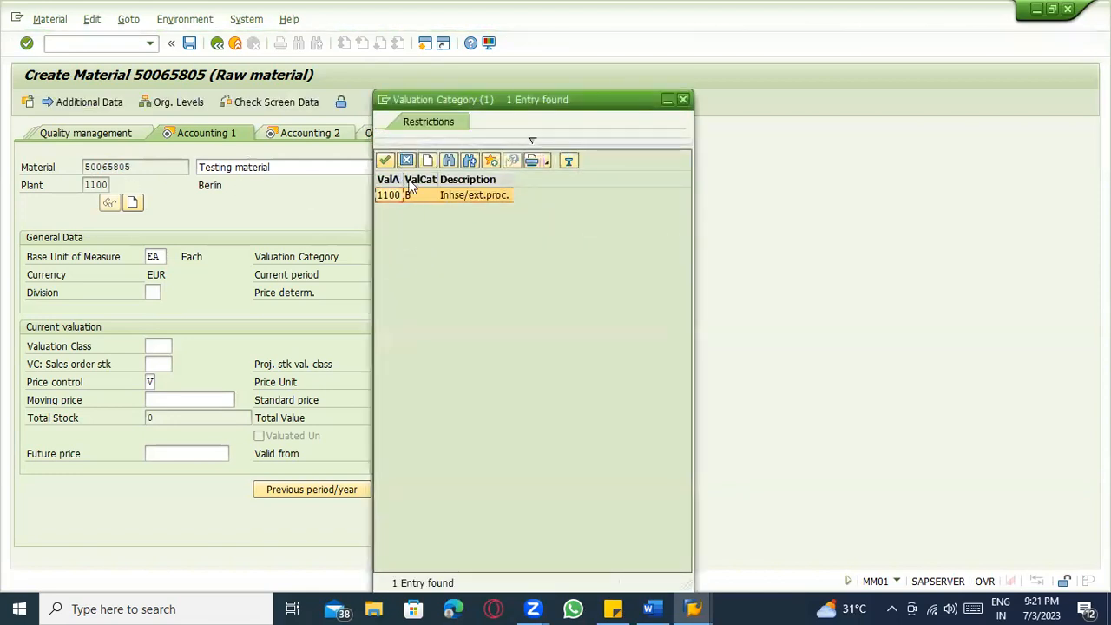
left_click(397, 199)
double_click(410, 195)
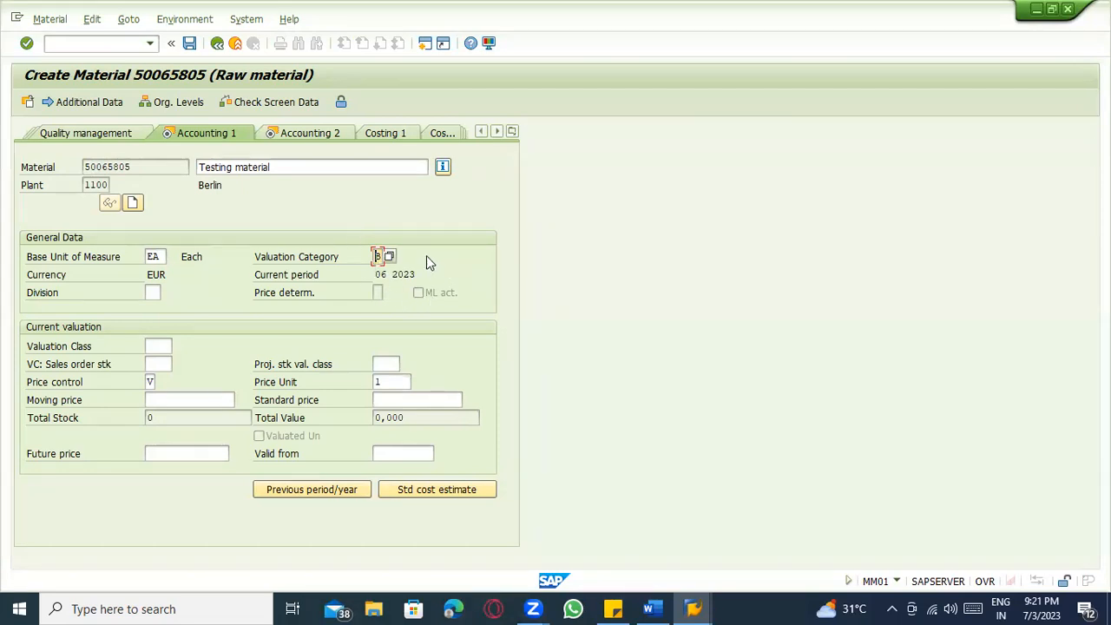
key("Return")
key("Return")
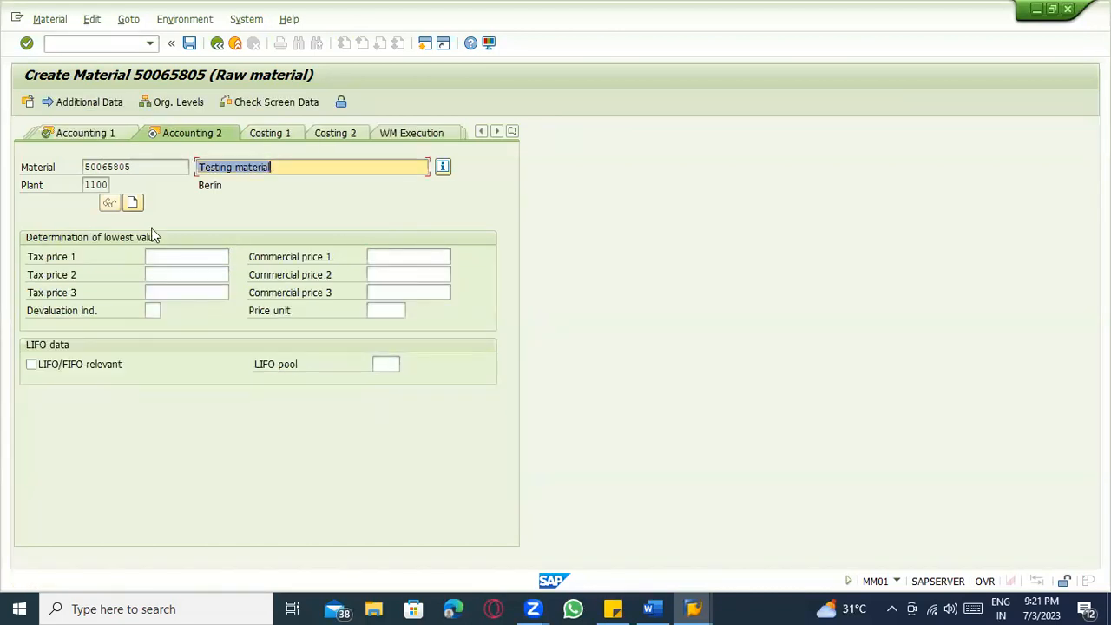
left_click(83, 134)
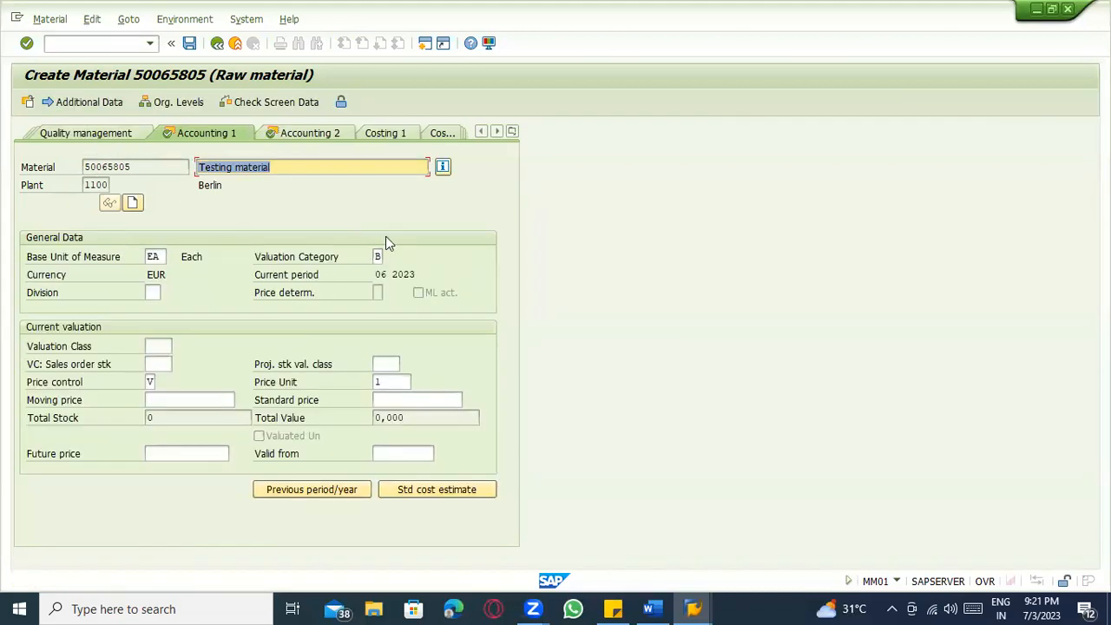
Set price control V and valuation class 3000 (Raw materials 1), then save the material.
left_click(150, 382)
type("V")
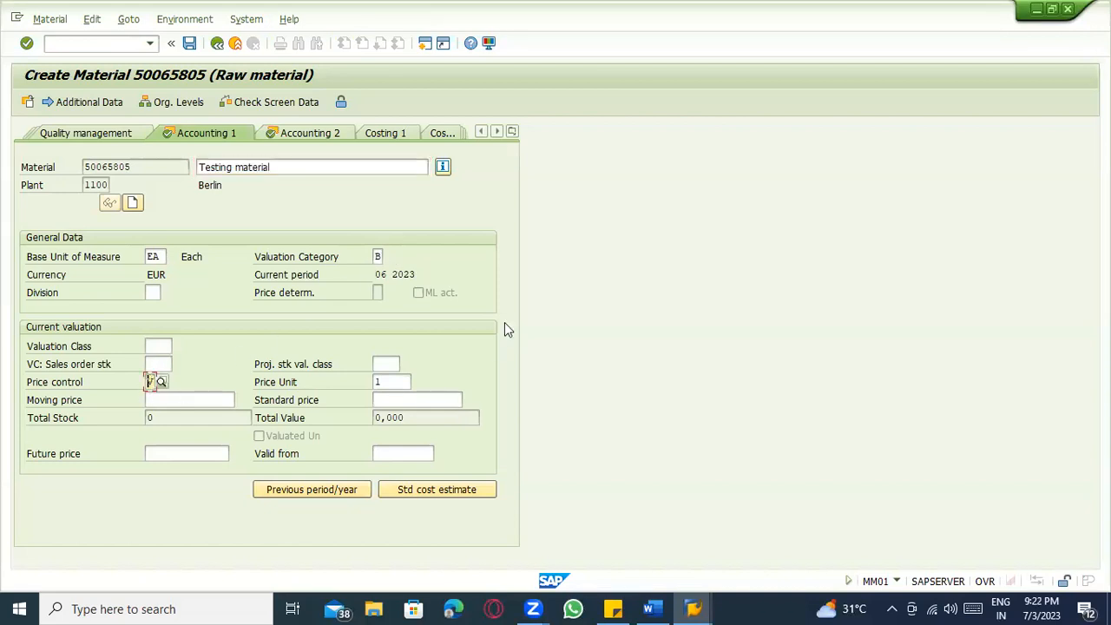
left_click(376, 256)
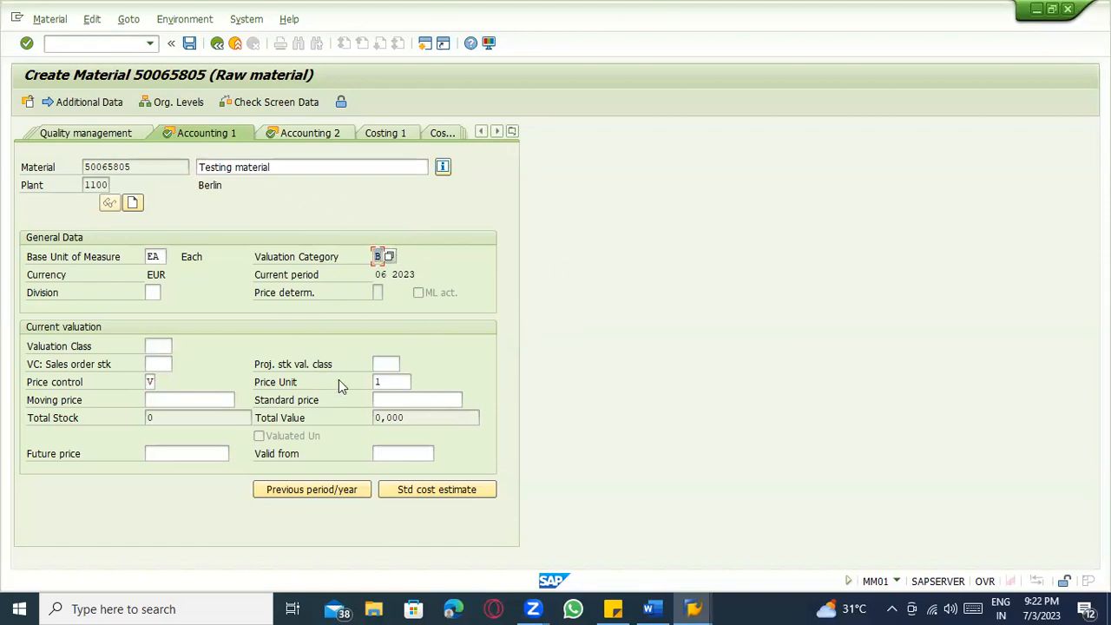
left_click(156, 362)
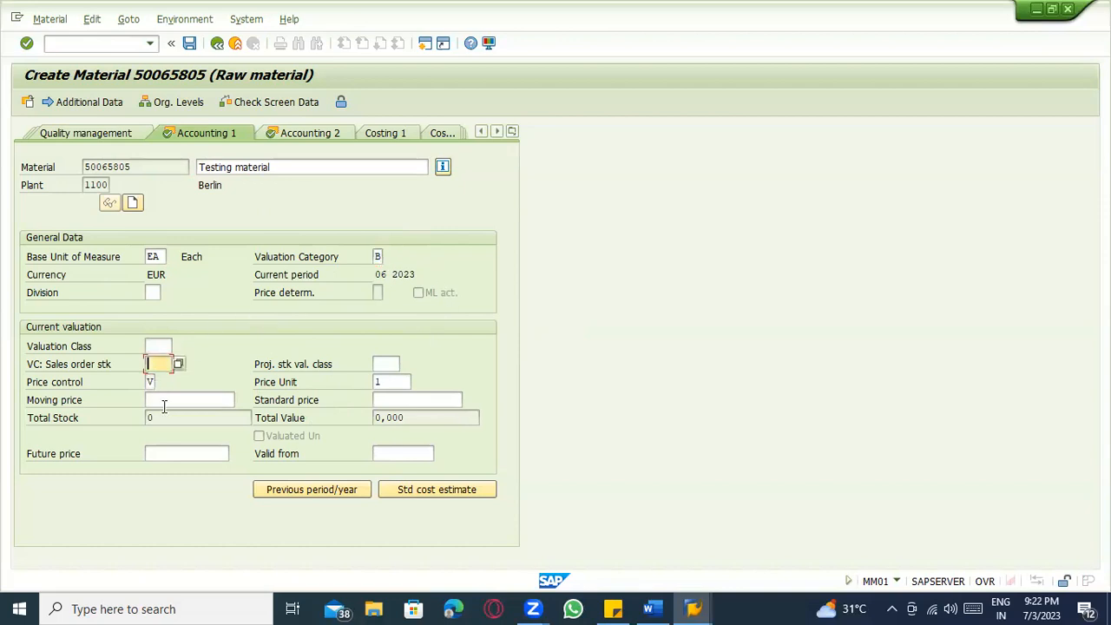
left_click(165, 402)
left_click(157, 345)
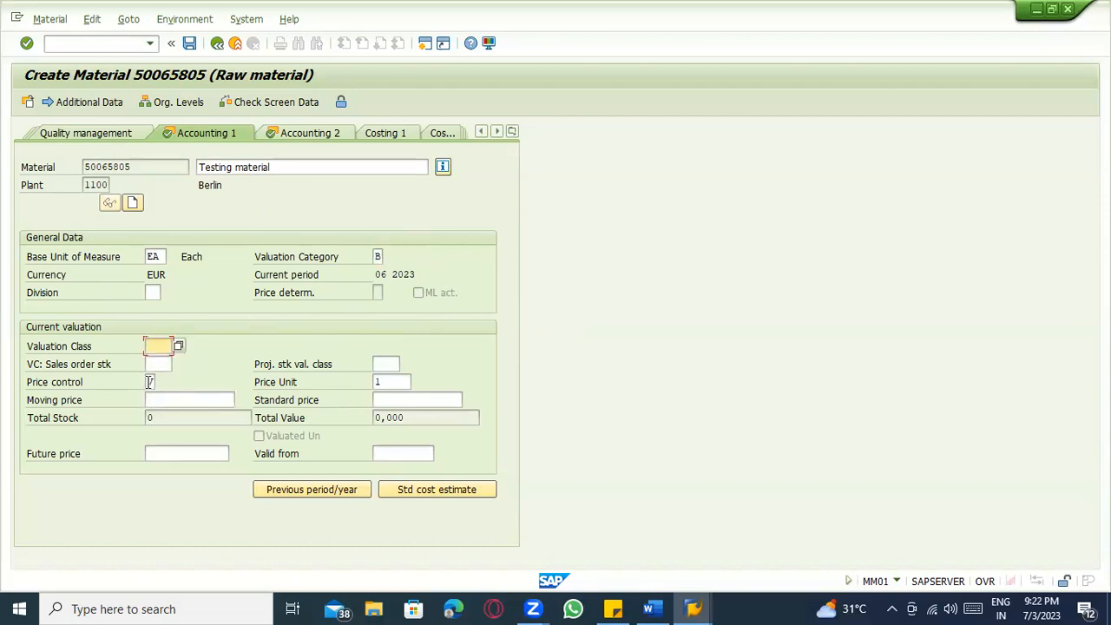
left_click(181, 344)
left_click(274, 103)
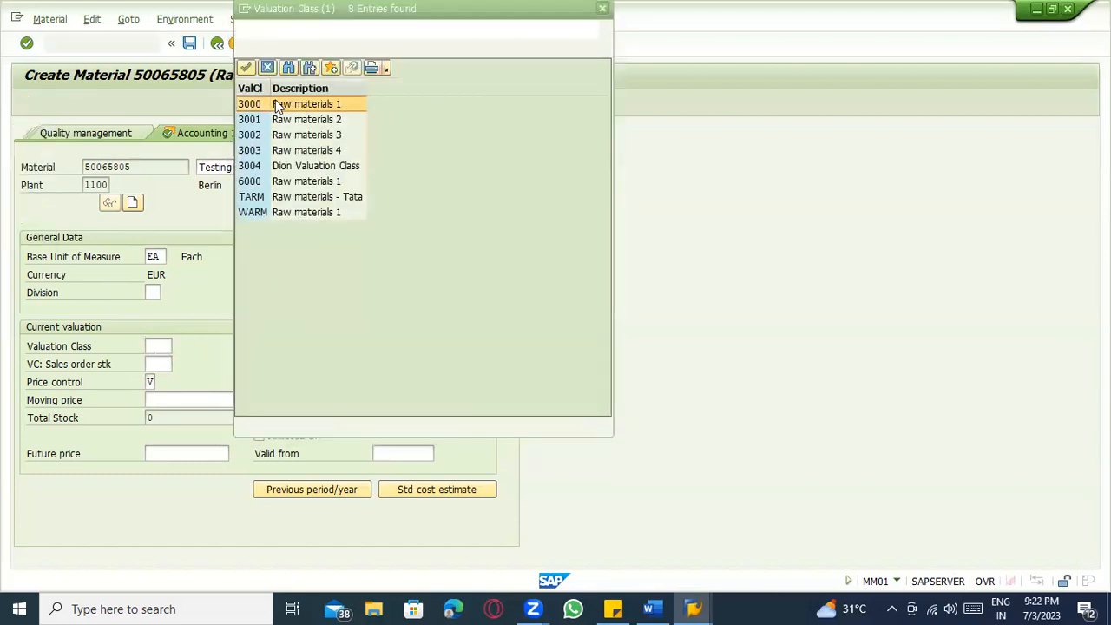
double_click(279, 104)
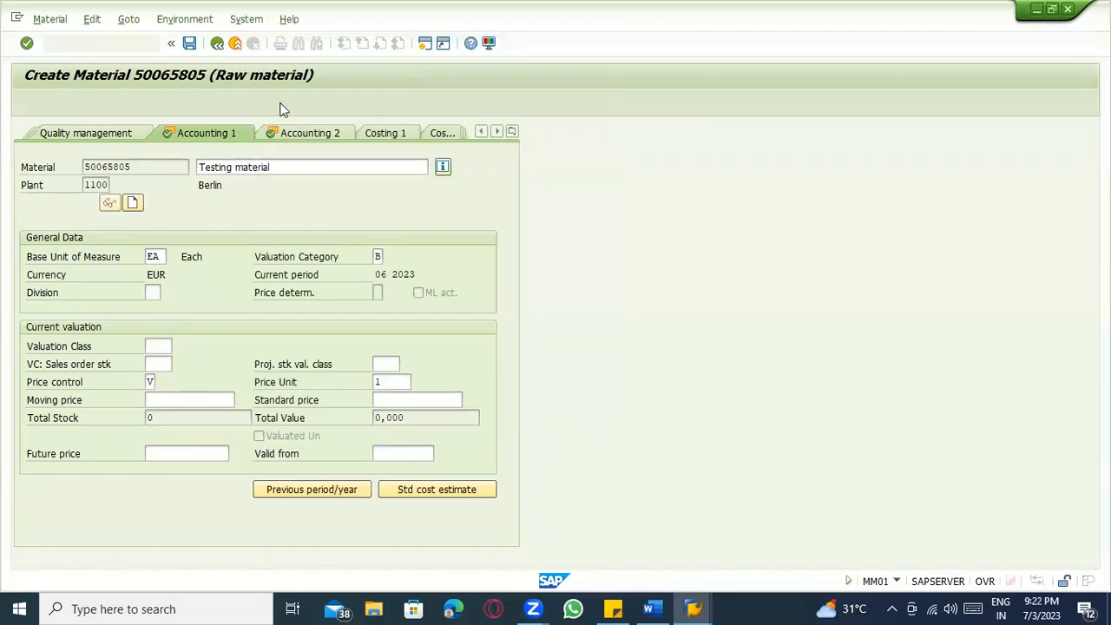
left_click(190, 46)
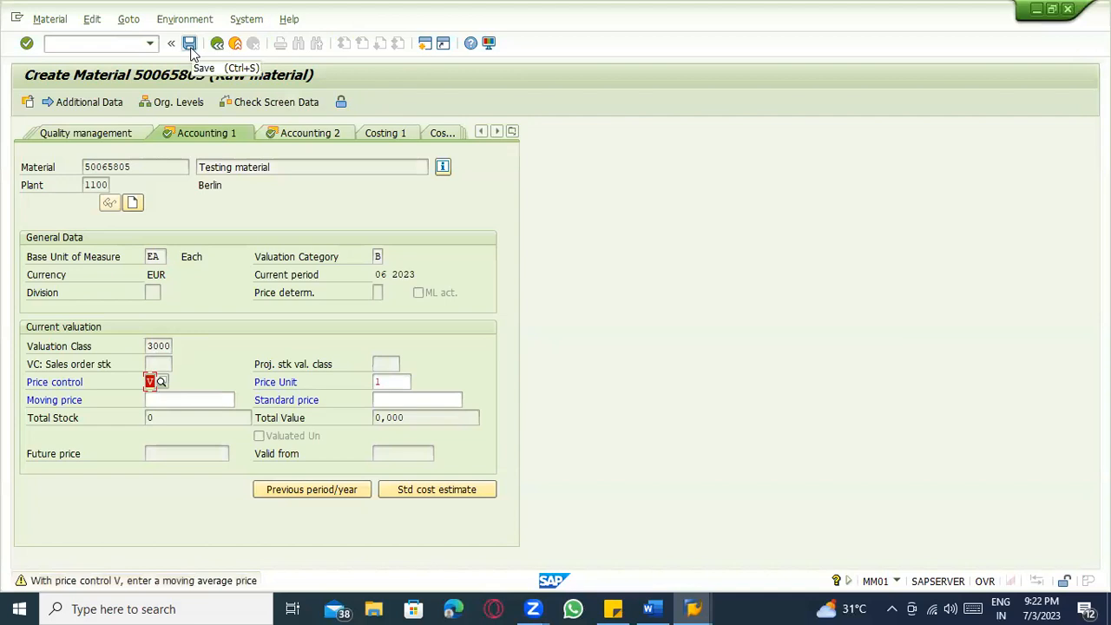
left_click(190, 47)
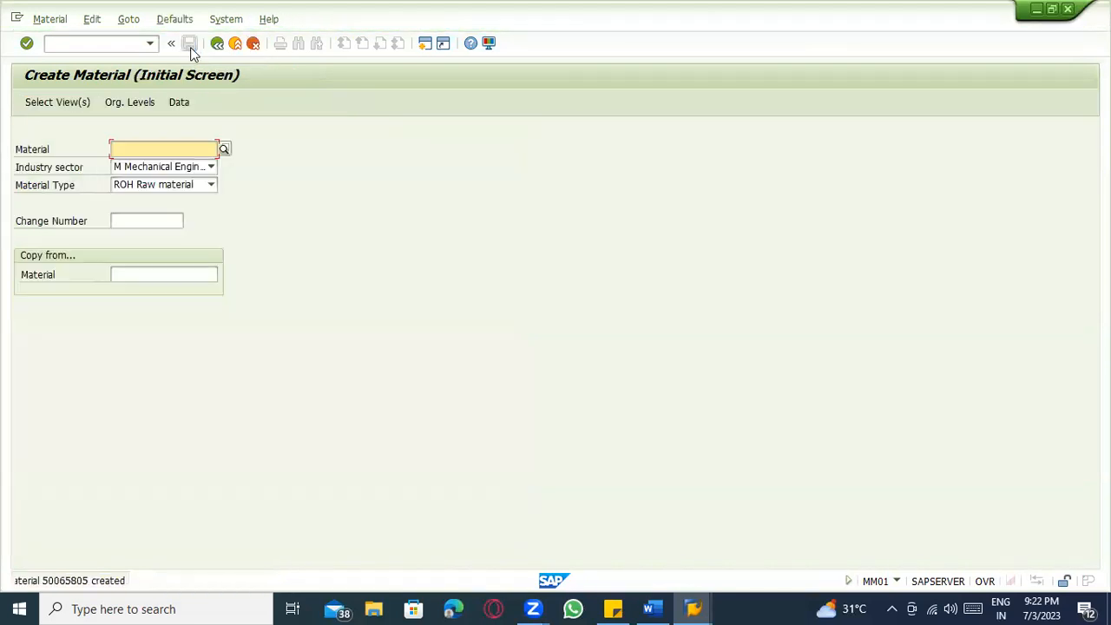
Check material 50065805 via Material > Display, then restart material creation with /omm01.
left_click(50, 18)
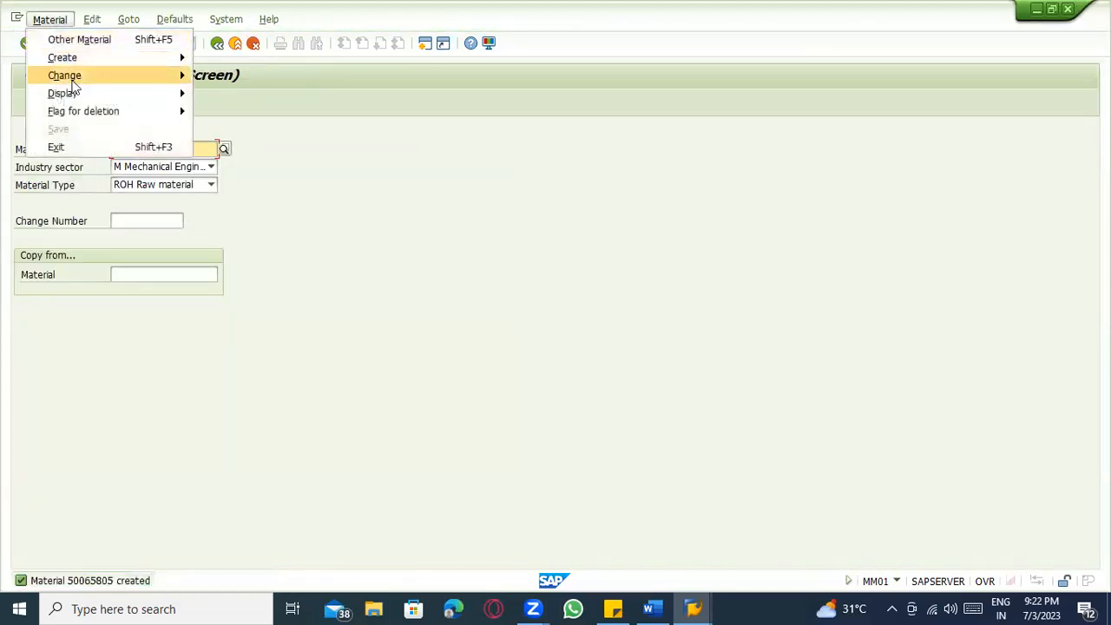
mouse_move(78, 94)
left_click(248, 92)
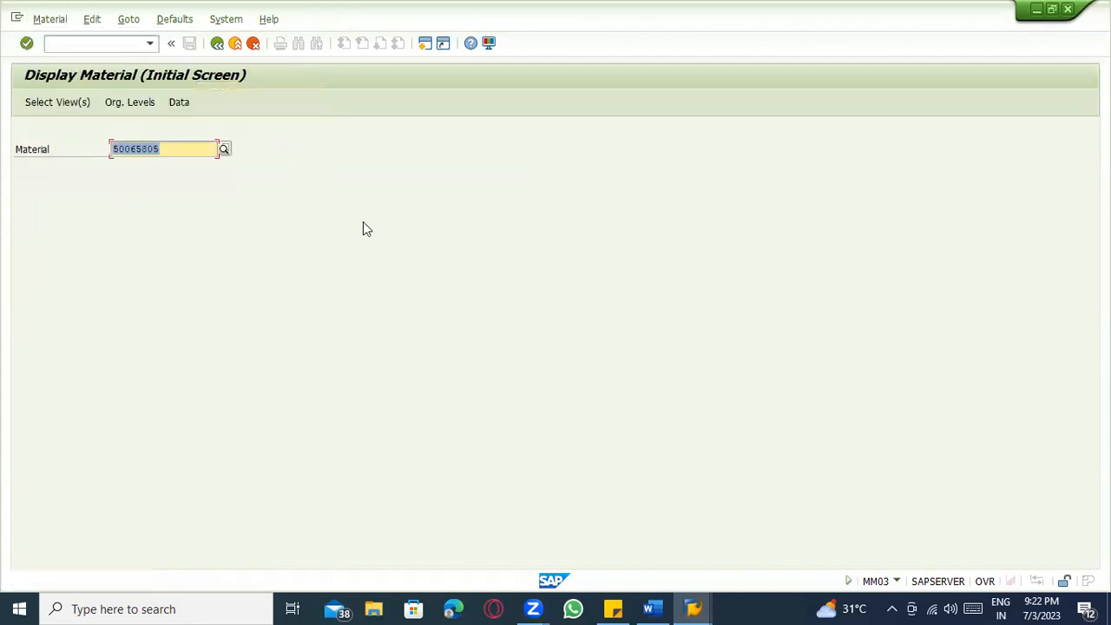
key("Return")
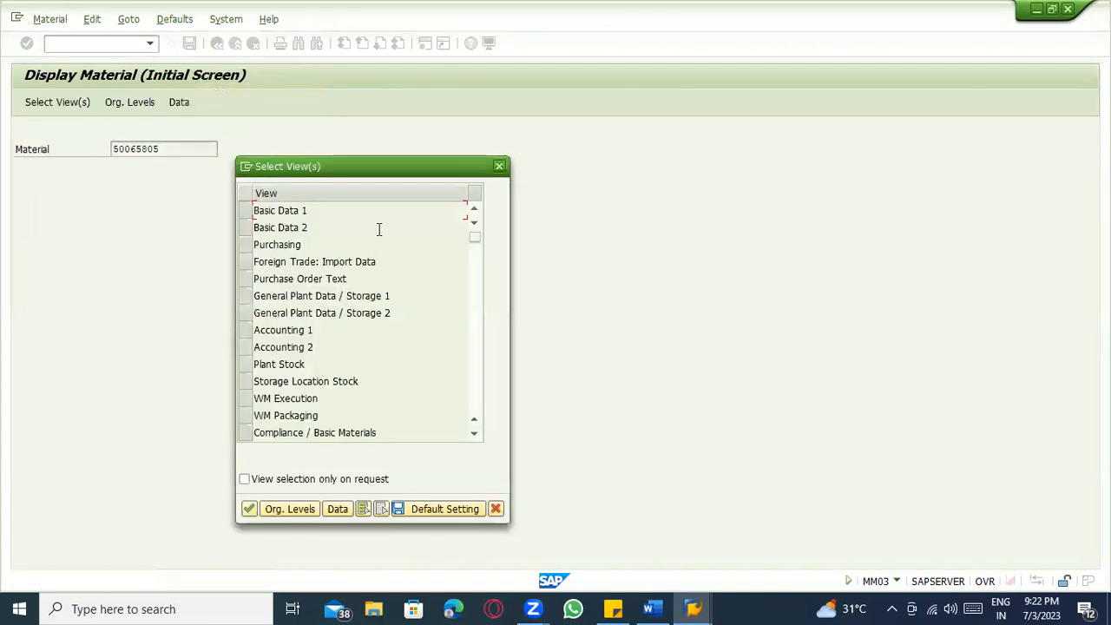
key("Escape")
key("ctrl+c")
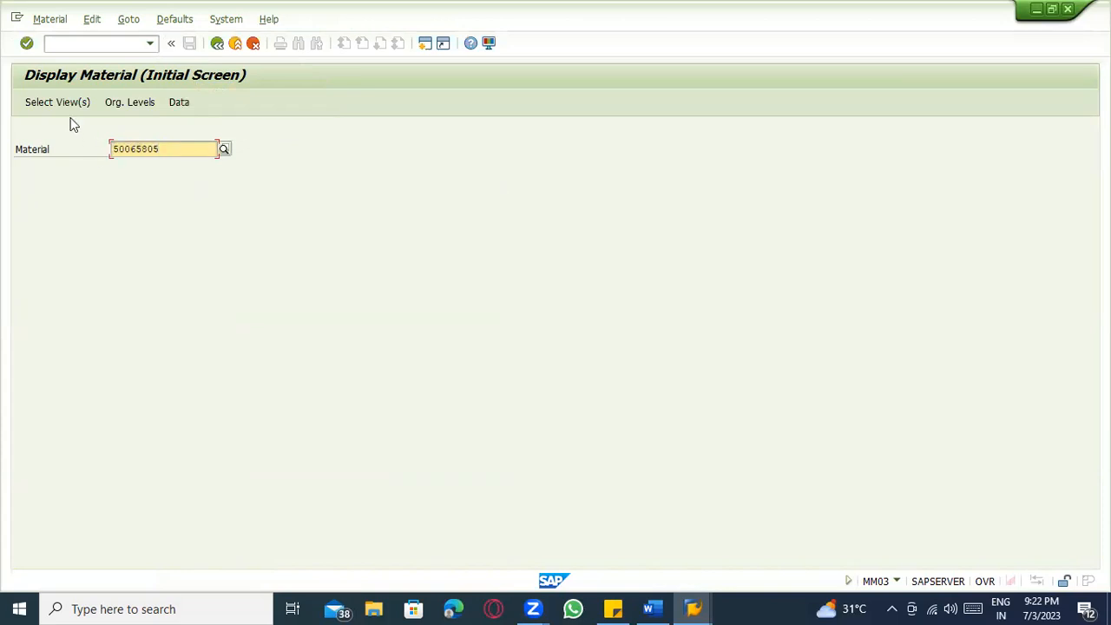
left_click(79, 45)
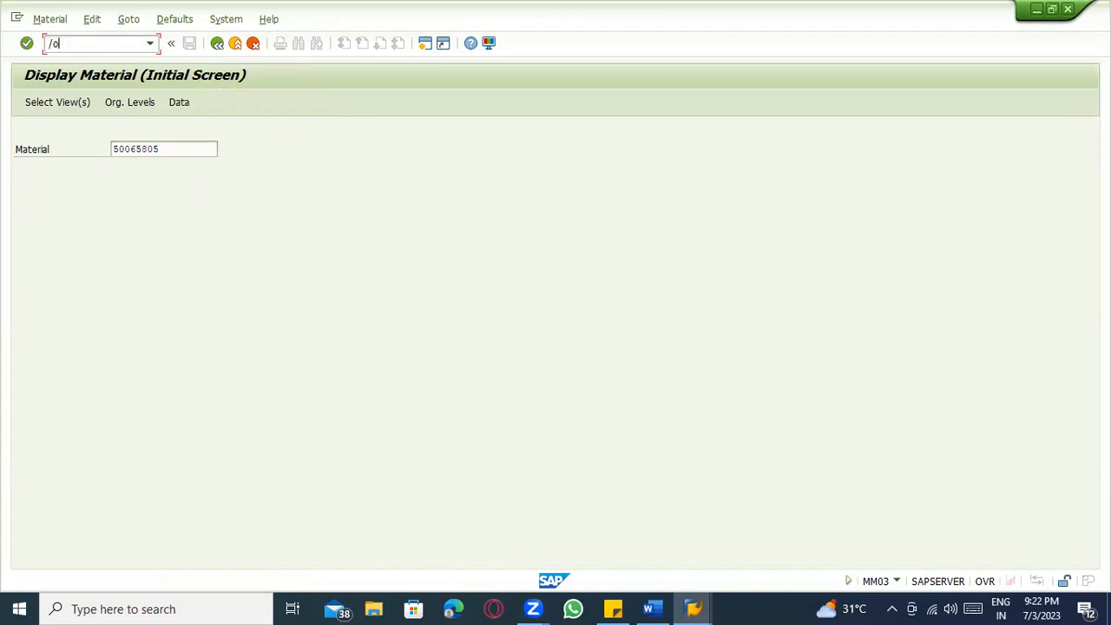
key("Return")
Enter material 50065805 and select the Accounting 1 and Accounting 2 views.
key("ctrl+v")
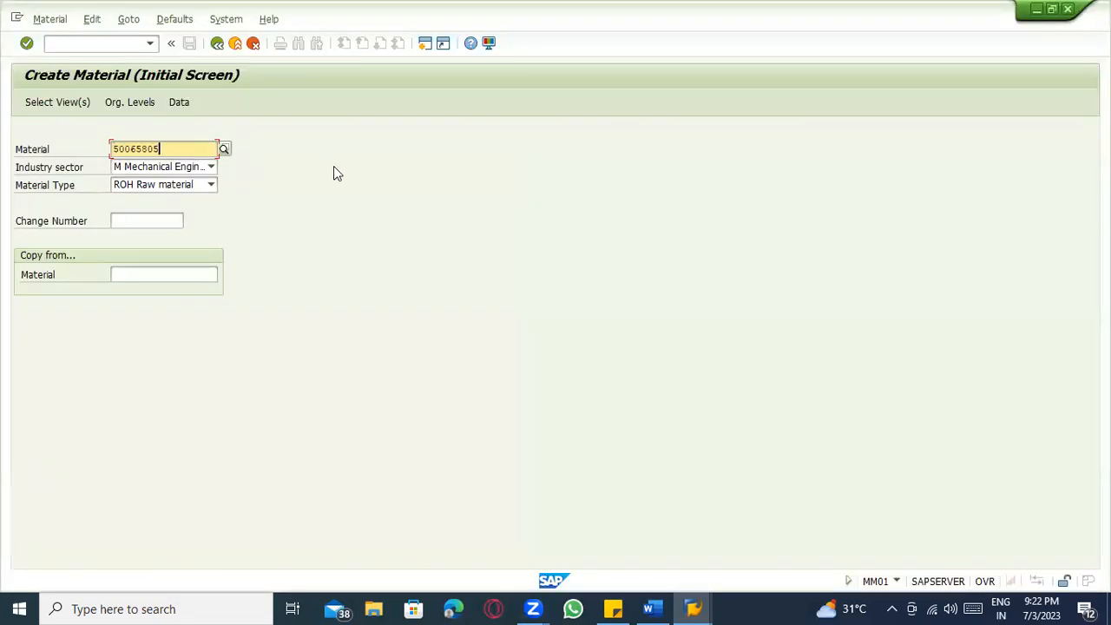
key("Return")
scroll(346, 275, "down", 1)
left_click(252, 470)
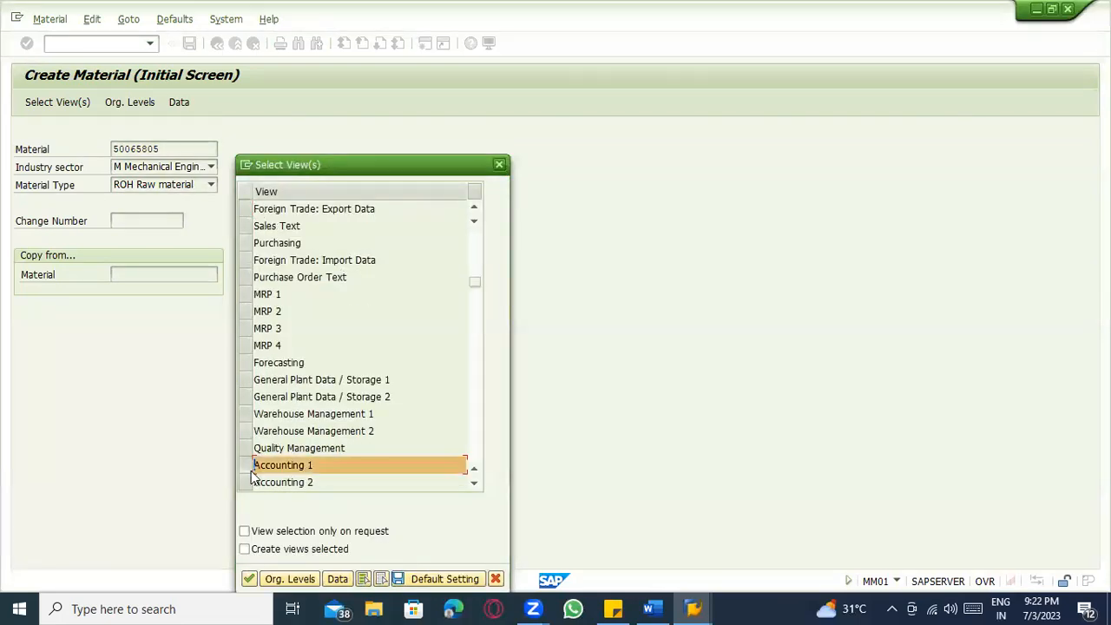
left_click(247, 483)
key("Return")
Choose plant 1100 and valuation type EXT as organizational levels.
key("space")
left_click(263, 193)
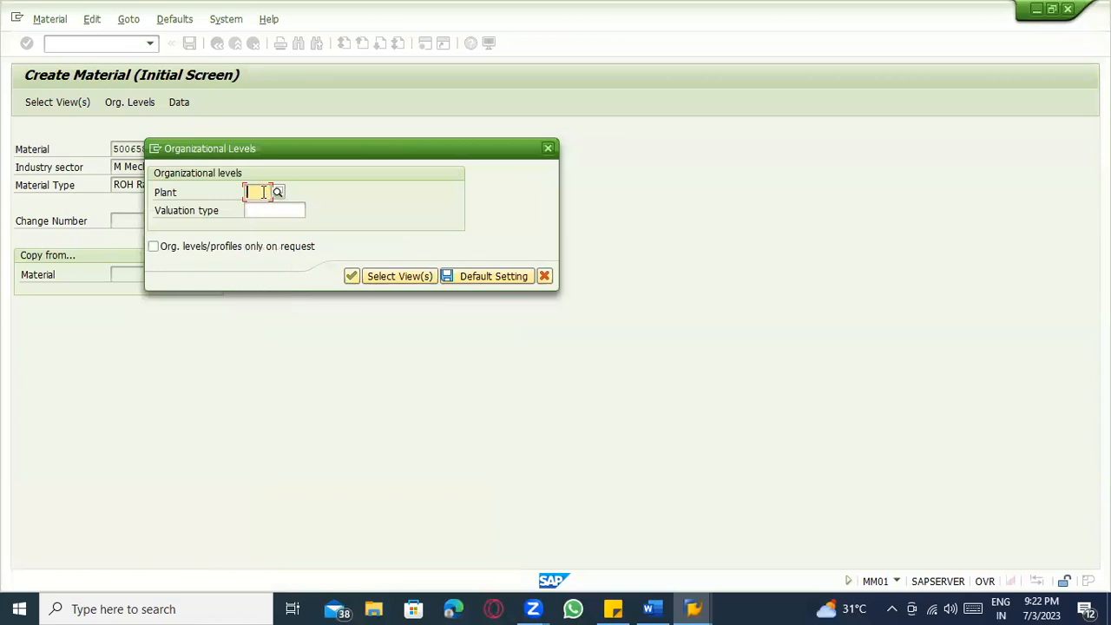
type("1100")
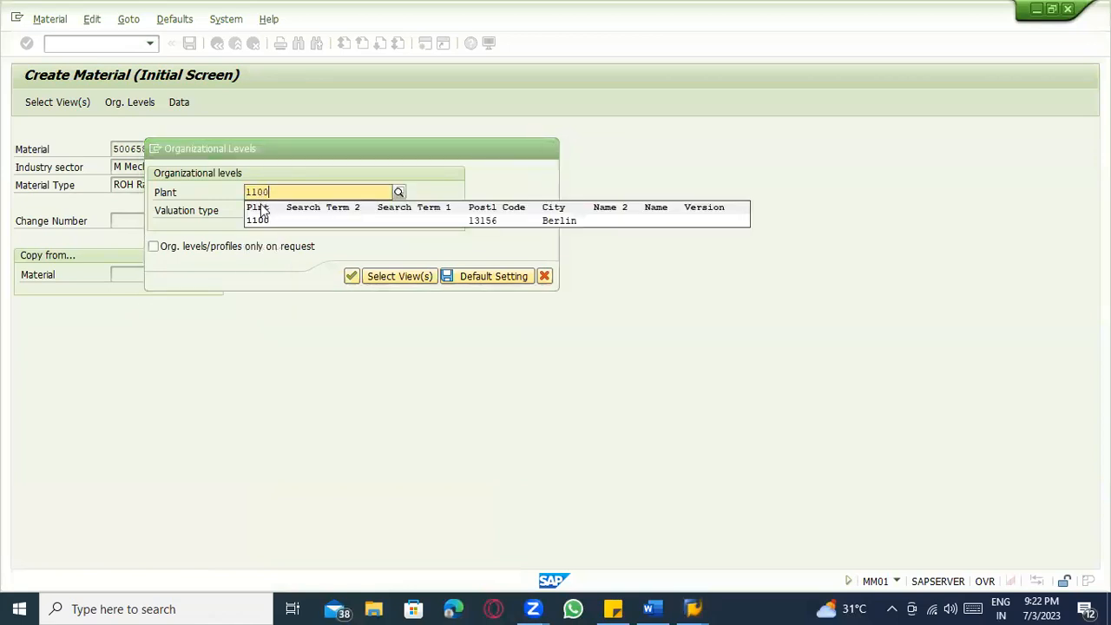
left_click(264, 218)
left_click(312, 211)
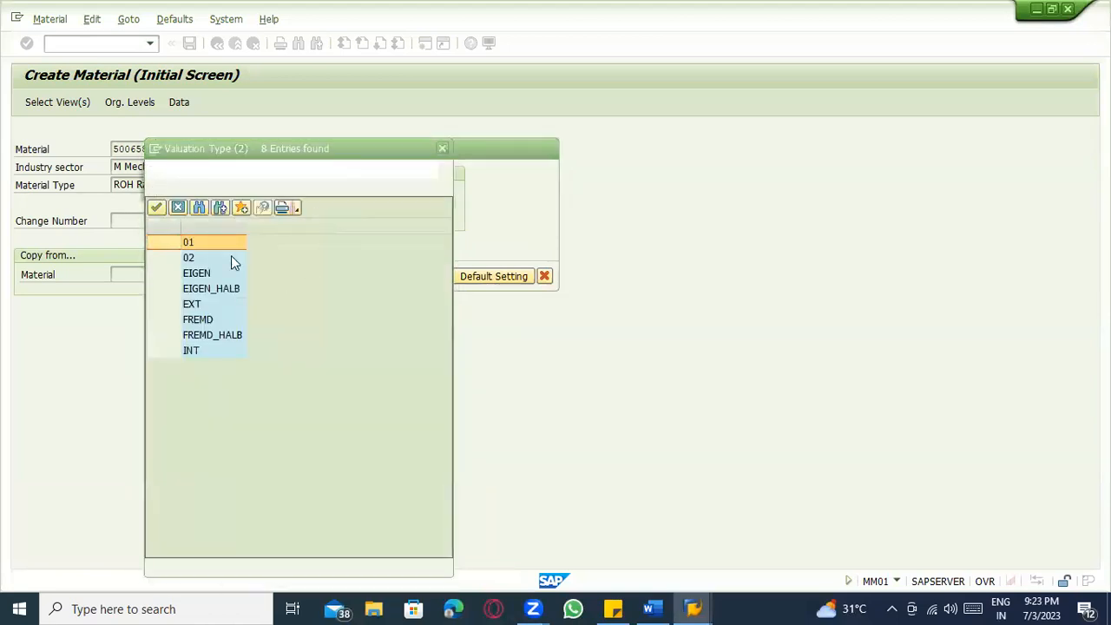
left_click(197, 305)
left_click(204, 352)
double_click(187, 306)
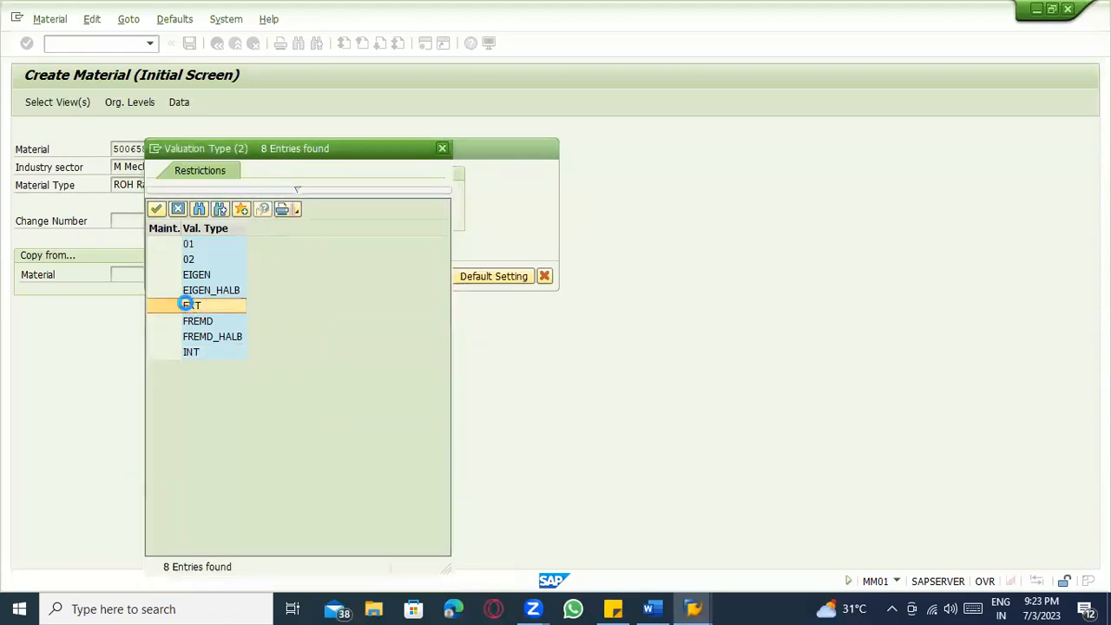
left_click(355, 275)
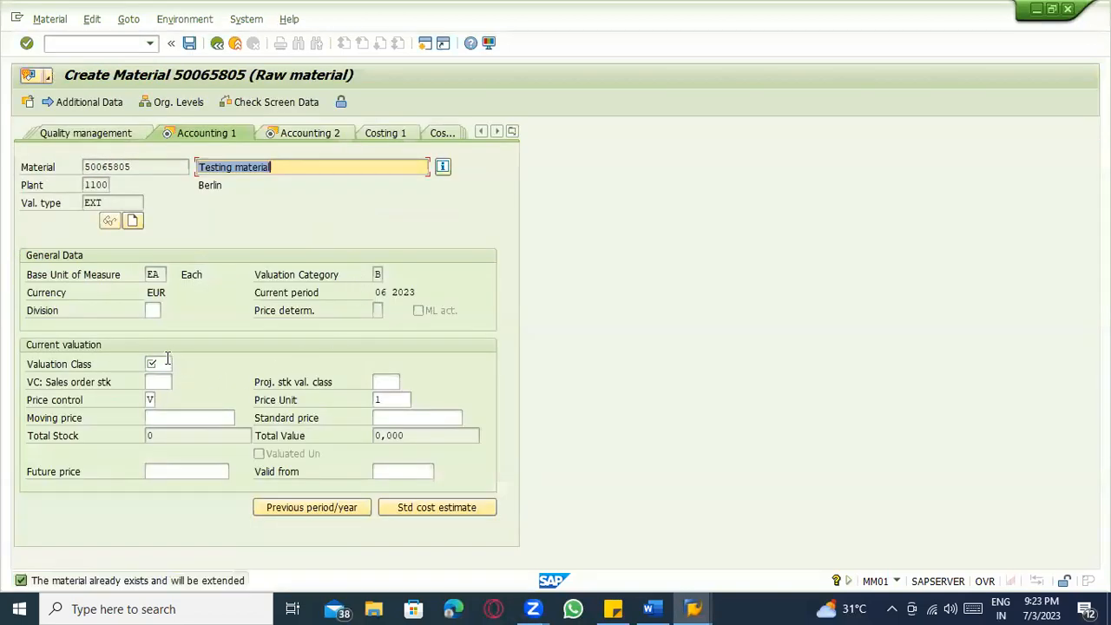
Set valuation class 3004 on Accounting 1 and save the EXT extension.
left_click(168, 358)
left_click(178, 365)
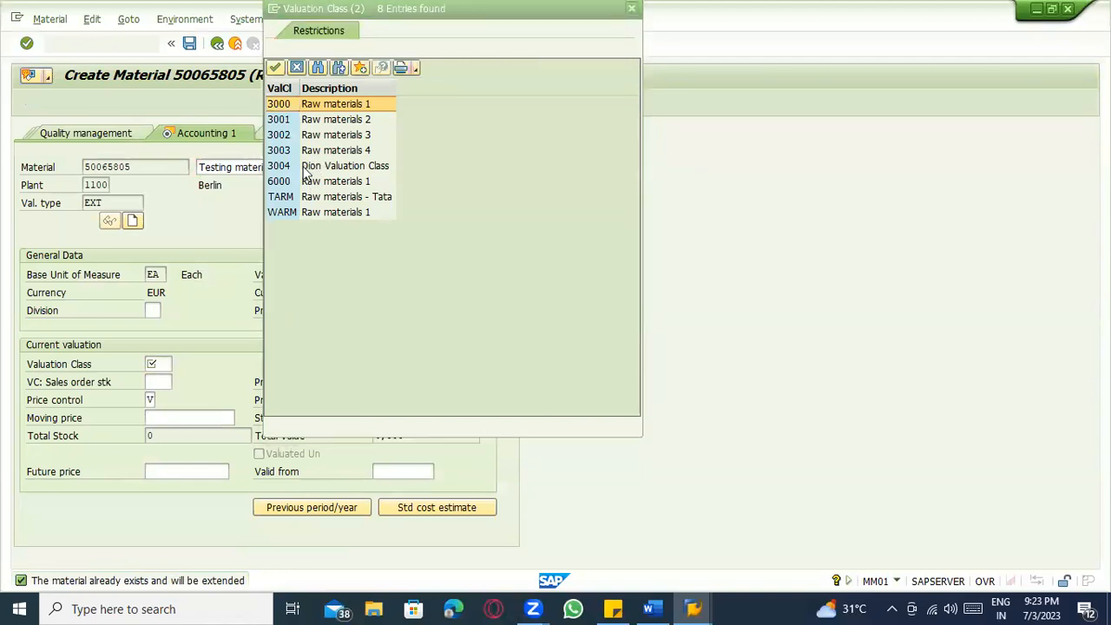
double_click(305, 173)
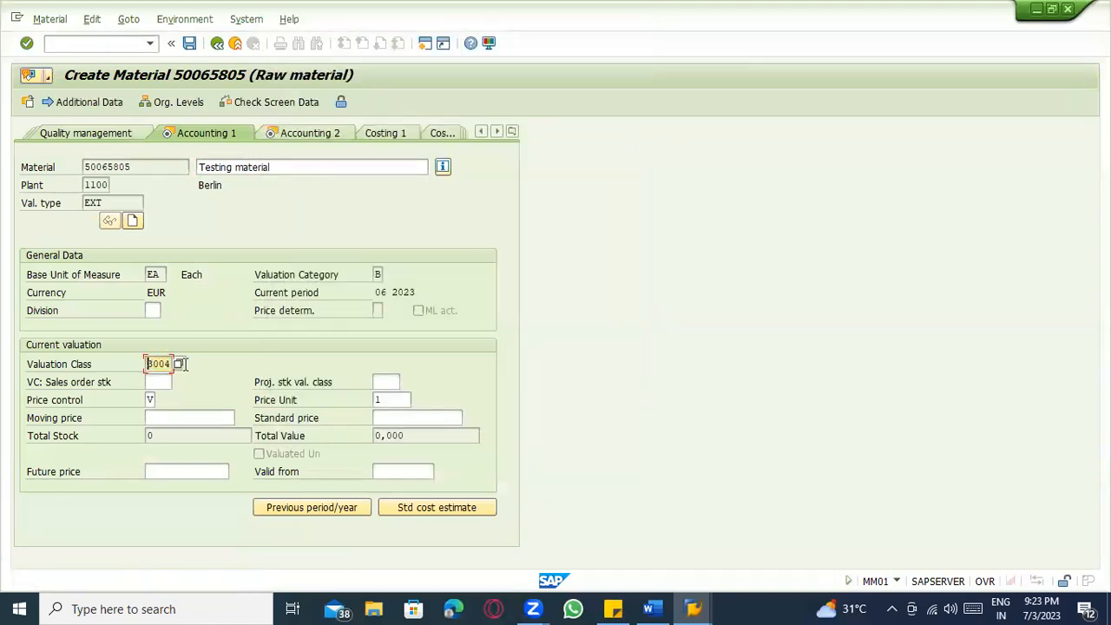
left_click(168, 417)
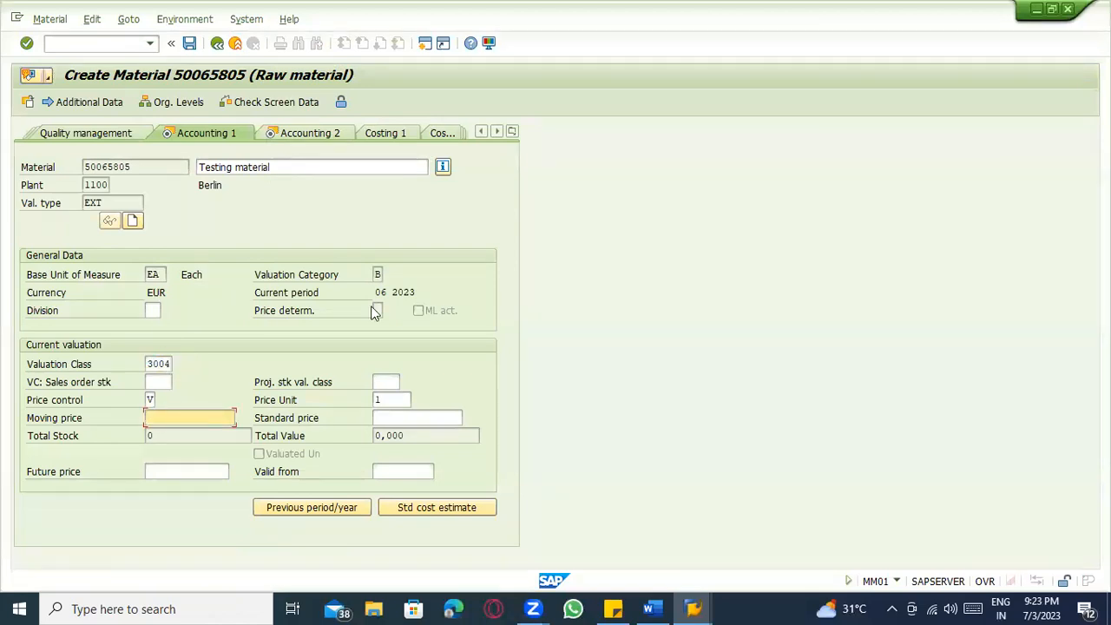
left_click(402, 417)
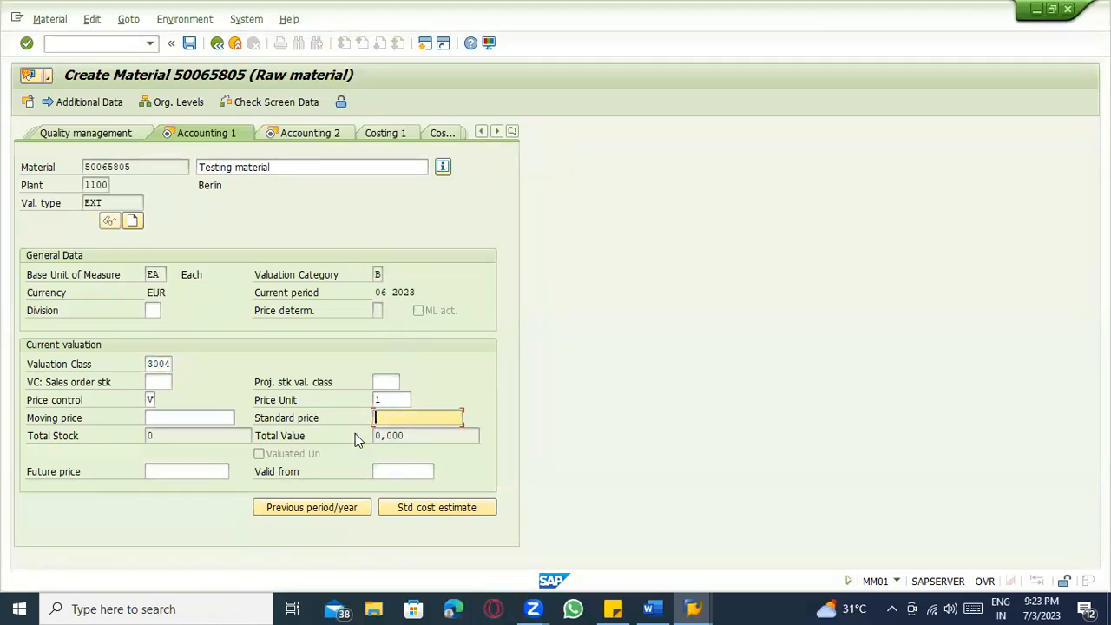
left_click(151, 418)
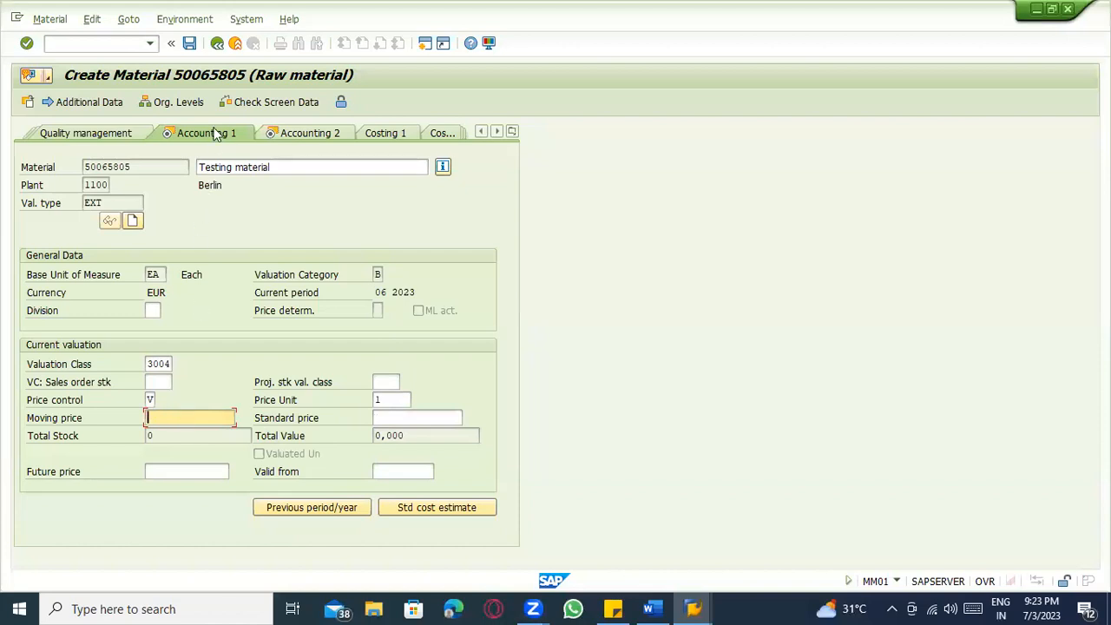
left_click(190, 43)
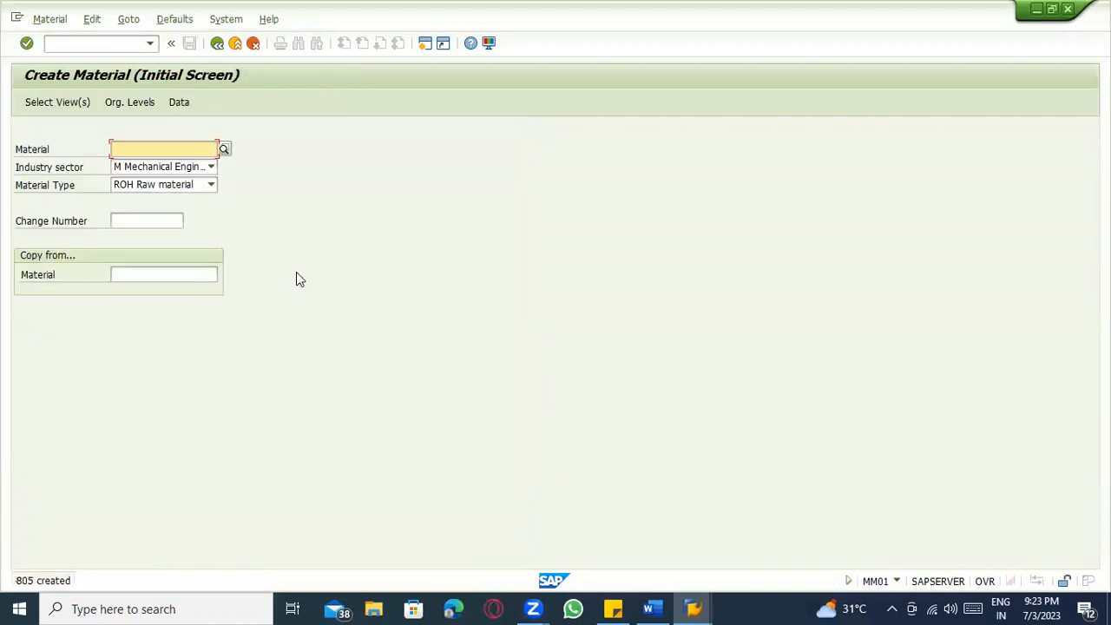
Enter material 50065805 from history and select the Accounting 1 and Accounting 2 views.
left_click(156, 150)
left_click(150, 165)
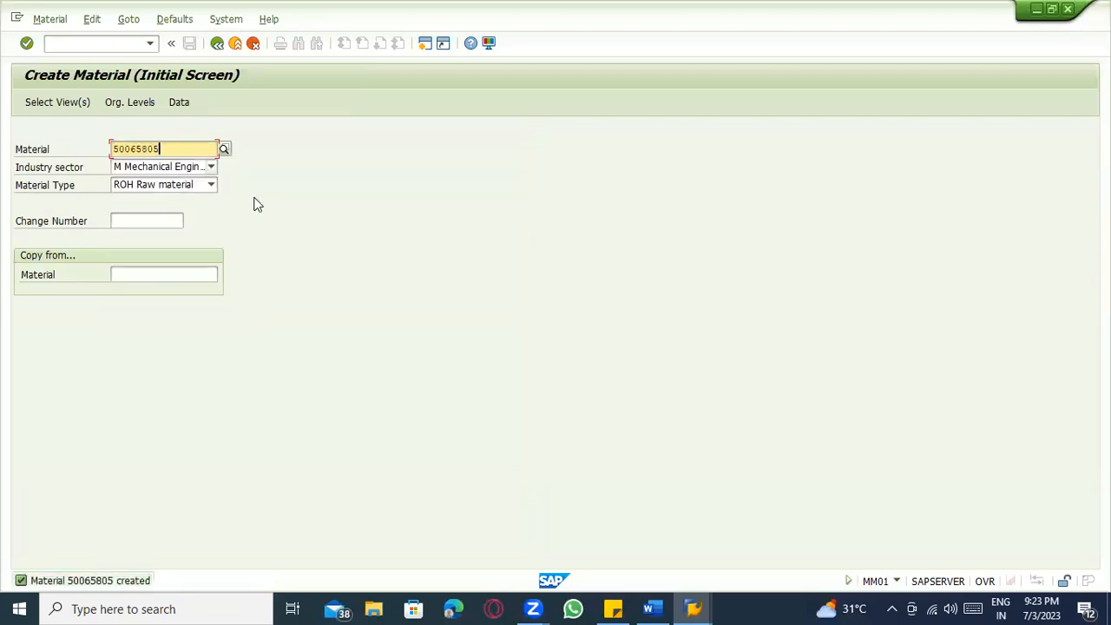
key("Return")
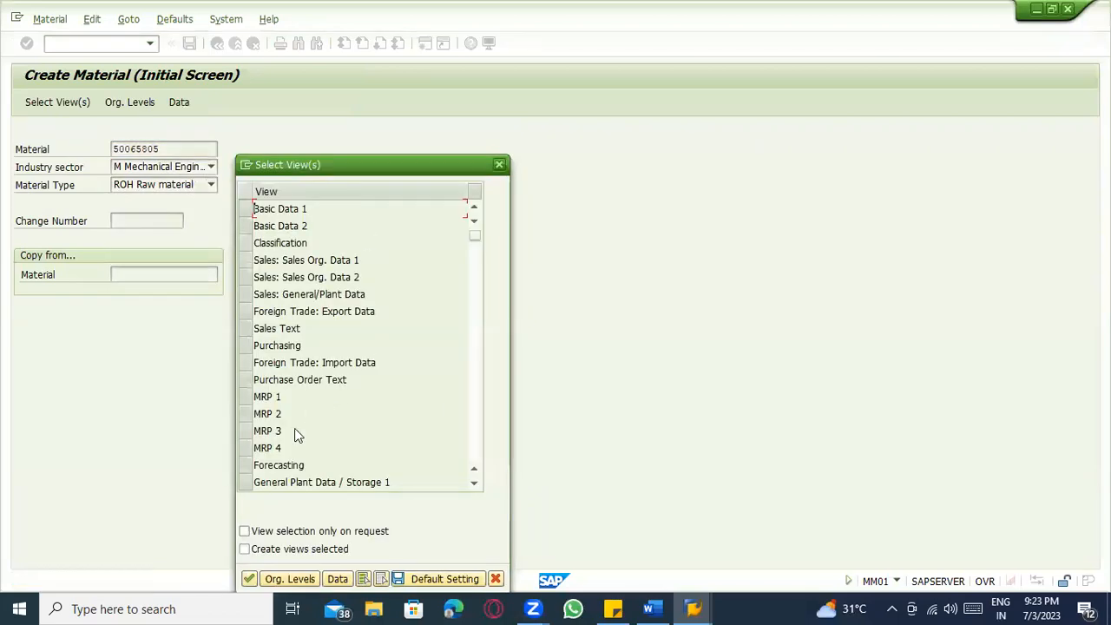
scroll(294, 430, "down", 2)
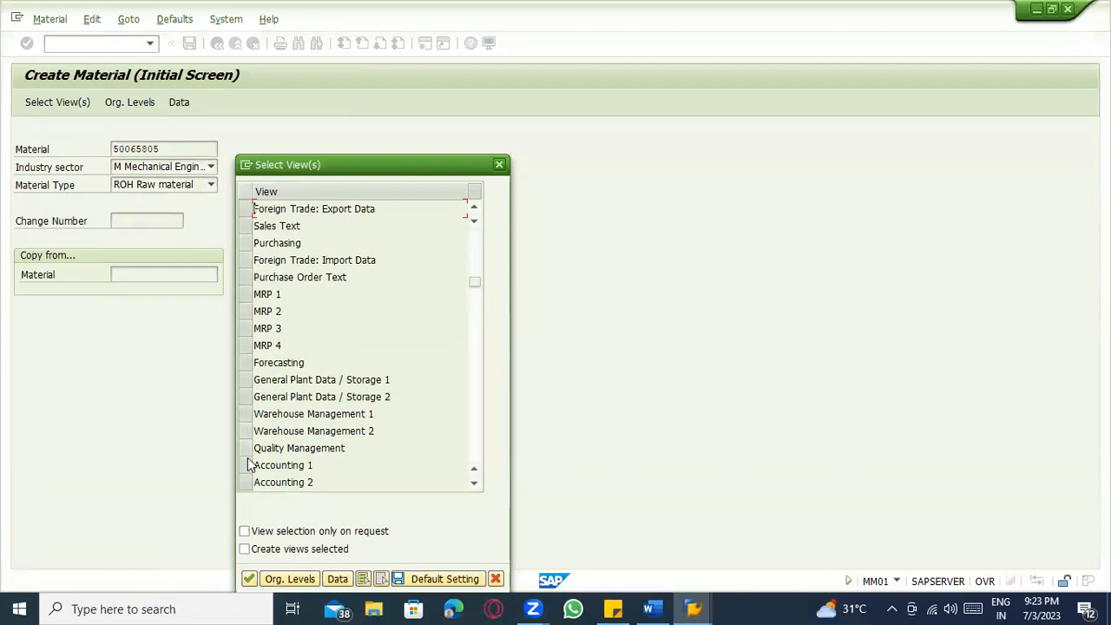
left_click_drag(246, 466, 245, 483)
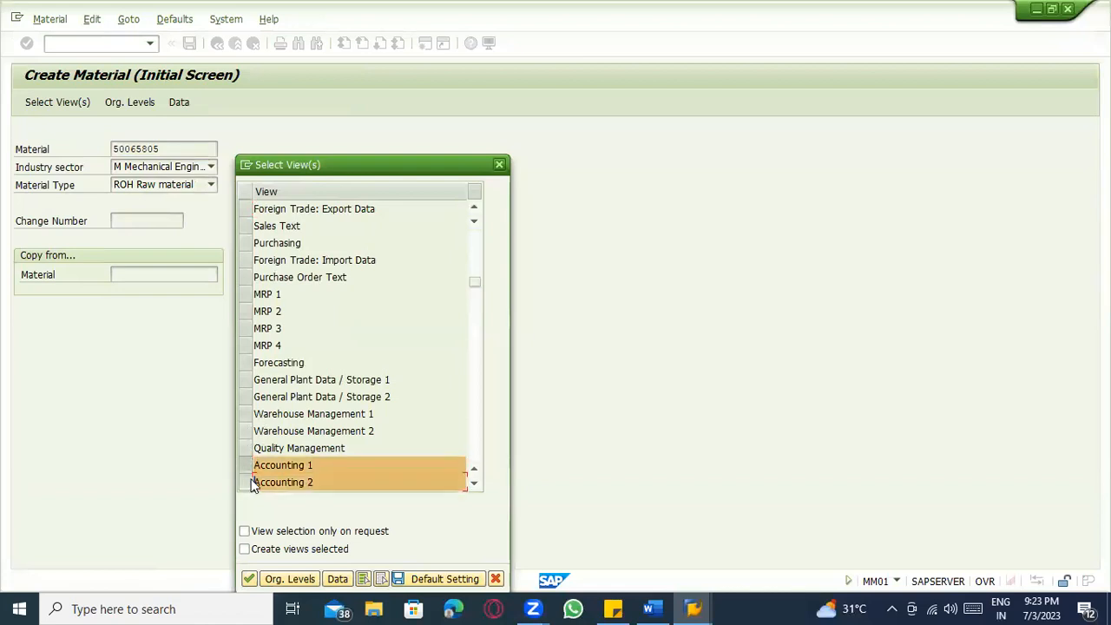
key("Return")
Choose plant 1100 and valuation type INT as organizational levels.
key("BackSpace")
left_click(258, 209)
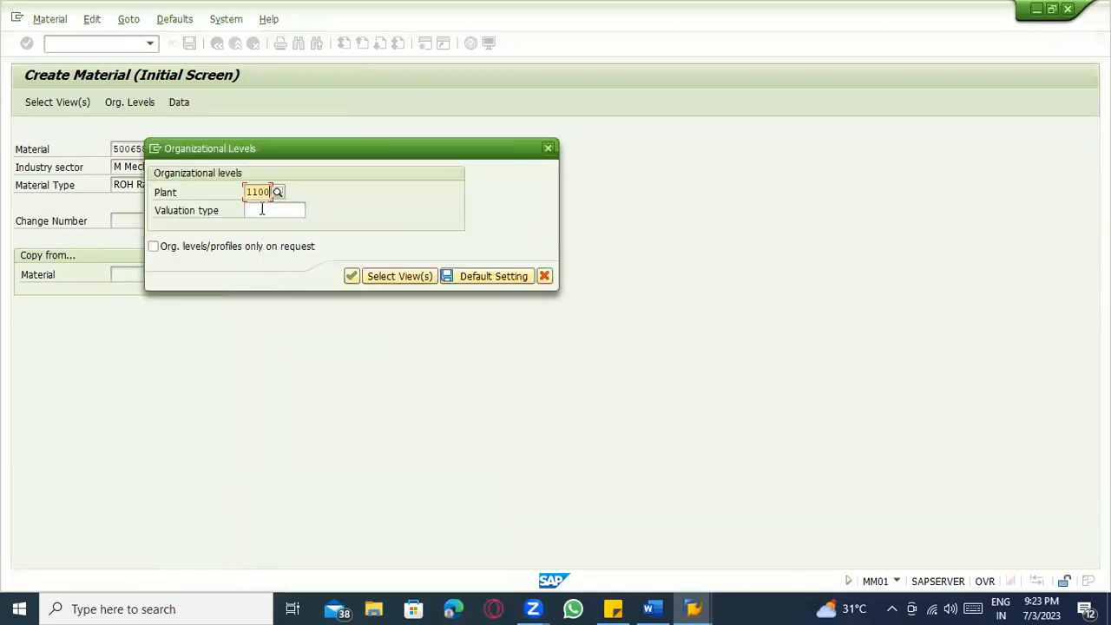
key("Return")
key("F4")
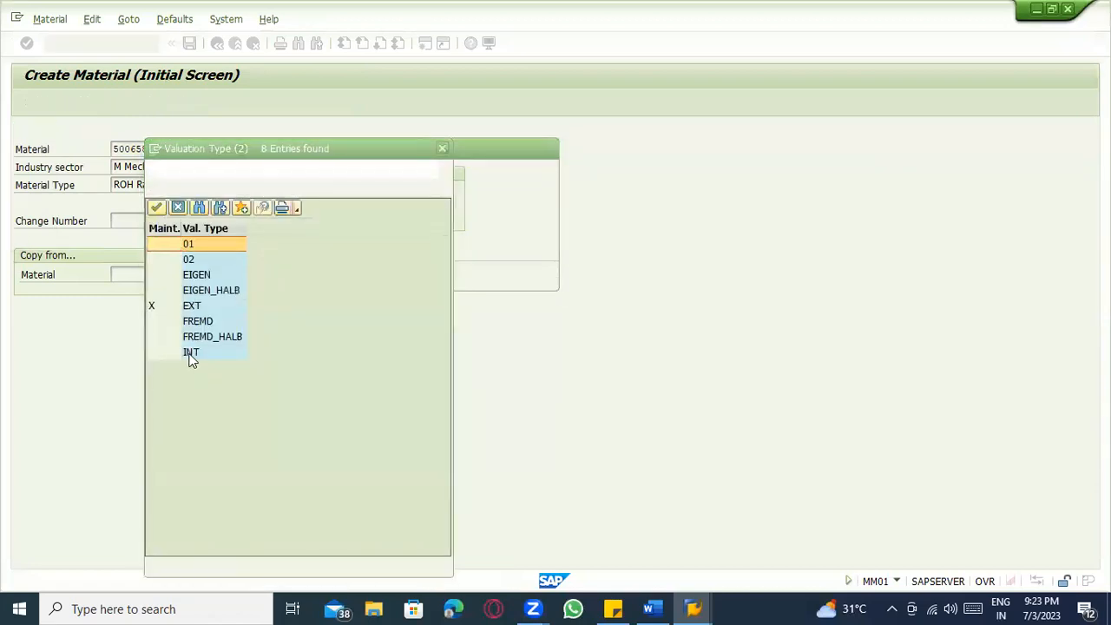
left_click(190, 354)
double_click(190, 354)
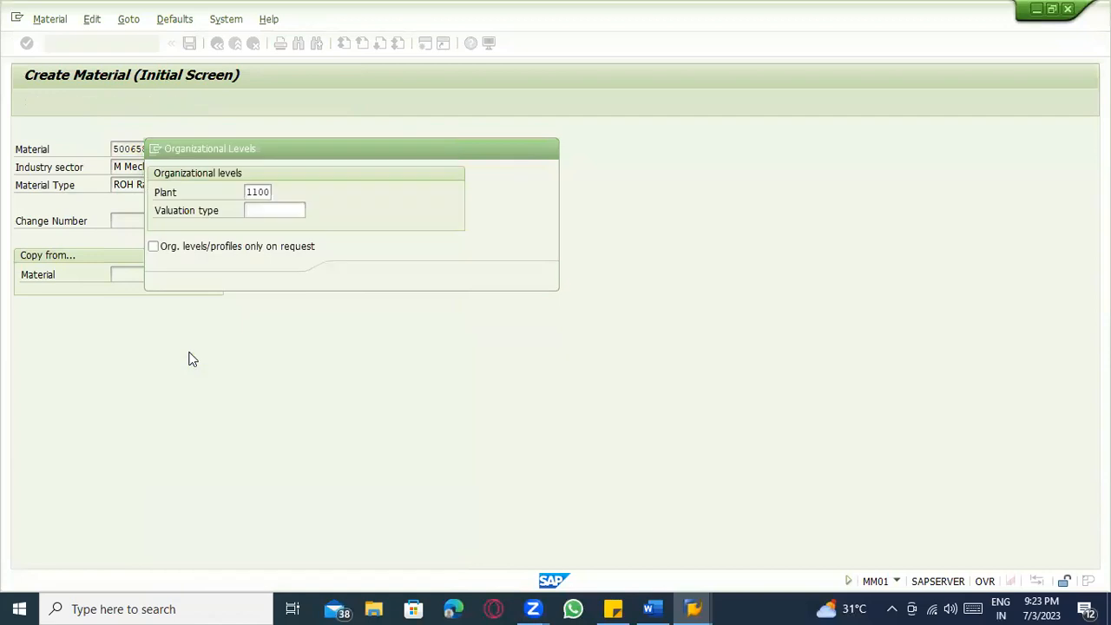
left_click(350, 276)
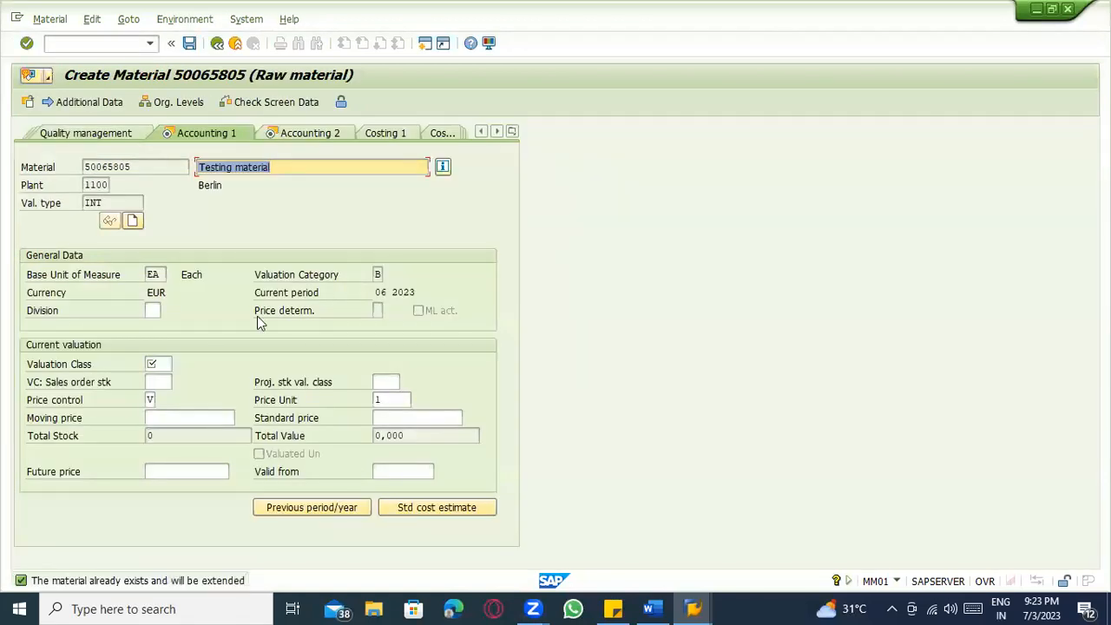
Set valuation class 3003 (Raw materials 4) on Accounting 1.
left_click(172, 365)
key("F4")
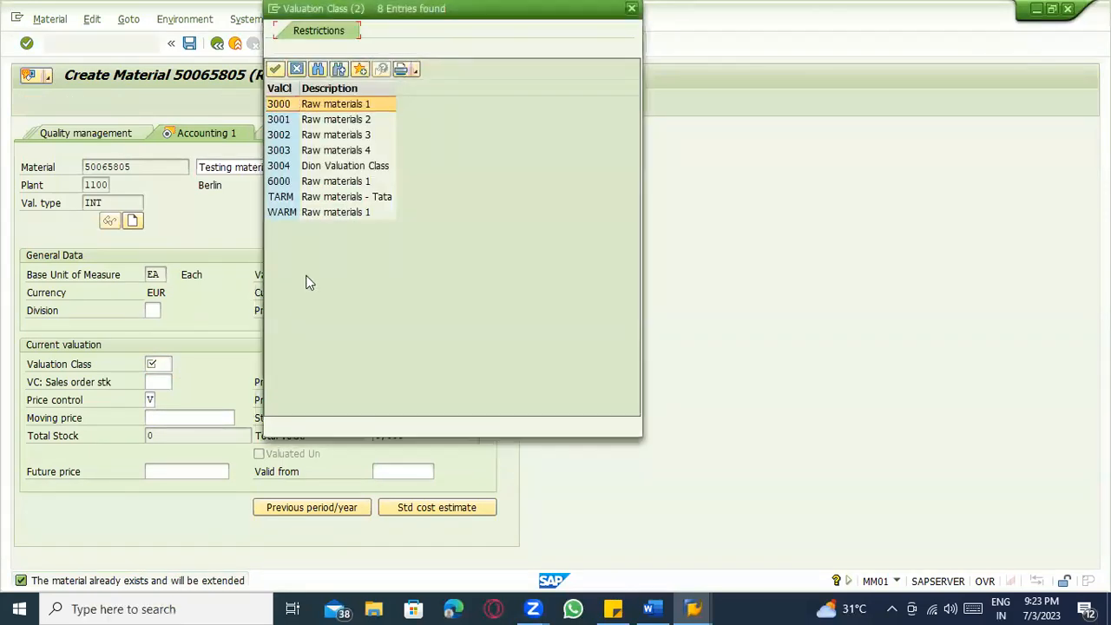
left_click(330, 171)
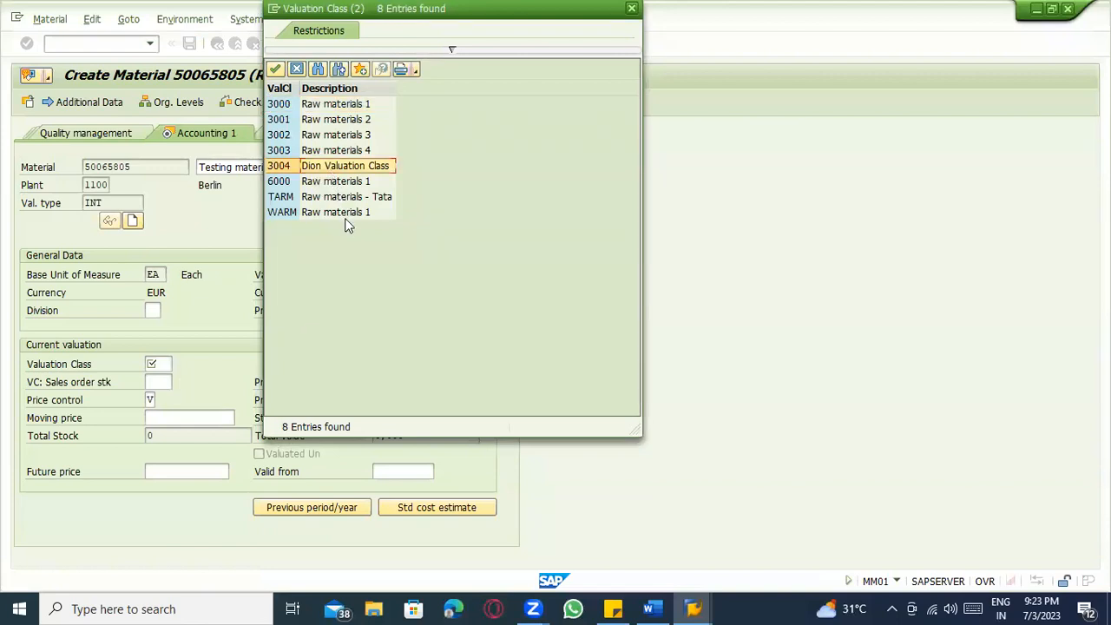
left_click(321, 153)
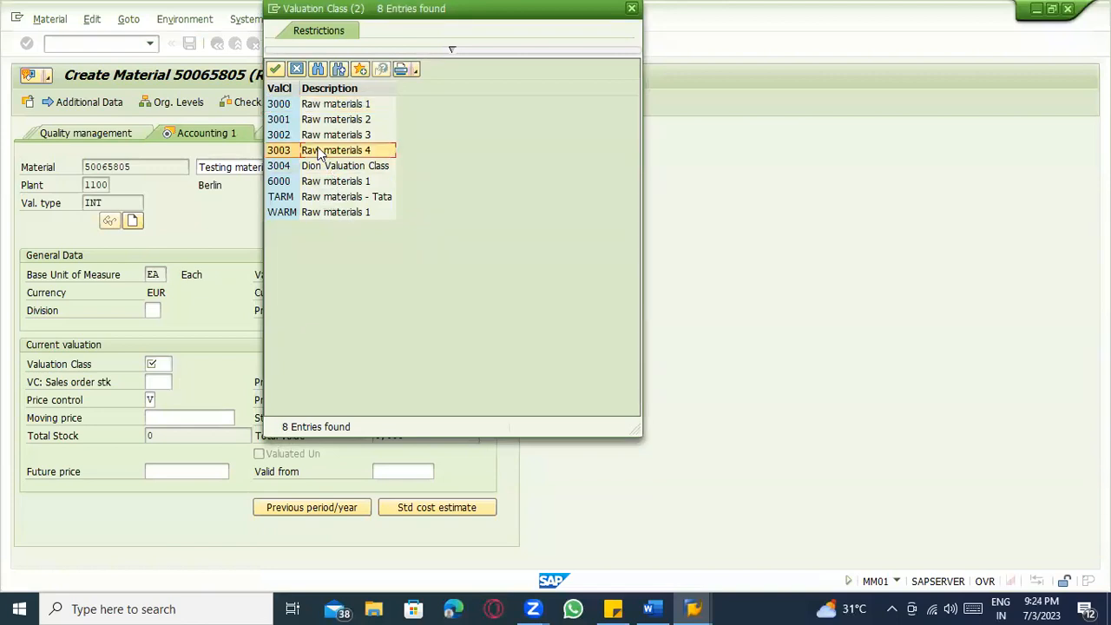
double_click(320, 153)
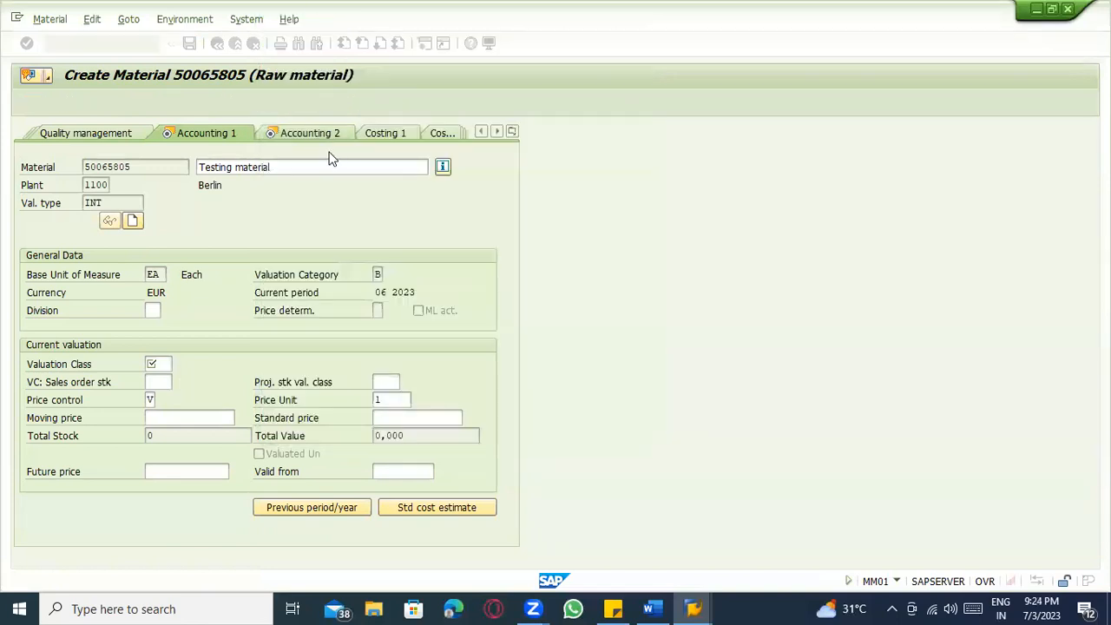
Change price control to S and enter standard price 100.
left_click(157, 401)
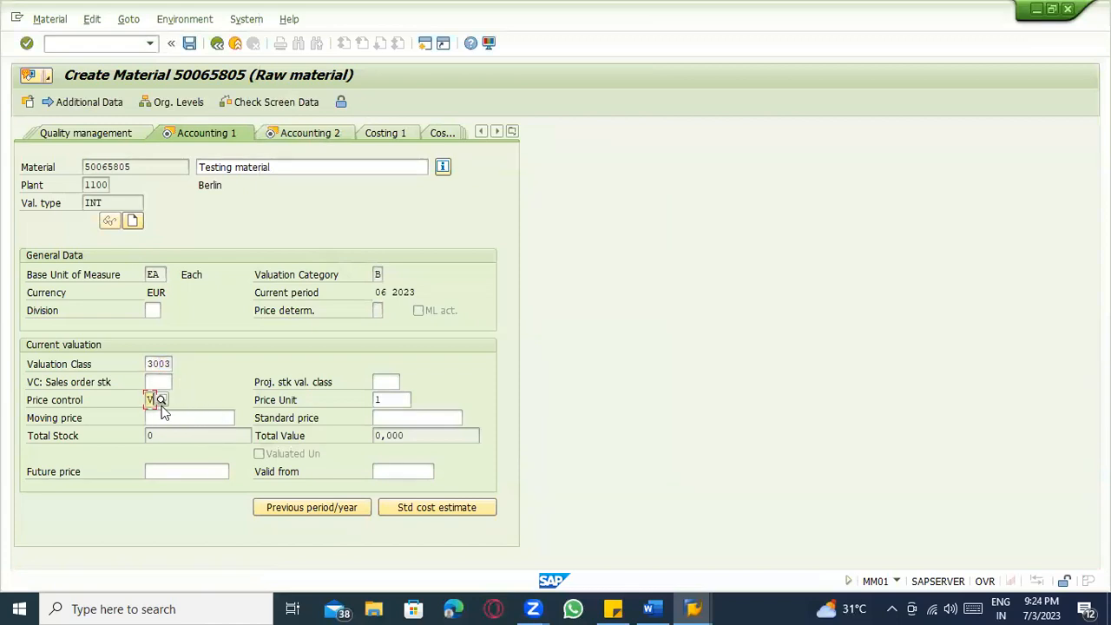
key("BackSpace")
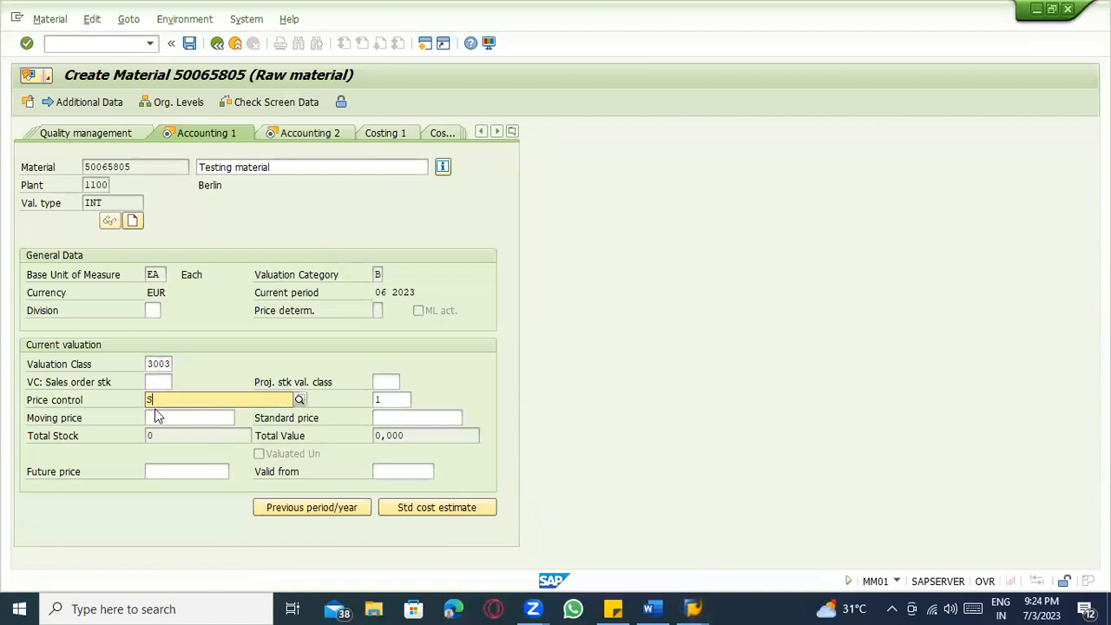
left_click(161, 400)
left_click(161, 426)
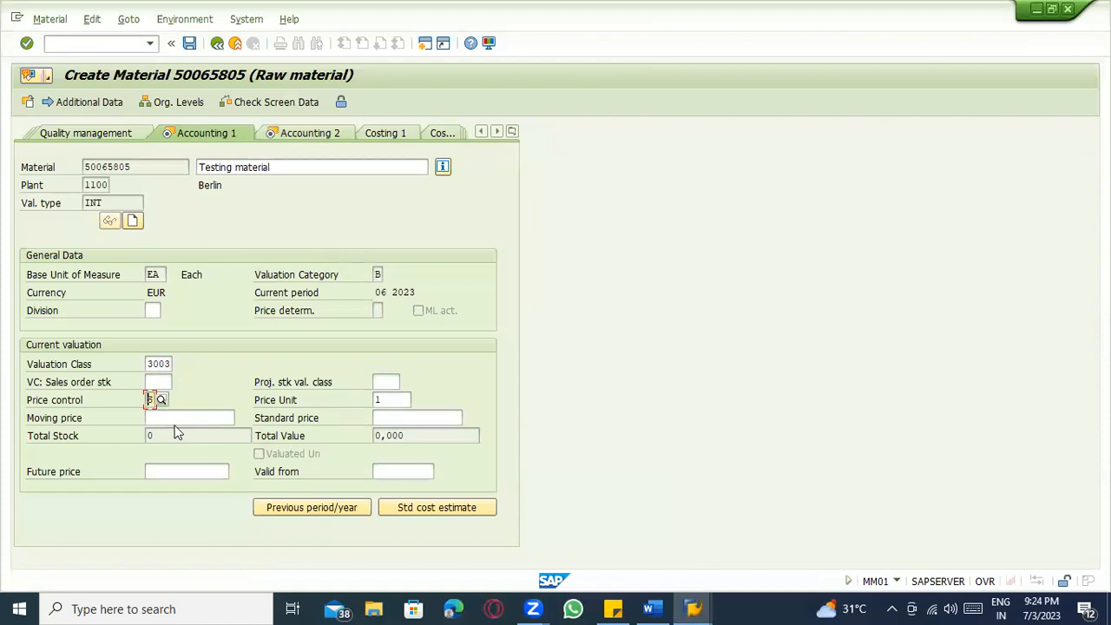
left_click(175, 418)
left_click(150, 399)
left_click(405, 428)
left_click(404, 415)
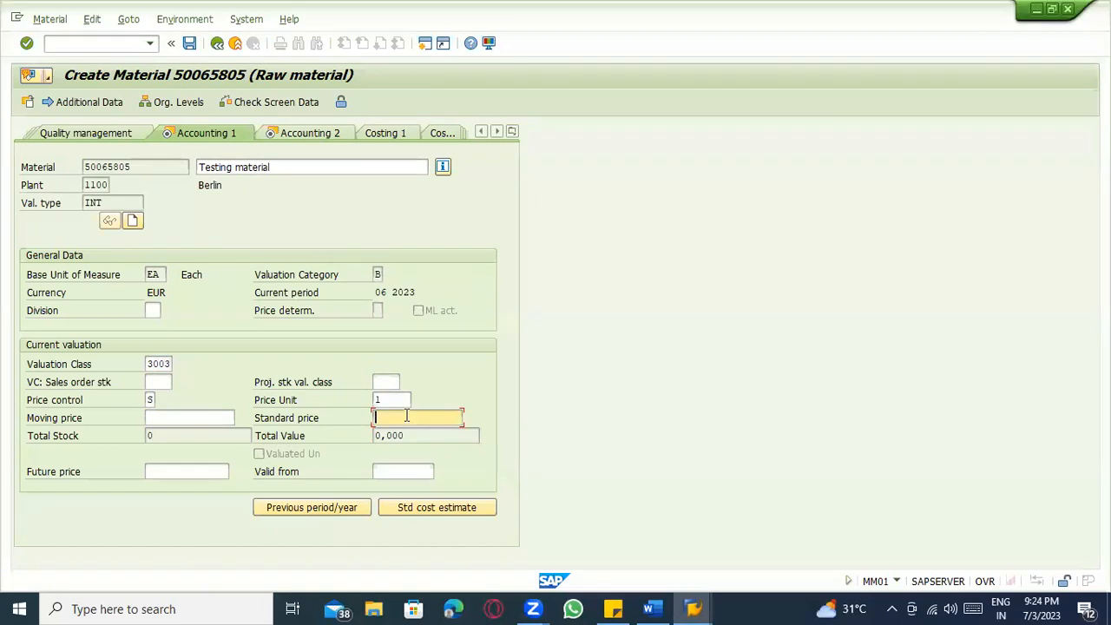
type("100")
key("Return")
key("Return")
key("Return")
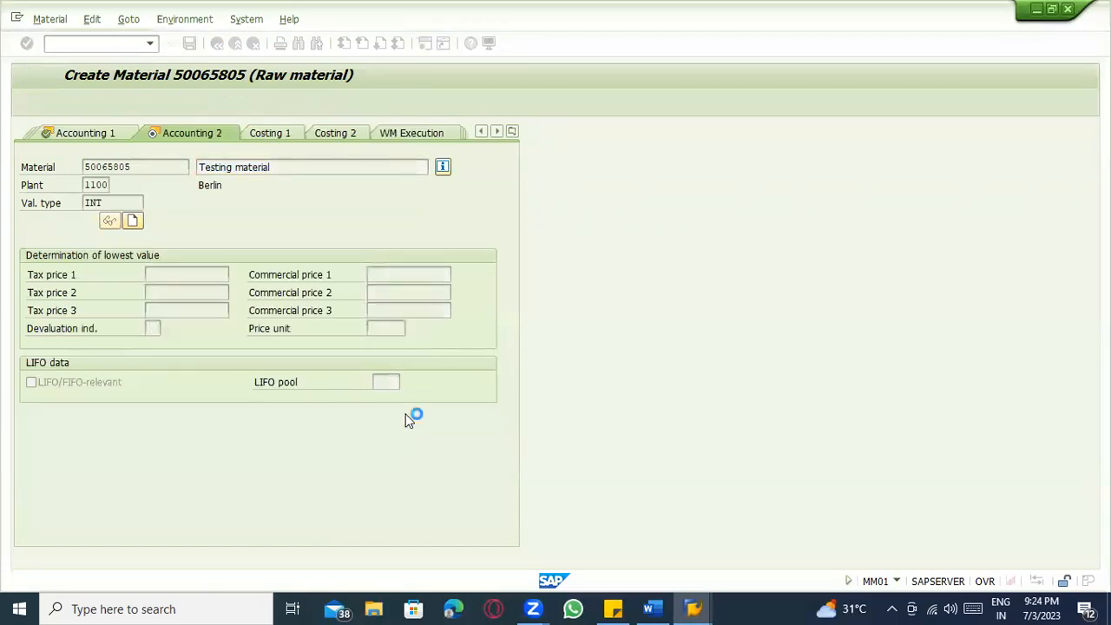
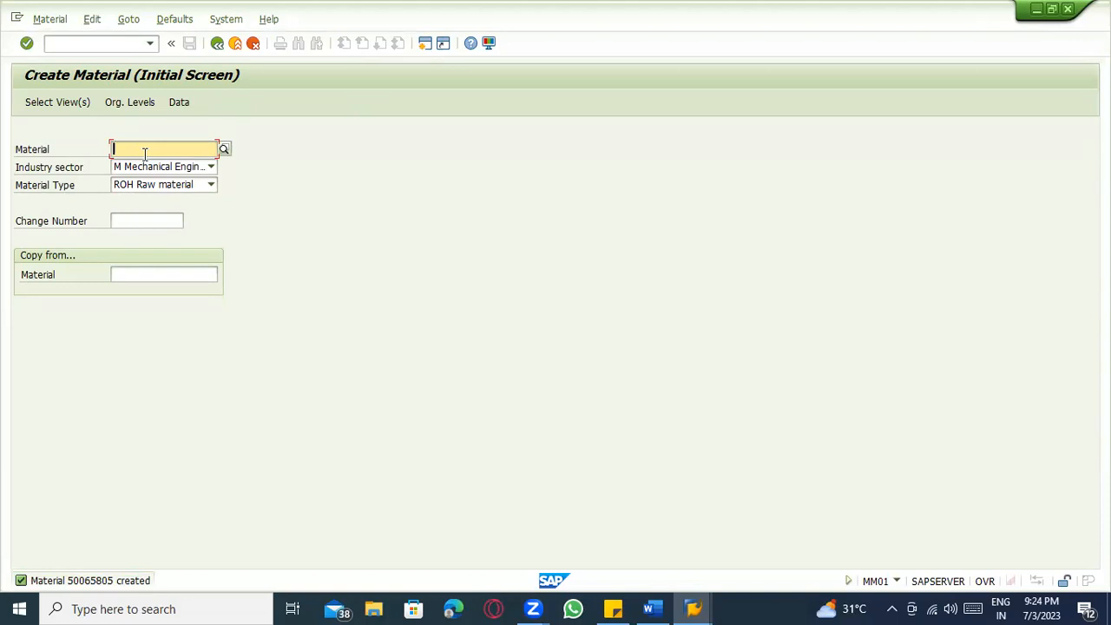
Open the Data Browser for table MBEW in a new session with /ose16.
left_click(67, 42)
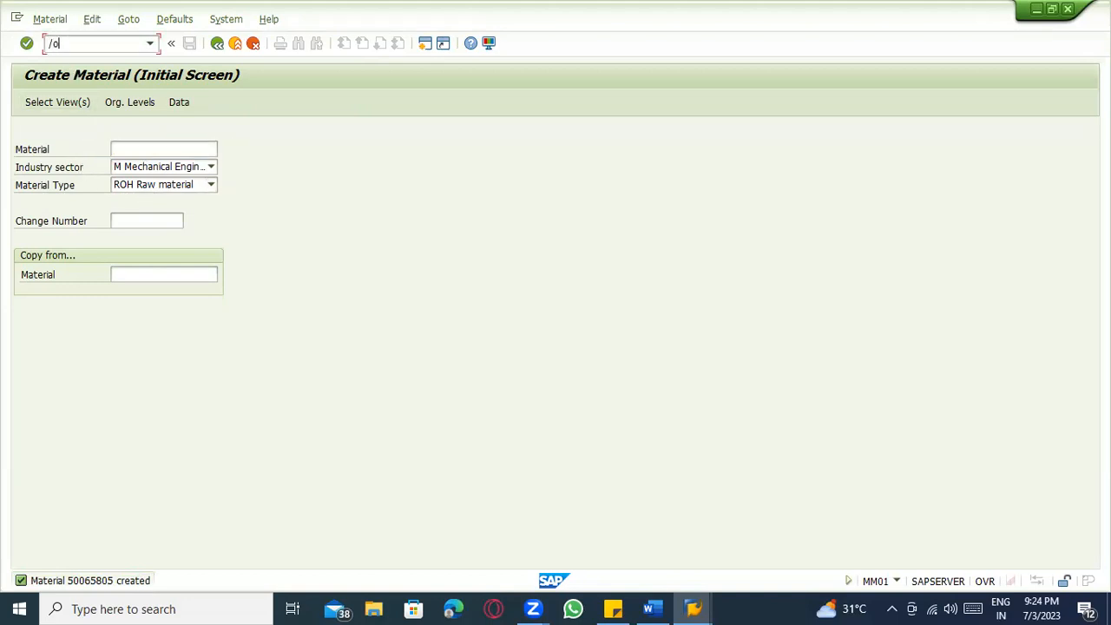
type("/ose16")
key("Return")
type("mbew")
key("Return")
Copy material 50065805 from the MM01 session into the MBEW Material selection and execute it.
key("alt+Tab")
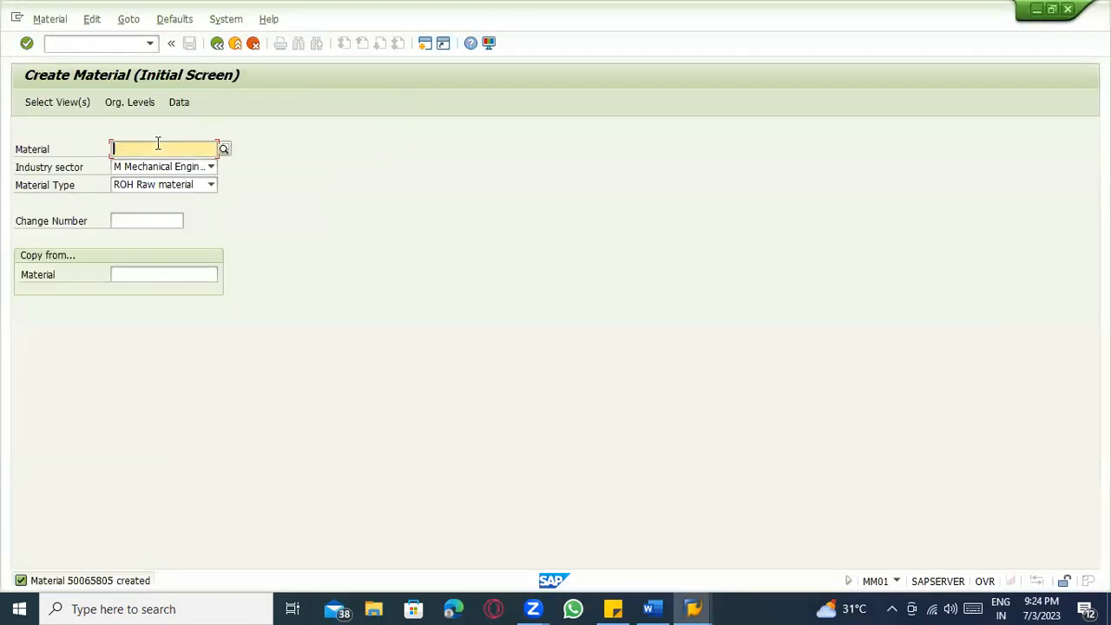
type("50065805")
left_click_drag(181, 144, 101, 151)
key("ctrl+c")
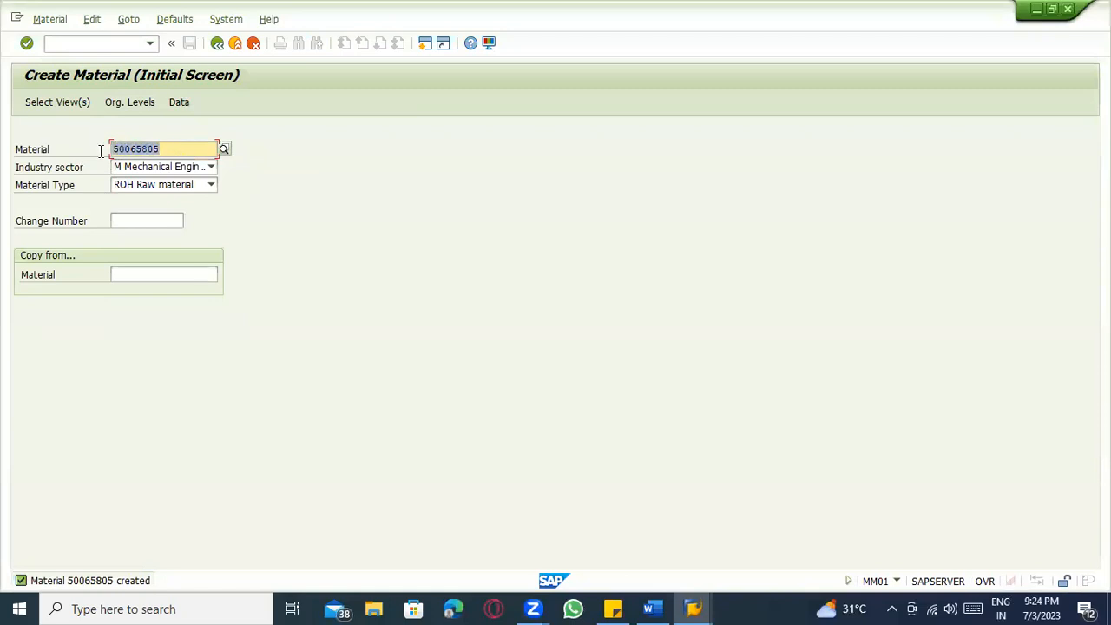
key("alt+Tab")
left_click(194, 271)
key("ctrl+v")
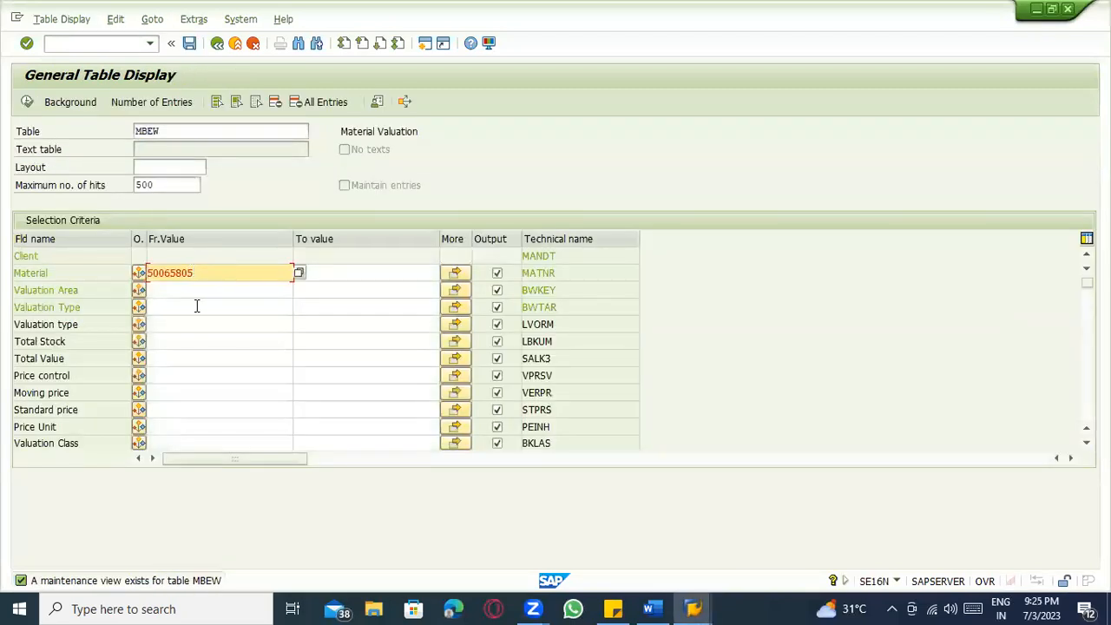
left_click(190, 292)
left_click(192, 307)
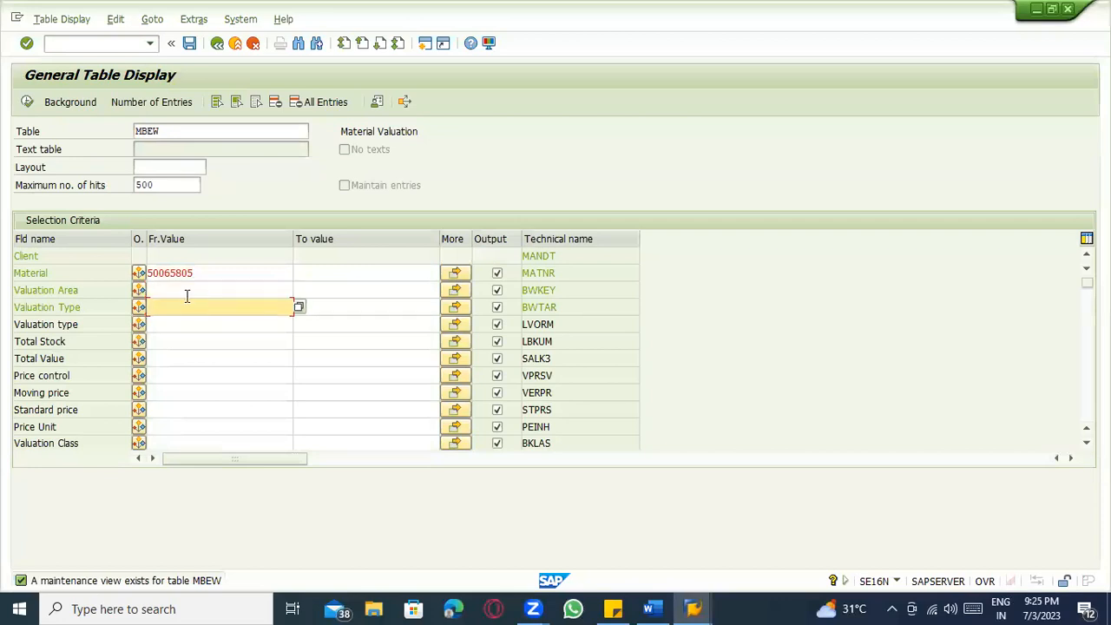
left_click(186, 290)
left_click(29, 104)
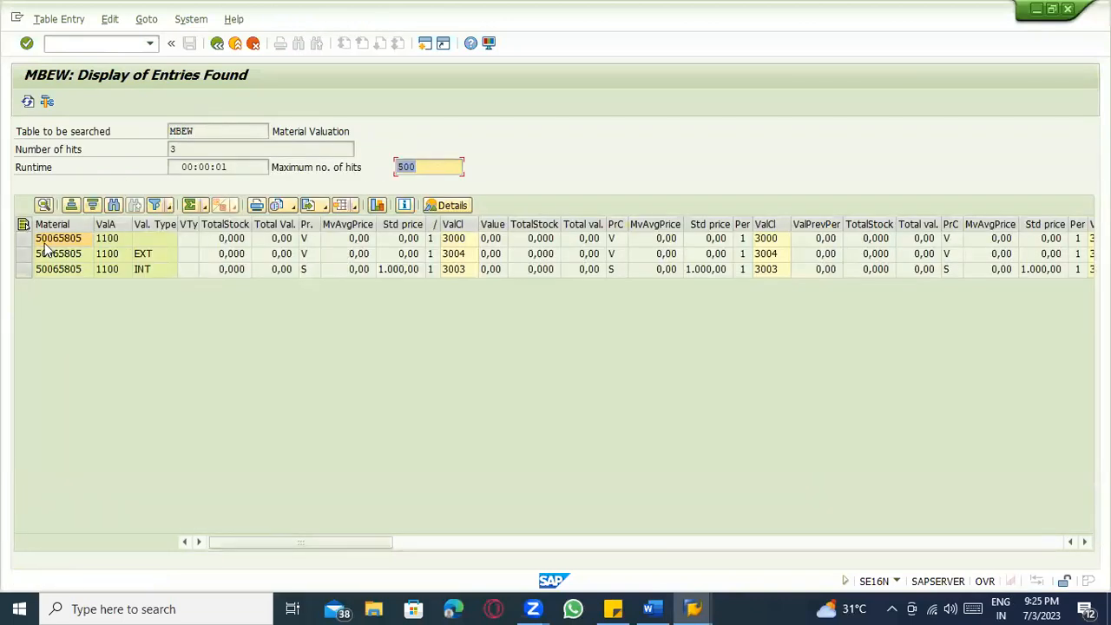
Review the blank, EXT and INT valuation type rows for material 50065805.
left_click(160, 243)
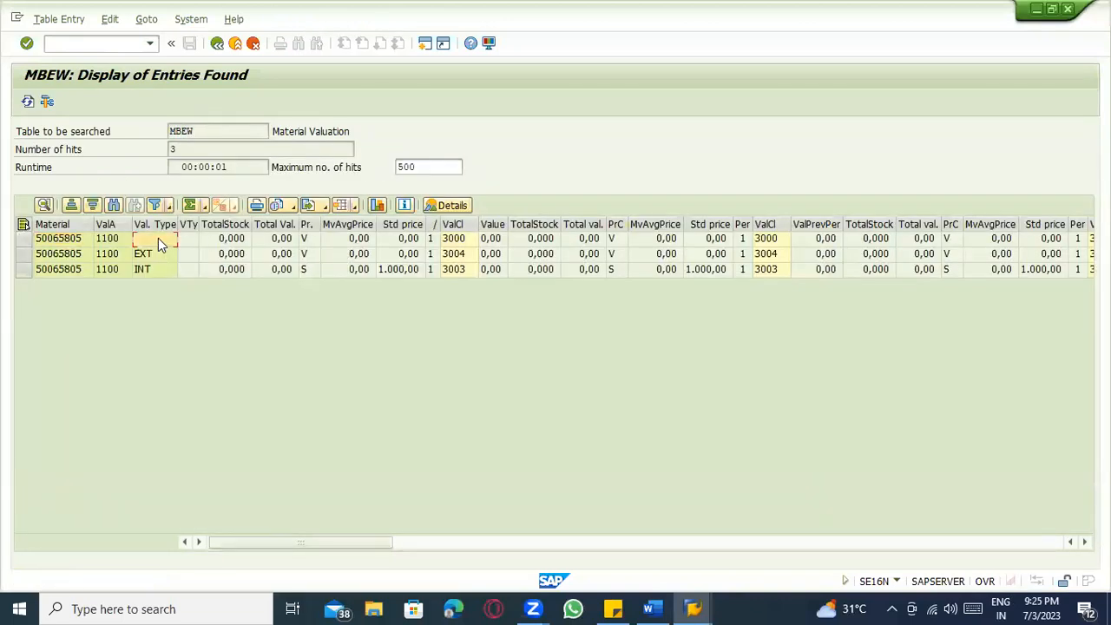
left_click(19, 254)
left_click(19, 270)
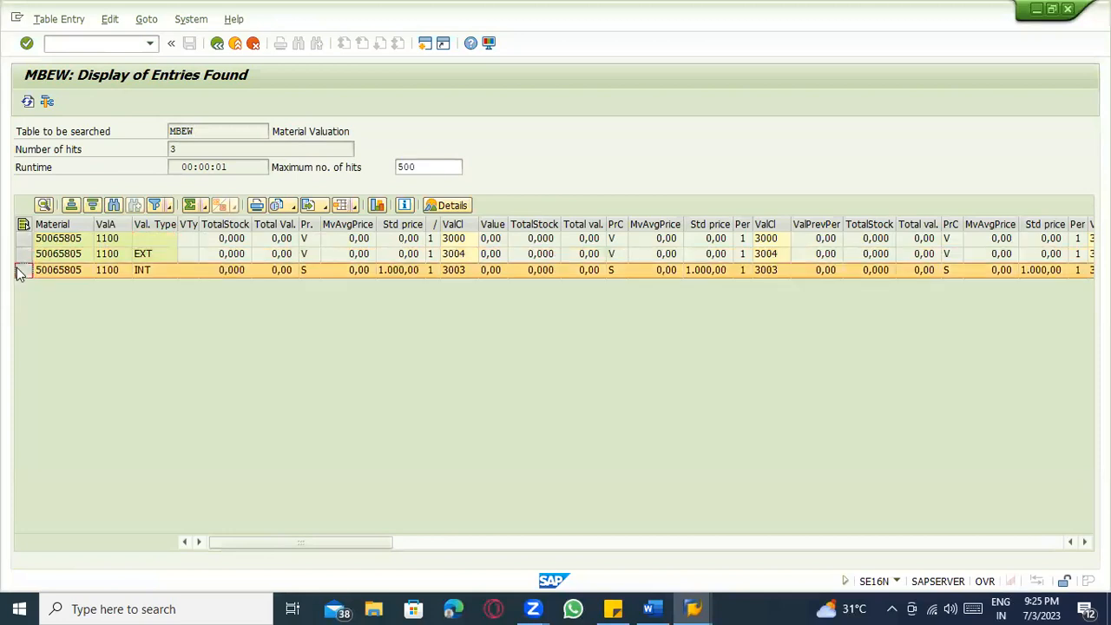
left_click(170, 254)
left_click(167, 271)
Compare EXT and INT prices and valuation classes: INT 1.000,00 with 3003, EXT 3004.
left_click(306, 255)
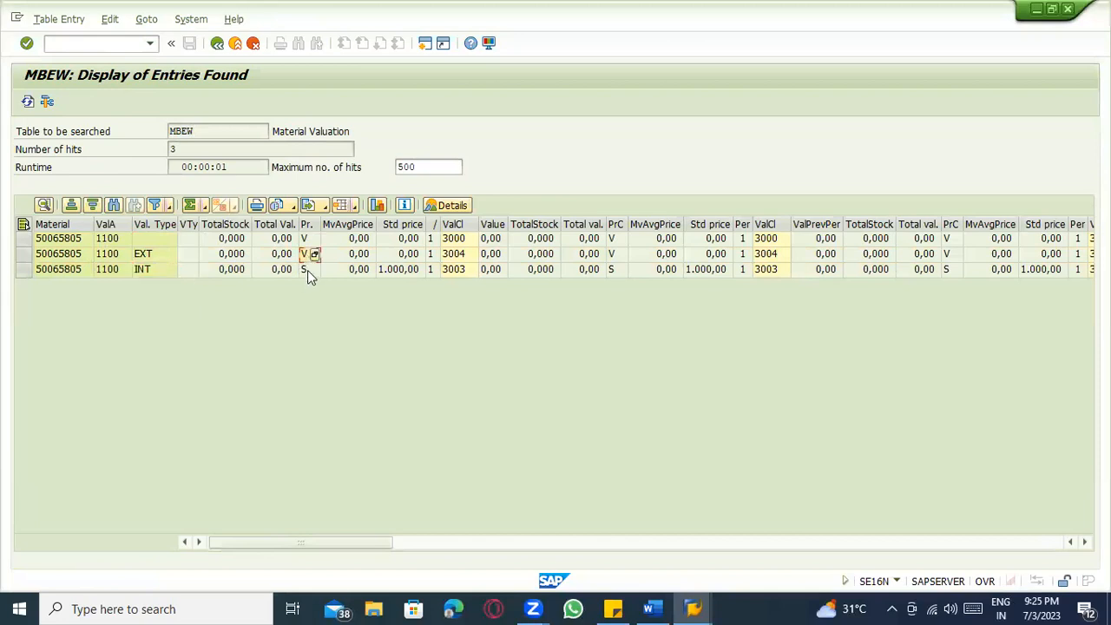
left_click(408, 254)
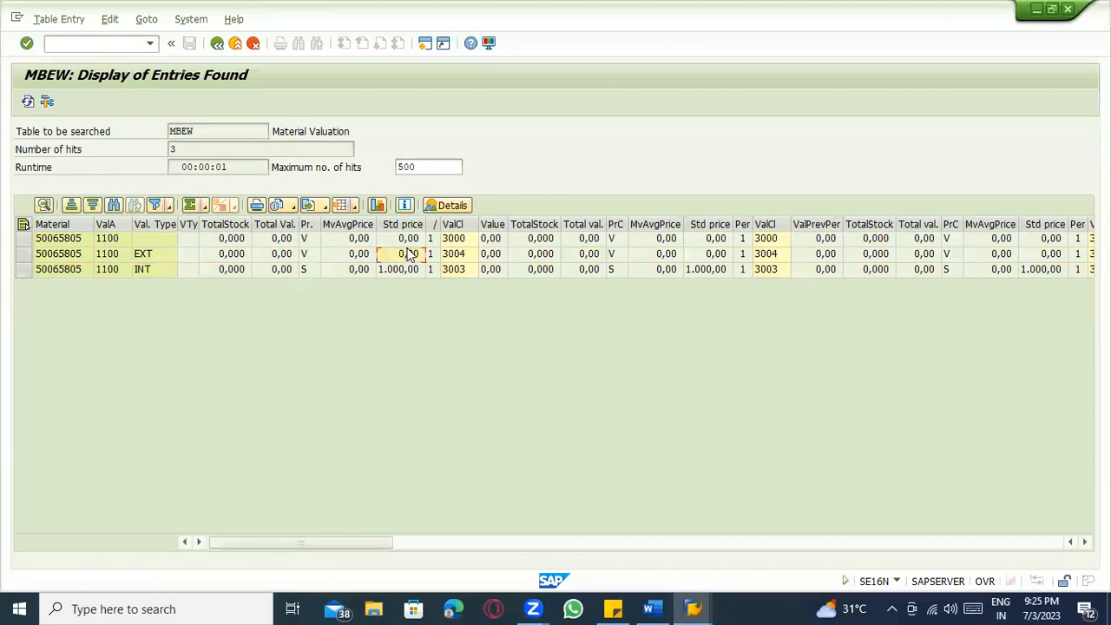
left_click(347, 255)
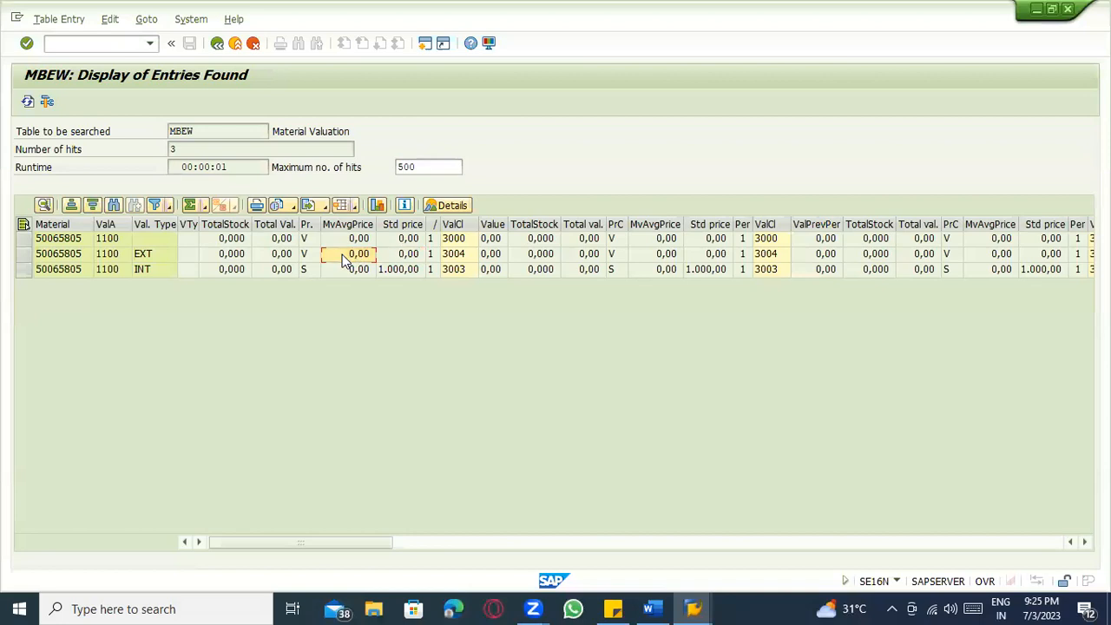
left_click(401, 271)
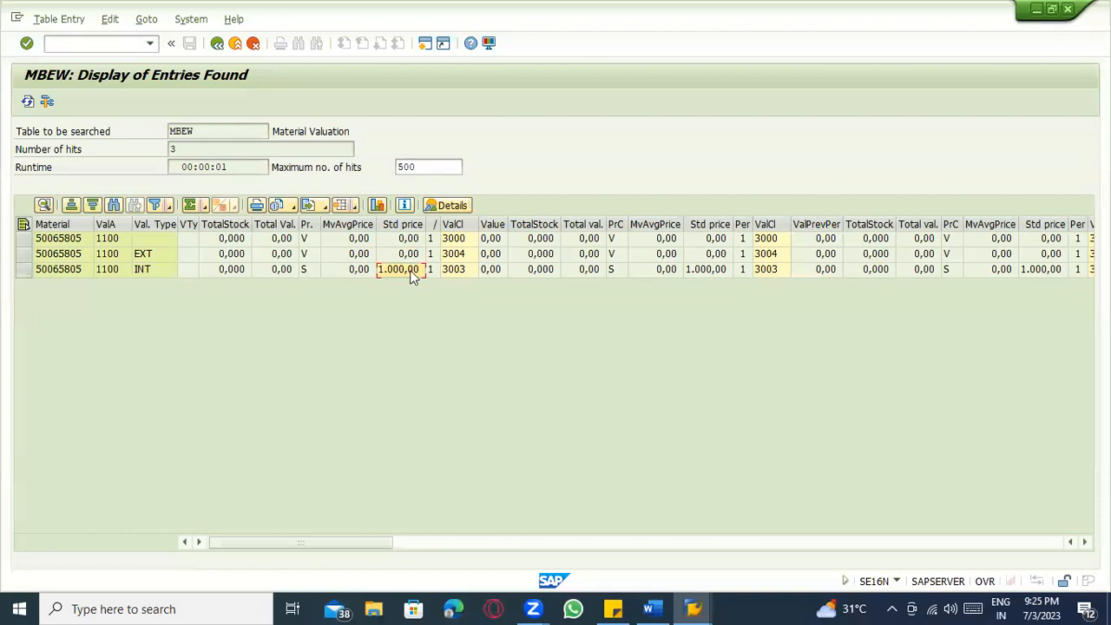
left_click(457, 269)
left_click(23, 270)
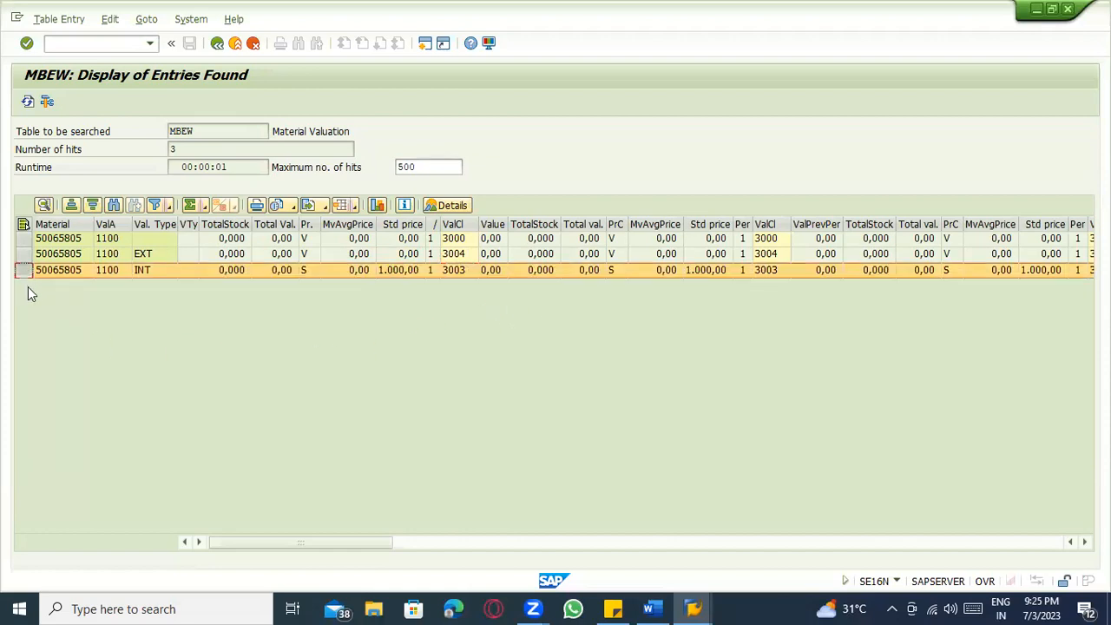
left_click(49, 270)
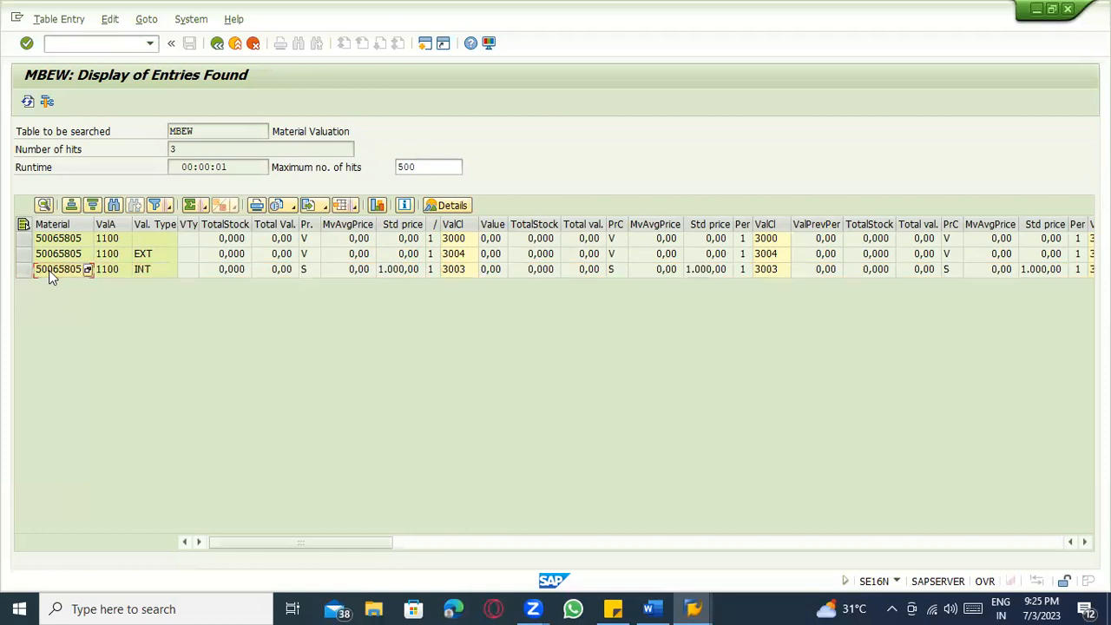
left_click(452, 255)
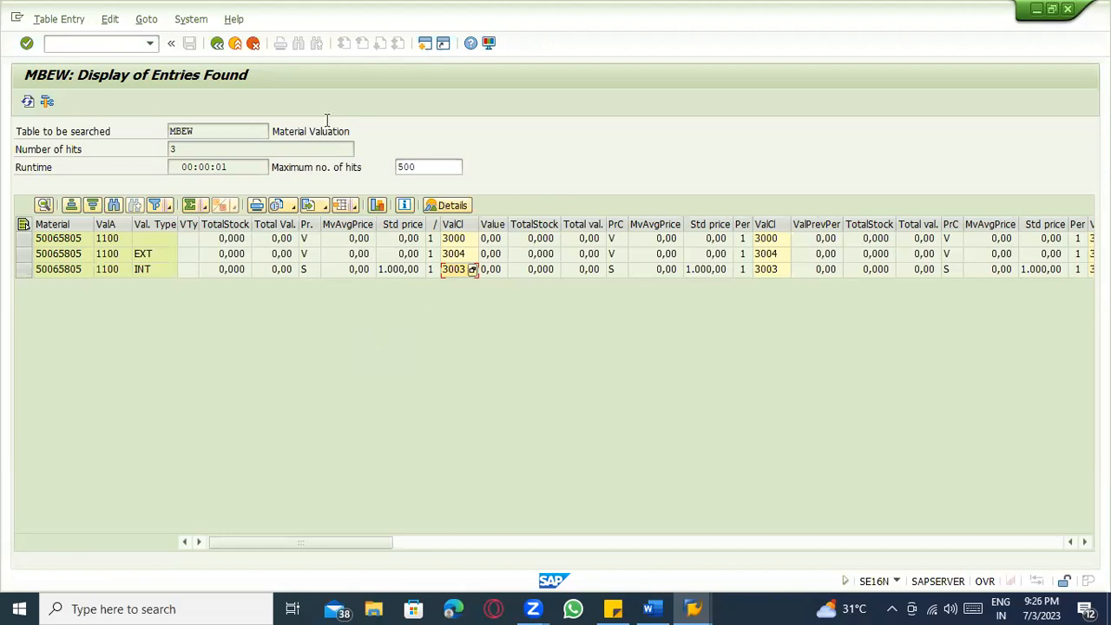
Launch purchase order creation in a new session with /ome21n.
left_click(98, 44)
type("/ome21n")
key("Return")
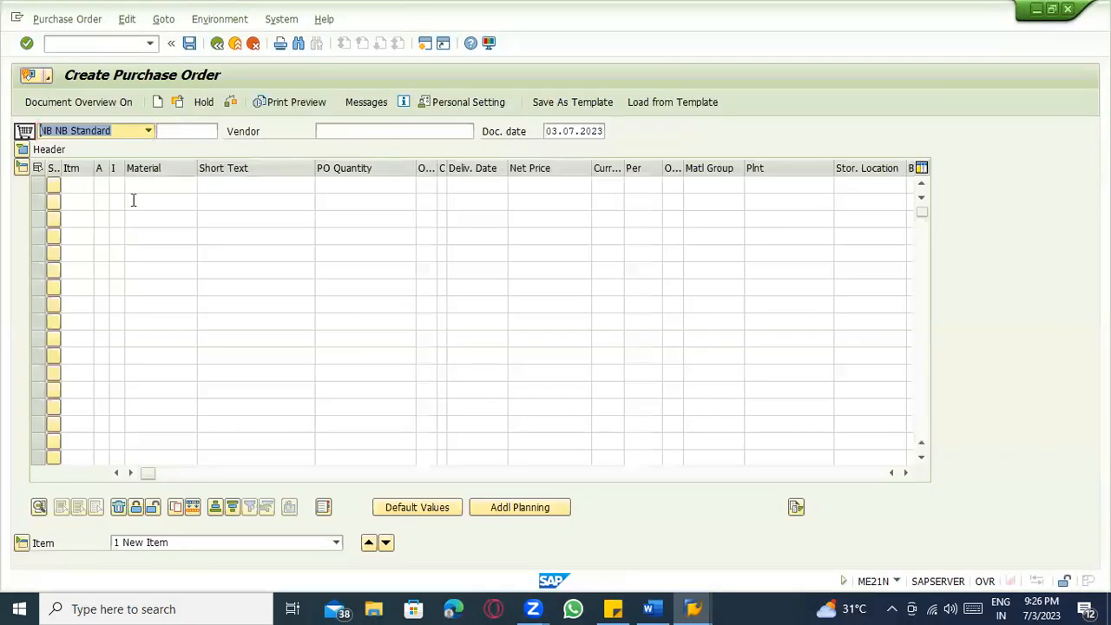
Set the purchase order vendor to 1000.
key("alt+Tab")
left_click(66, 272)
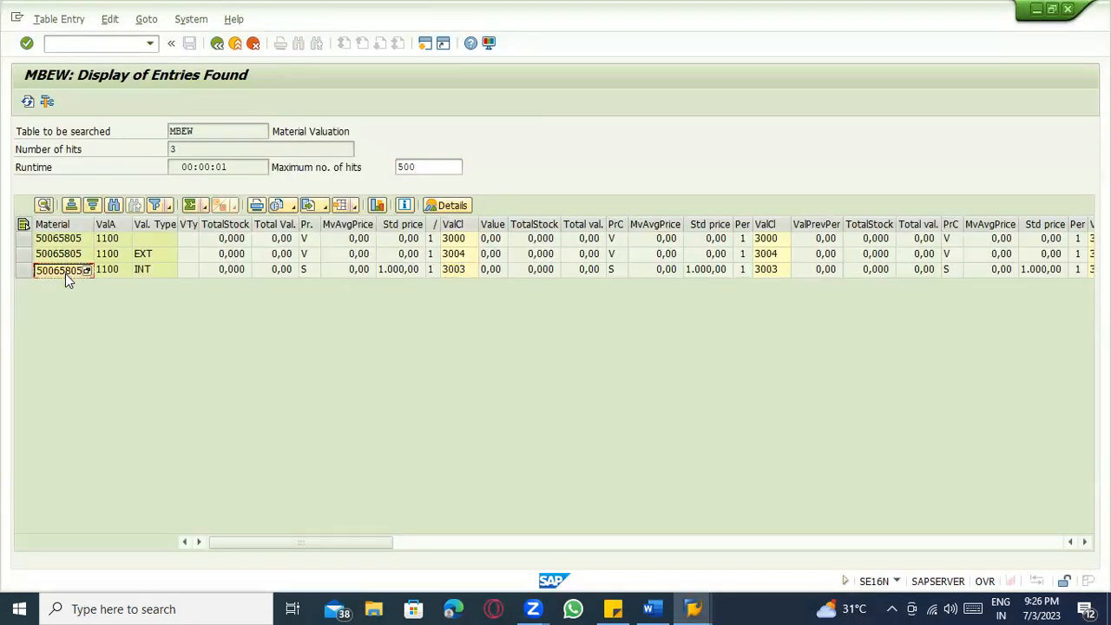
key("alt+Tab")
left_click(387, 131)
left_click(356, 160)
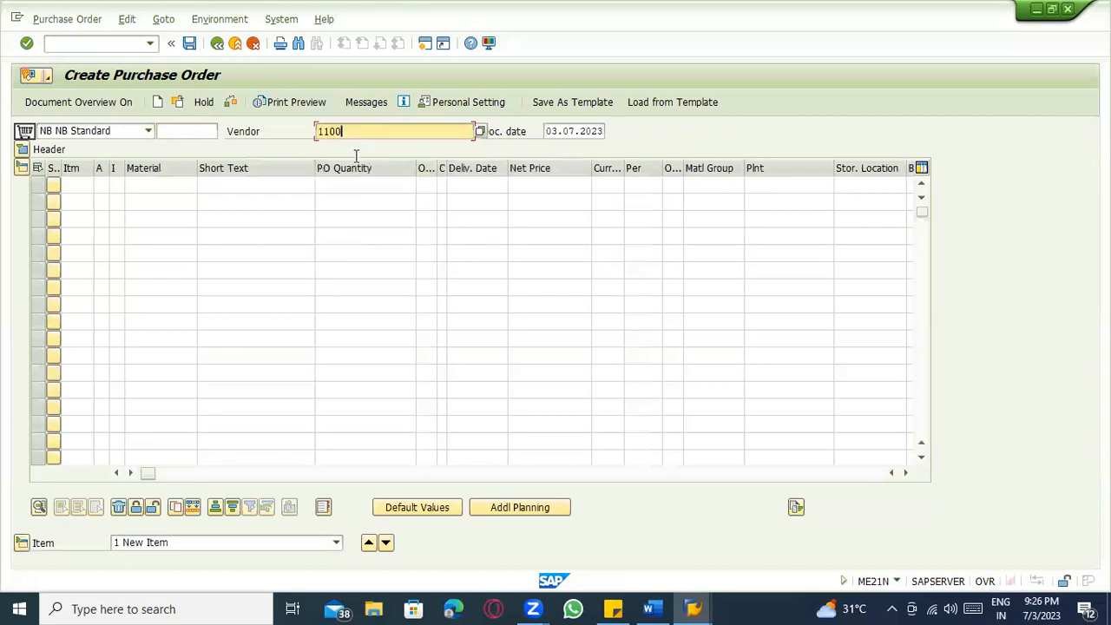
key("Return")
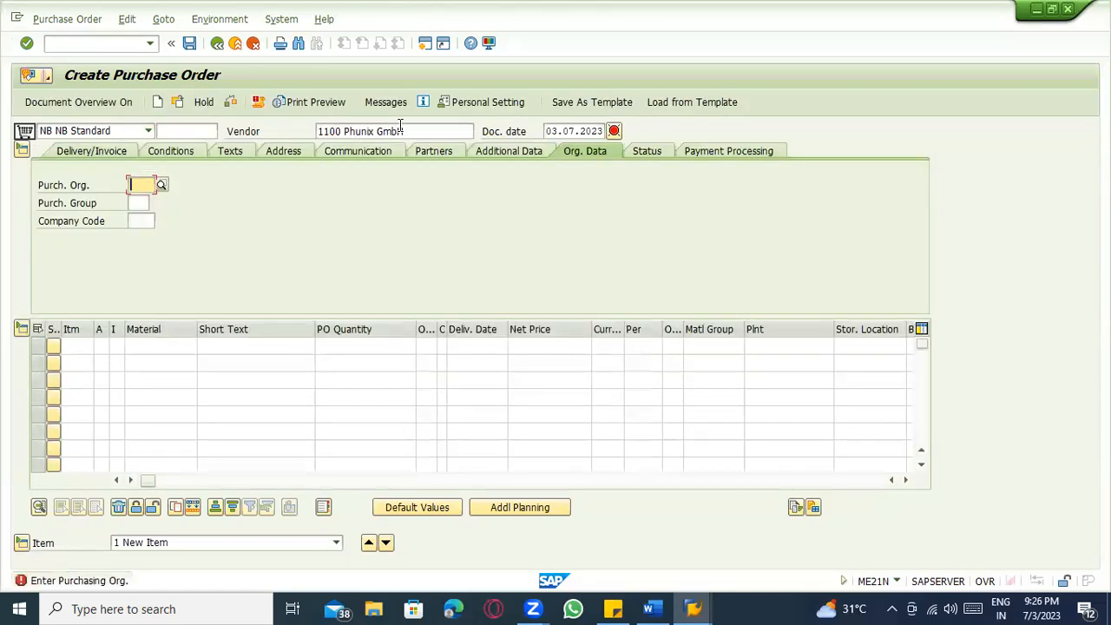
left_click_drag(404, 131, 277, 131)
type("1000")
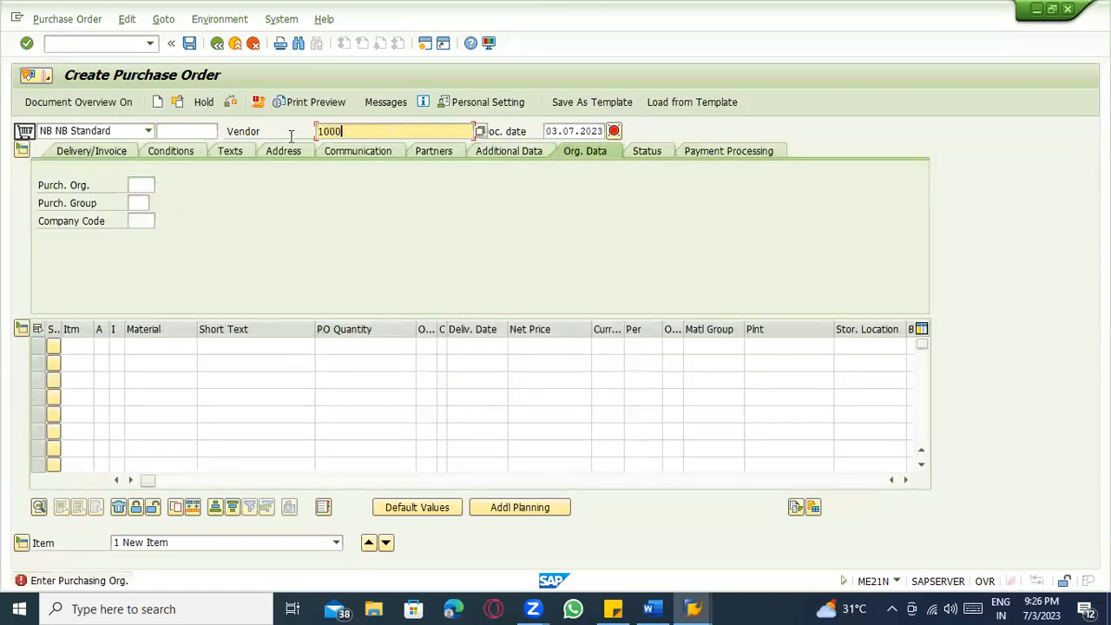
key("Return")
Enter purchasing organization 1000 and purchasing group 000.
left_click(141, 185)
left_click(141, 213)
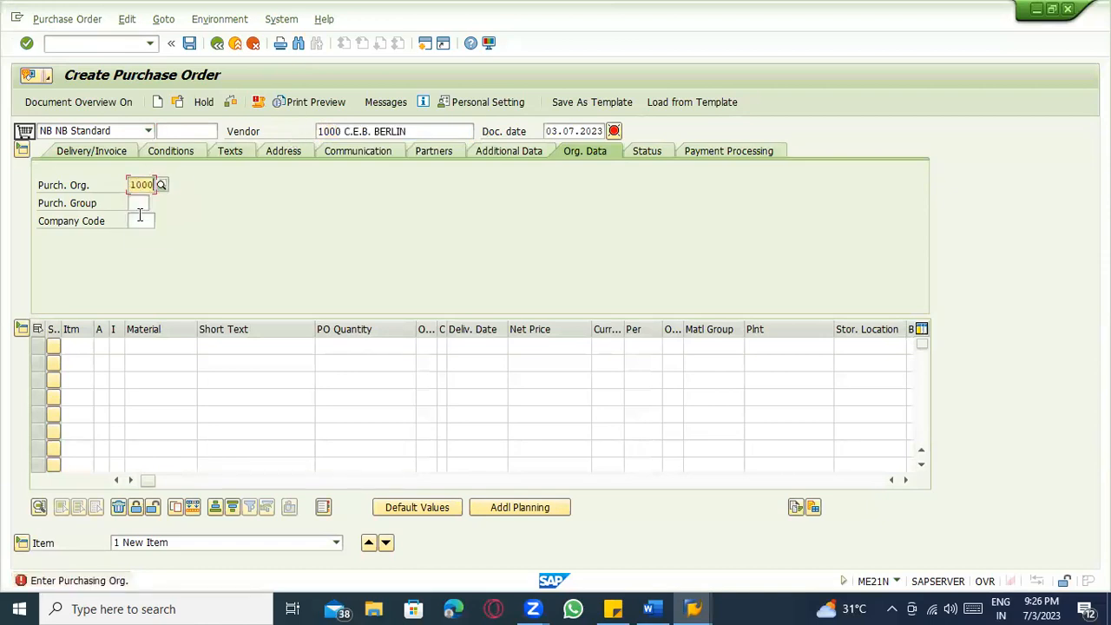
left_click(137, 203)
left_click(139, 217)
key("Return")
Add item material 50065805 for plant 1100.
left_click(142, 345)
key("ctrl+v")
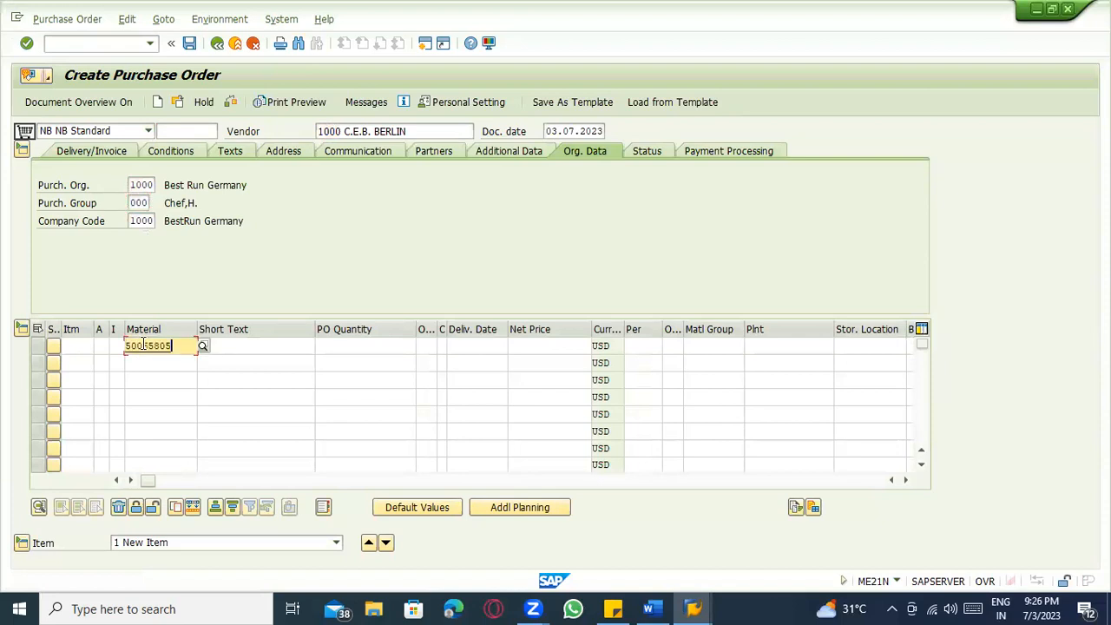
key("Return")
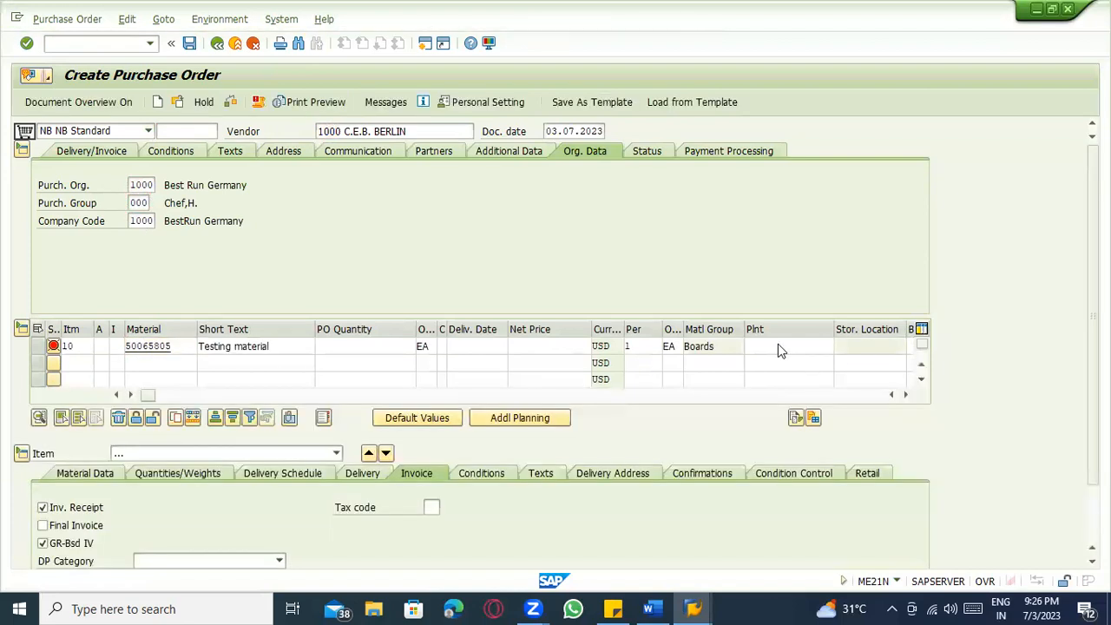
left_click(778, 350)
type("11")
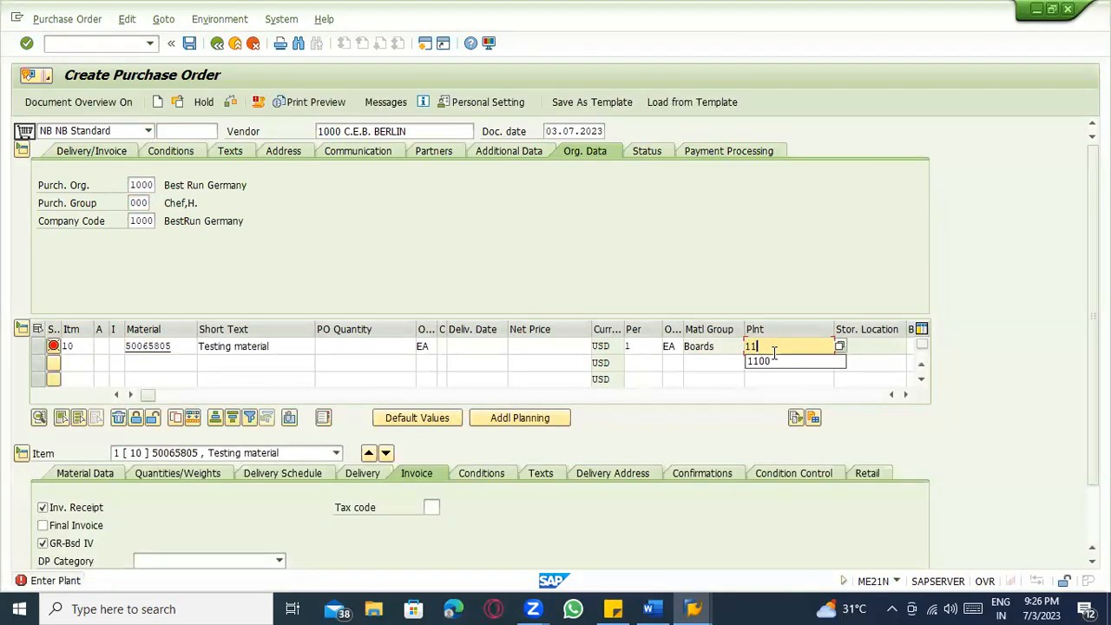
left_click(775, 361)
key("Return")
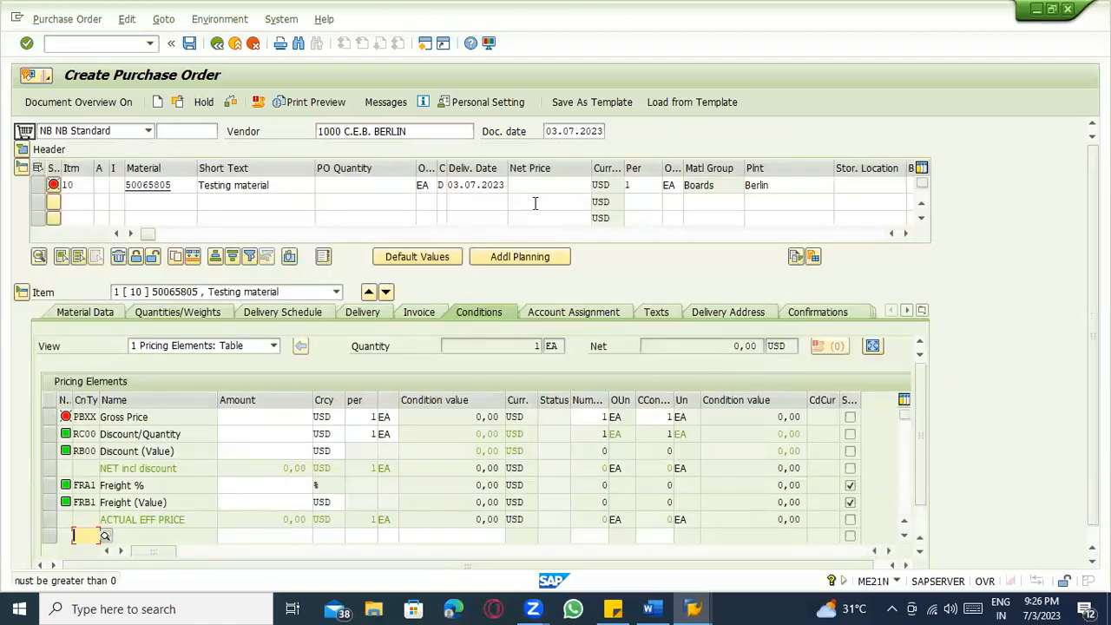
Give the item net price 100 and quantity 10, noting its EXT valuation type.
type("100")
key("Return")
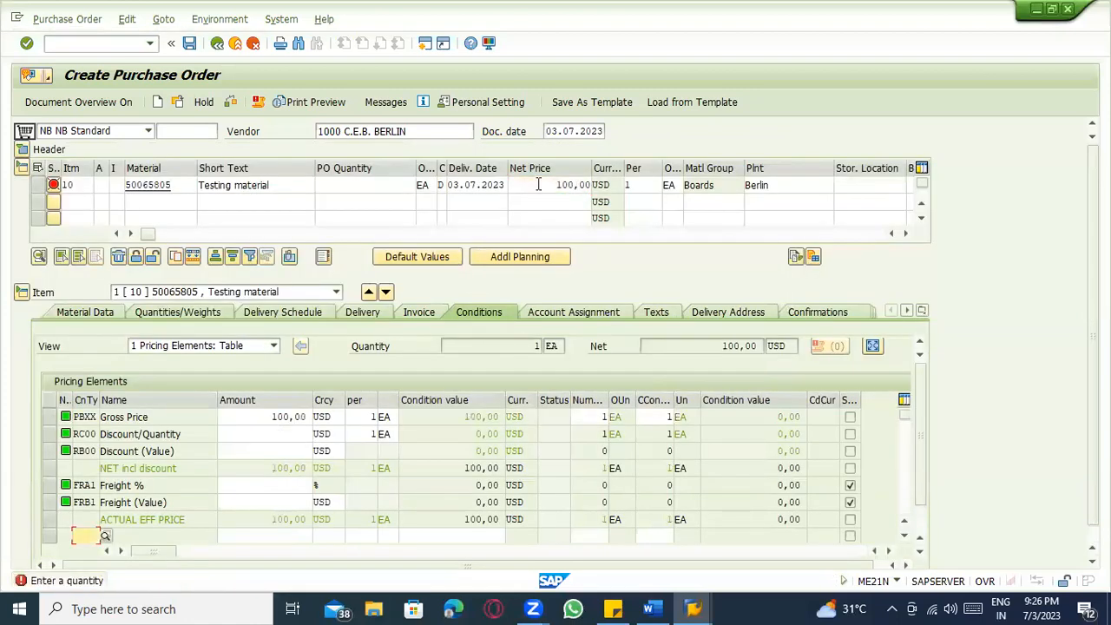
left_click(376, 185)
type("10")
key("Return")
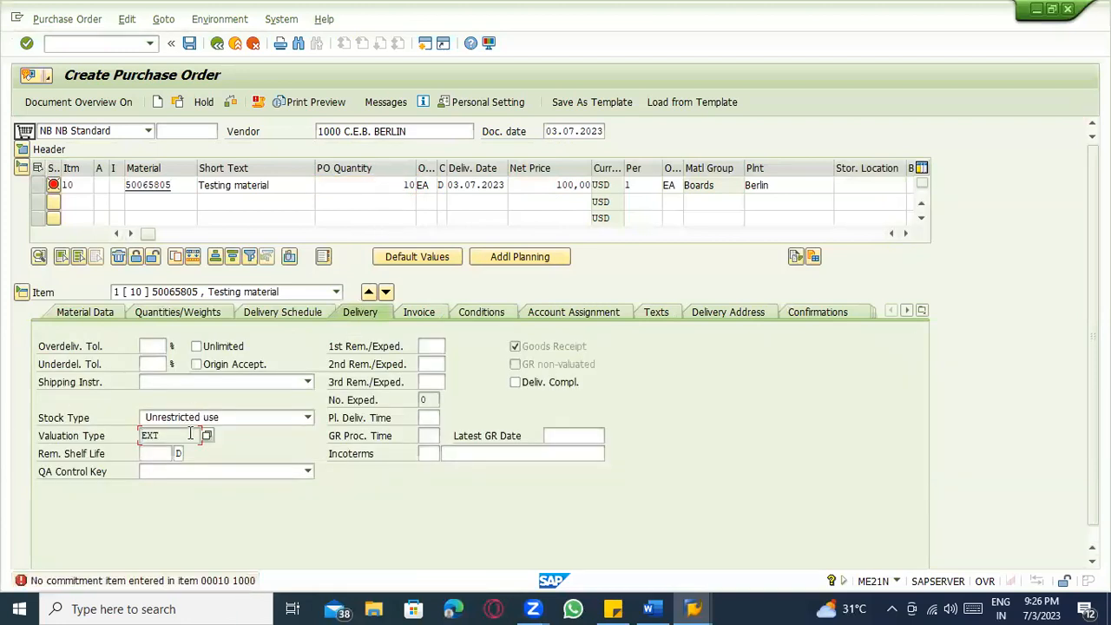
left_click_drag(172, 433, 126, 431)
left_click(381, 158)
left_click(388, 131)
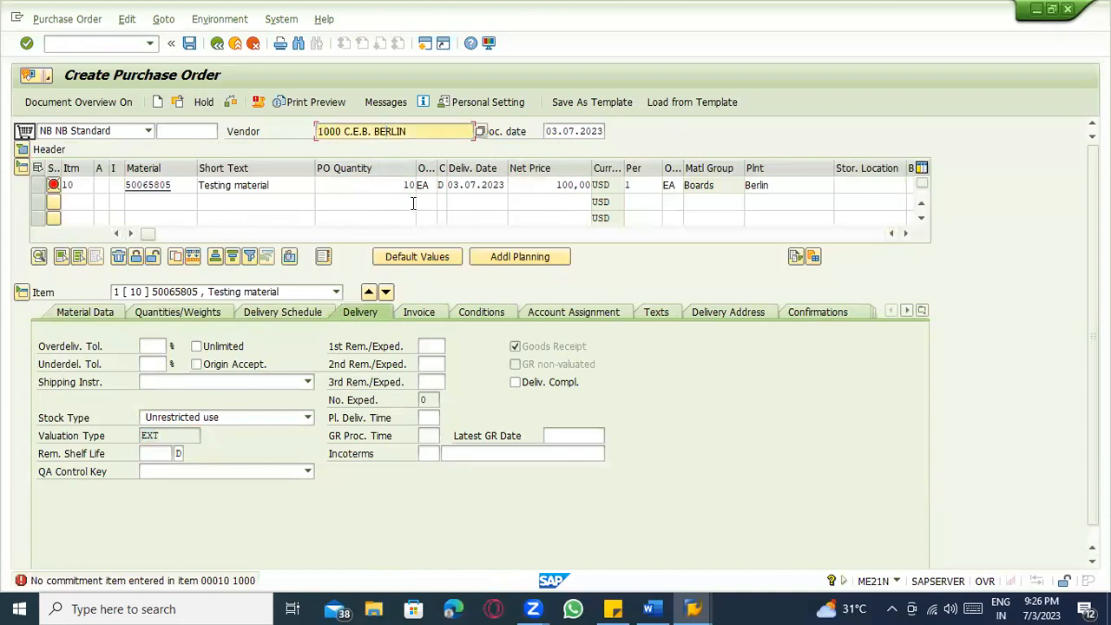
Start production order creation with /nco01.
left_click(75, 46)
type("/nco01")
key("Return")
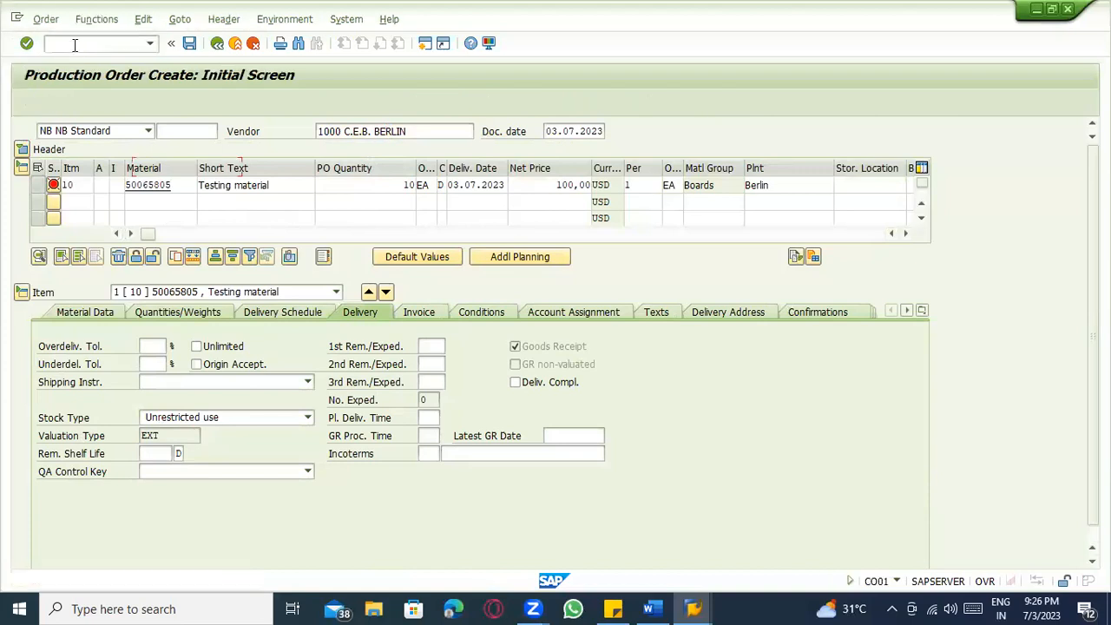
Enter material 50065805, plant 1100, order type PP01 and planning plant 1100 in CO01.
type("50065805")
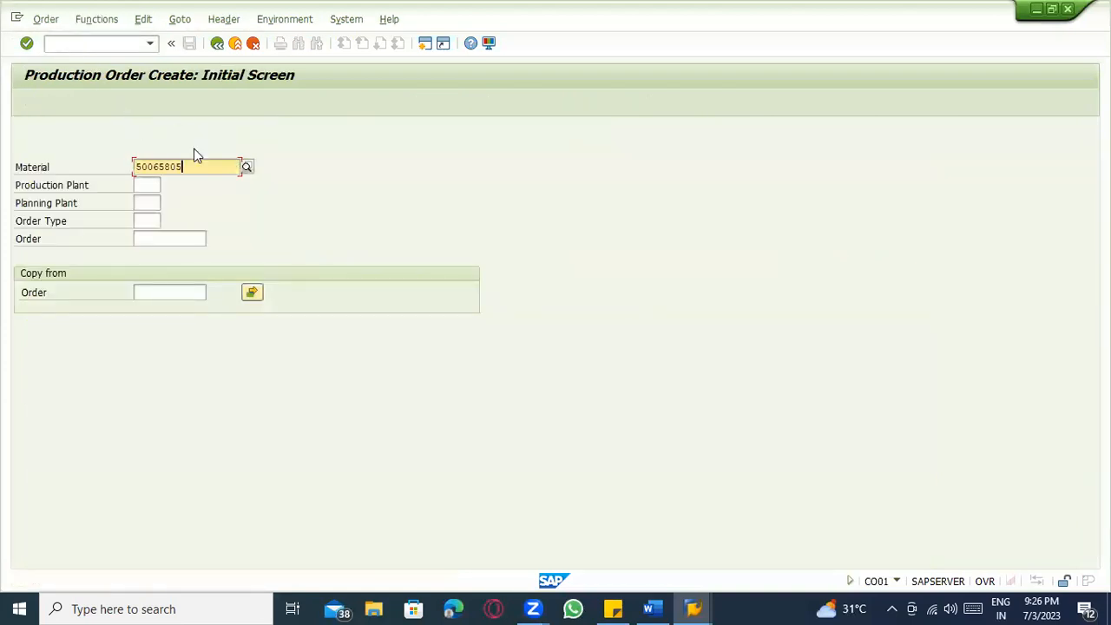
key("Tab")
type("110")
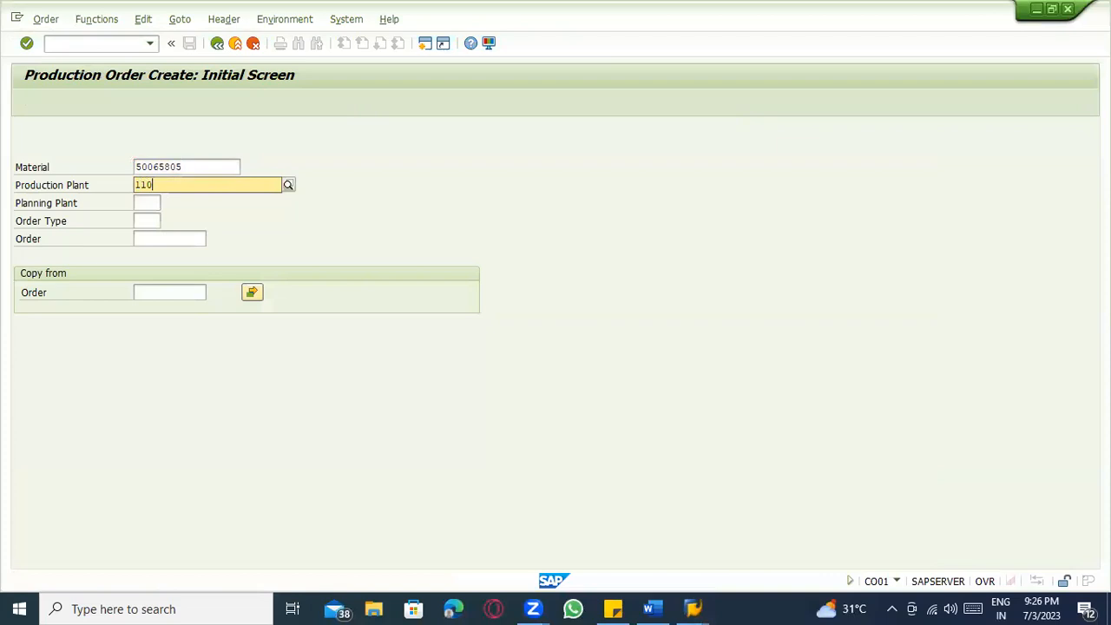
left_click(143, 220)
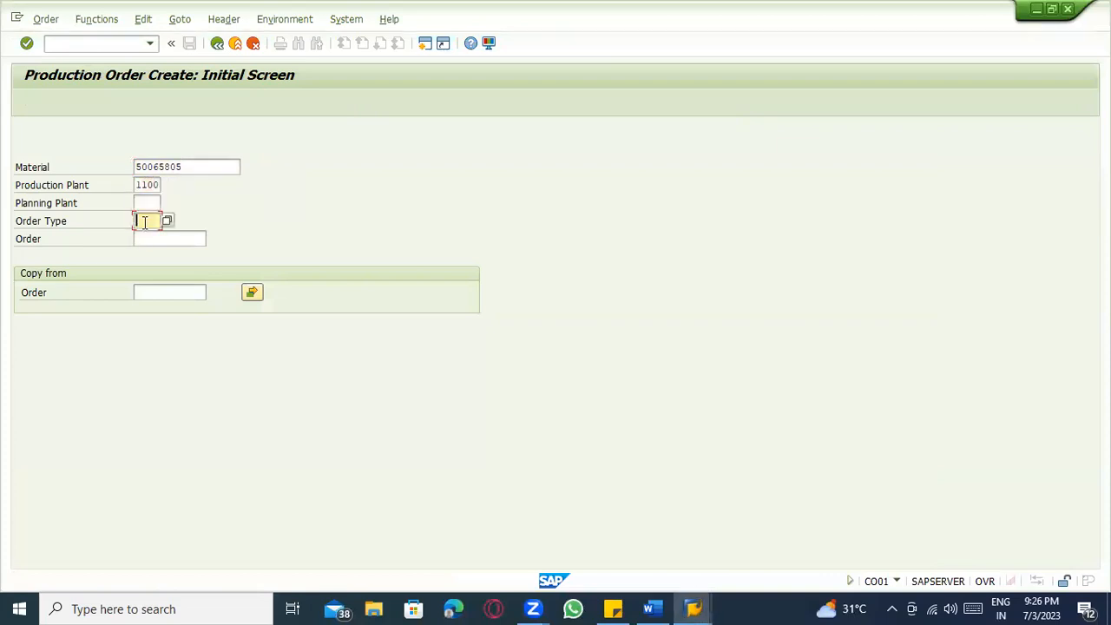
left_click(146, 236)
key("Return")
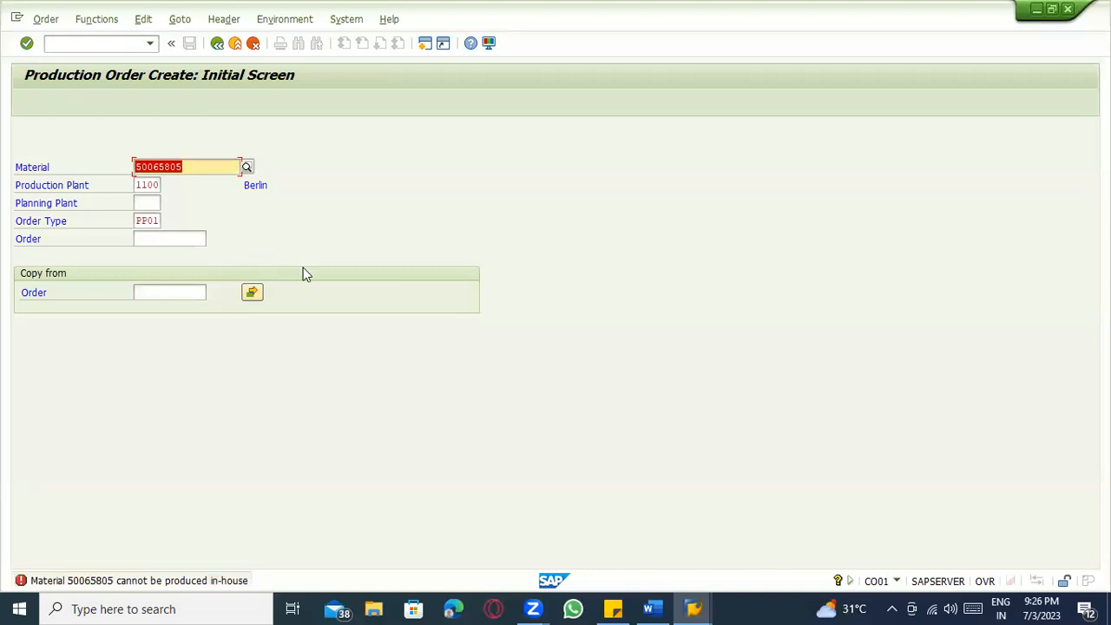
key("Tab")
key("Tab")
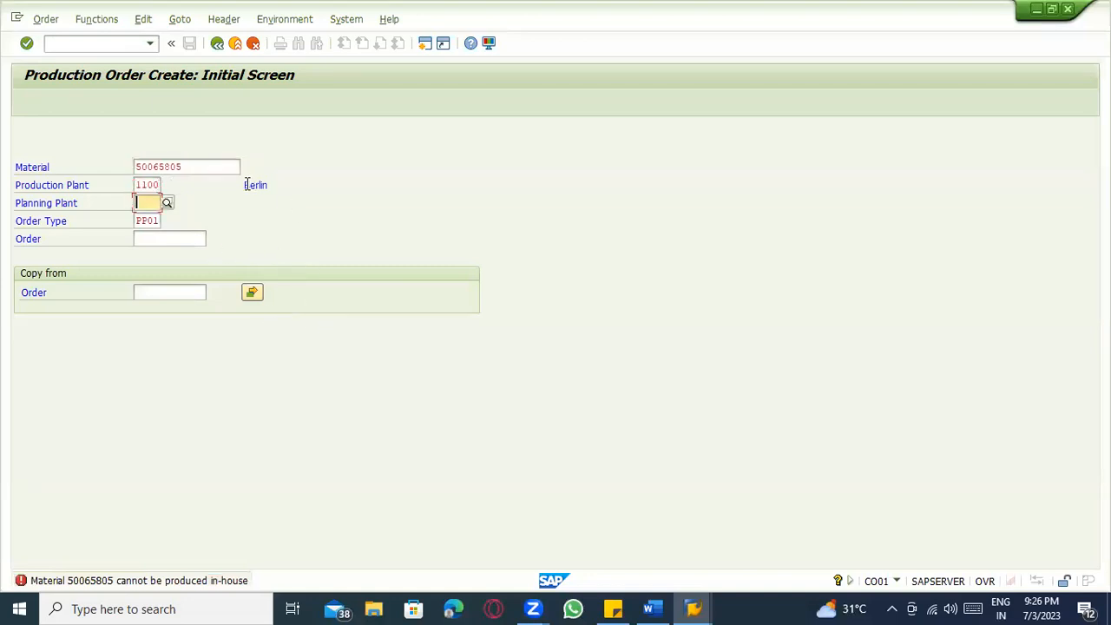
type("1100")
key("Return")
key("ctrl+c")
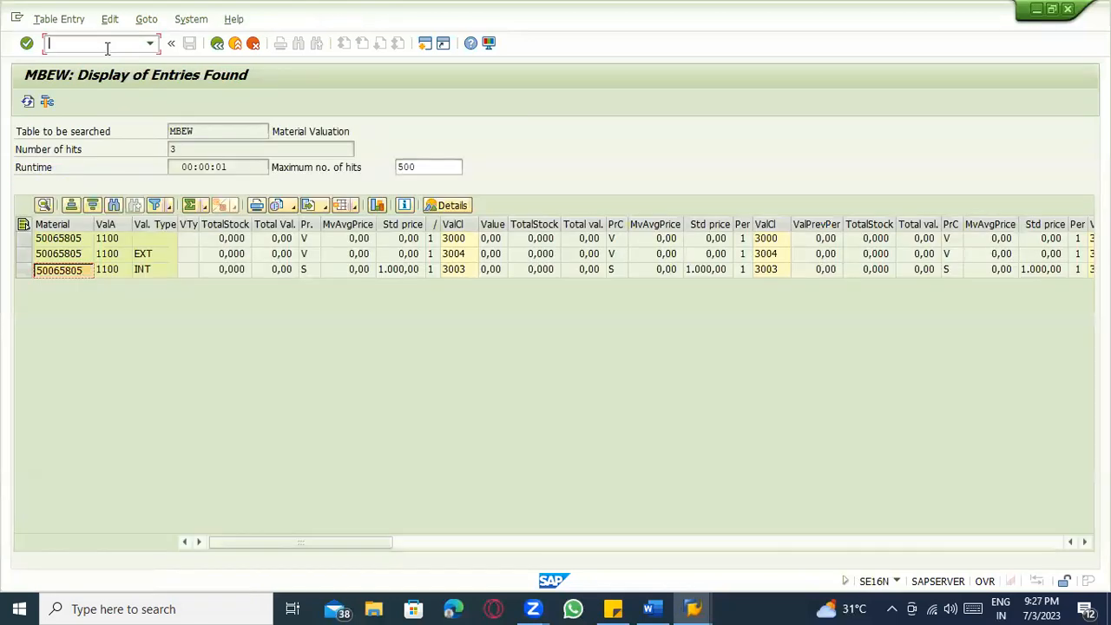
Reopen material 50065805 in the material transaction and select the MRP 1 view.
key("alt+Tab")
key("alt+Tab")
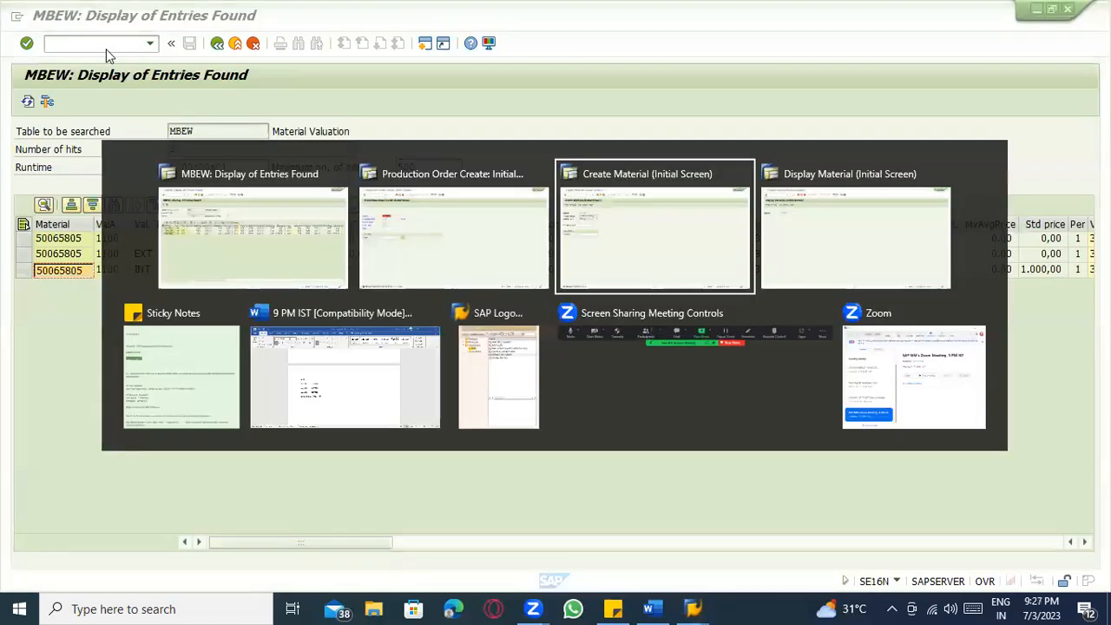
type("/nmm02")
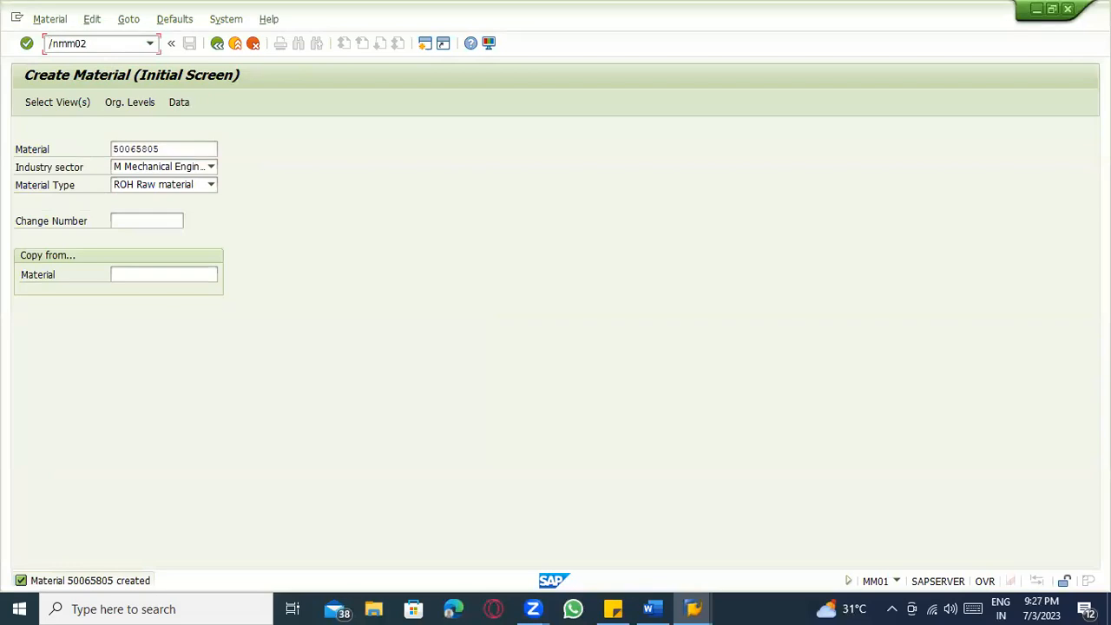
key("Return")
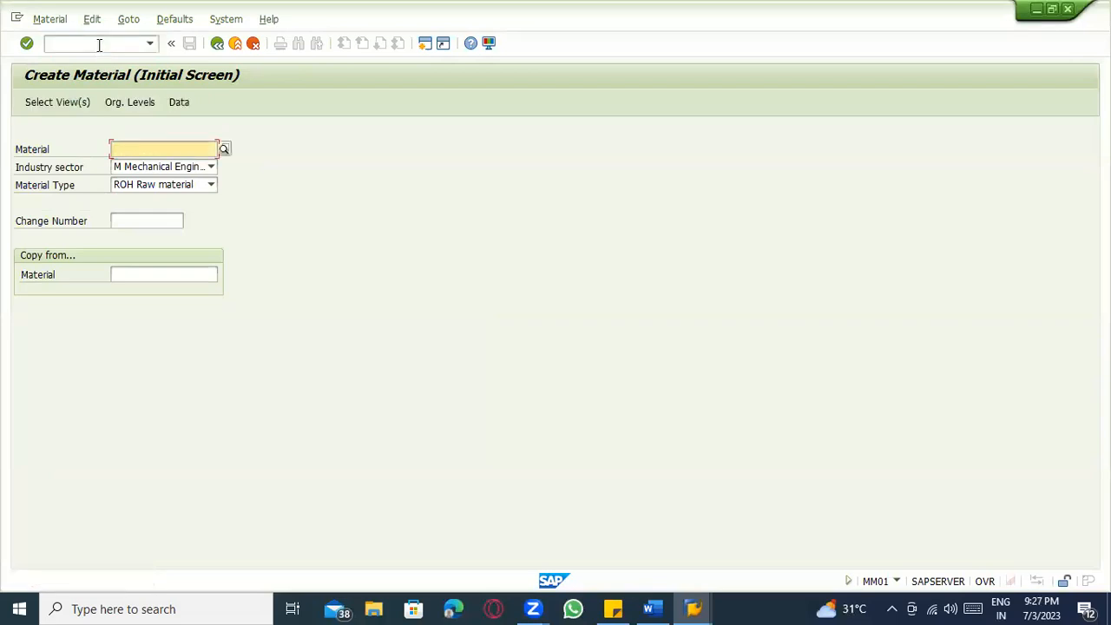
left_click(154, 166)
key("Return")
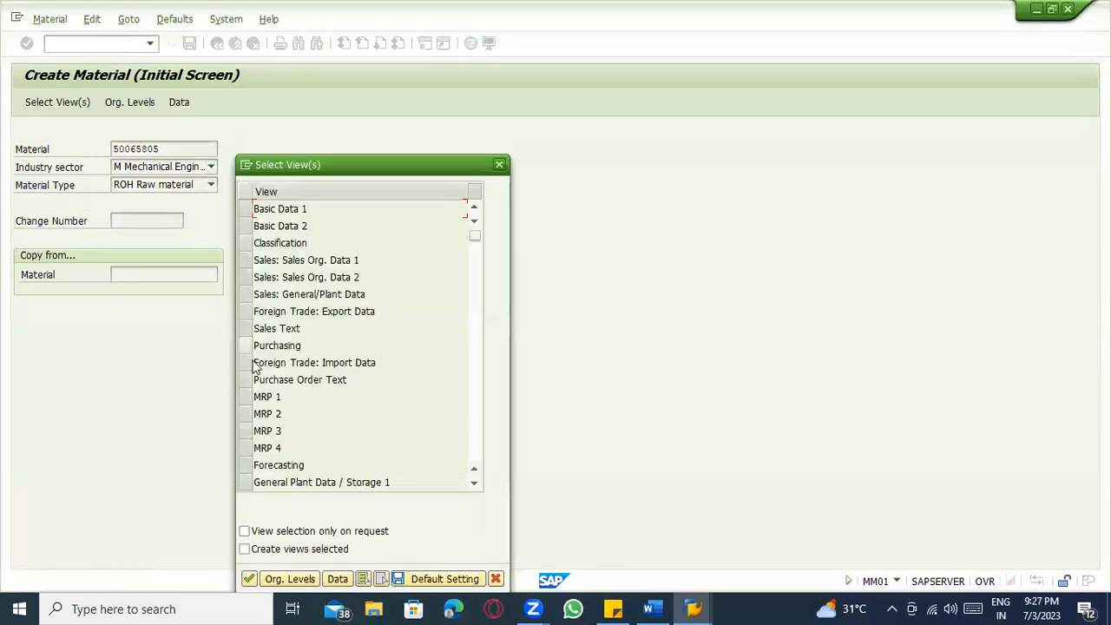
left_click(247, 397)
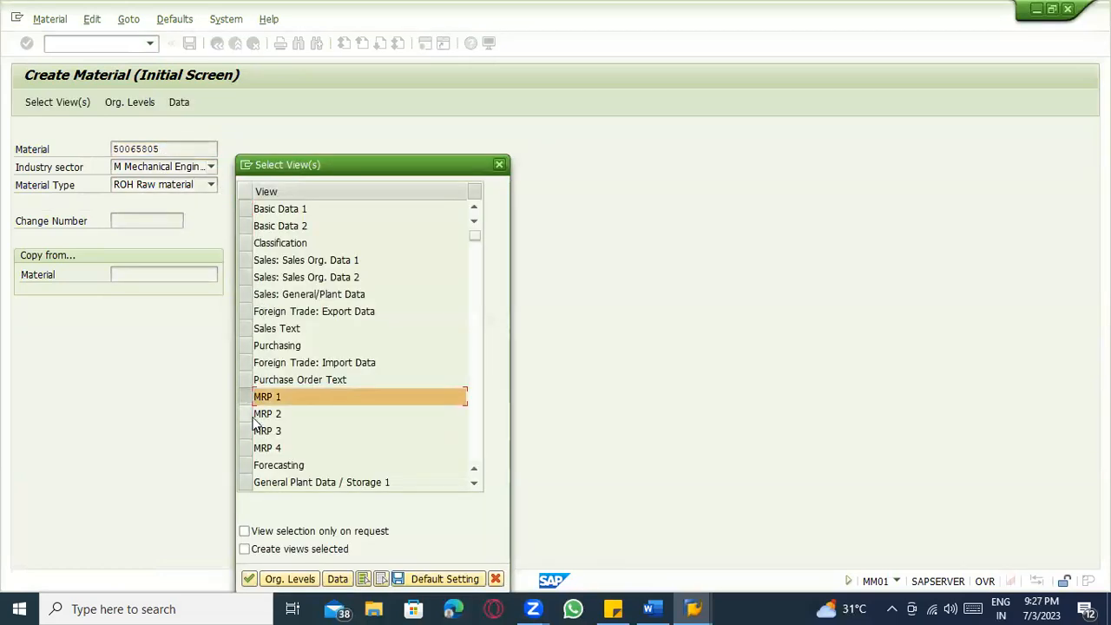
Open the material type configuration with /noms2.
left_click(77, 43)
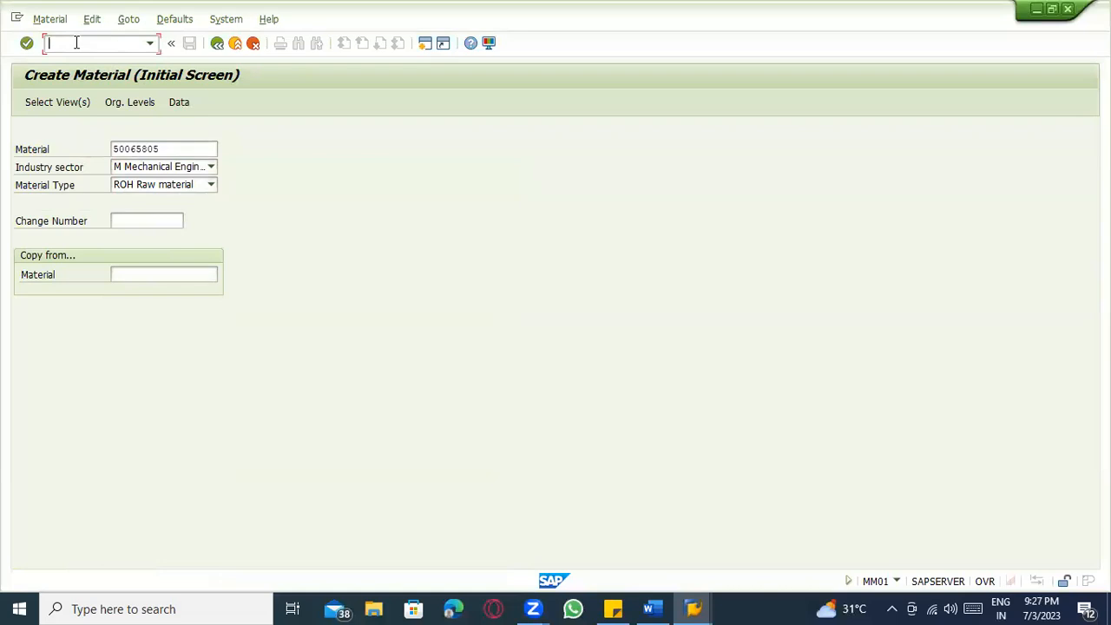
type("/noms2")
key("Return")
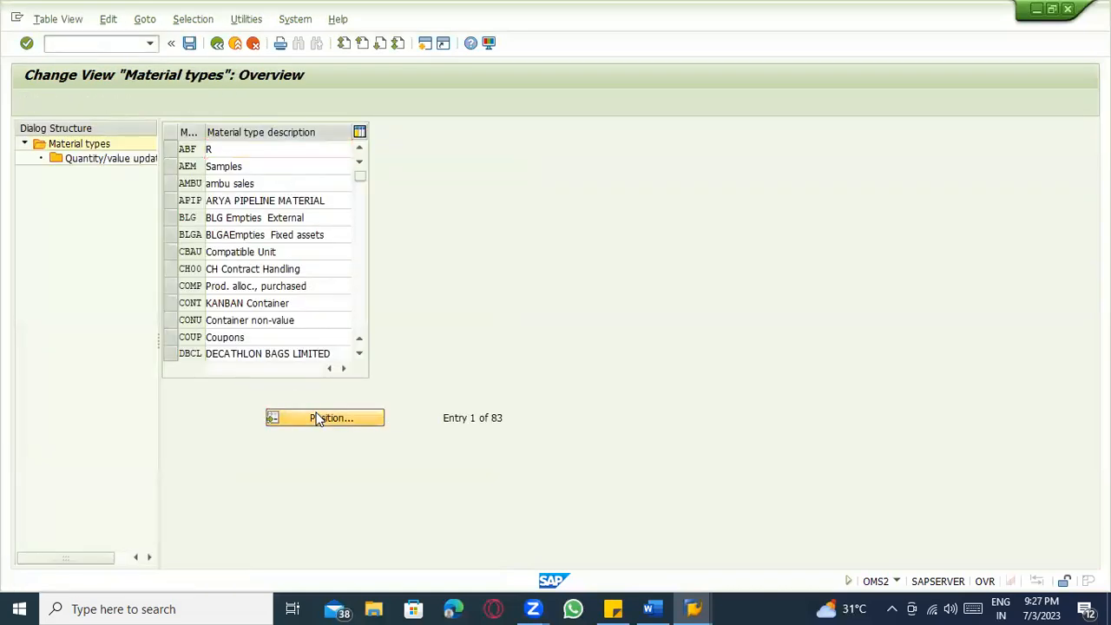
Set internal purchase orders to 2 for material type ROH and save it to a customizing request.
left_click(319, 419)
type("roh")
key("Return")
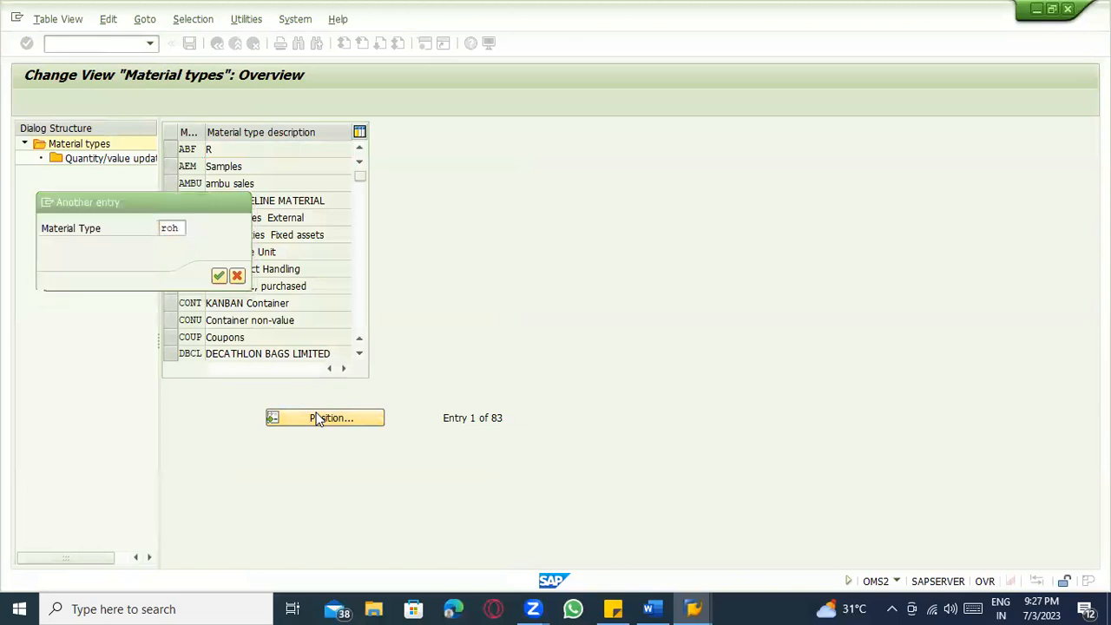
double_click(270, 152)
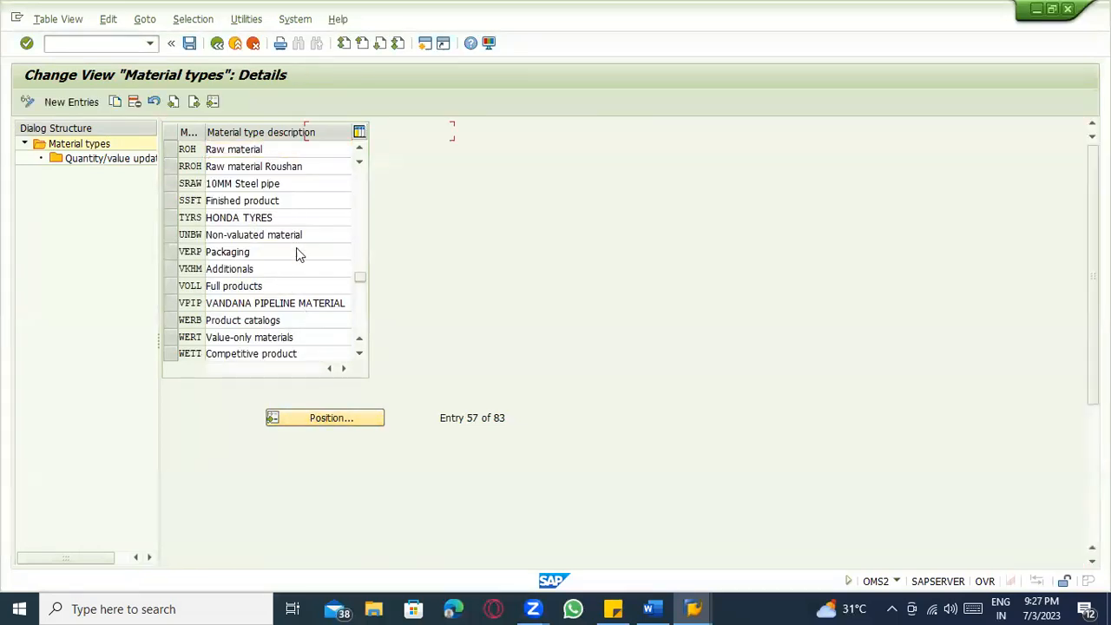
left_click(303, 435)
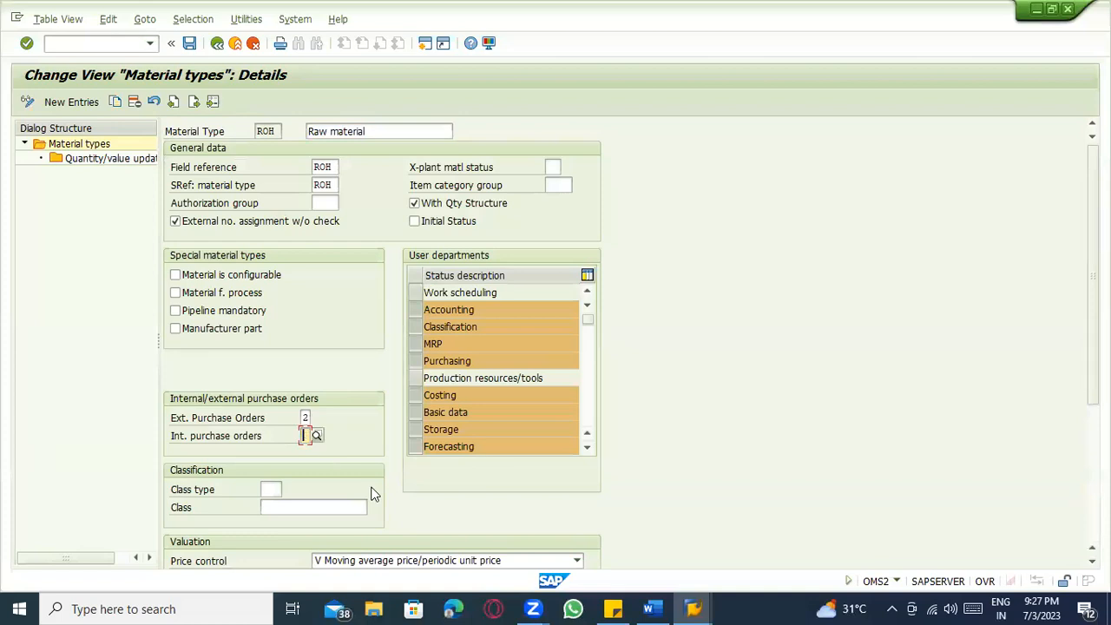
type("2")
key("Return")
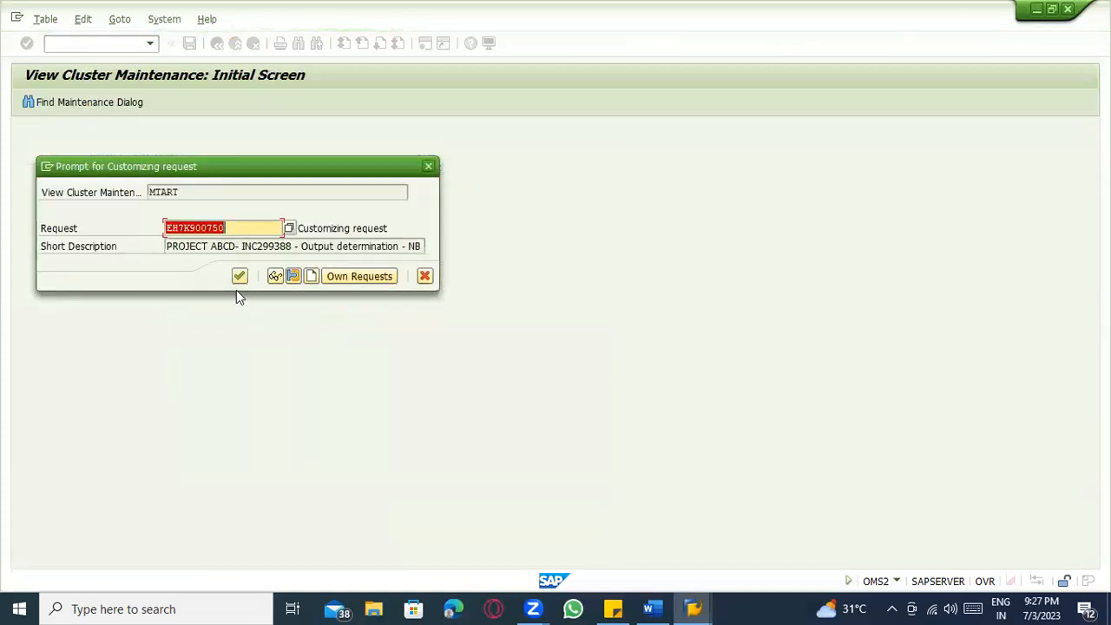
key("Return")
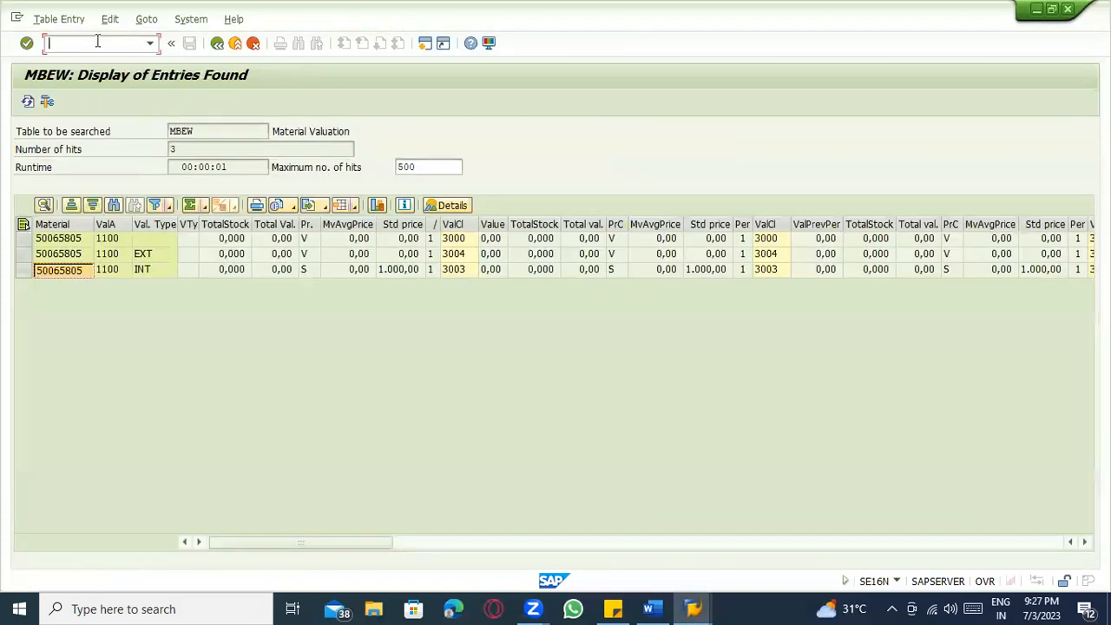
key("alt+Tab")
key("alt+Tab")
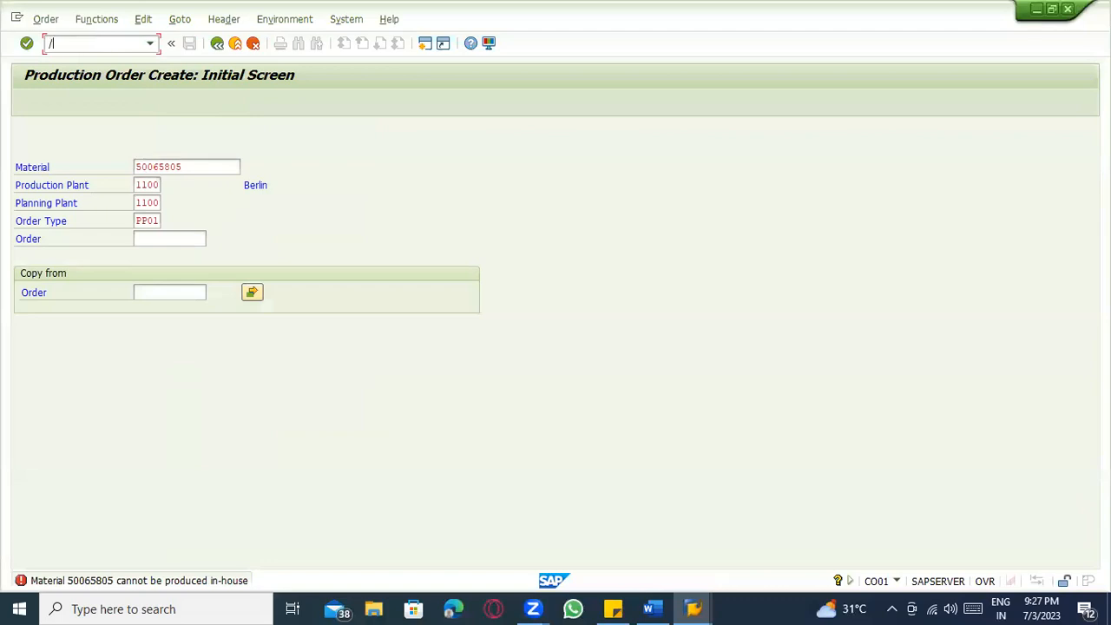
Recheck production order creation for material 50065805, now reporting missing MRP data.
type("/nco01")
key("Return")
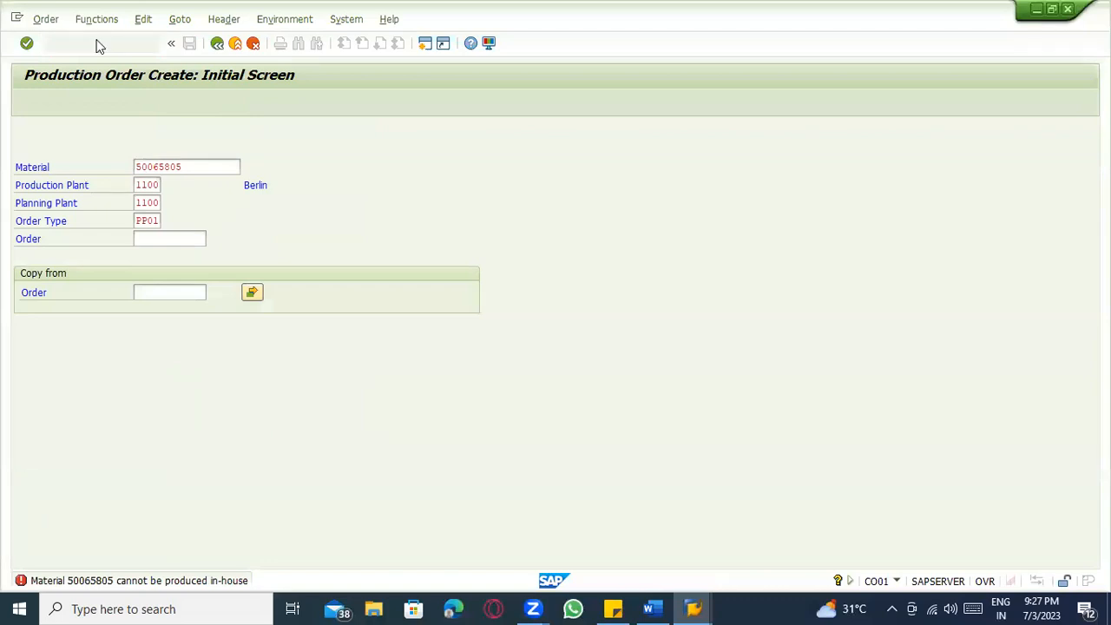
key("ctrl+v")
key("Return")
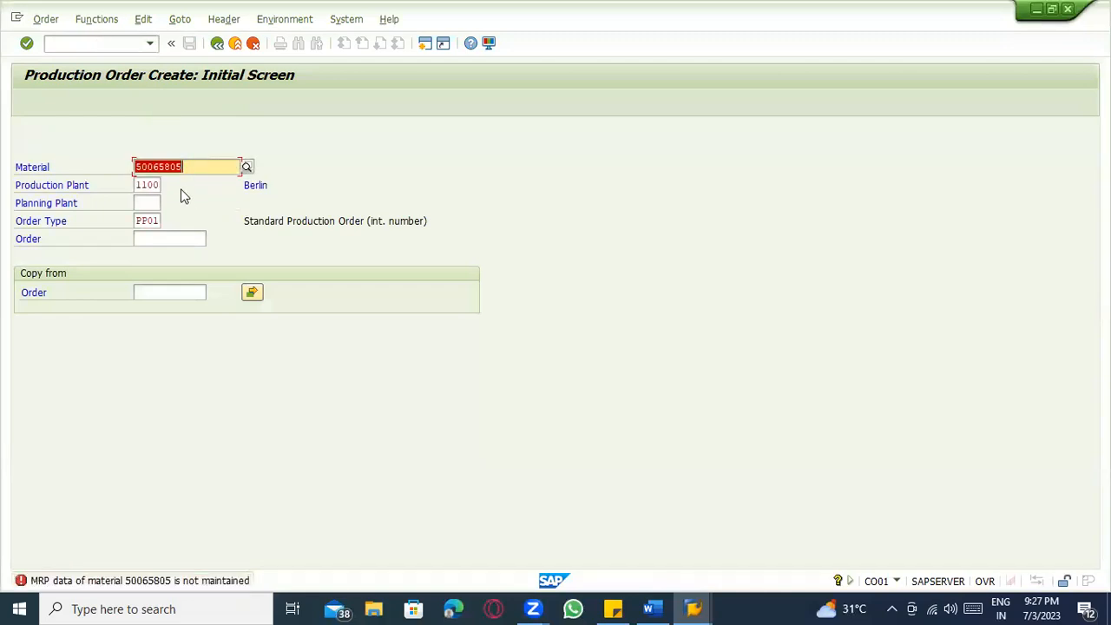
Open material 50065805 in the material window to show its views list.
key("alt+Tab")
key("alt+Tab")
key("Tab")
key("Tab")
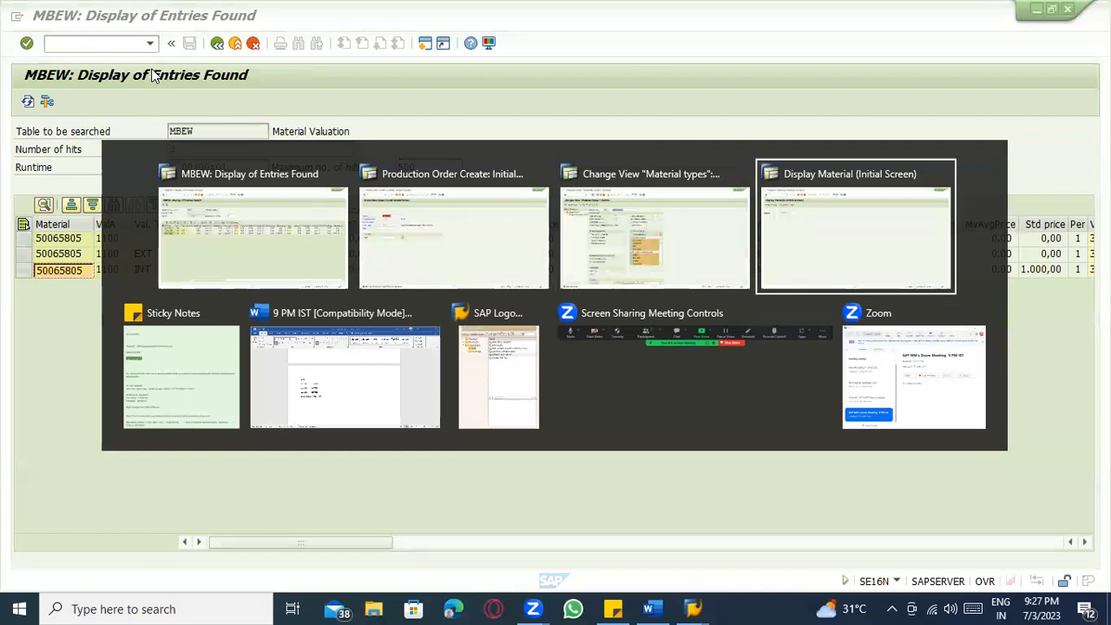
type("nmm03")
key("Return")
key("ctrl+v")
key("Return")
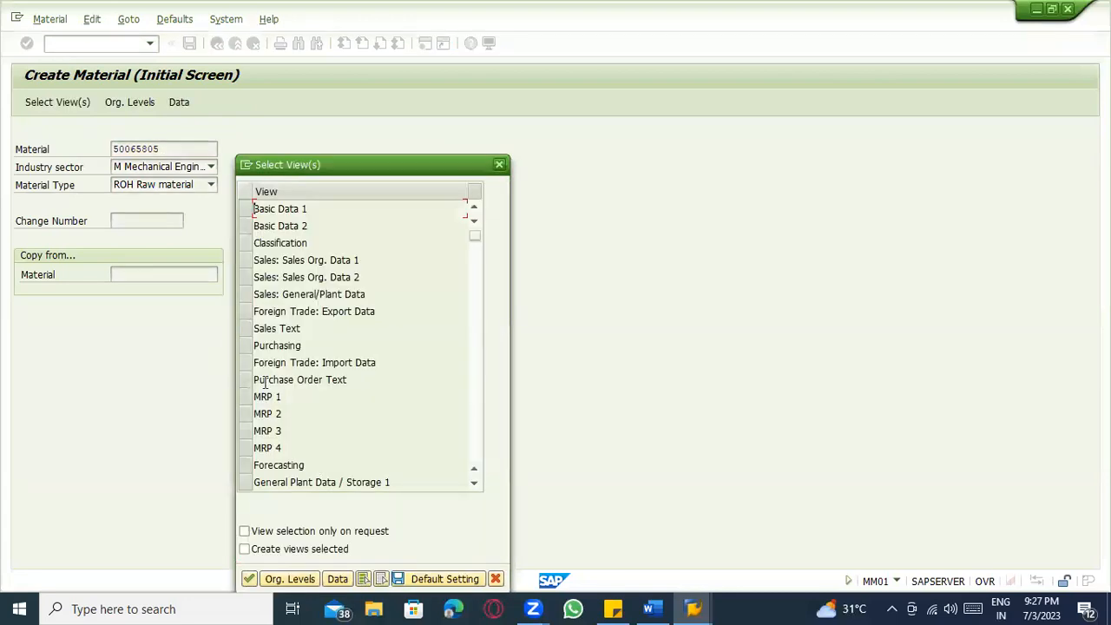
Select views MRP 1–4 for plant 1100 and storage location 0001.
left_click_drag(246, 397, 280, 467)
left_click(247, 477)
left_click(249, 470)
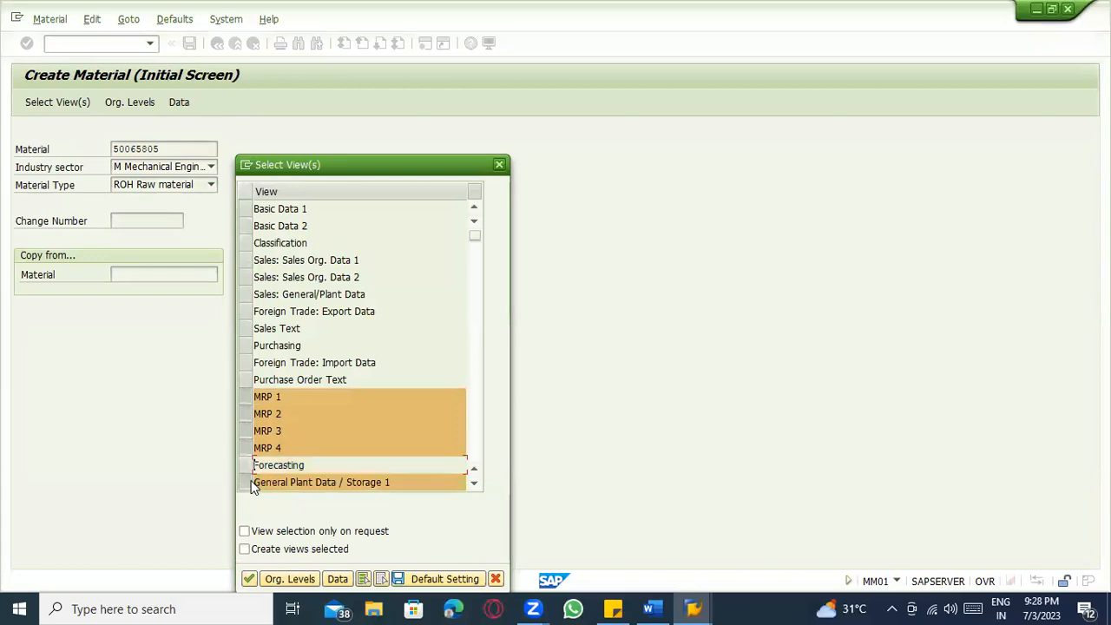
left_click(248, 479)
key("Return")
key("space")
left_click(264, 210)
key("space")
left_click(265, 226)
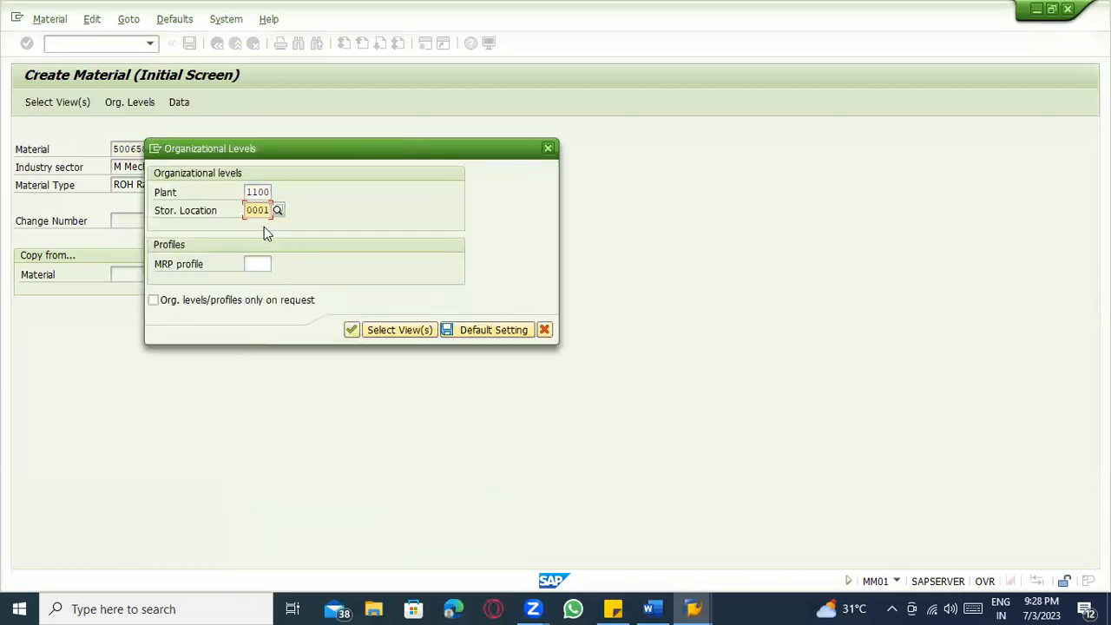
key("Return")
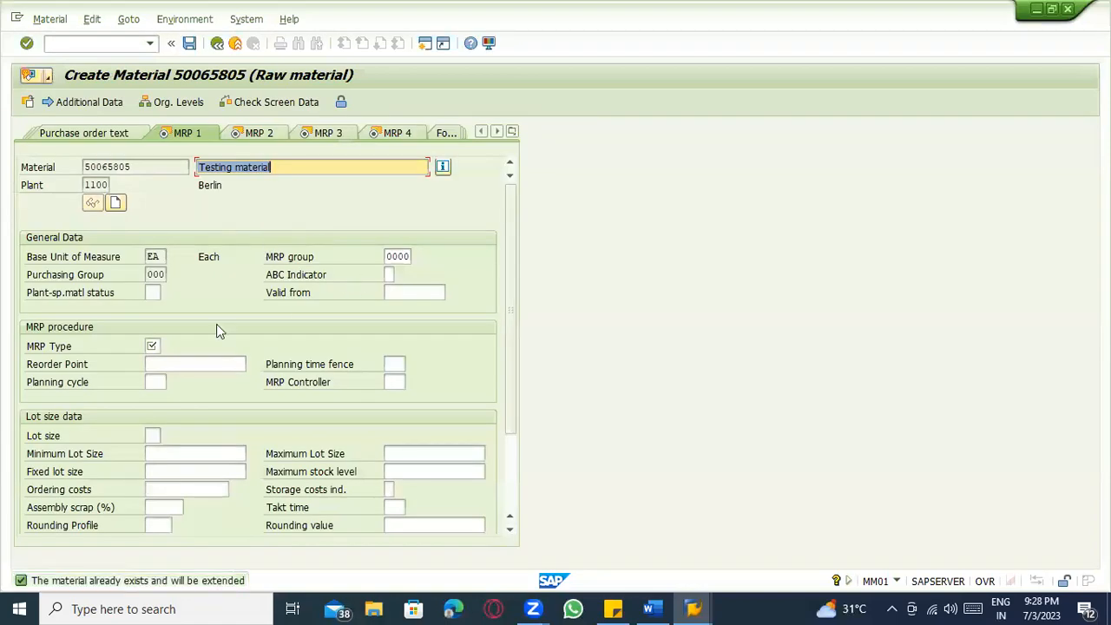
Set MRP type PD, MRP controller 000 and lot size EX.
left_click(155, 346)
key("space")
left_click(158, 361)
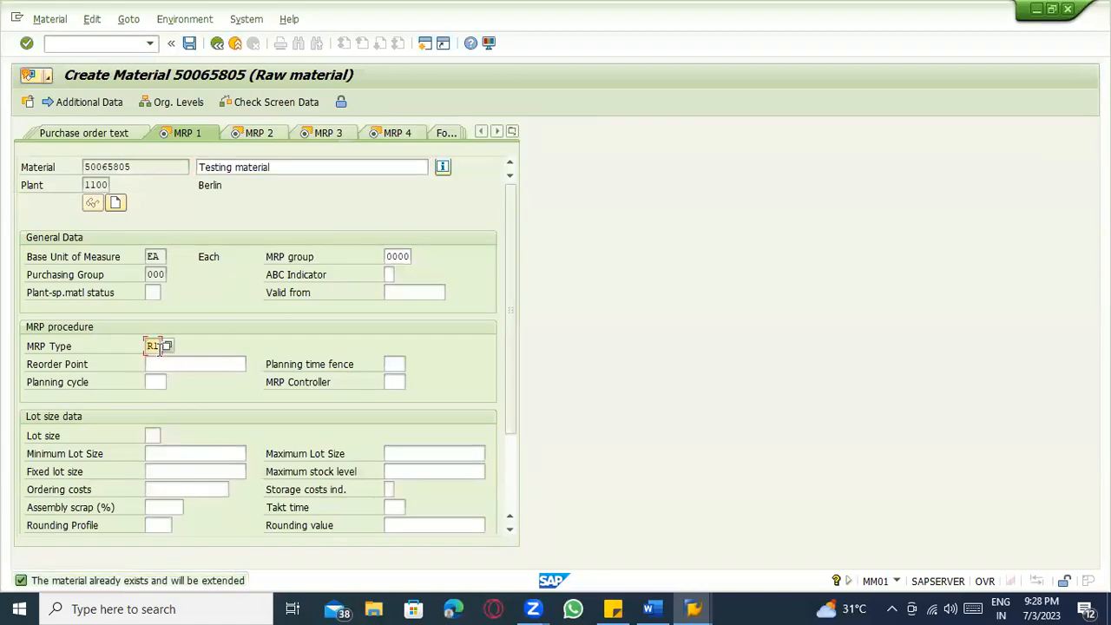
type("PD")
key("Return")
type("000")
key("Return")
type("EX")
key("Return")
Complete the MRP 2–4 screens with scheduling margin key 000 and save the material.
key("Return")
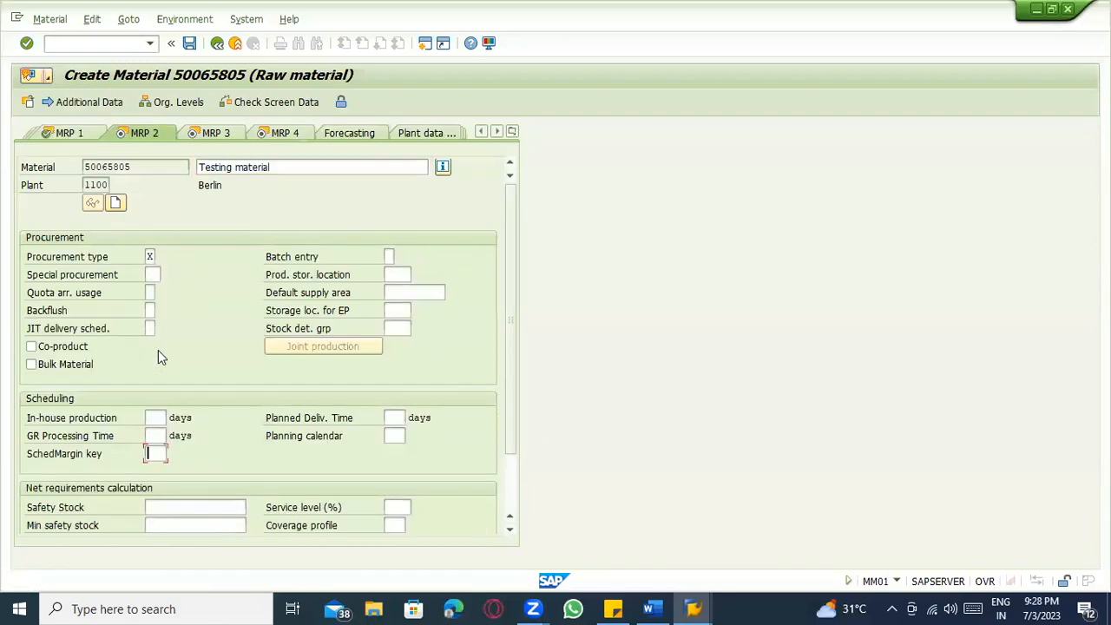
type("00658")
type("00")
key("Return")
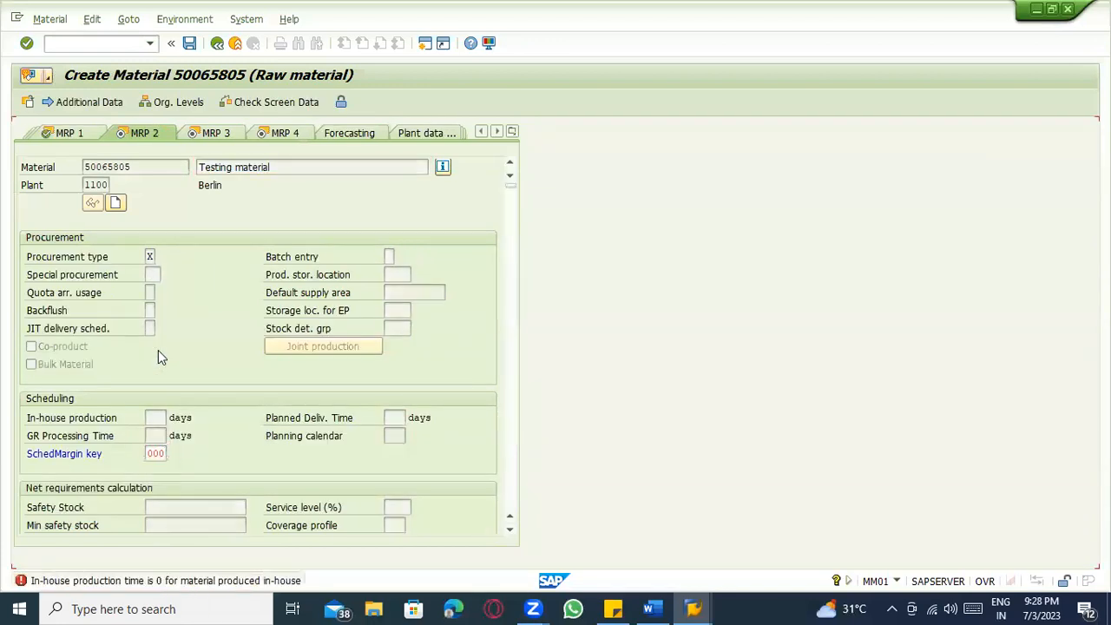
type("1")
key("Return")
key("Return")
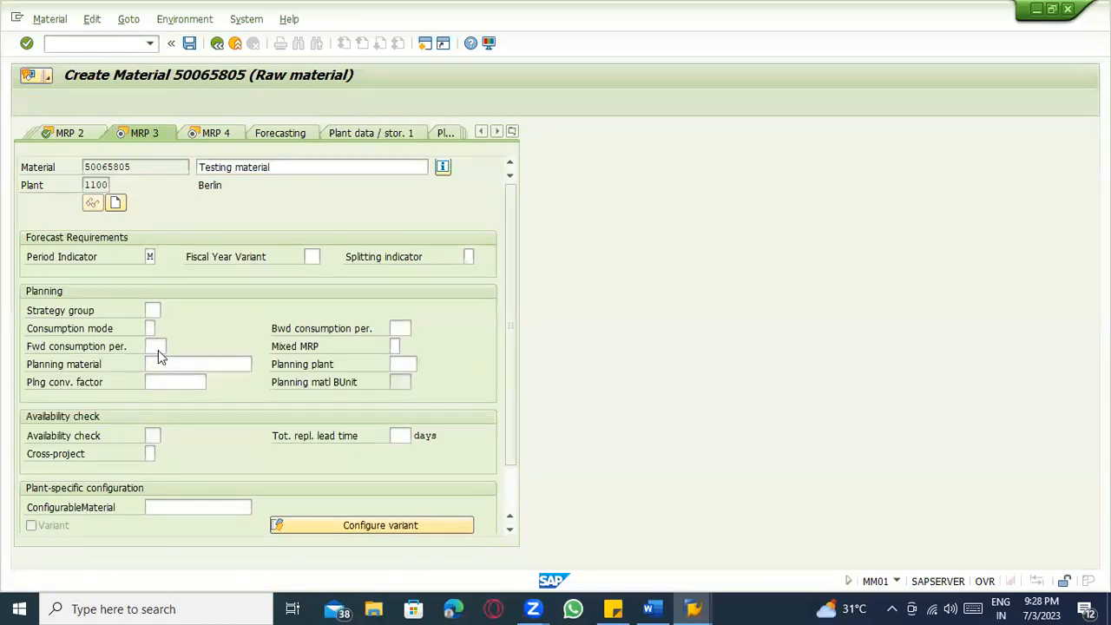
key("Return")
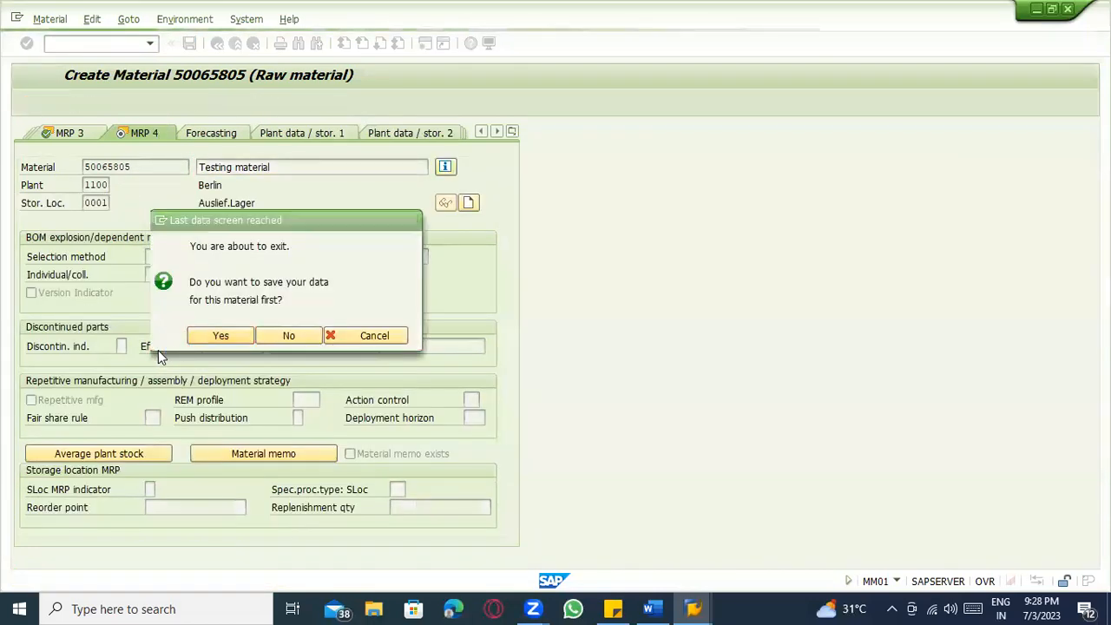
key("Return")
left_click(90, 48)
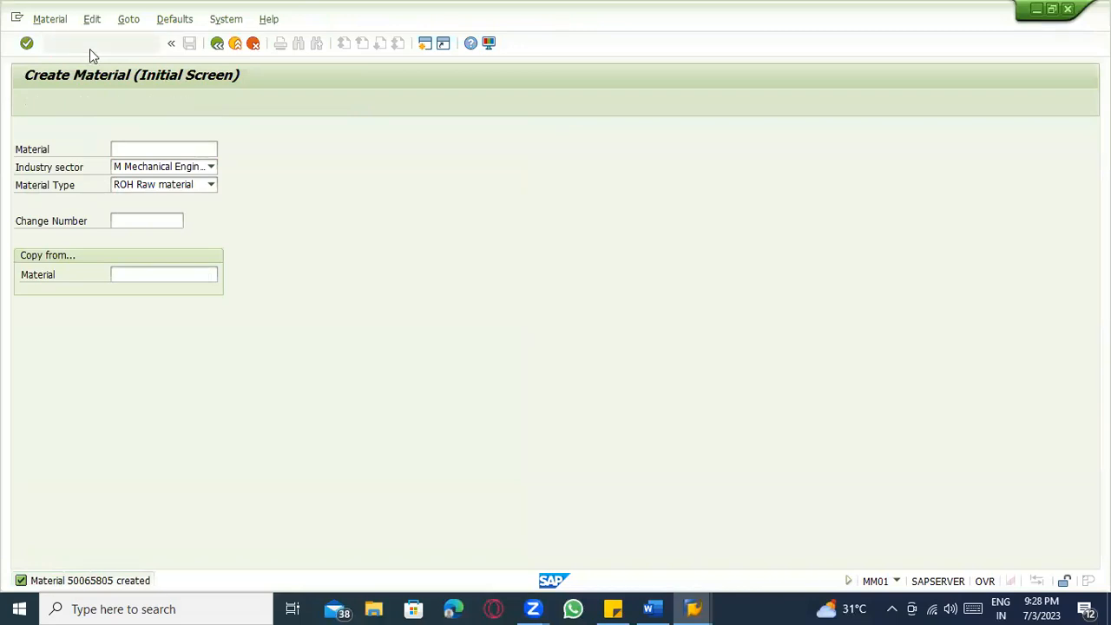
Create a production order for 100 of 50065805, end date 22.06.2023, without reference operation set or BOM.
key("Down")
key("Return")
key("Return")
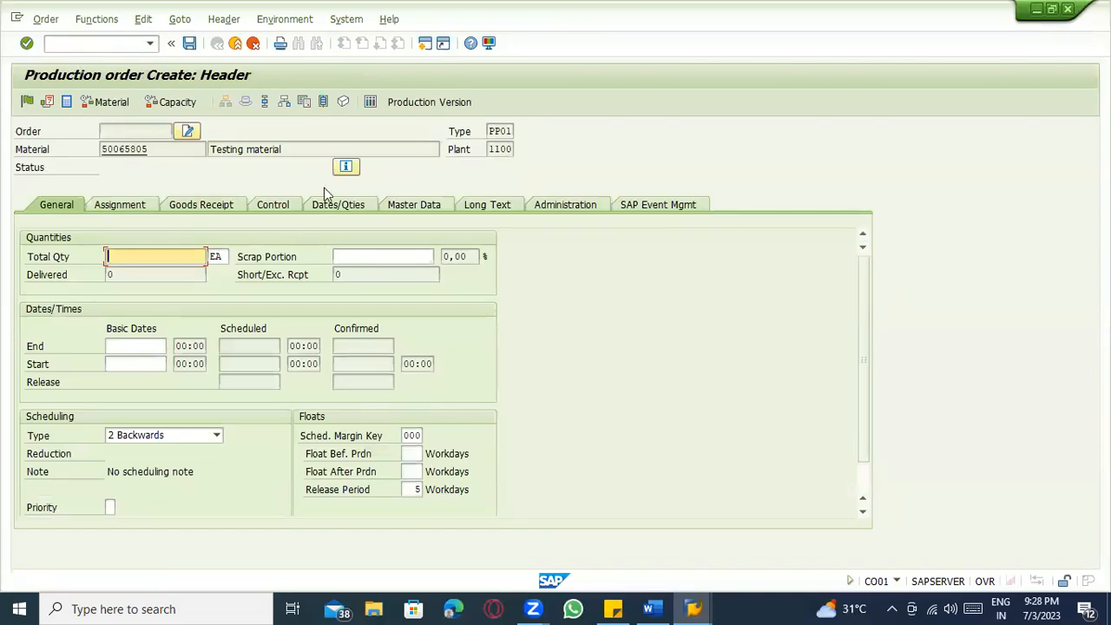
type("100")
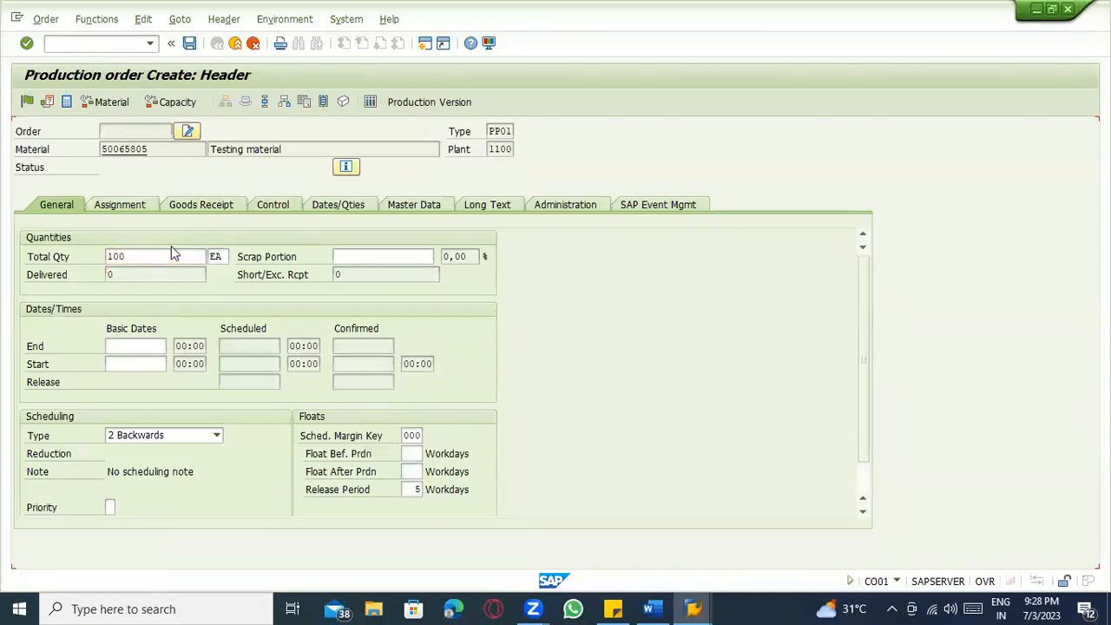
key("Return")
left_click(153, 347)
left_click(153, 361)
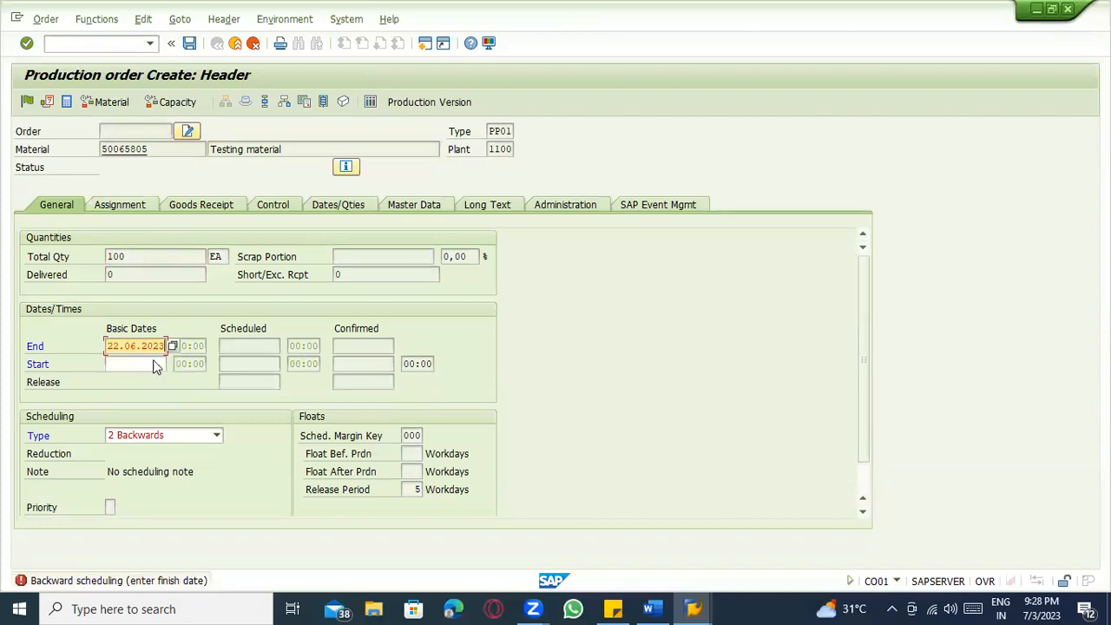
key("Return")
left_click(396, 250)
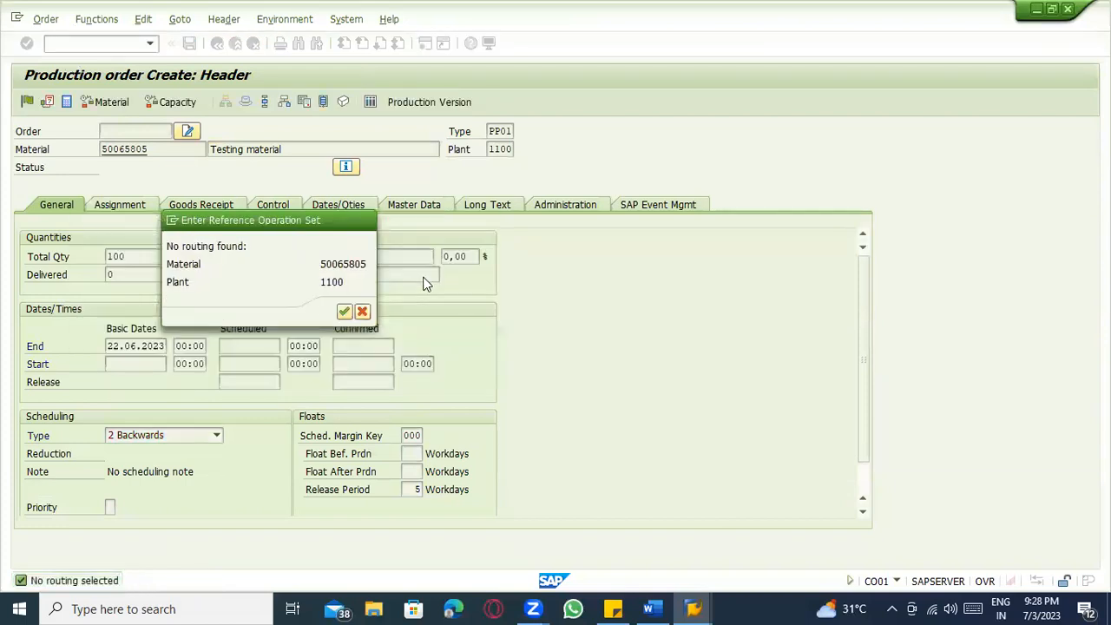
left_click(363, 311)
left_click(426, 282)
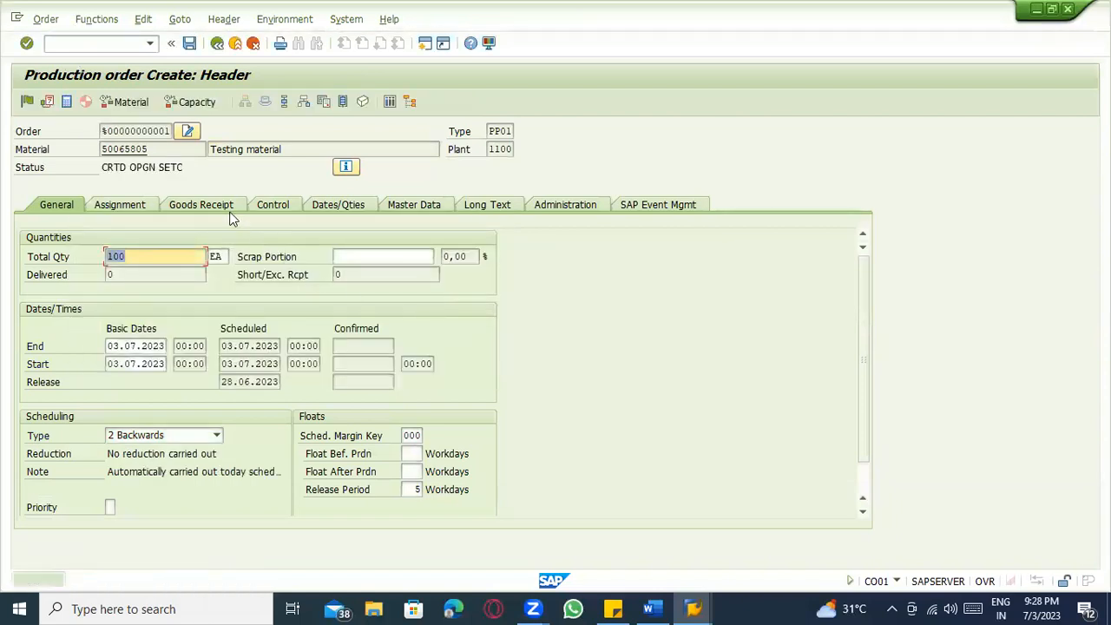
Browse the order's Goods Receipt, Assignment, General, Dates/Quantities and Master Data tabs.
left_click(195, 210)
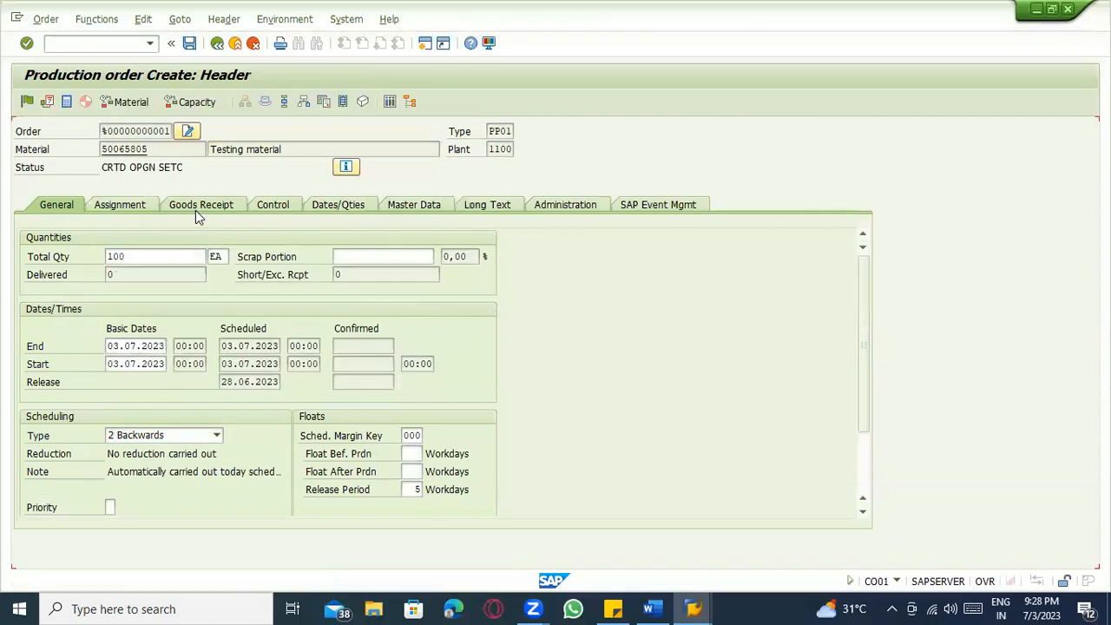
left_click(145, 206)
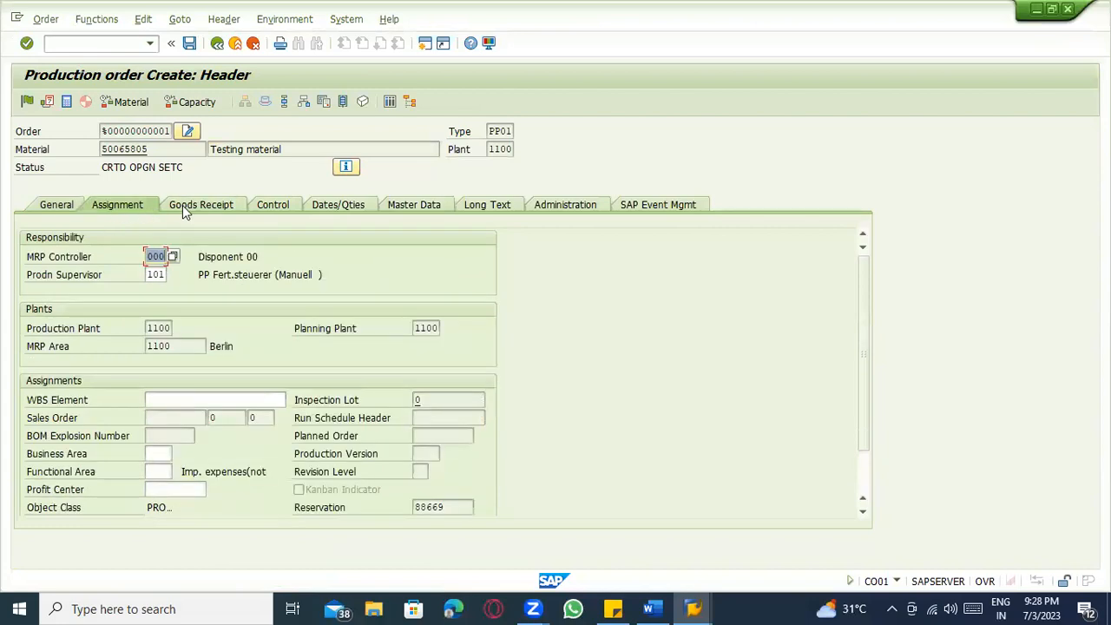
left_click(182, 204)
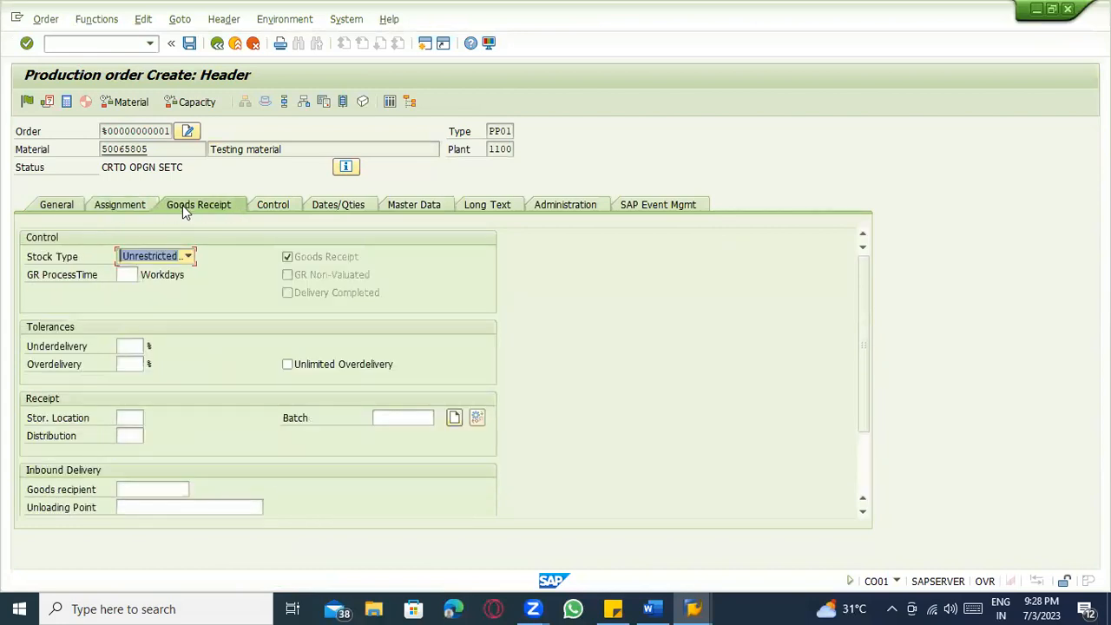
left_click(56, 205)
scroll(495, 425, "down", 1)
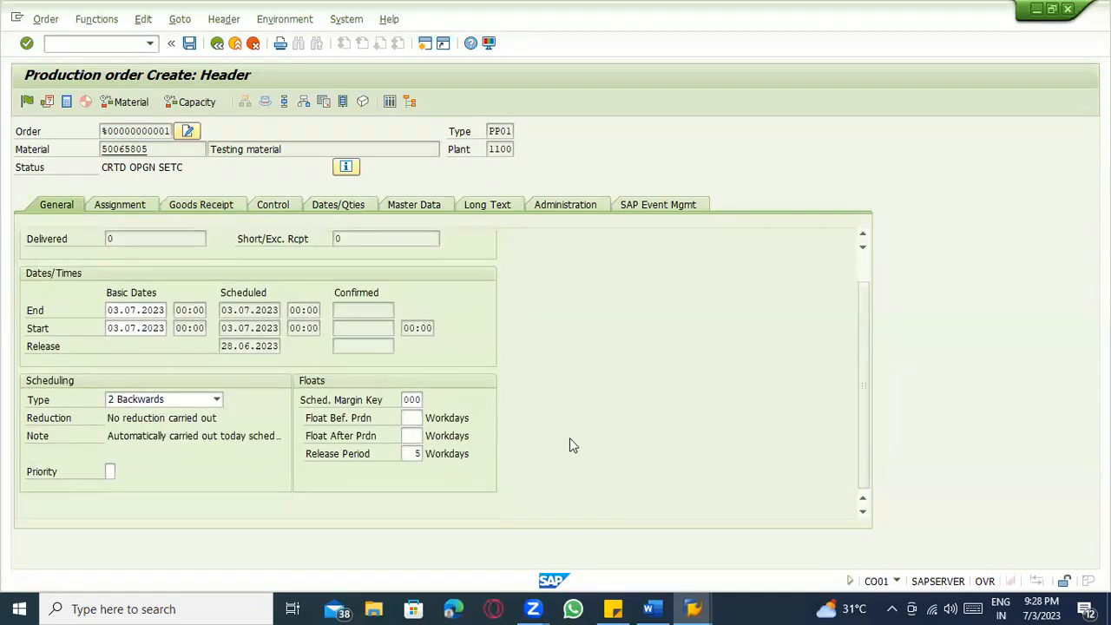
left_click(364, 202)
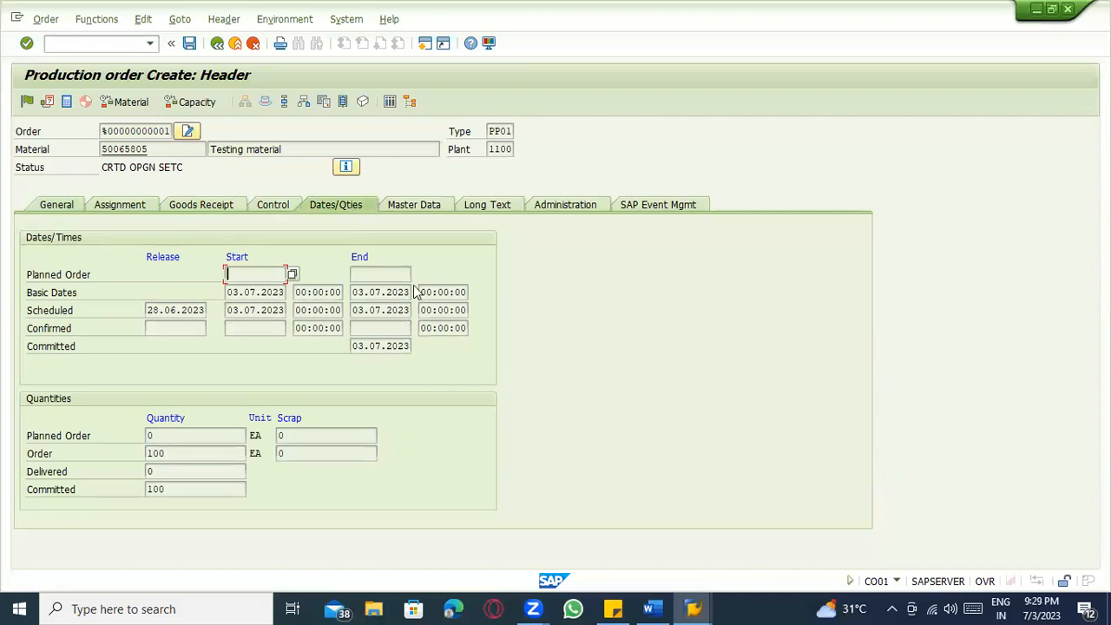
left_click(426, 210)
scroll(495, 373, "down", 3)
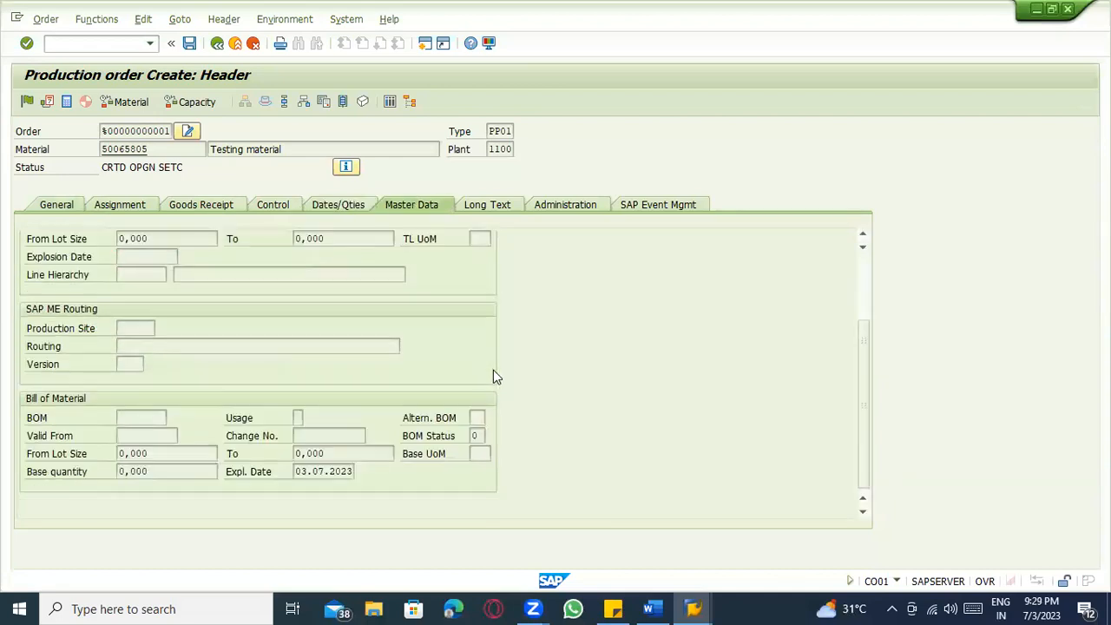
scroll(512, 380, "up", 3)
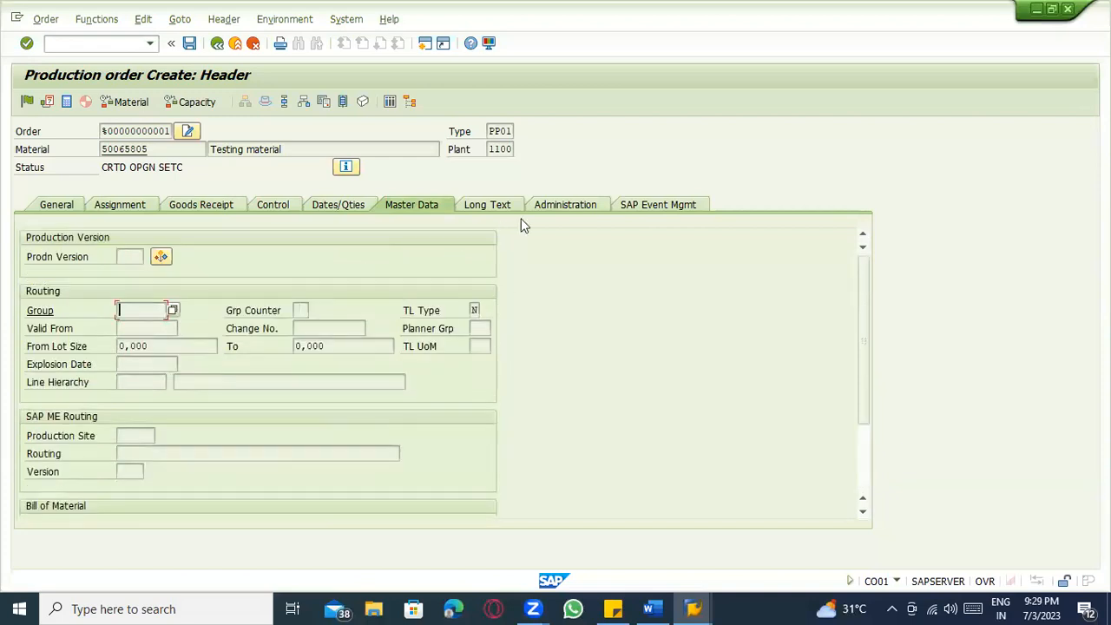
On the Goods Receipt tab, find and highlight the order's INT valuation type.
left_click(207, 208)
scroll(322, 324, "down", 1)
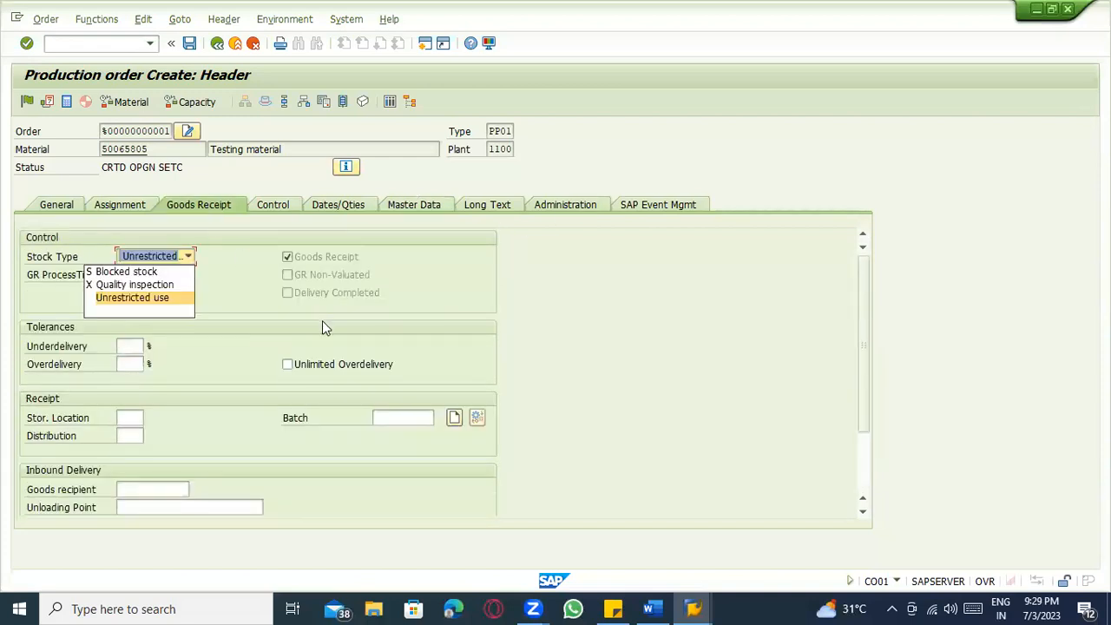
left_click(511, 366)
scroll(599, 386, "down", 1)
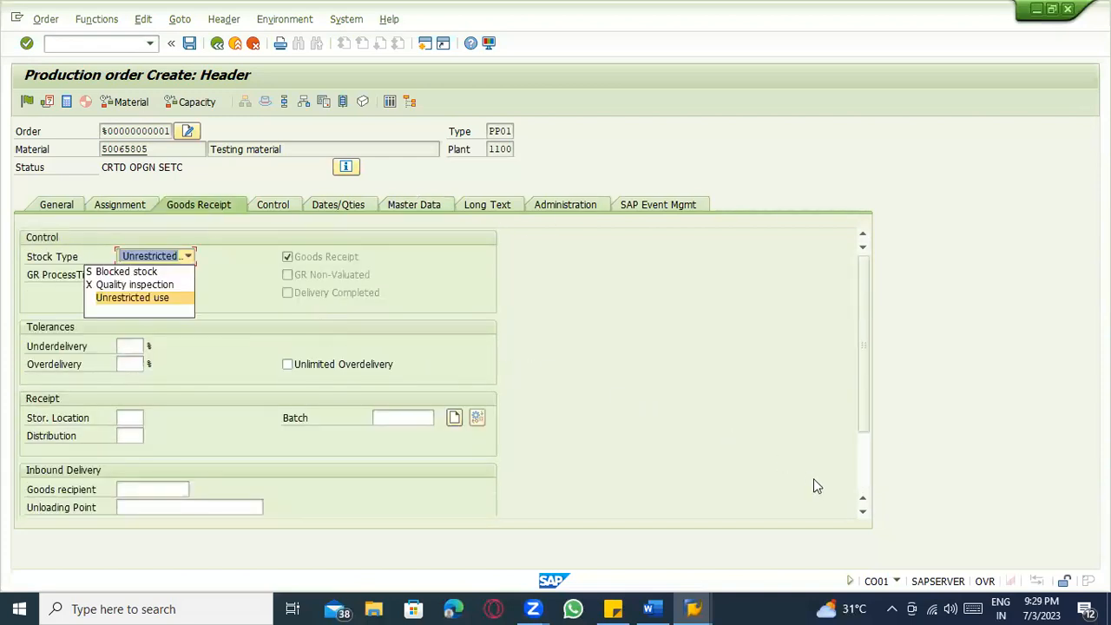
left_click(858, 472)
left_click_drag(165, 471, 84, 471)
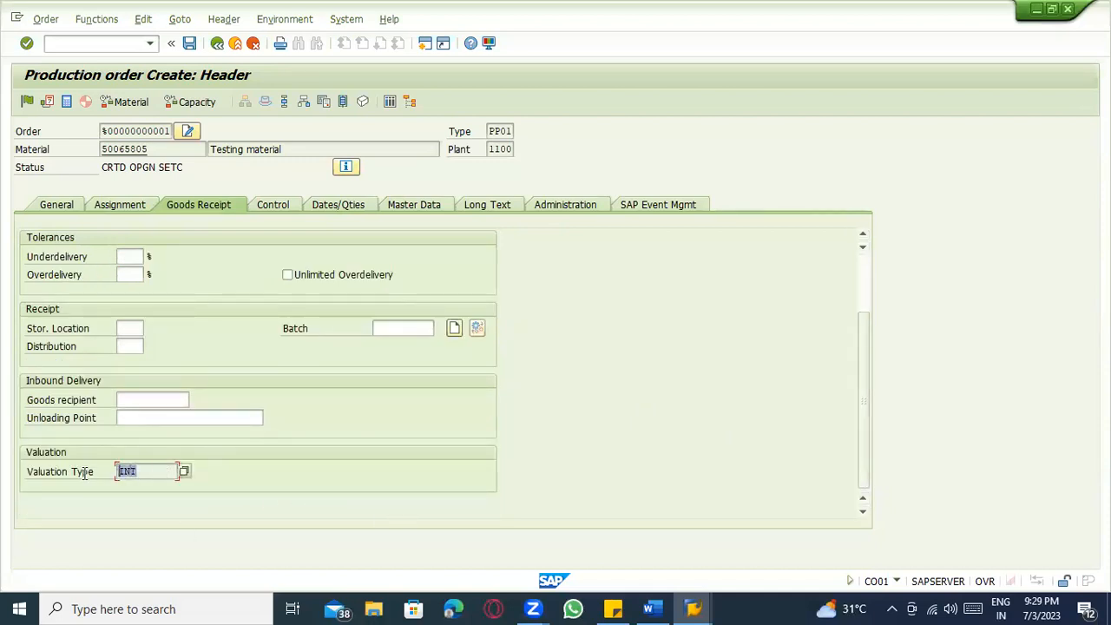
left_click(144, 473)
left_click_drag(149, 471, 115, 471)
In the MBEW list, check the INT record for plant 1100 with standard price 1.000,00.
key("alt+Tab")
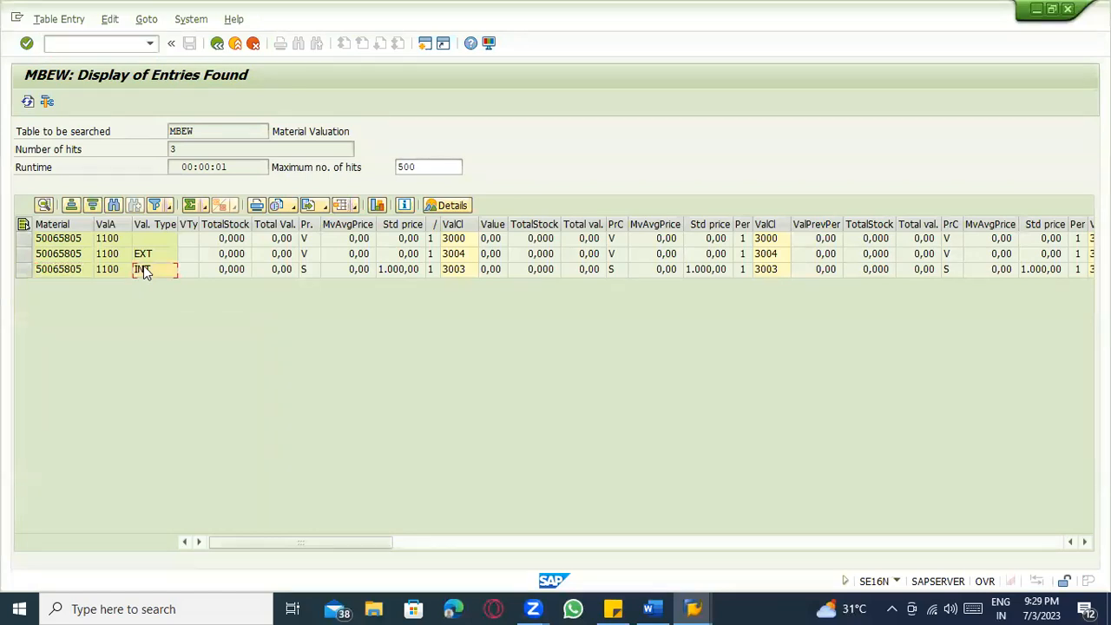
left_click(106, 270)
left_click(390, 271)
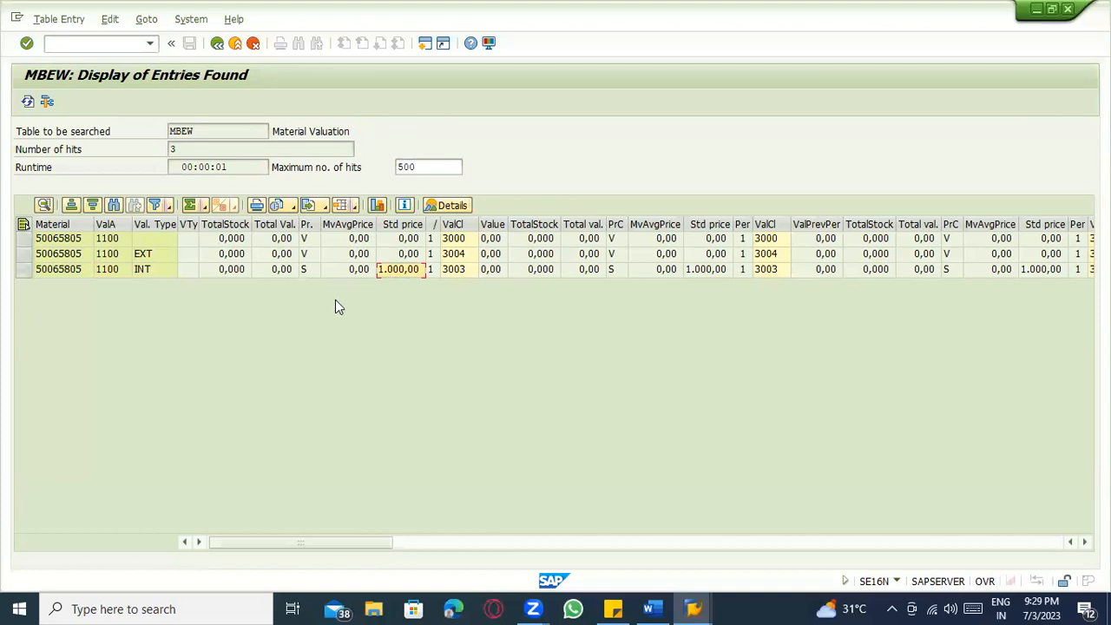
key("alt+Tab")
key("alt+Tab")
key("alt+Tab")
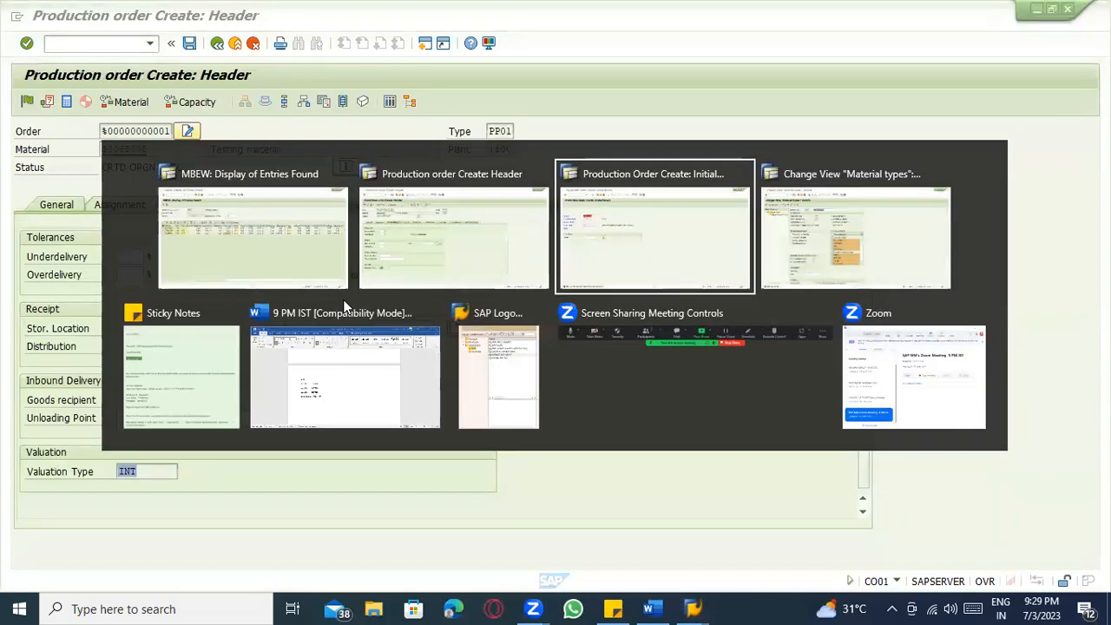
key("alt+shift+Tab")
key("alt+Tab")
key("alt+Tab")
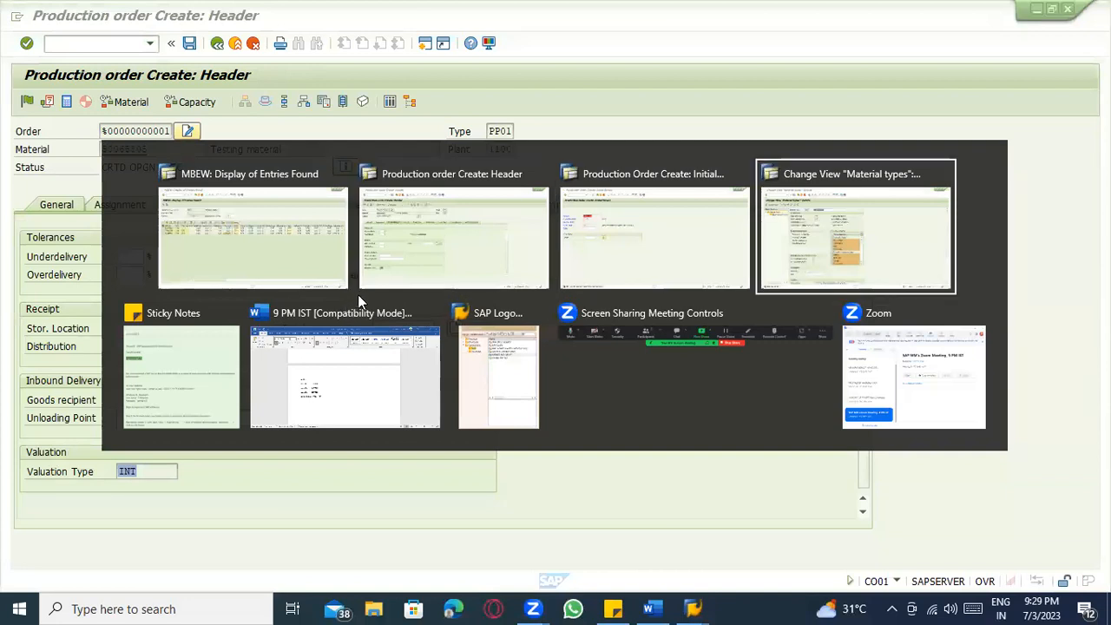
key("alt+Tab")
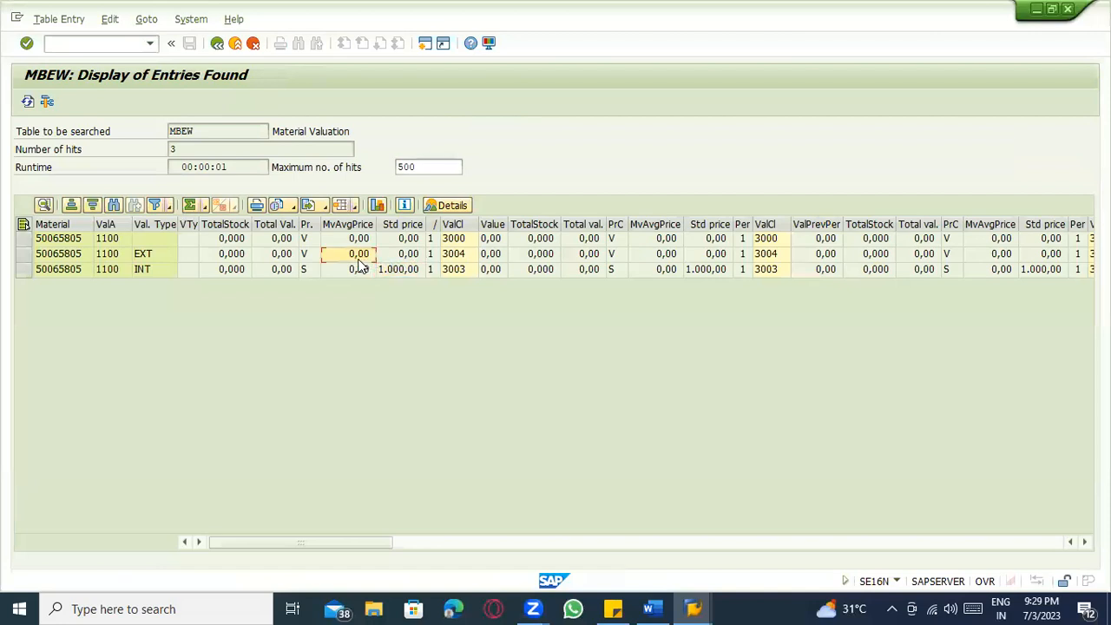
Compare the EXT and INT valuation records and their standard prices, then return to the order initial screen.
left_click(23, 255)
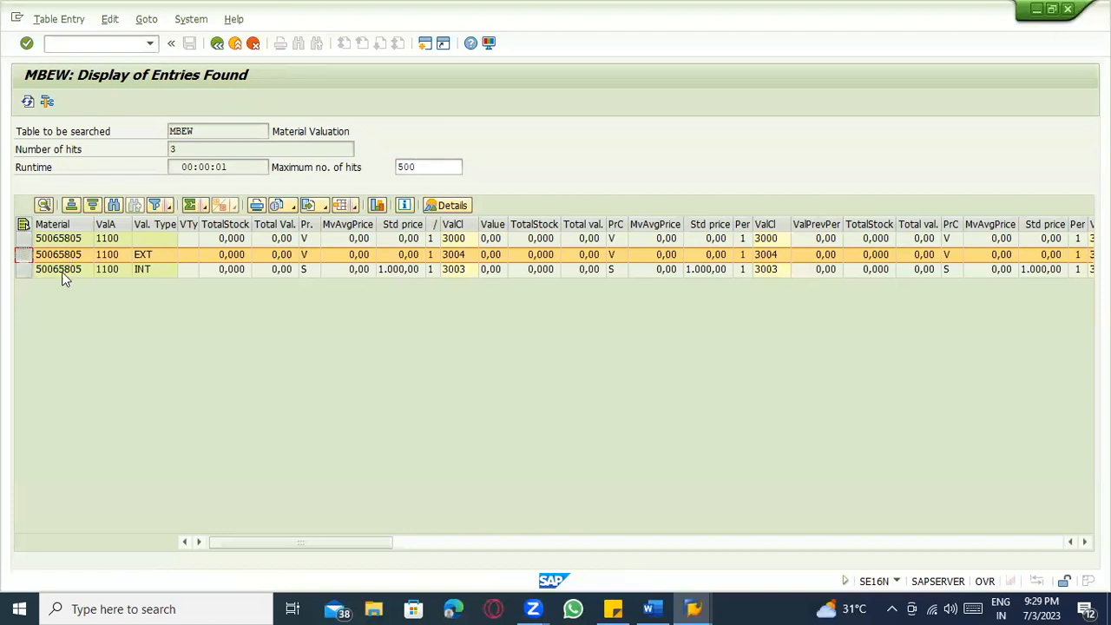
left_click(157, 255)
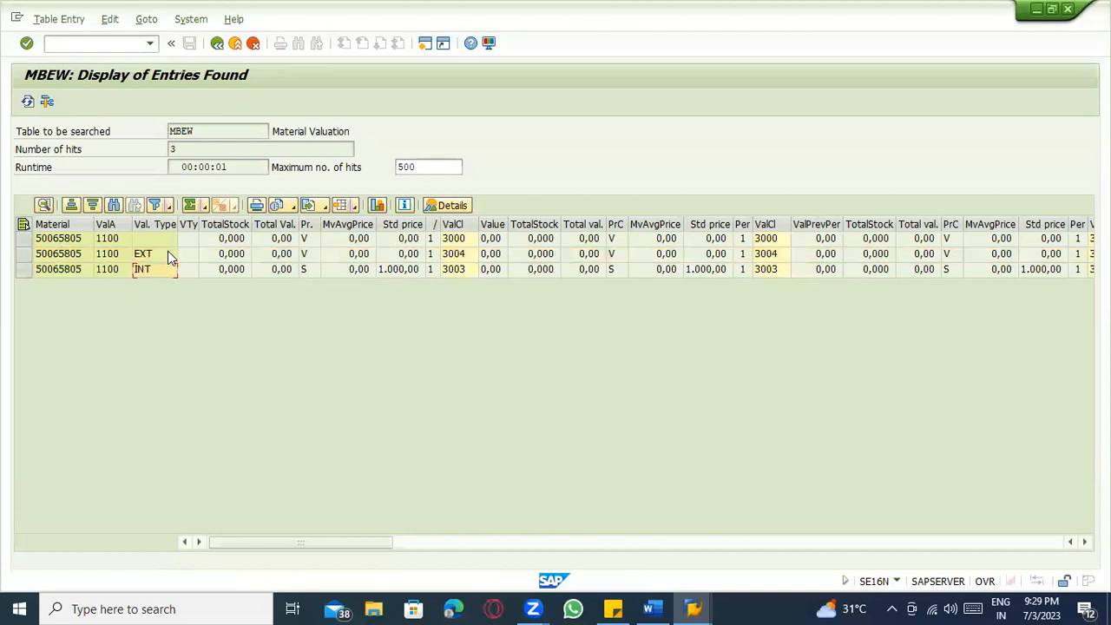
left_click(163, 270)
left_click(405, 269)
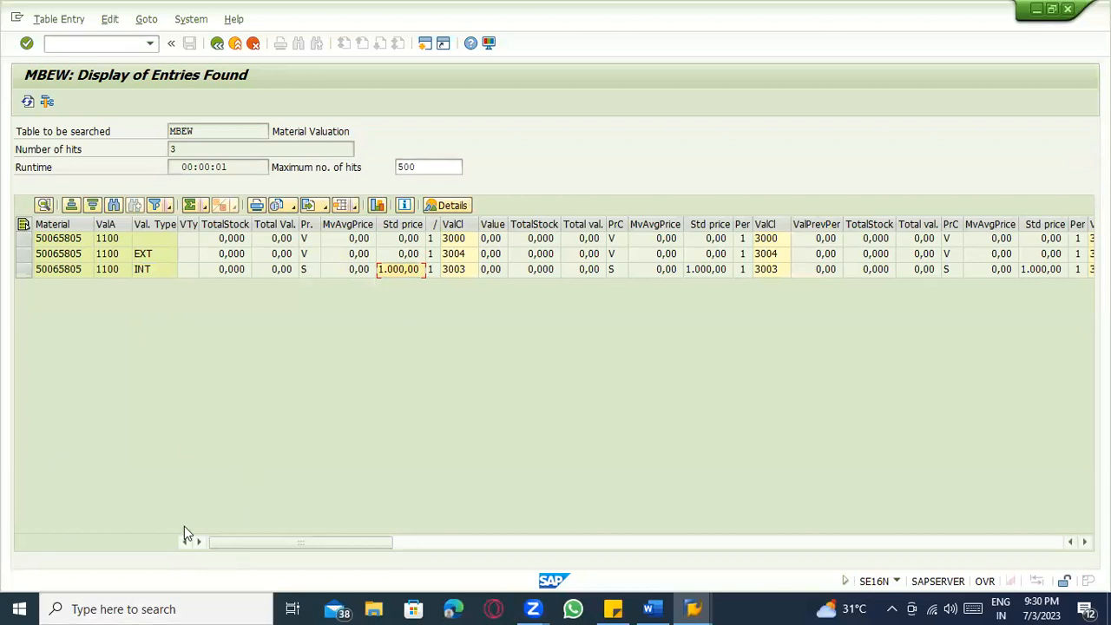
key("alt+Tab")
key("alt+Tab")
key("alt+Tab")
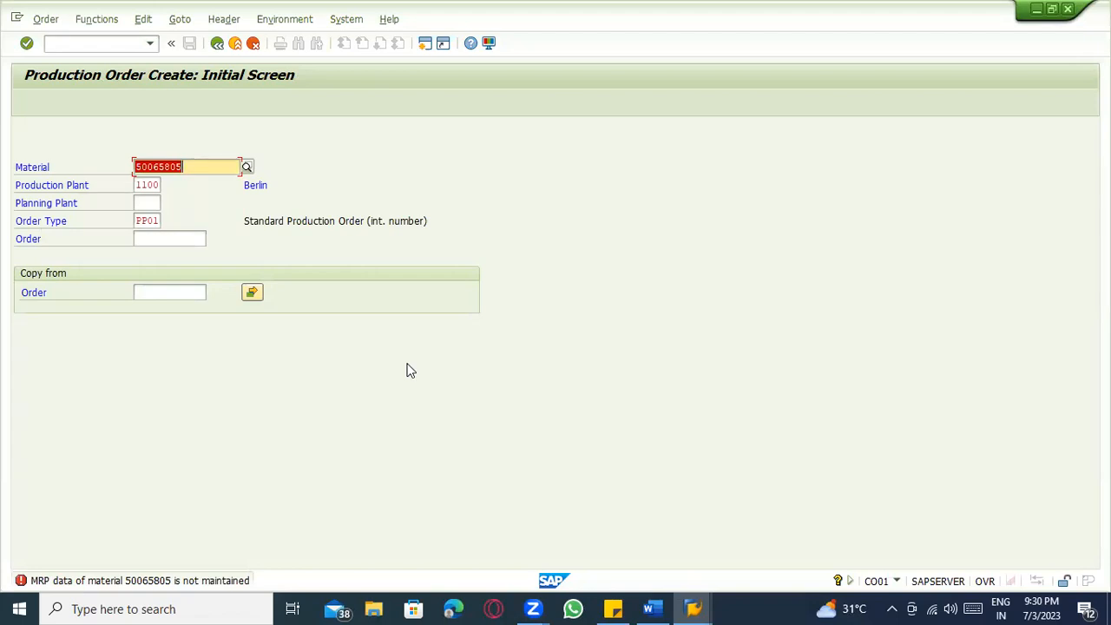
Exit production order creation and go back to the MBEW list to check the EXT valuation type.
left_click(235, 44)
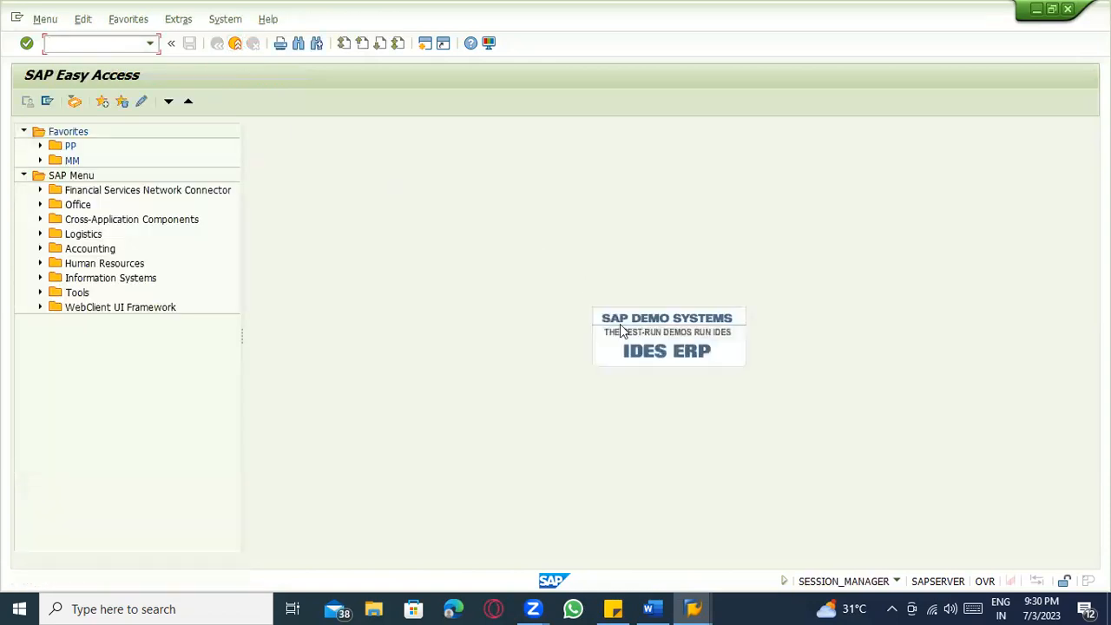
left_click(693, 608)
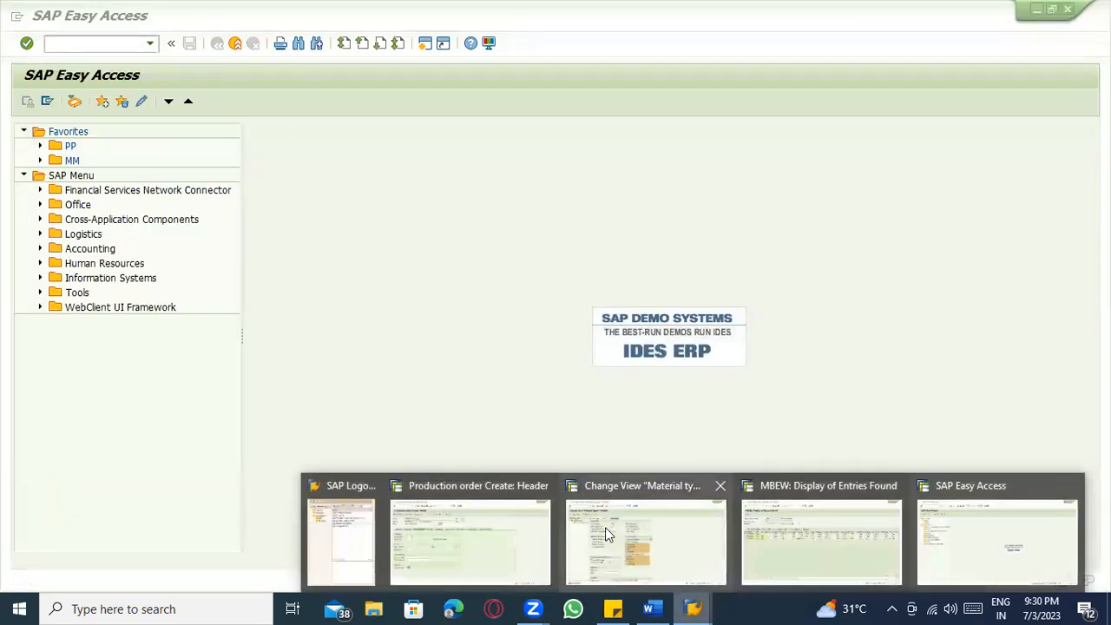
left_click(797, 562)
left_click(170, 253)
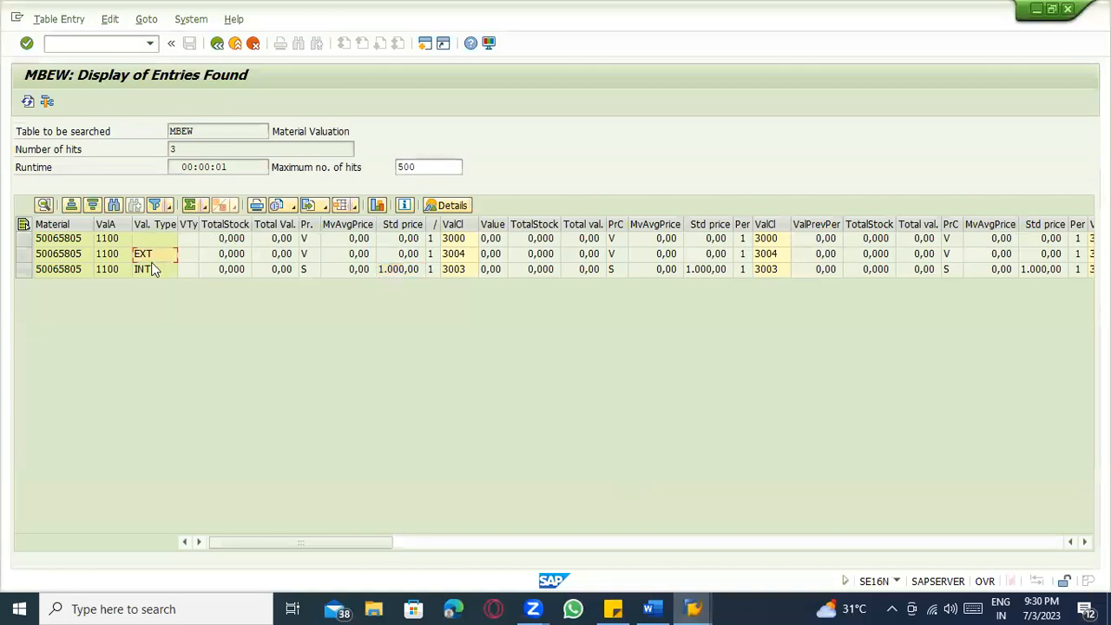
left_click(236, 44)
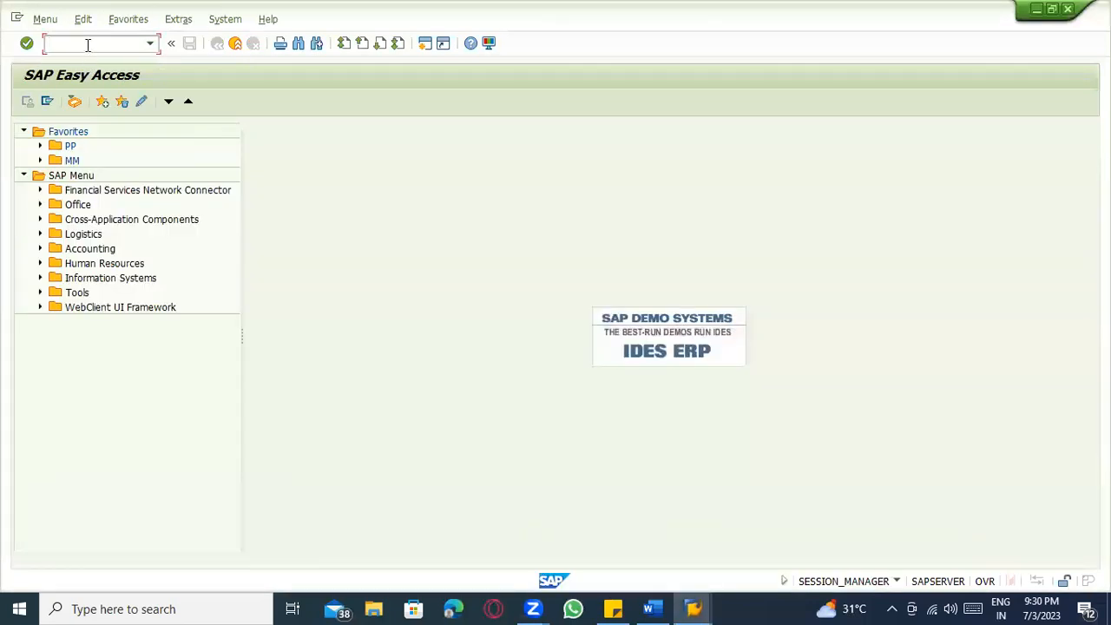
key("alt+Tab")
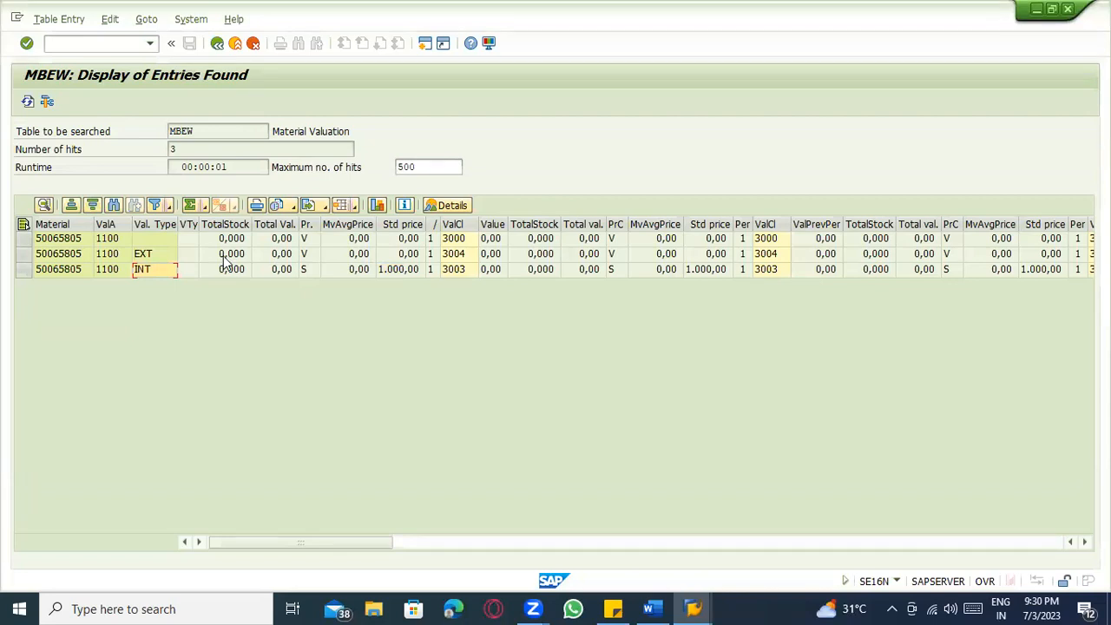
left_click(151, 256)
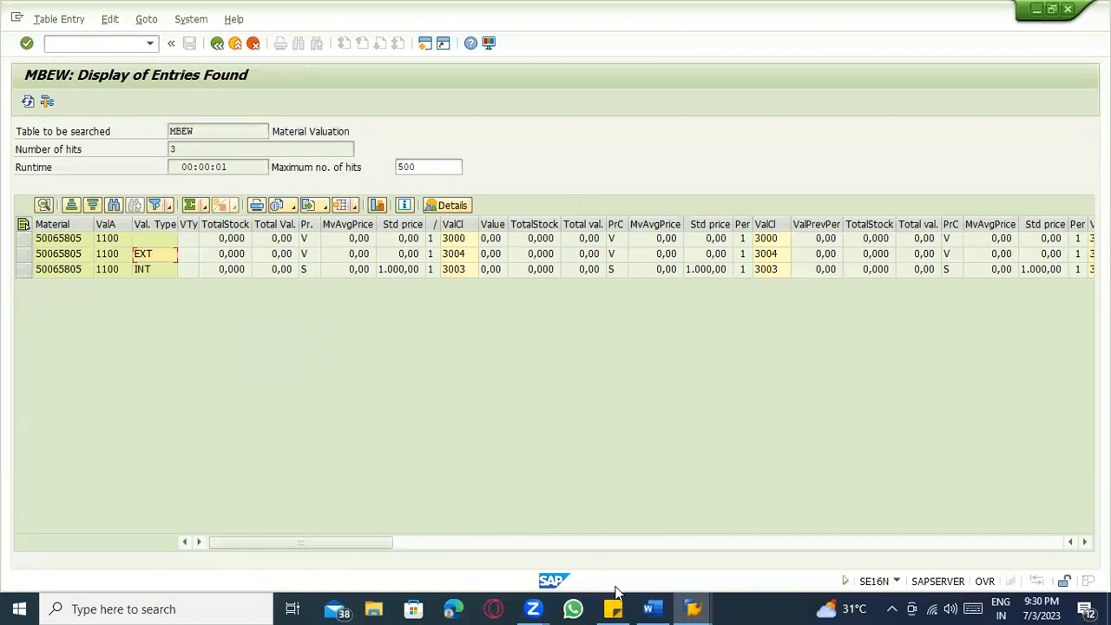
In Word, list GR 1 BATCH 1234, GR2 BATCH 2345 and GR3 BATCH 1948 on separate lines.
left_click(653, 608)
type("GR 1 --- BATCH 1234")
key("Return")
type("GR2 --- BATCH 2345")
key("Return")
type("GR3 ---- BATCH")
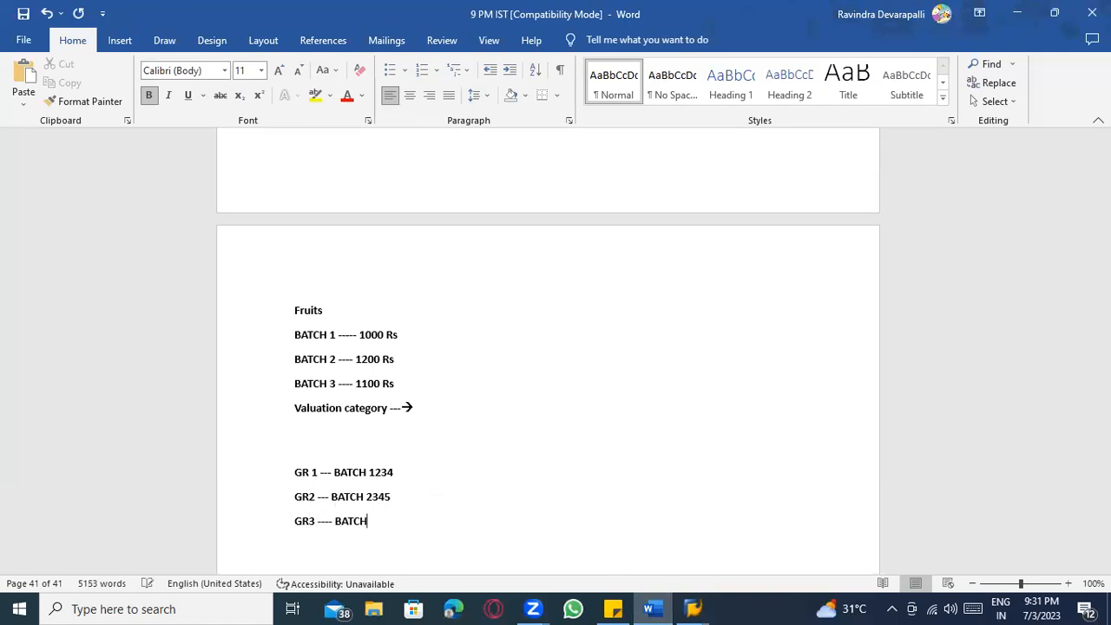
type(" 1948")
Add prices to the receipt lines: 100 rs, 110 rs and 120 rs.
left_click(445, 469)
type("-1 00rs")
left_click(416, 491)
type("- 110 rs")
left_click(407, 521)
type("- 120 t")
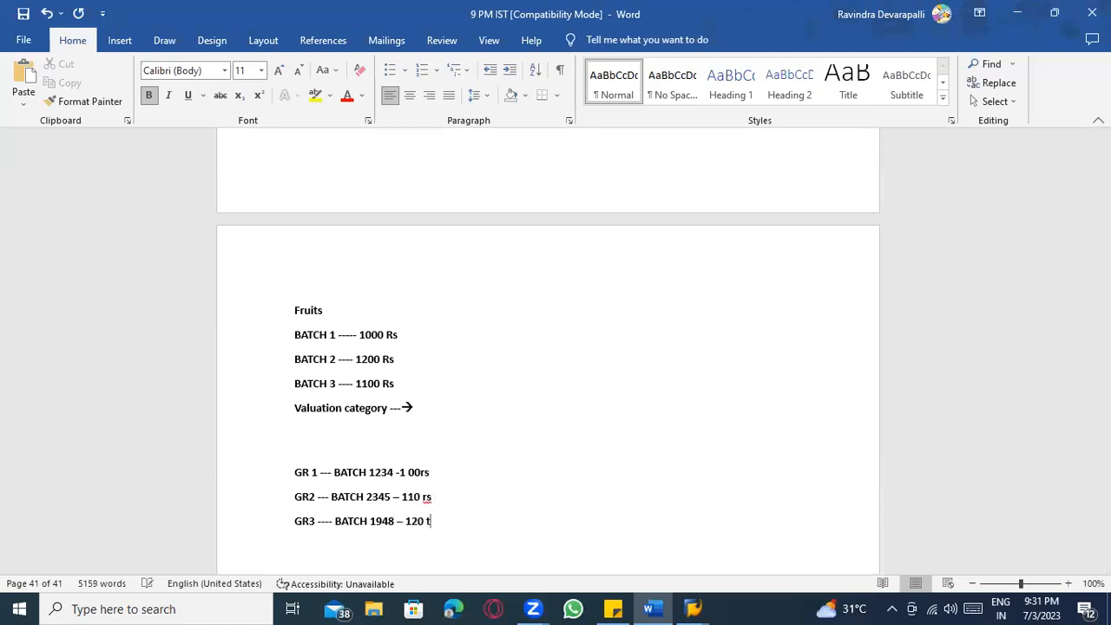
type("s")
Compare the Word notes against the INT valuation type in the SAP MBEW table.
key("alt+Tab")
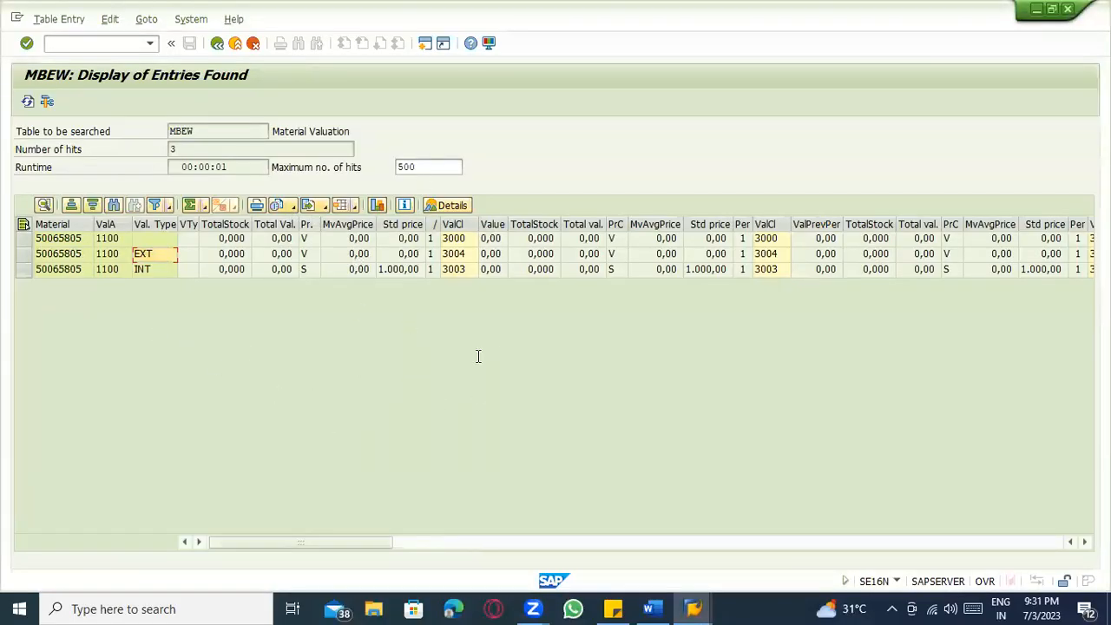
key("alt+Tab")
left_click(413, 473)
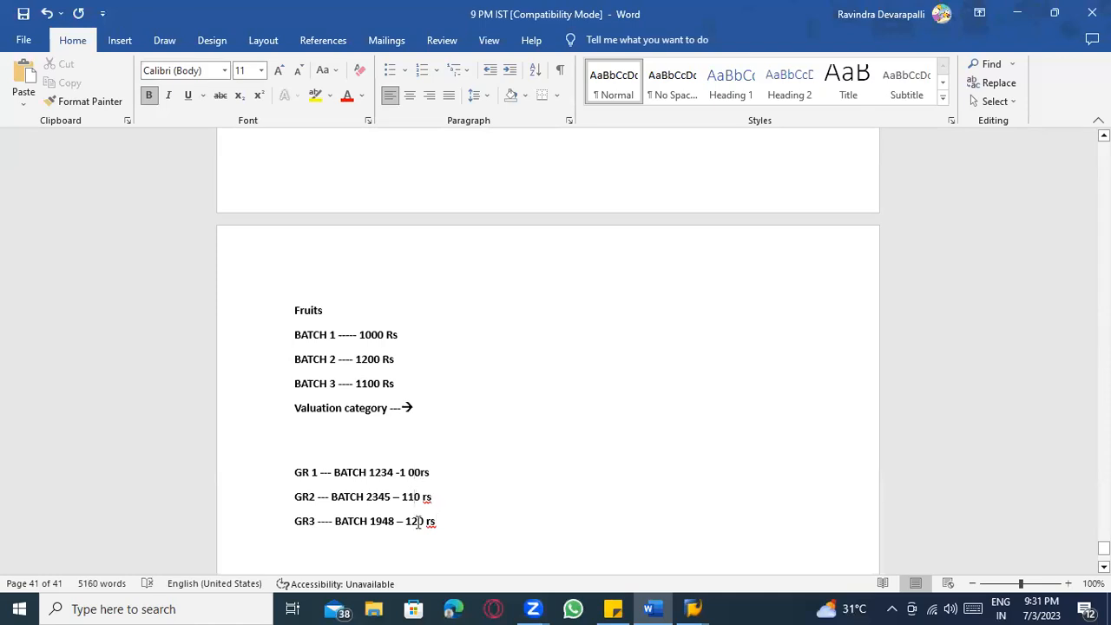
left_click(384, 456)
key("alt+Tab")
left_click(158, 269)
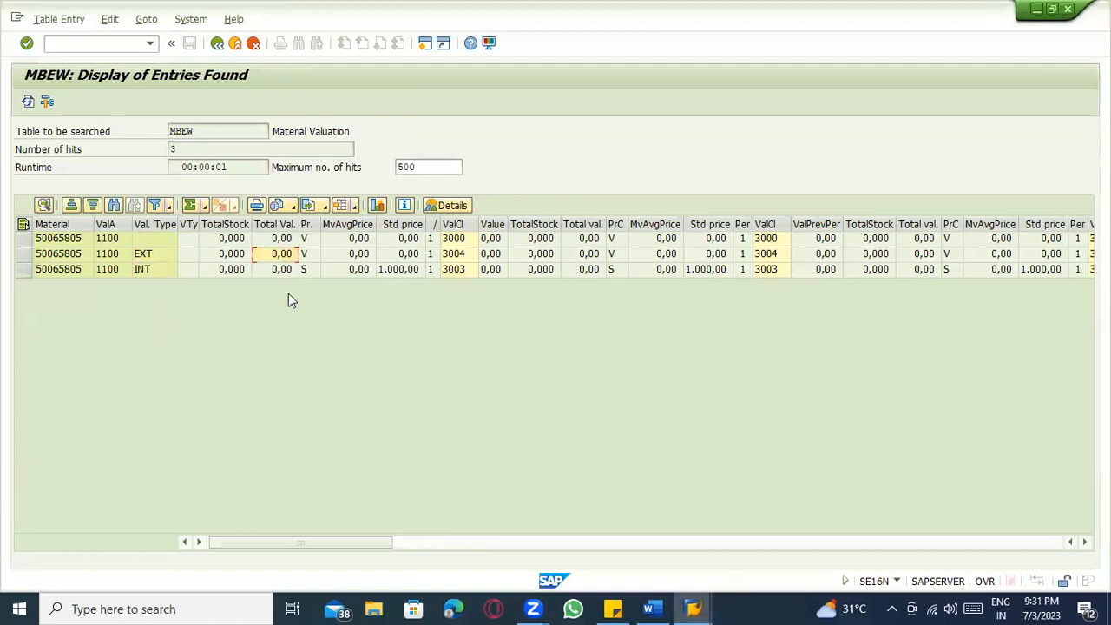
key("alt+Tab")
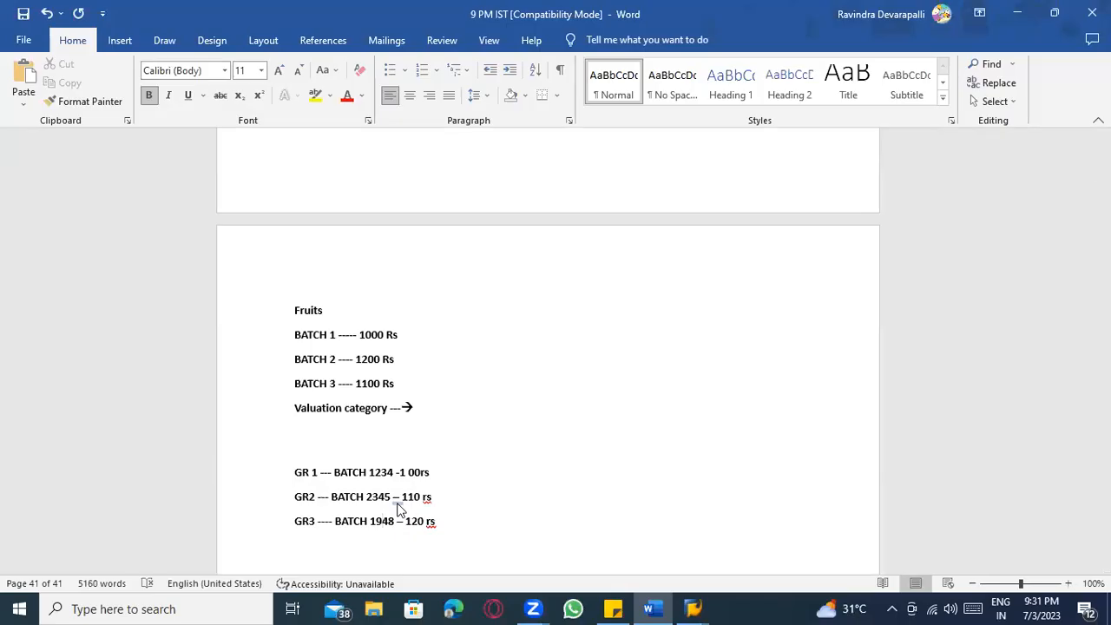
Return to the MBEW selection screen and clear the Material criterion.
key("alt+Tab")
left_click(217, 43)
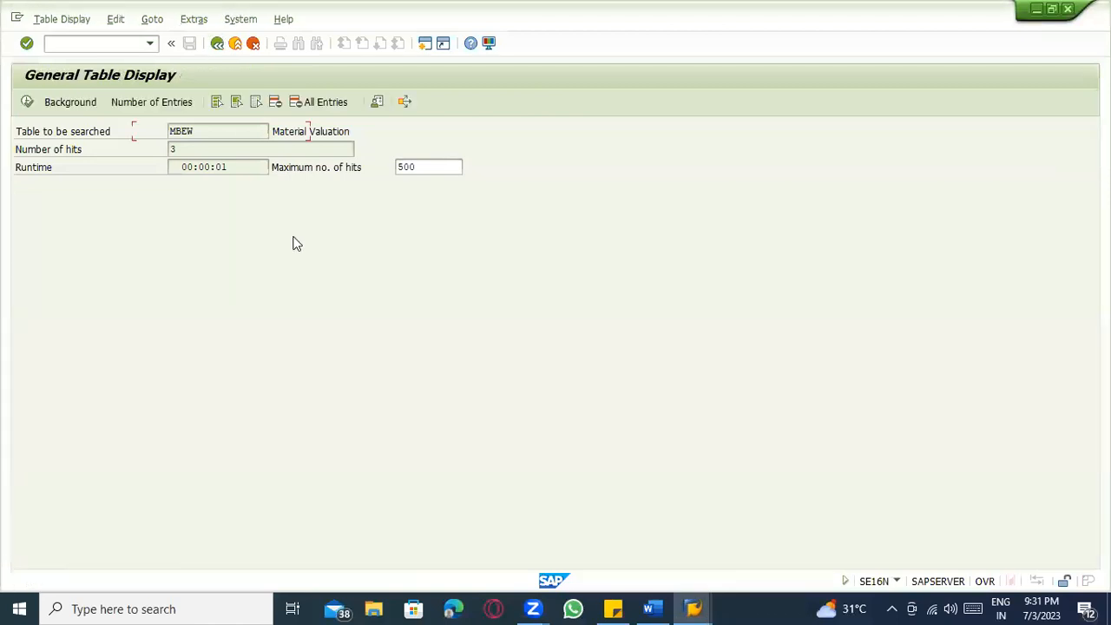
left_click(206, 289)
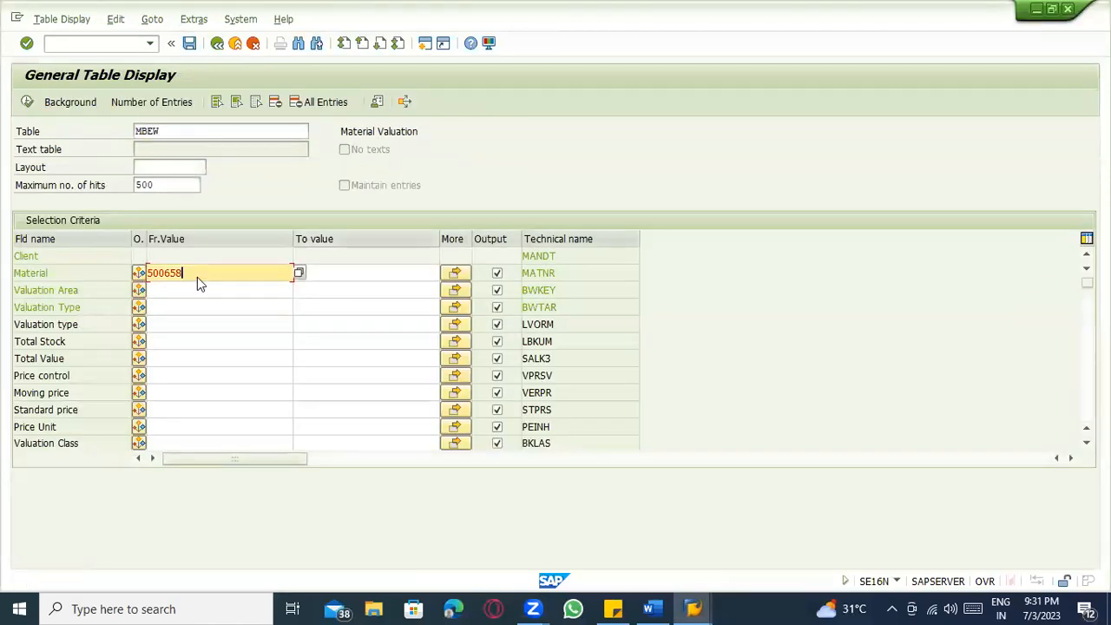
key("BackSpace")
key("BackSpace")
key("BackSpace")
key("BackSpace")
key("BackSpace")
key("BackSpace")
key("BackSpace")
key("BackSpace")
left_click(90, 290)
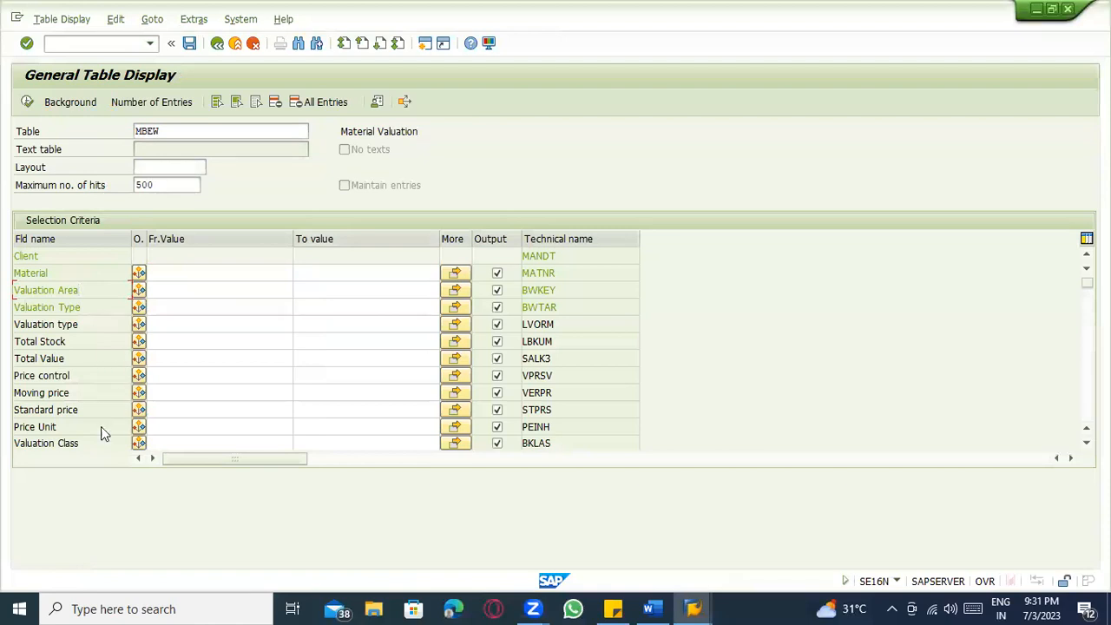
scroll(100, 426, "down", 2)
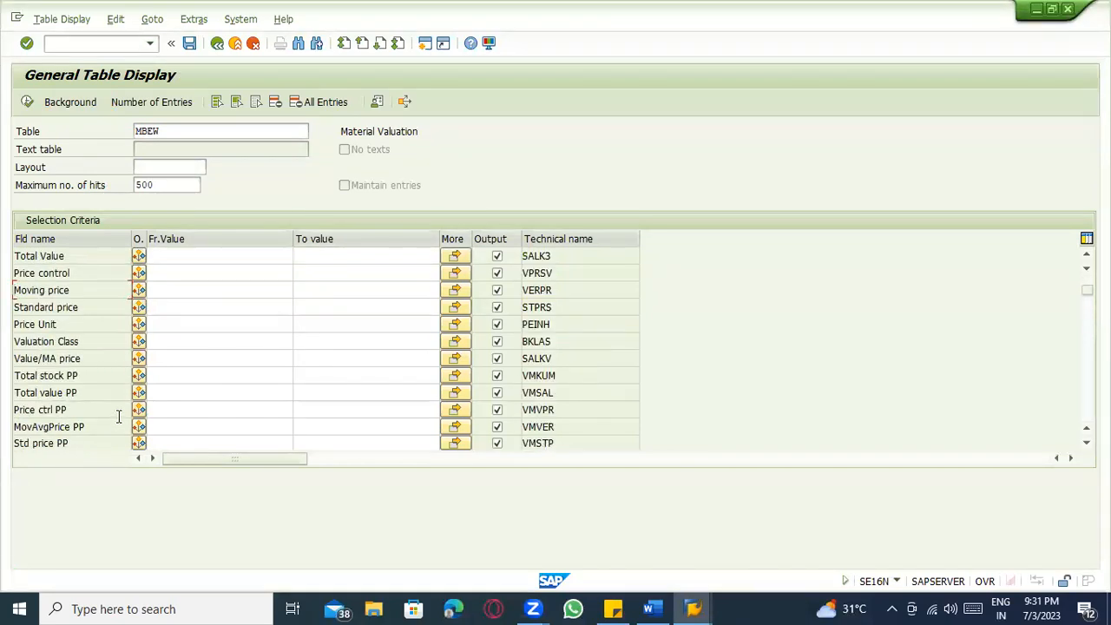
scroll(113, 418, "down", 1)
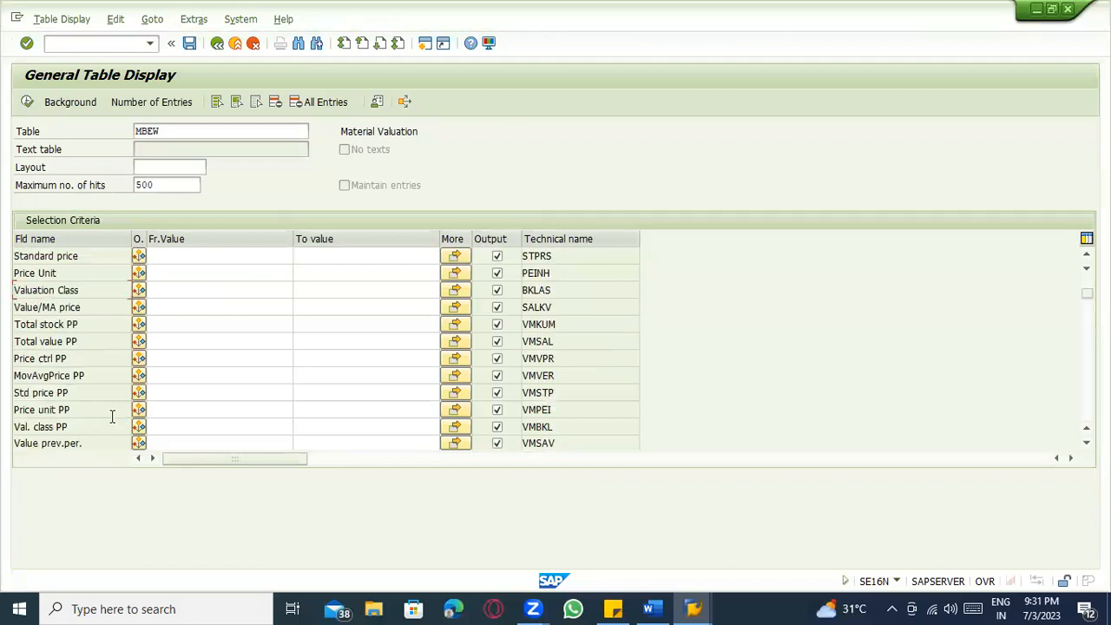
scroll(123, 417, "down", 2)
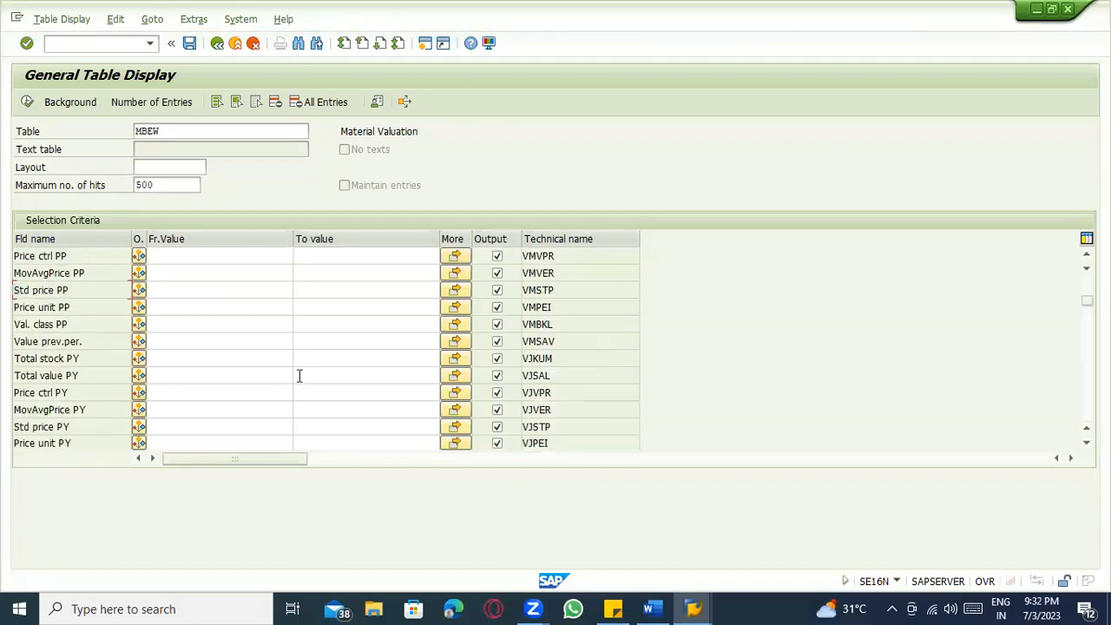
Search for 'valuation' to reach the Valuation Cat. field and review its possible values.
key("ctrl+f")
type("va")
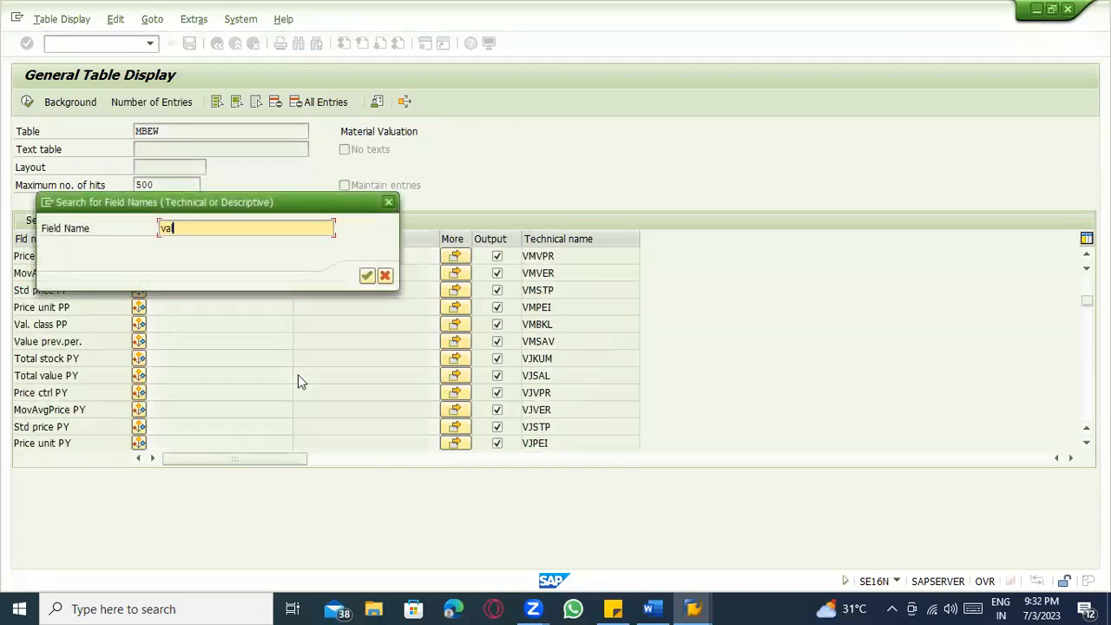
type("luation")
key("Return")
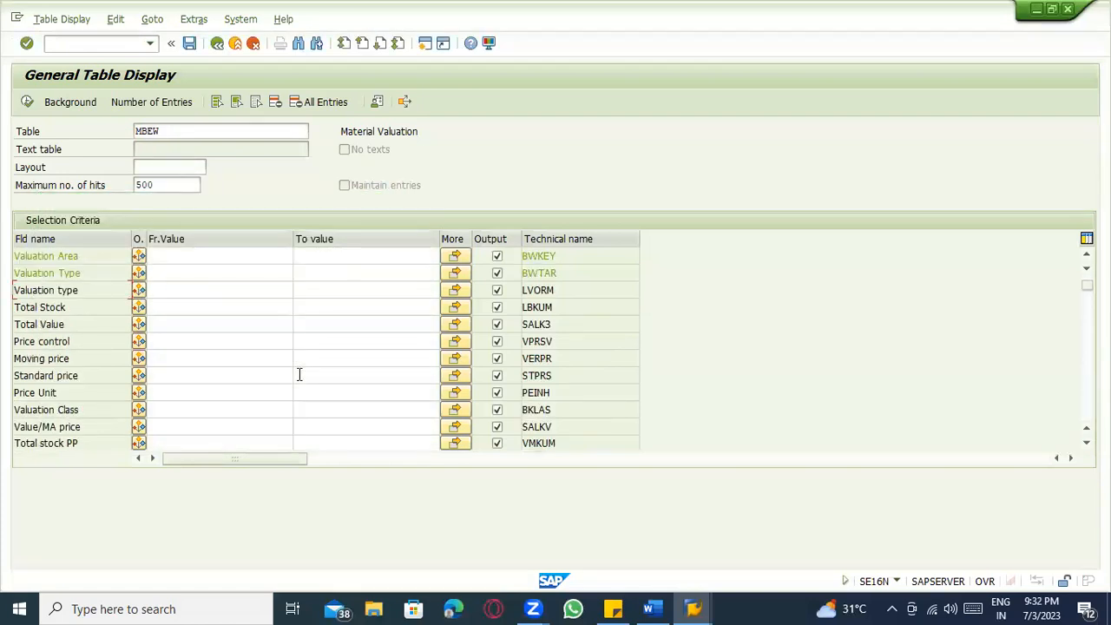
key("ctrl+g")
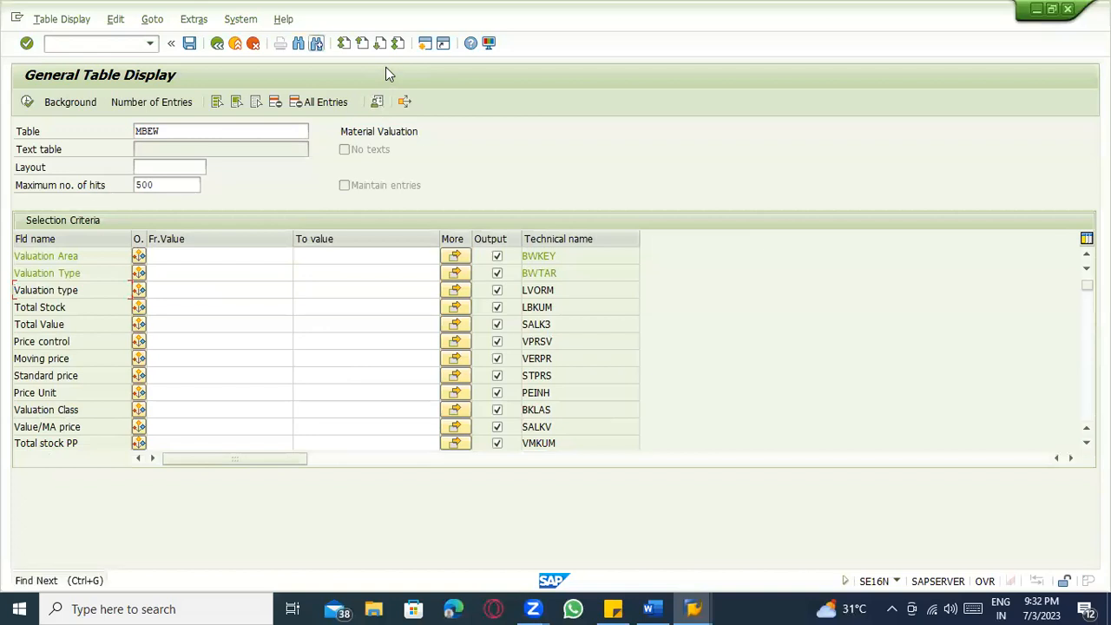
key("ctrl+g")
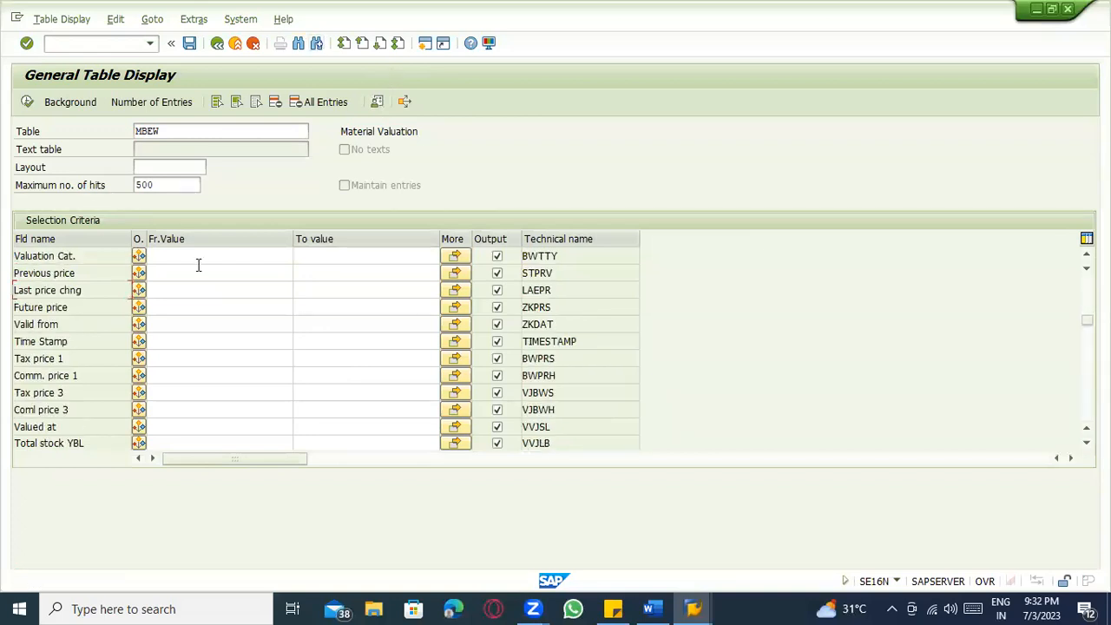
key("F4")
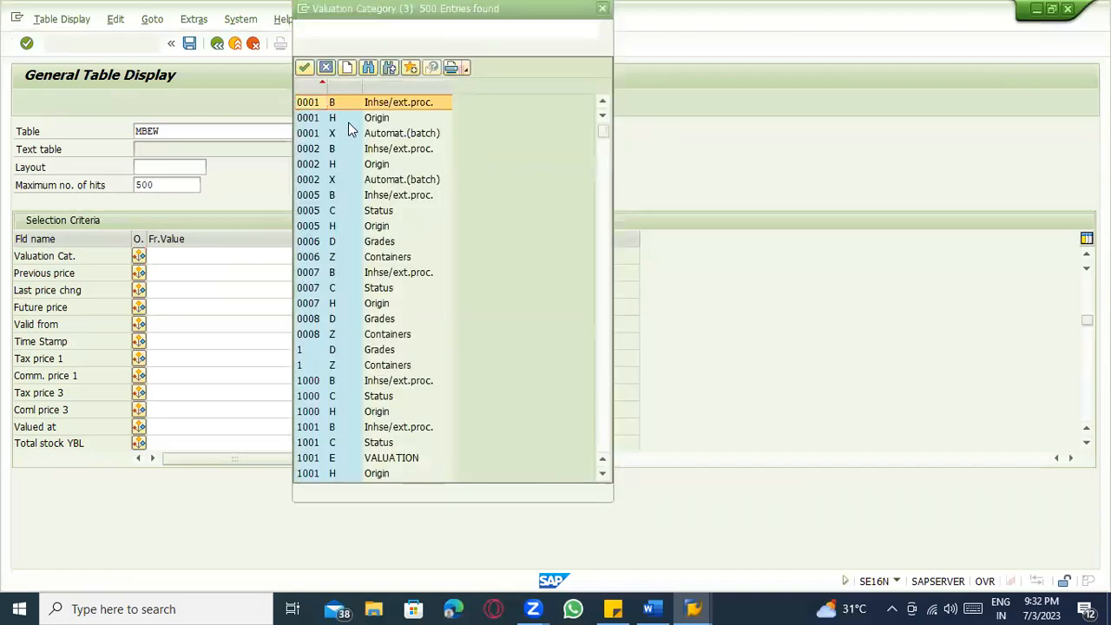
scroll(375, 408, "down", 3)
left_click(377, 399)
scroll(377, 399, "down", 2)
scroll(375, 385, "down", 3)
scroll(375, 384, "up", 8)
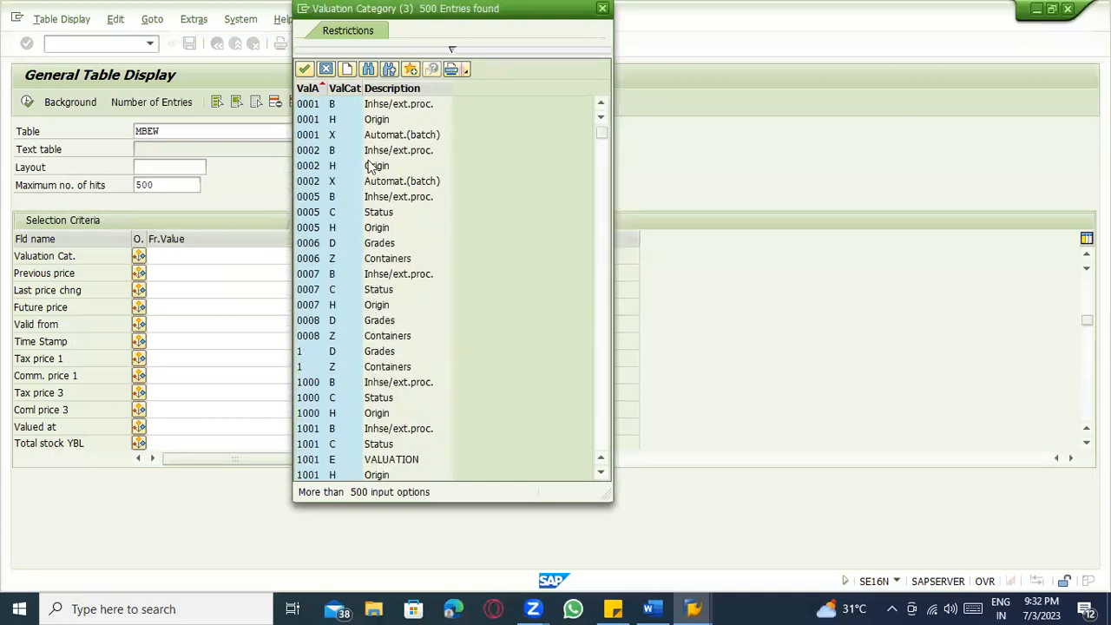
left_click(382, 134)
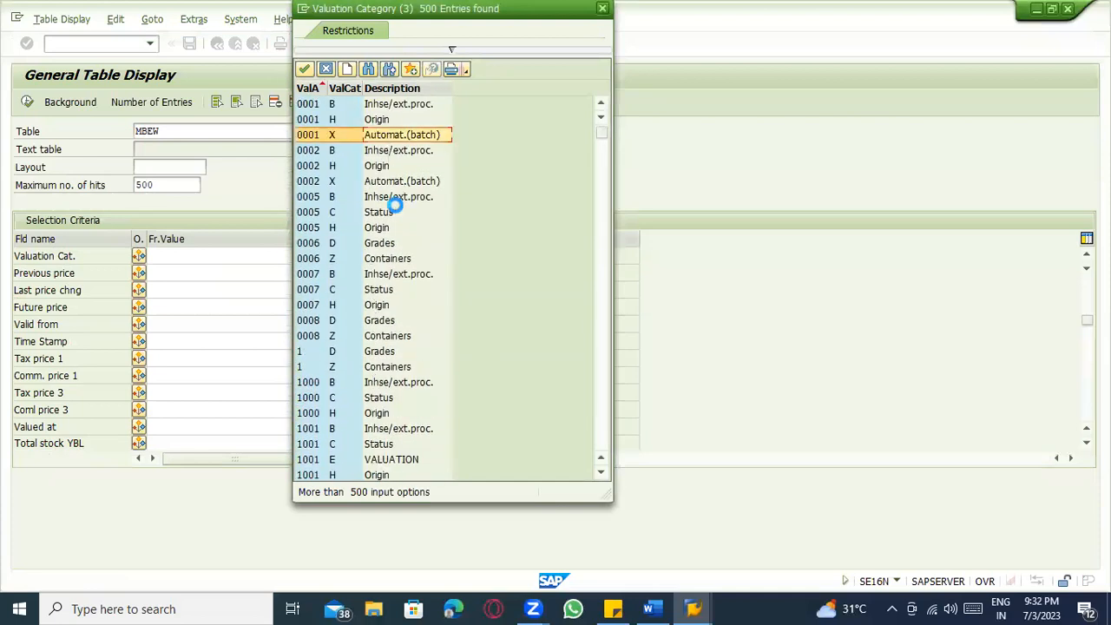
key("Escape")
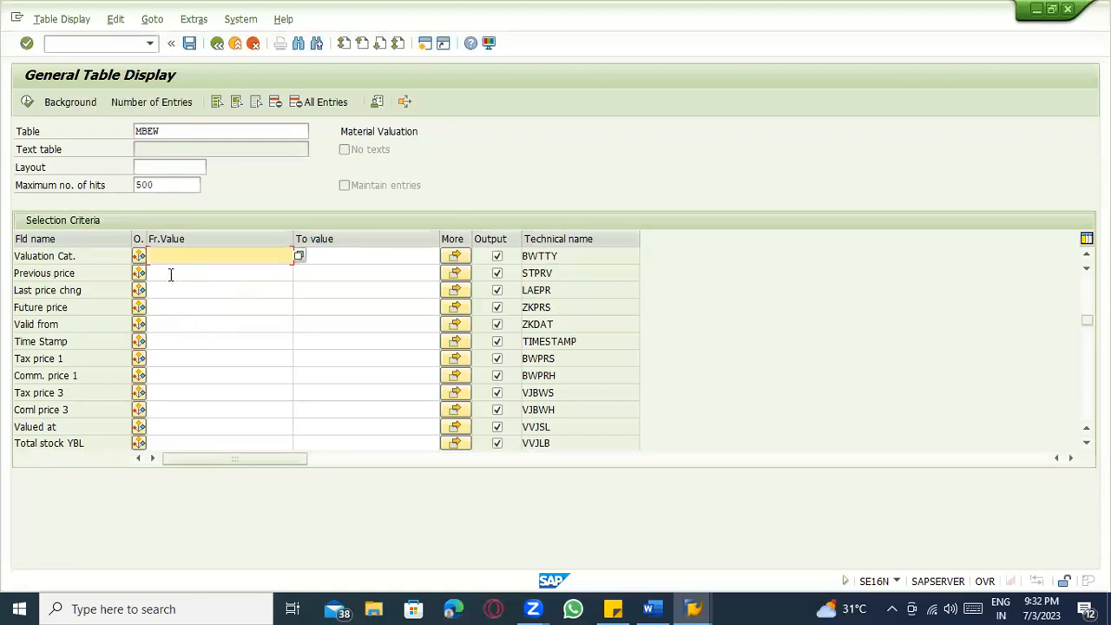
Enter valuation category X, remove the 500-hit limit, and execute the query.
type("X")
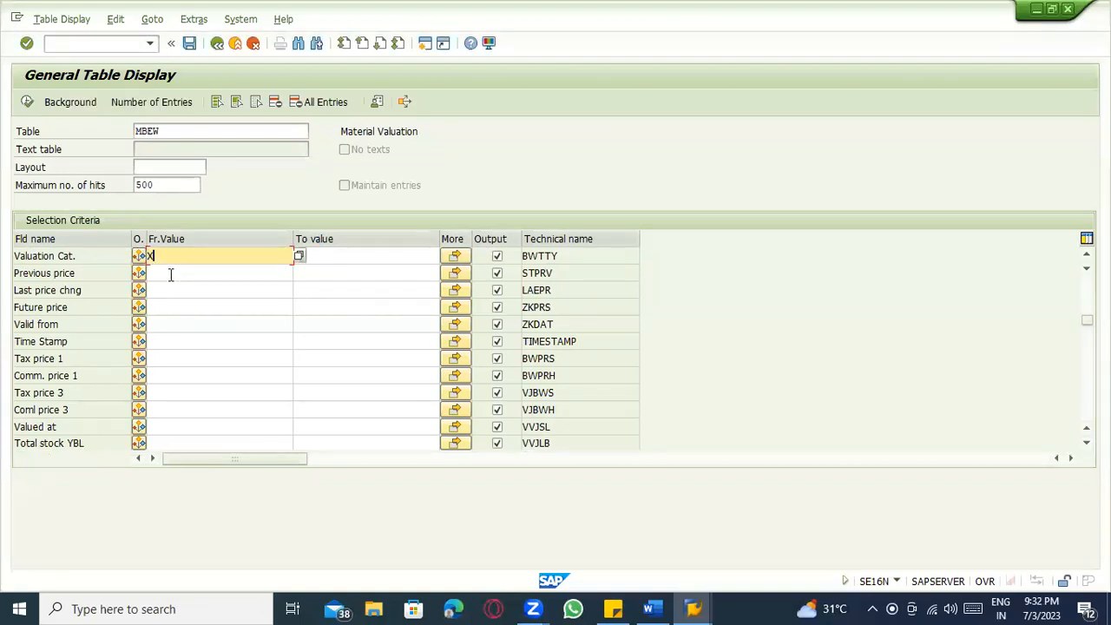
left_click(177, 183)
key("BackSpace")
key("BackSpace")
key("BackSpace")
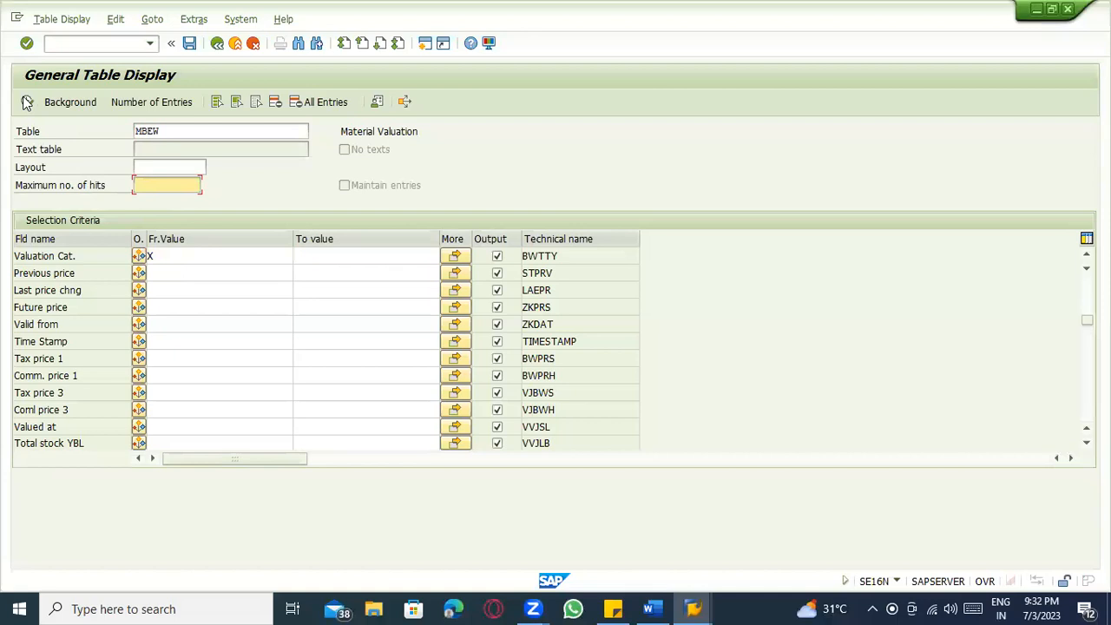
left_click(27, 102)
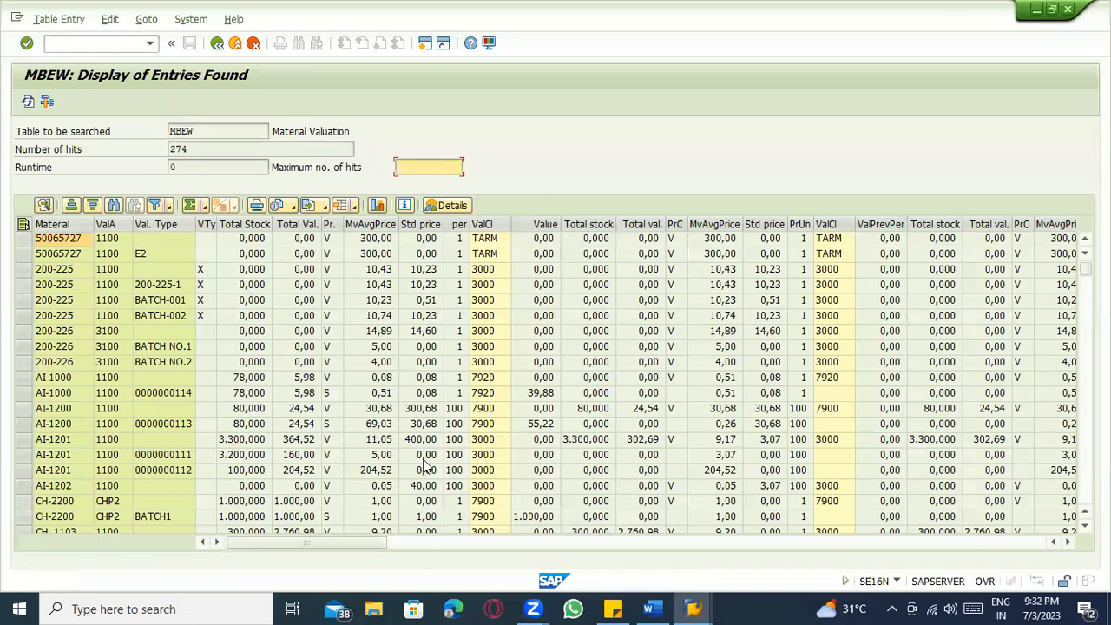
Sort the 274 MBEW results by Material in descending order.
scroll(402, 449, "down", 1)
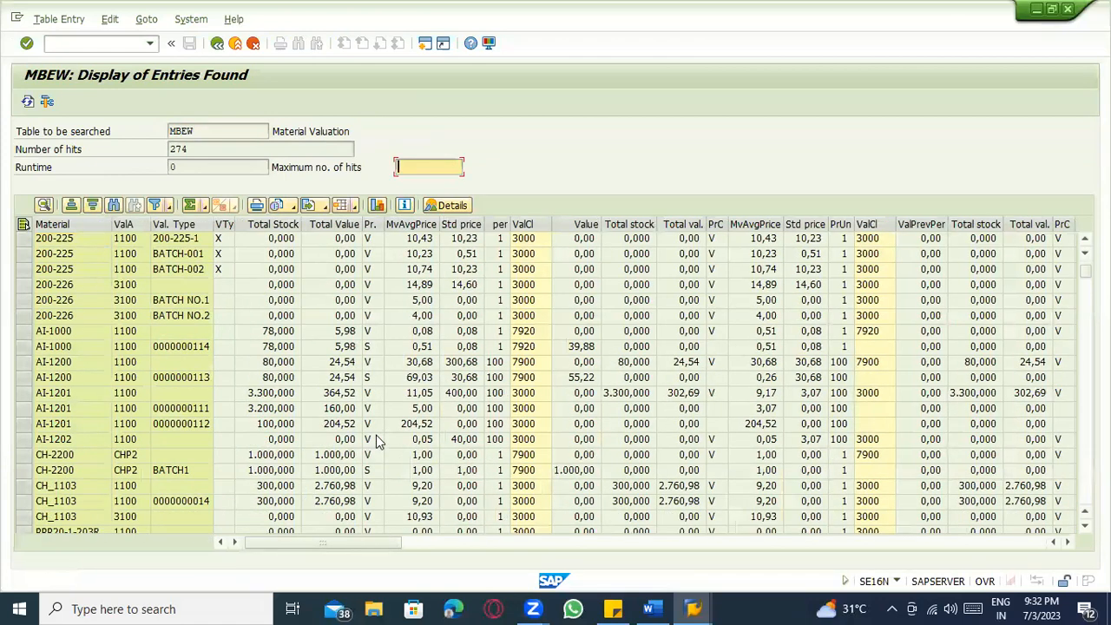
scroll(402, 443, "down", 3)
scroll(402, 448, "down", 5)
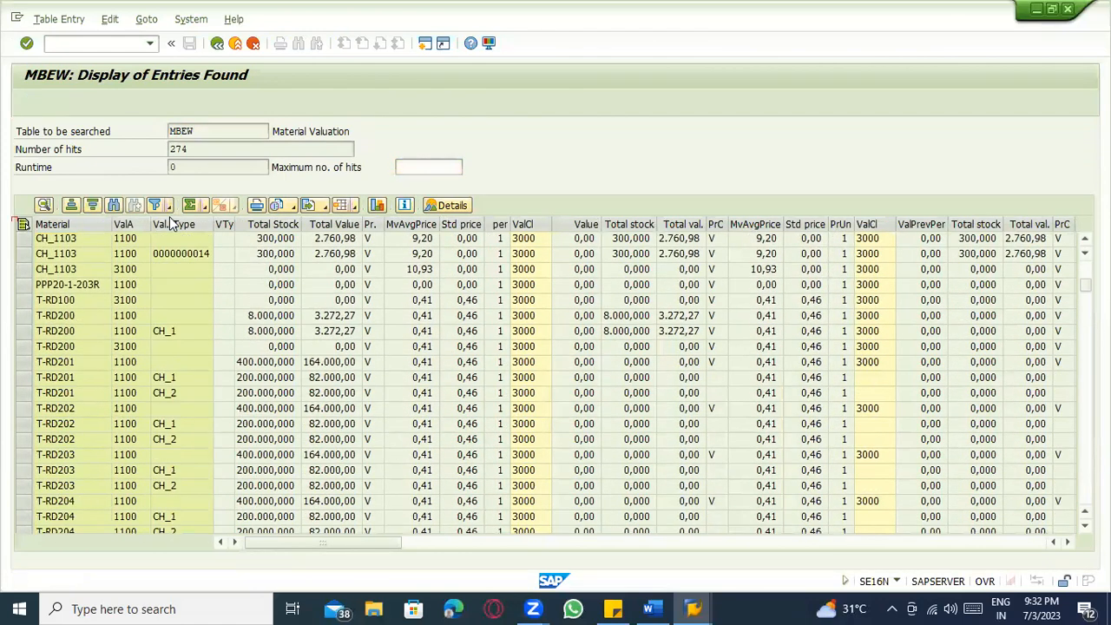
left_click(177, 225)
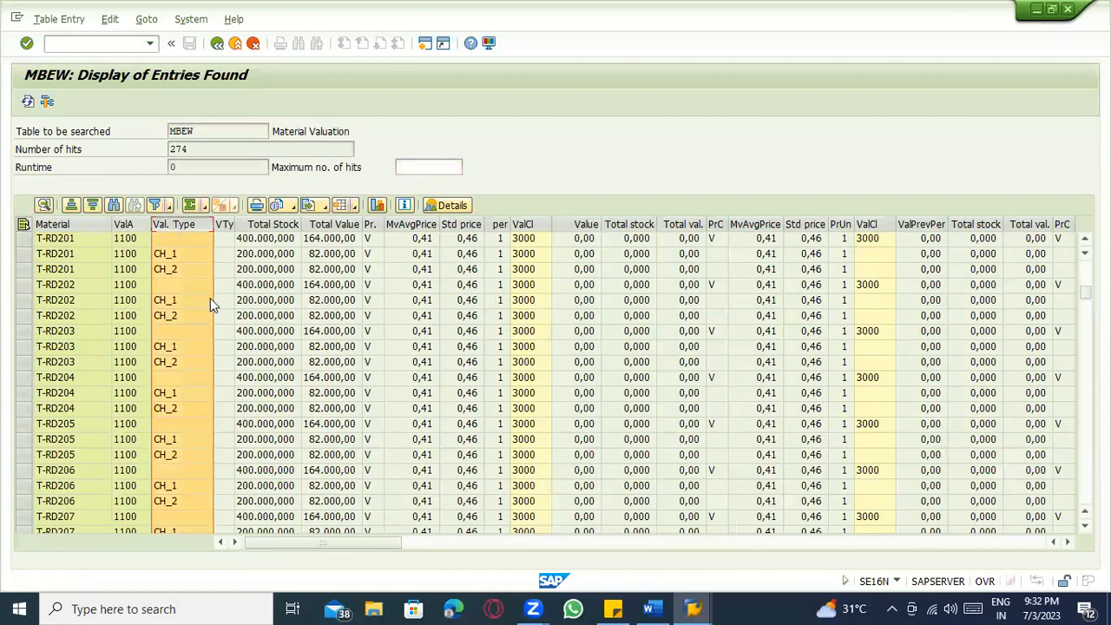
left_click(67, 227)
left_click(92, 207)
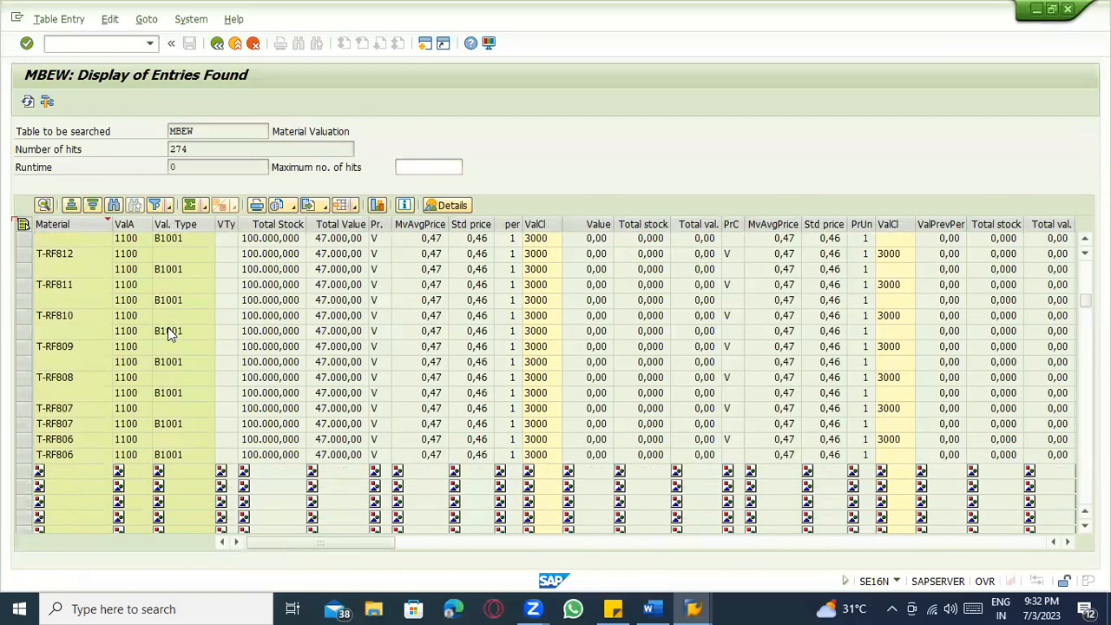
scroll(184, 343, "down", 4)
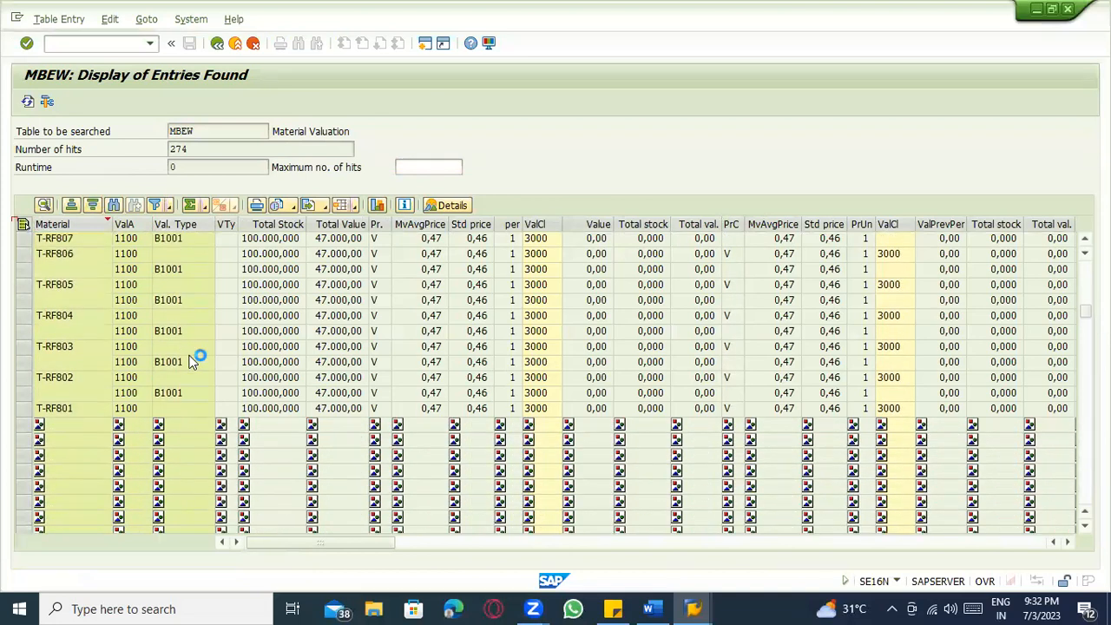
scroll(193, 359, "down", 7)
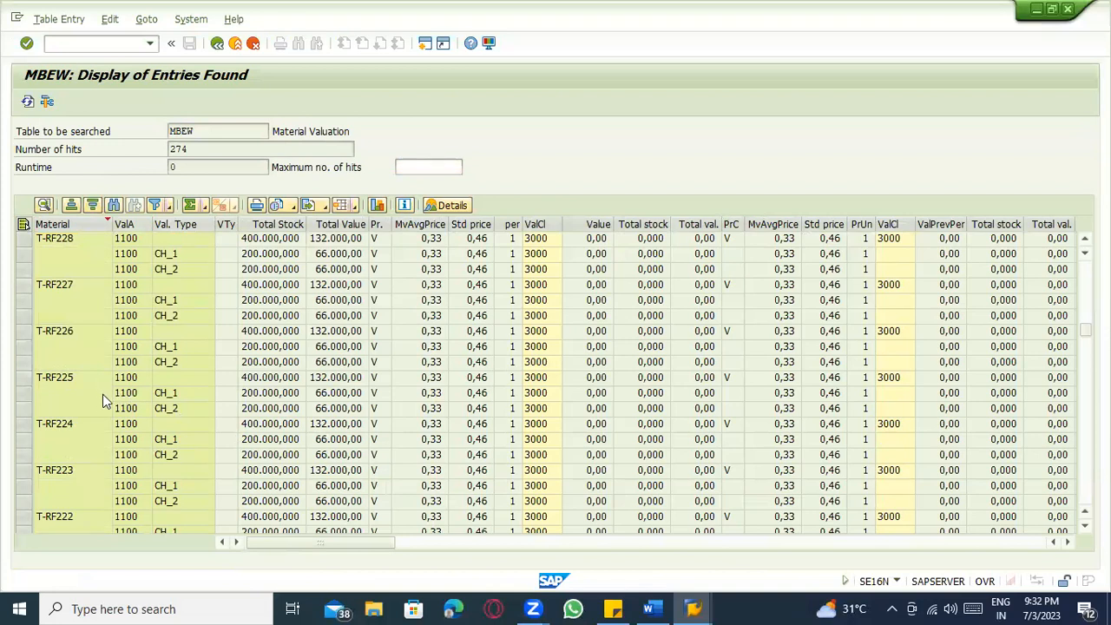
left_click_drag(1085, 330, 1085, 474)
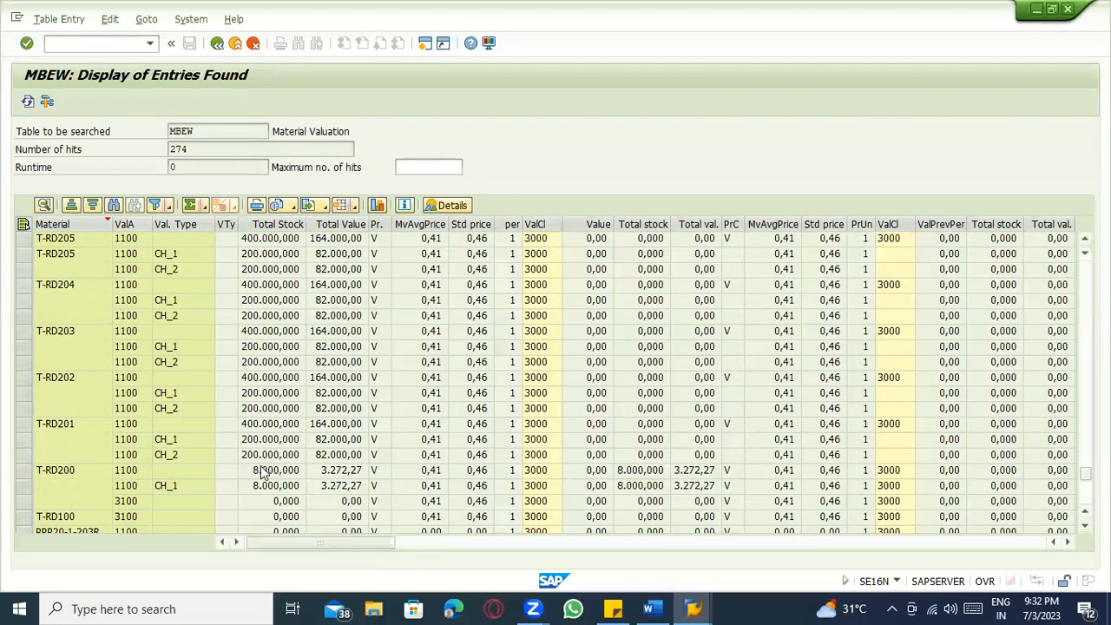
left_click_drag(1085, 474, 1085, 495)
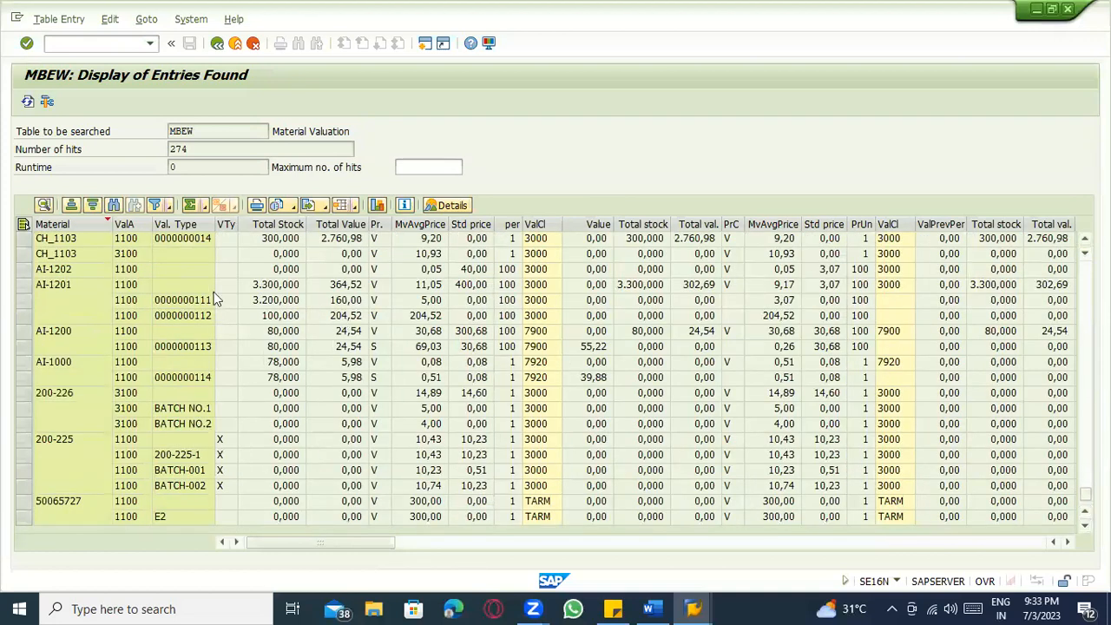
left_click(49, 291)
left_click(161, 286)
left_click(162, 301)
left_click(198, 318)
left_click(167, 316)
left_click(275, 300)
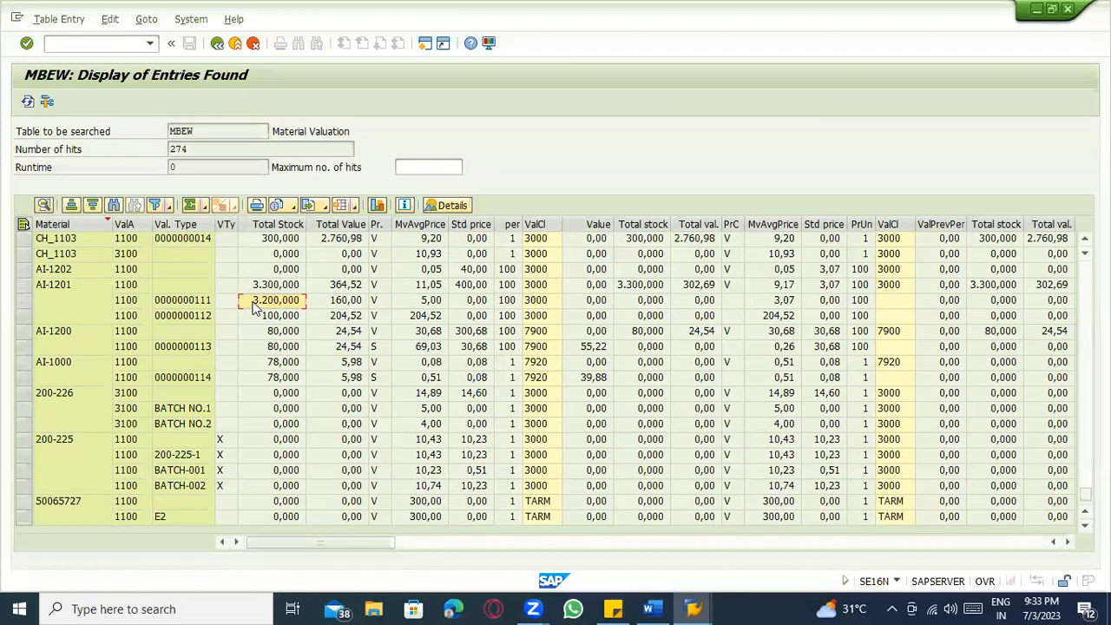
left_click(172, 450)
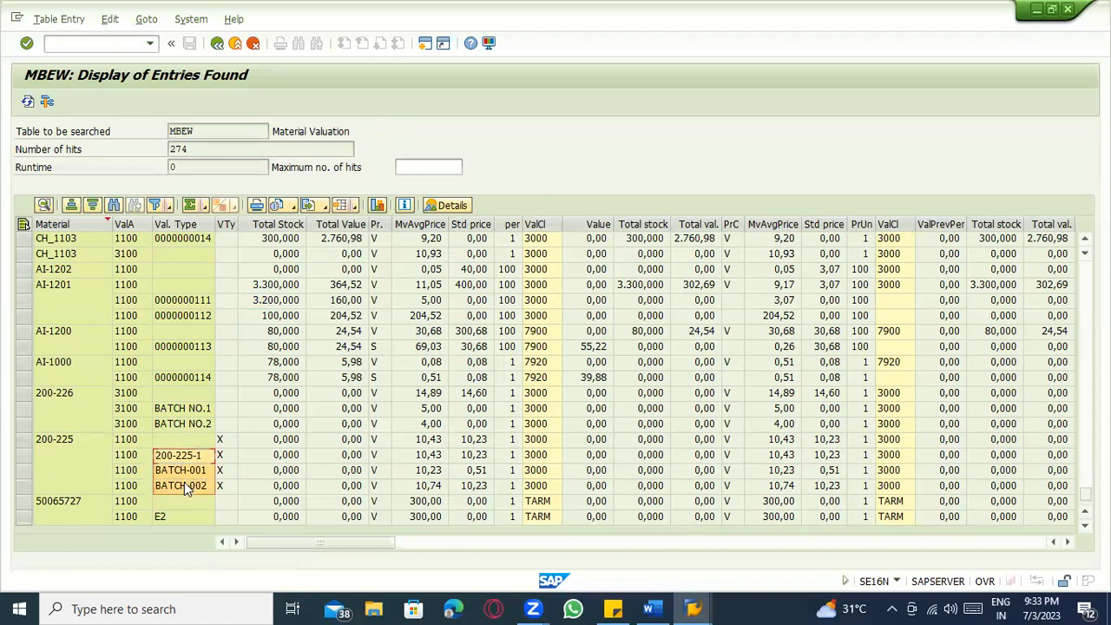
scroll(188, 451, "up", 4)
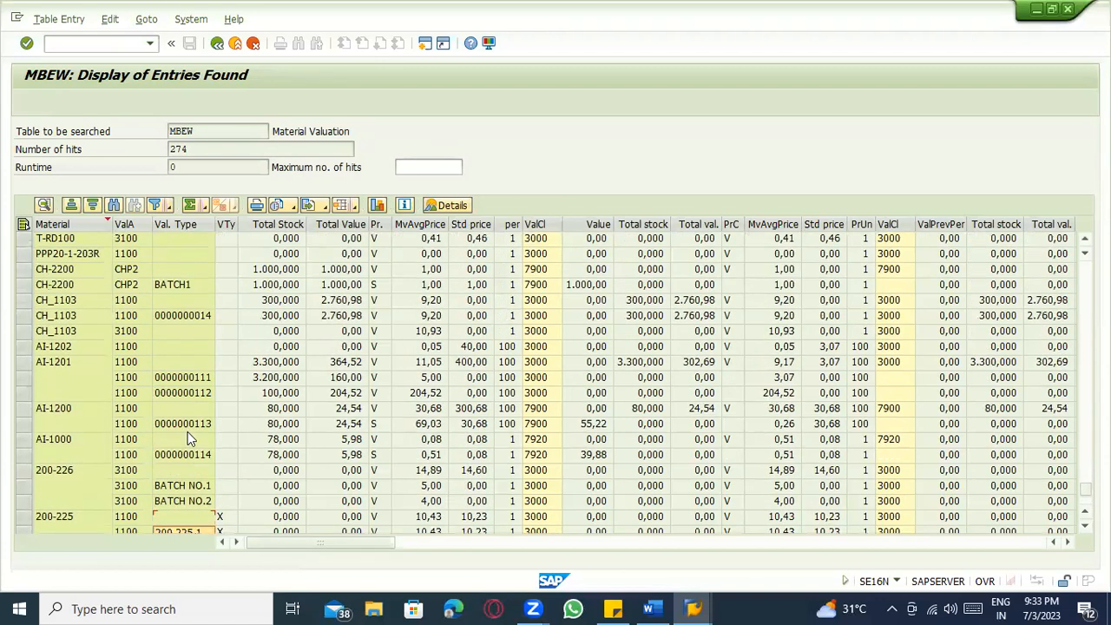
scroll(216, 449, "up", 7)
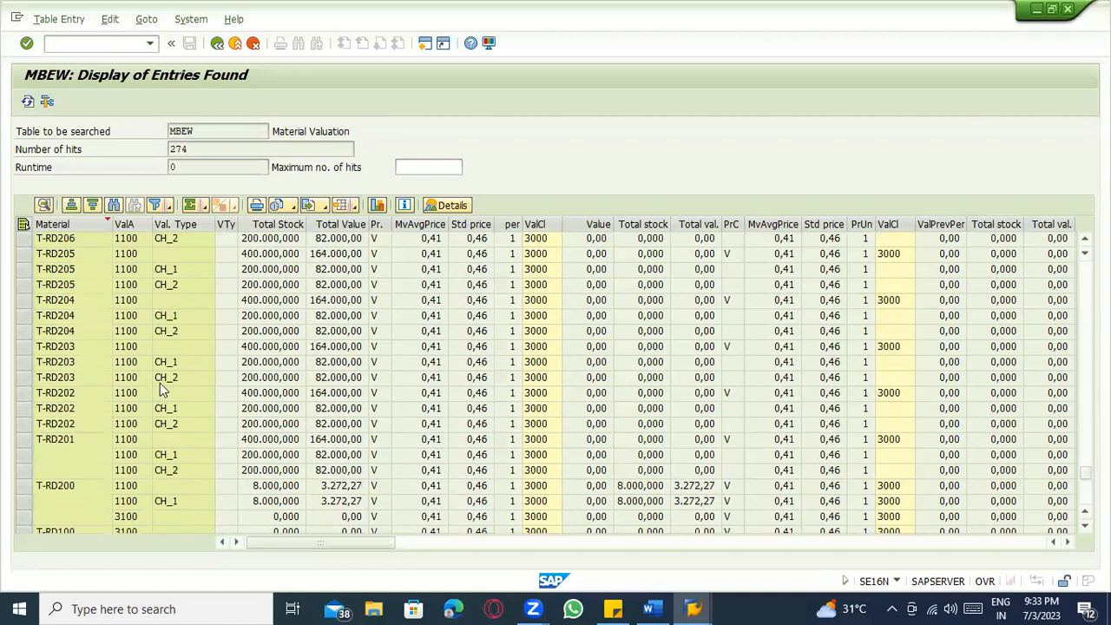
scroll(171, 327, "up", 6)
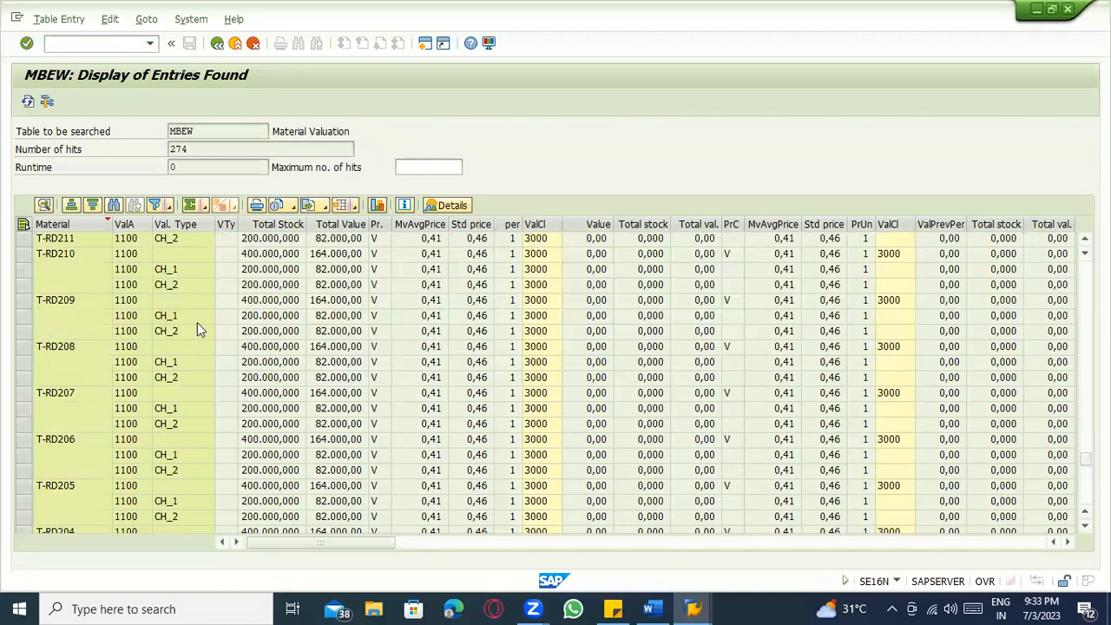
scroll(962, 293, "up", 2)
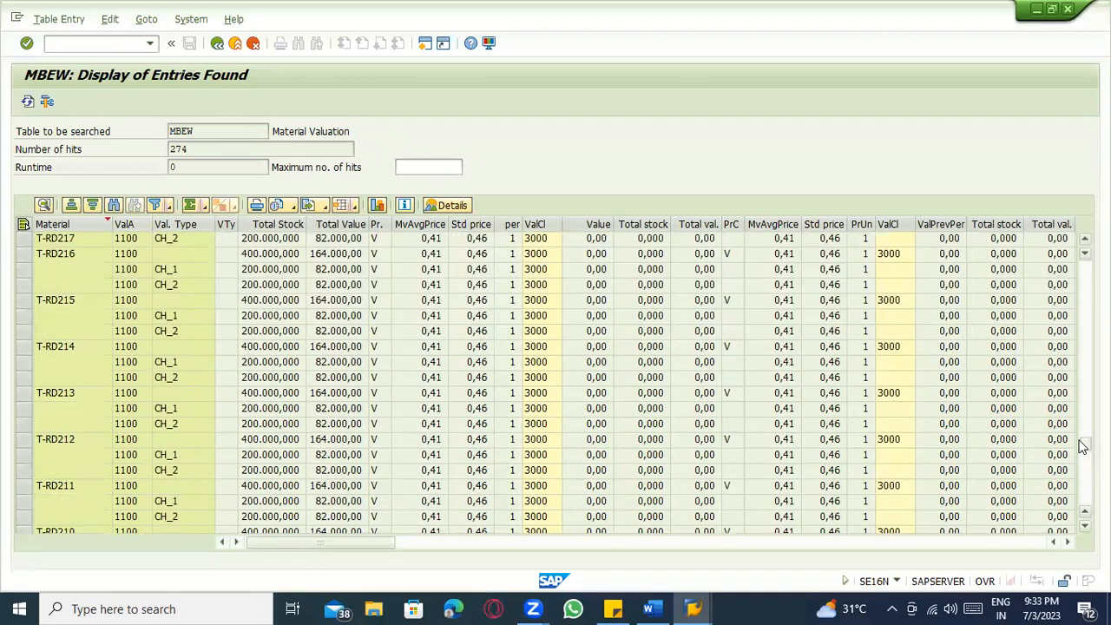
left_click_drag(1086, 443, 1086, 270)
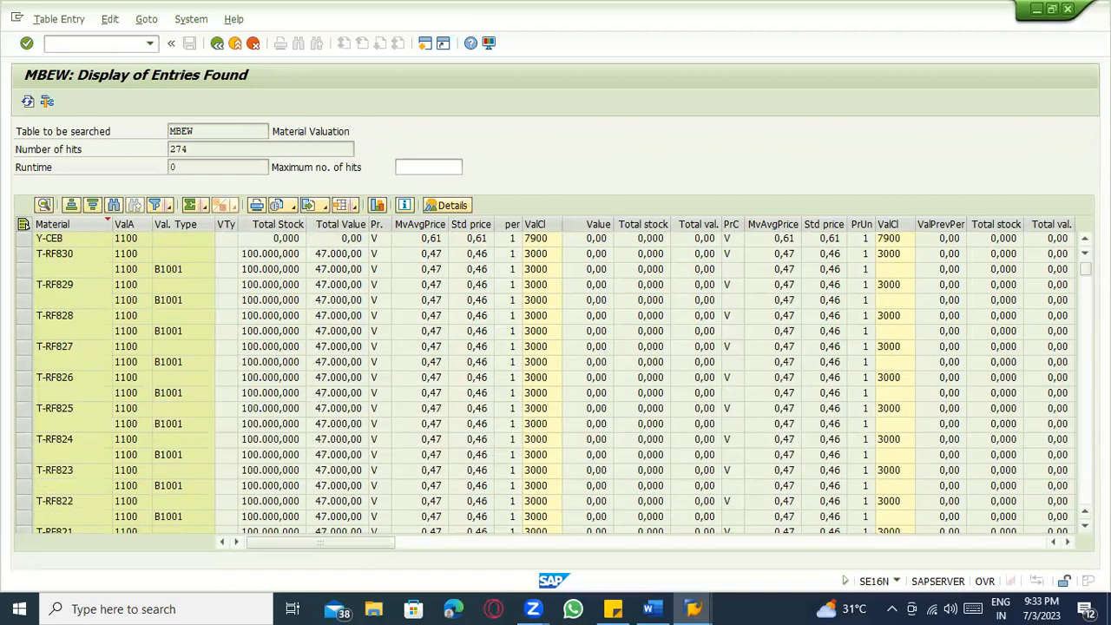
scroll(197, 339, "down", 5)
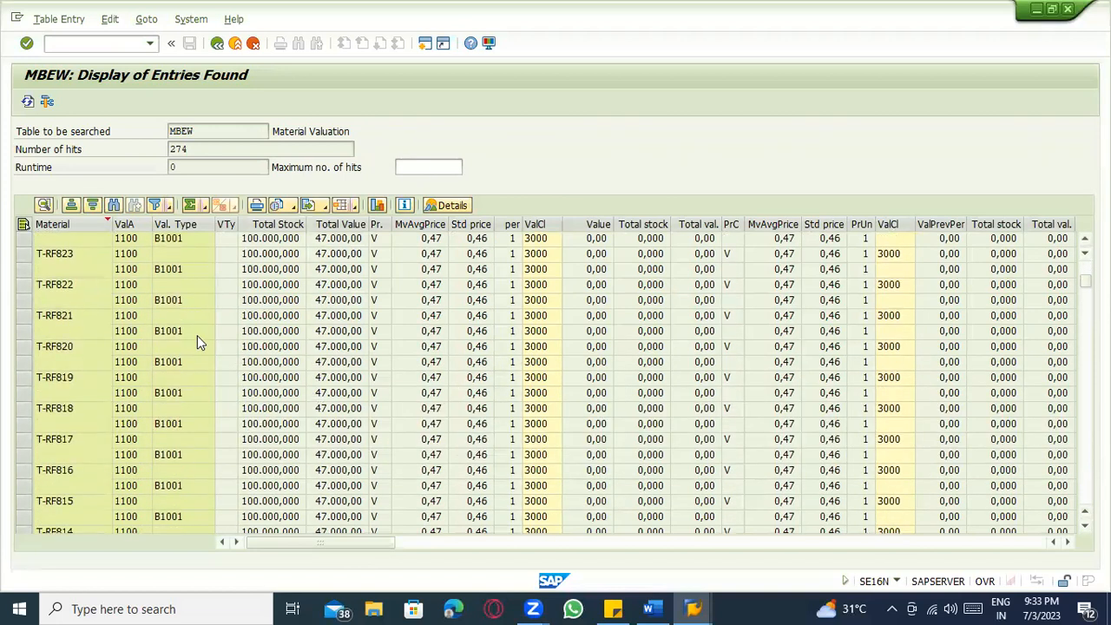
scroll(197, 340, "down", 5)
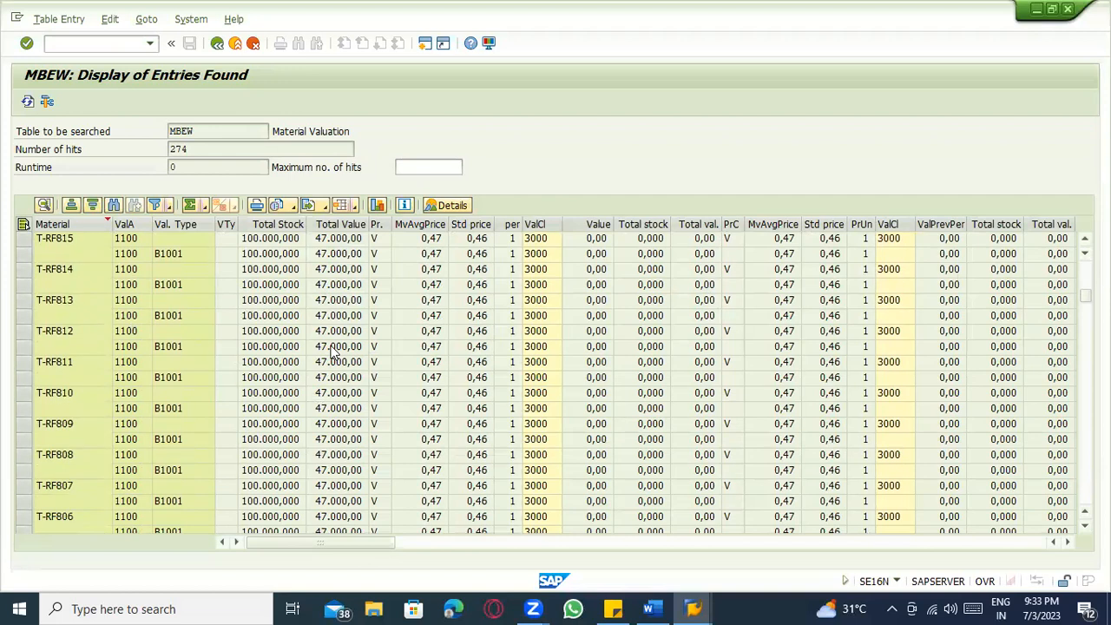
scroll(331, 352, "down", 7)
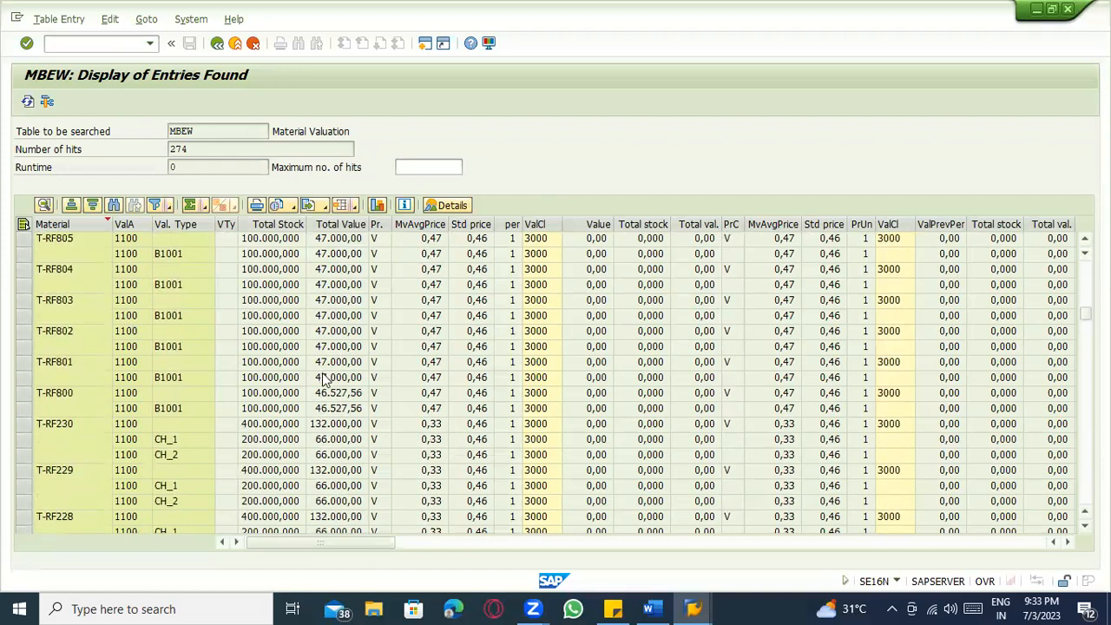
scroll(323, 379, "down", 6)
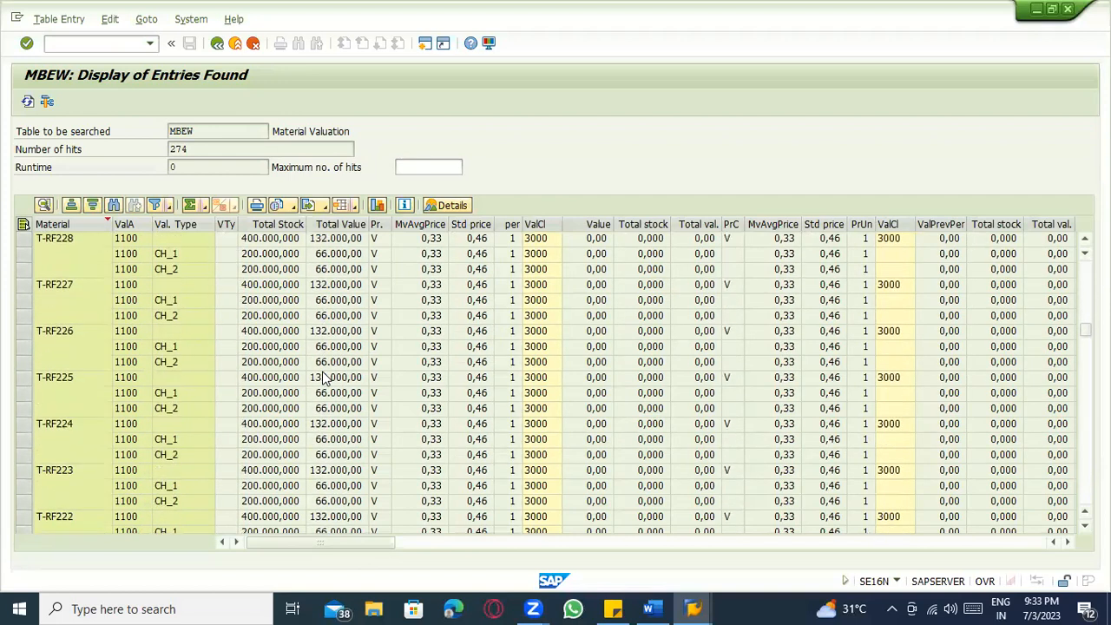
scroll(324, 379, "down", 1)
scroll(323, 380, "down", 5)
scroll(317, 381, "down", 5)
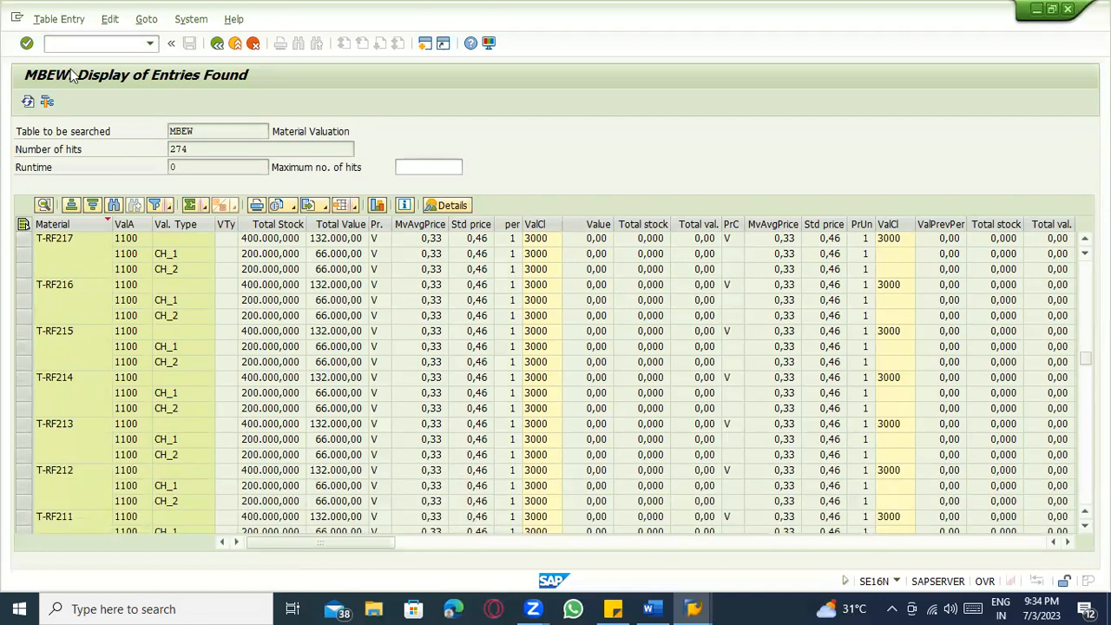
left_click(74, 42)
scroll(538, 441, "down", 5)
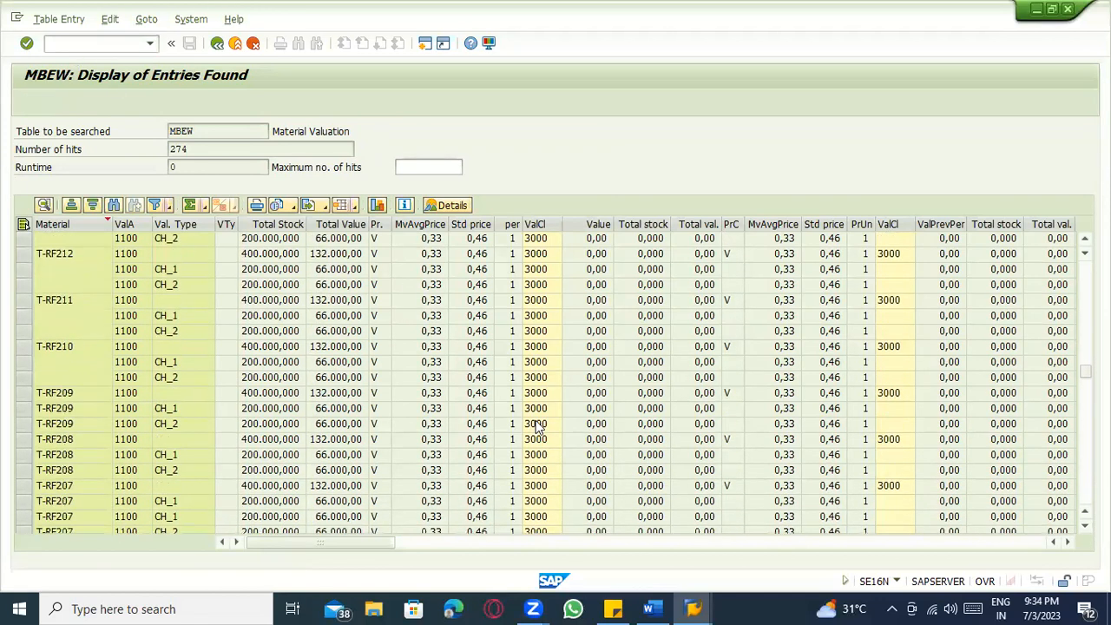
scroll(536, 425, "down", 3)
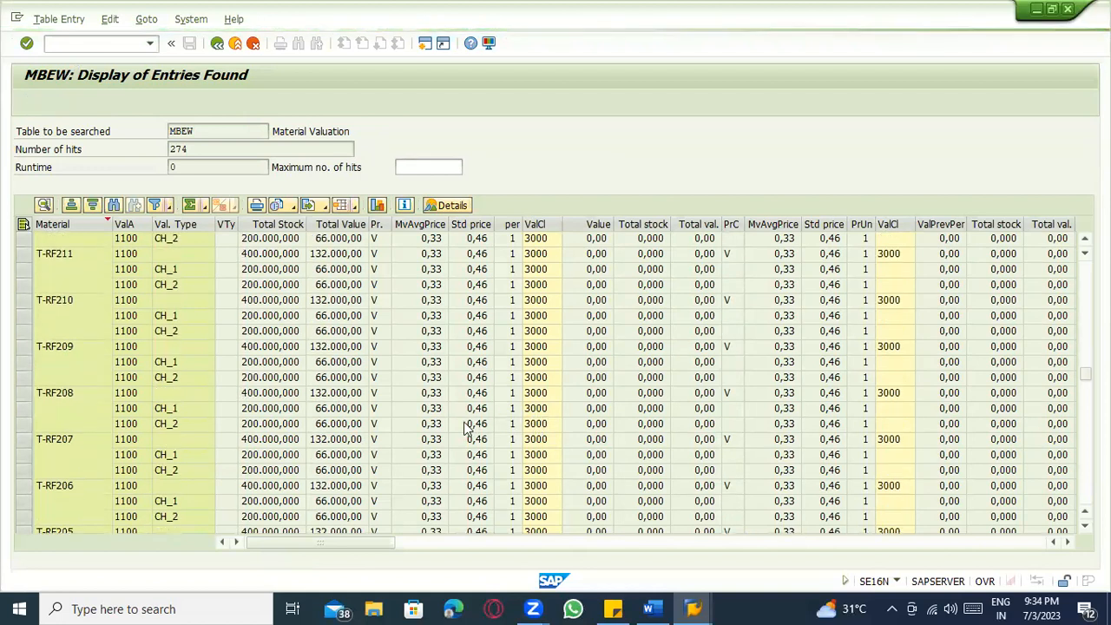
left_click(108, 41)
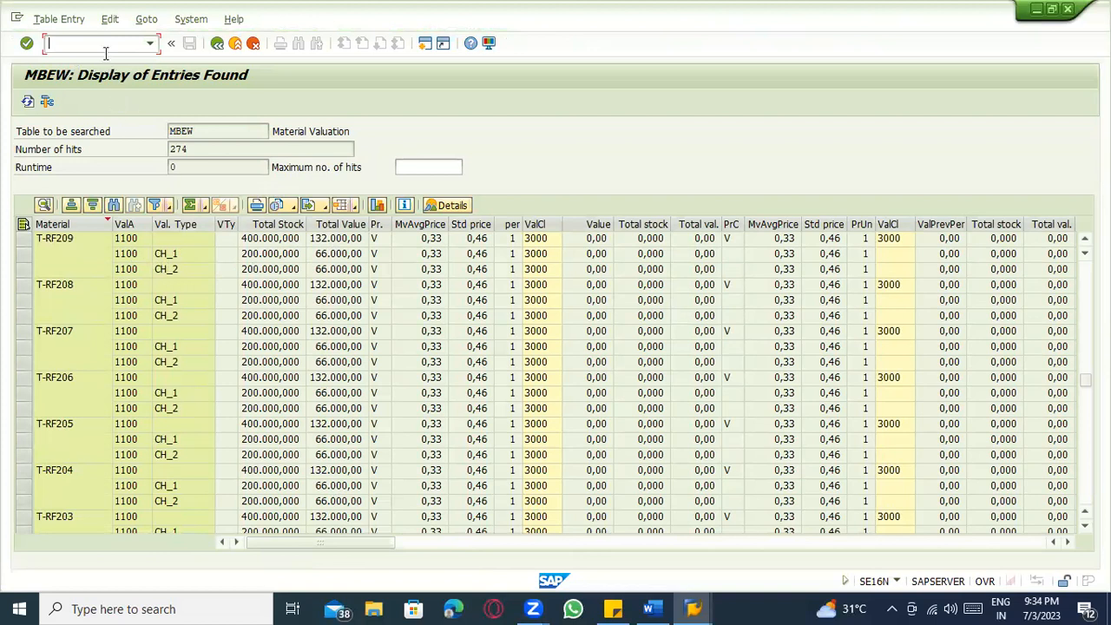
From SAP Easy Access run SPRO and expand Materials Management > Valuation and Account Assignment > Split Valuation.
left_click(692, 608)
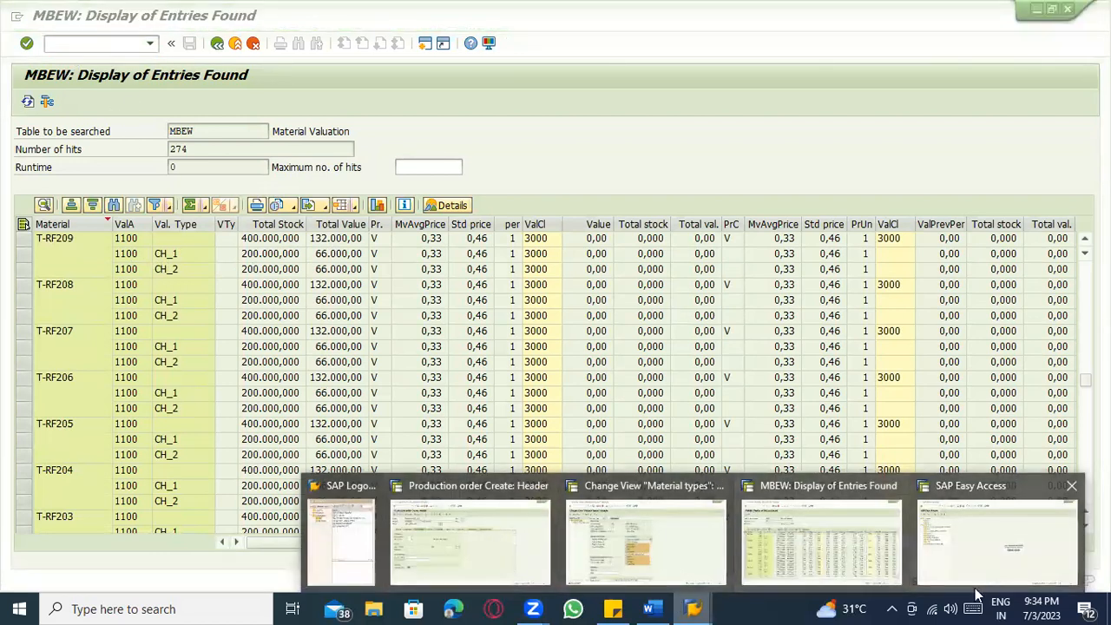
left_click(997, 540)
left_click(95, 44)
type("spro")
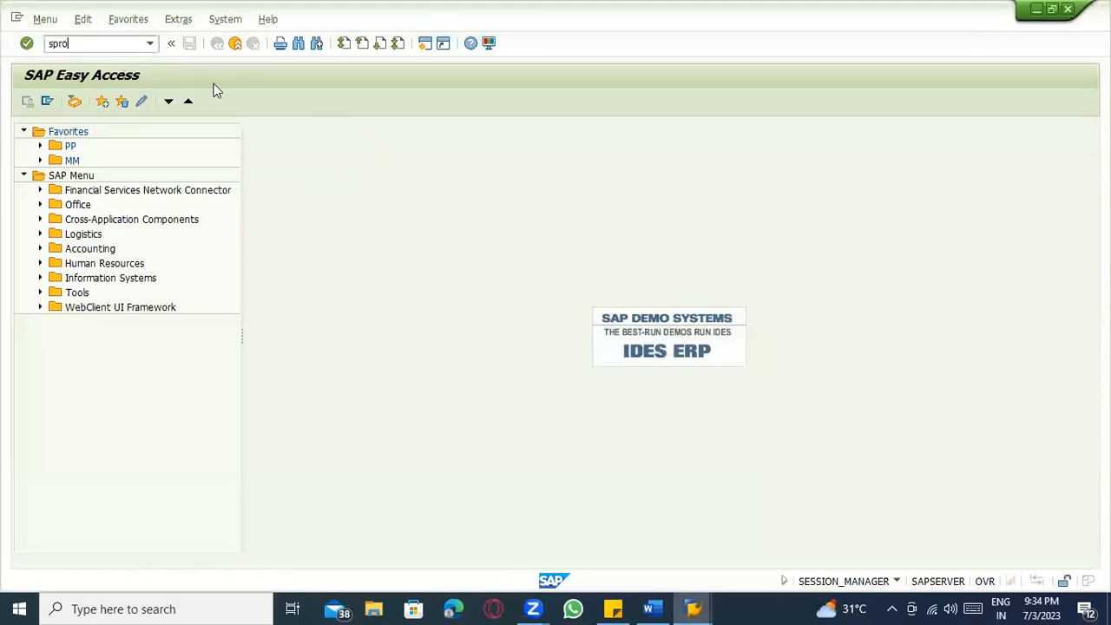
key("Return")
left_click(113, 106)
scroll(78, 464, "down", 2)
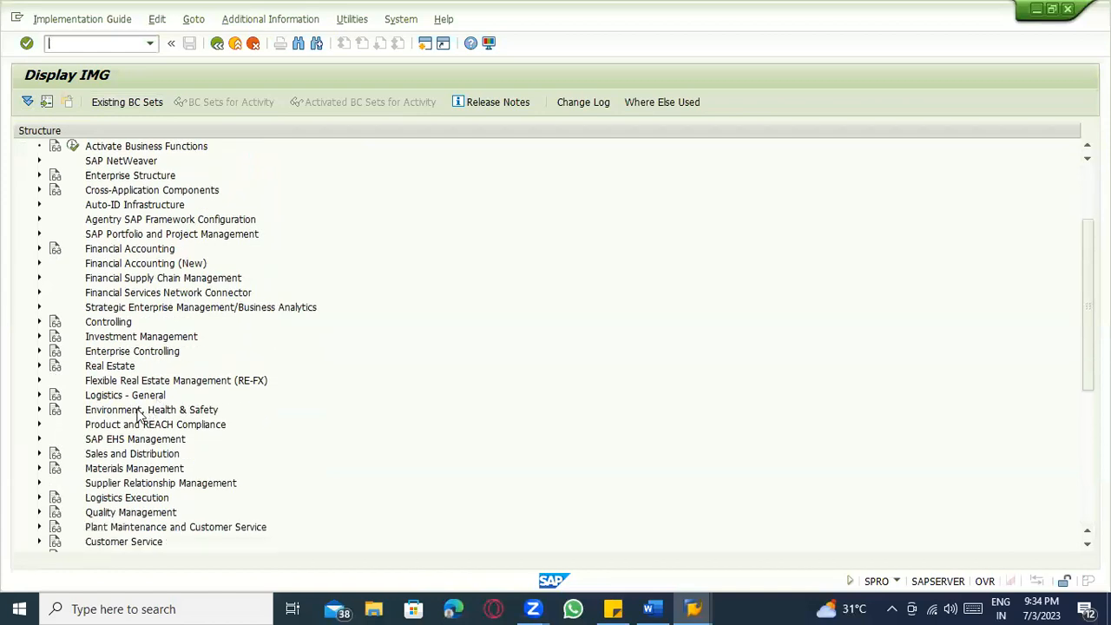
left_click(36, 469)
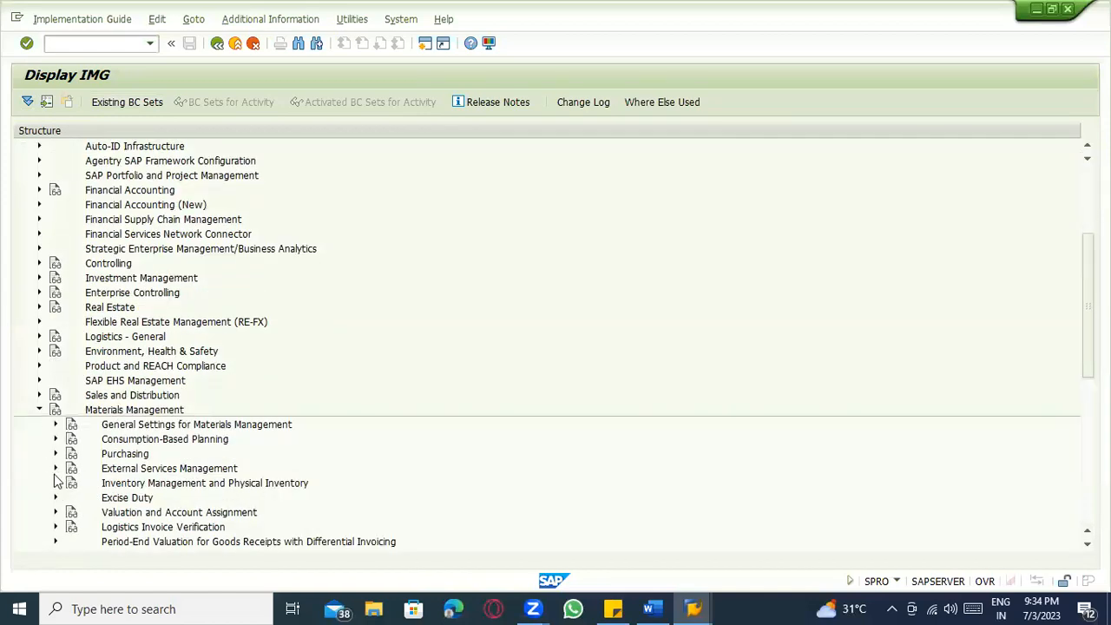
left_click(54, 512)
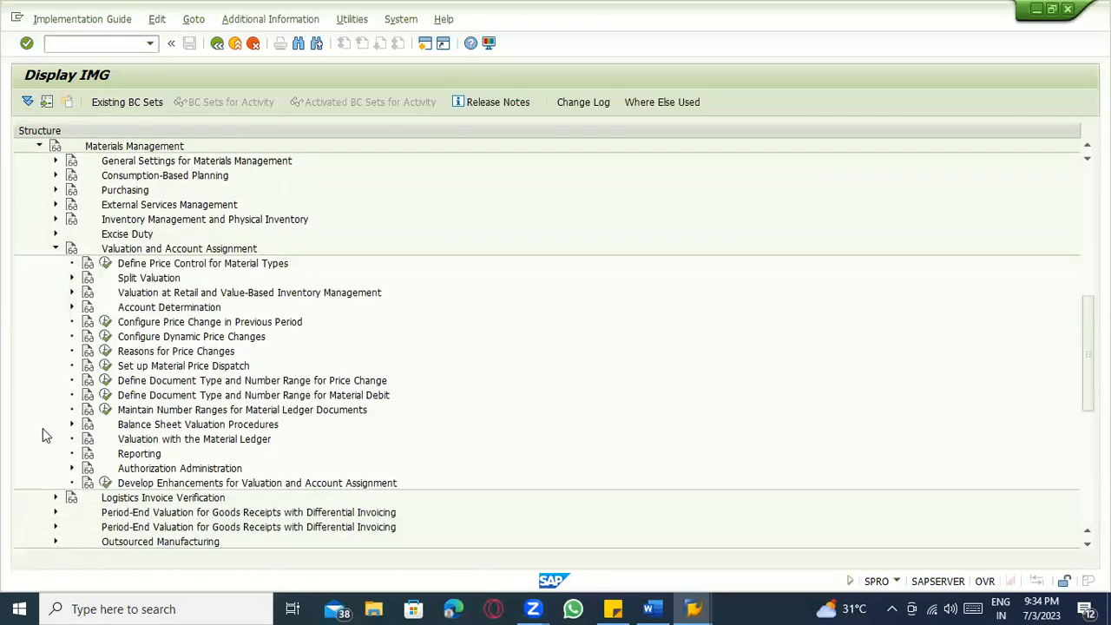
left_click(72, 278)
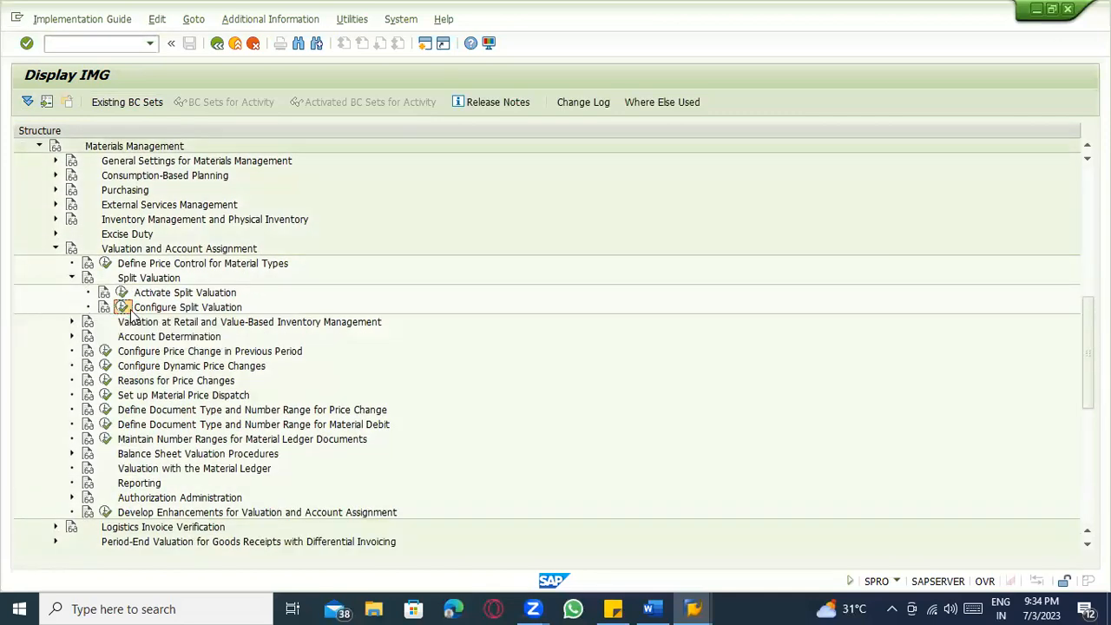
Run Configure Split Valuation, cancel the valuation area prompt, and review the global valuation types.
left_click(121, 307)
left_click(385, 327)
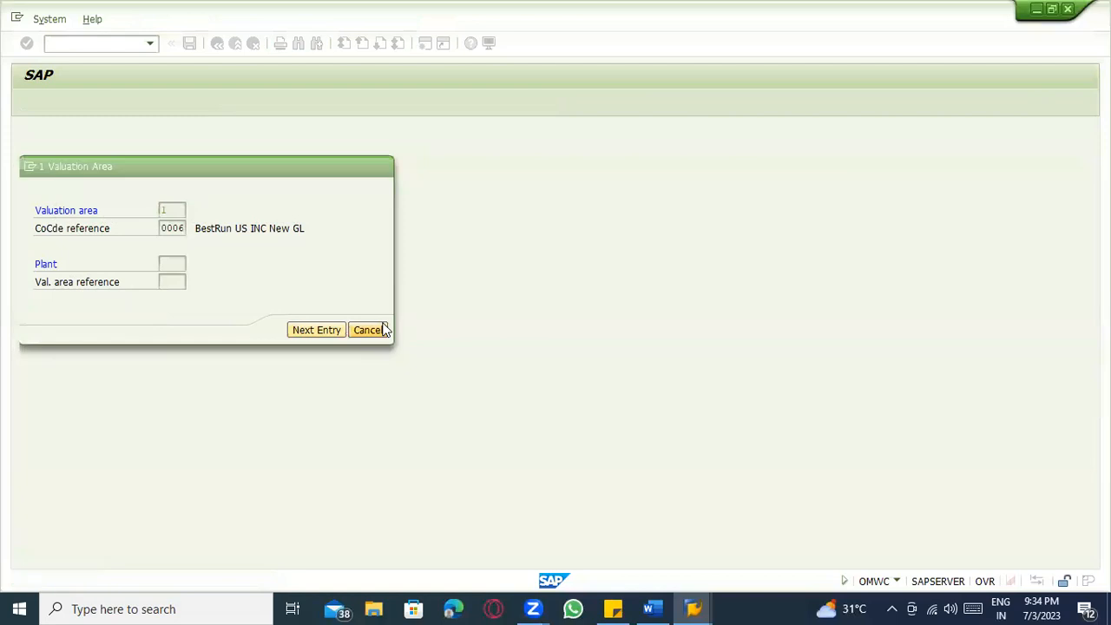
left_click(71, 106)
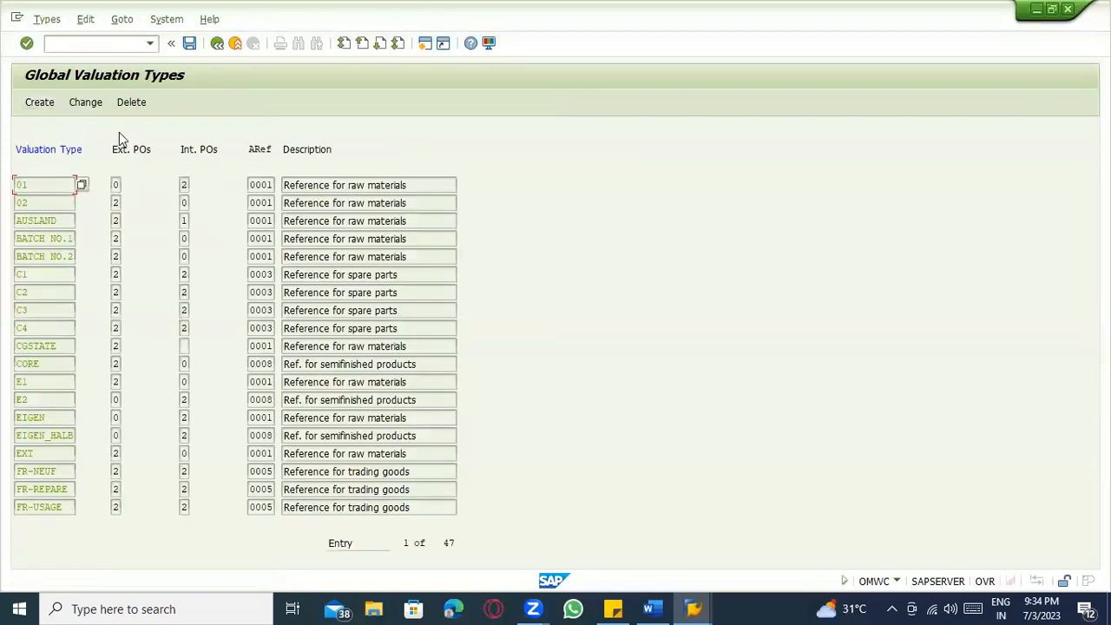
left_click(217, 44)
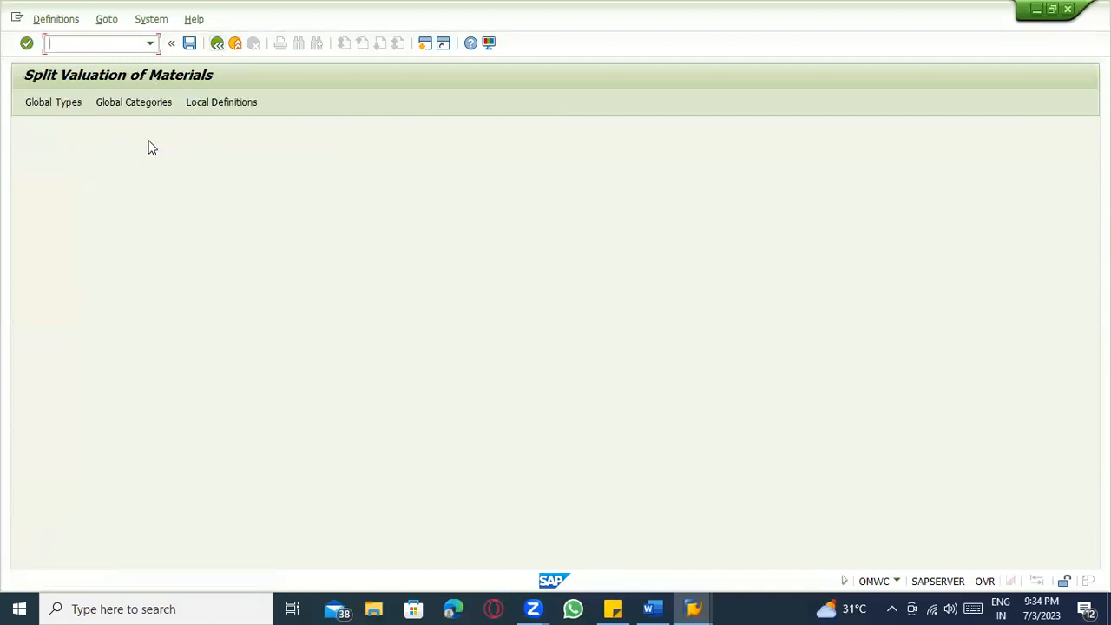
Review global categories B (Inhse/ext.proc.) and X (Automat.(batch)) with X's default valuation types.
left_click(131, 103)
left_click(80, 203)
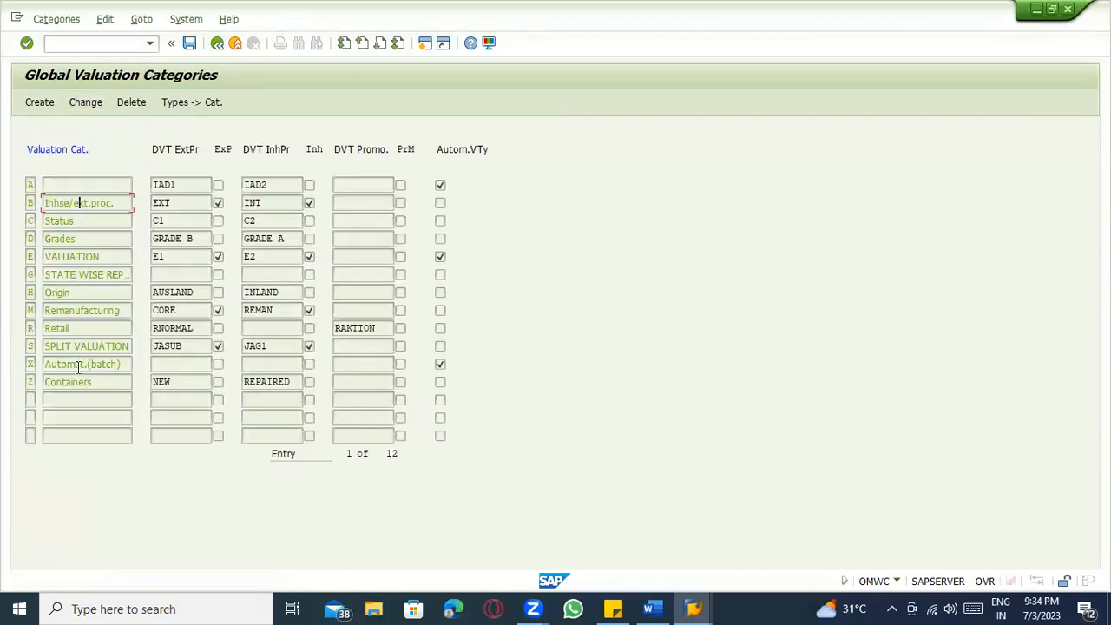
left_click(123, 365)
left_click_drag(123, 365, 11, 359)
left_click(172, 365)
left_click(281, 362)
left_click_drag(123, 370, 52, 367)
left_click(85, 365)
left_click_drag(123, 364, 10, 373)
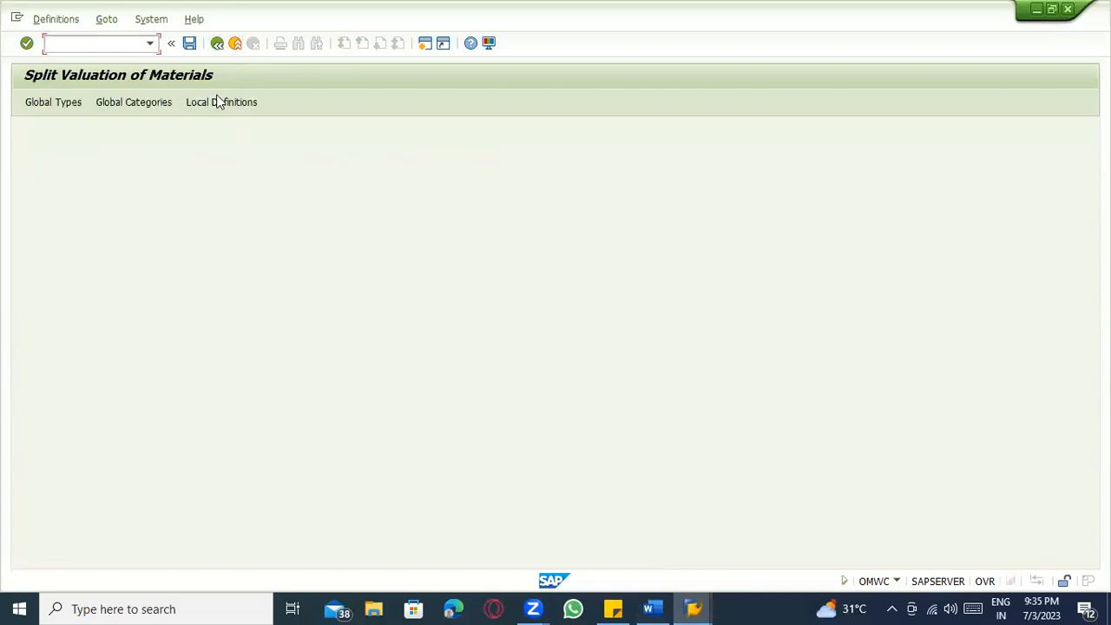
Review plant 1100 Berlin's local valuation types and categories, then return to the split valuation overview.
left_click(219, 103)
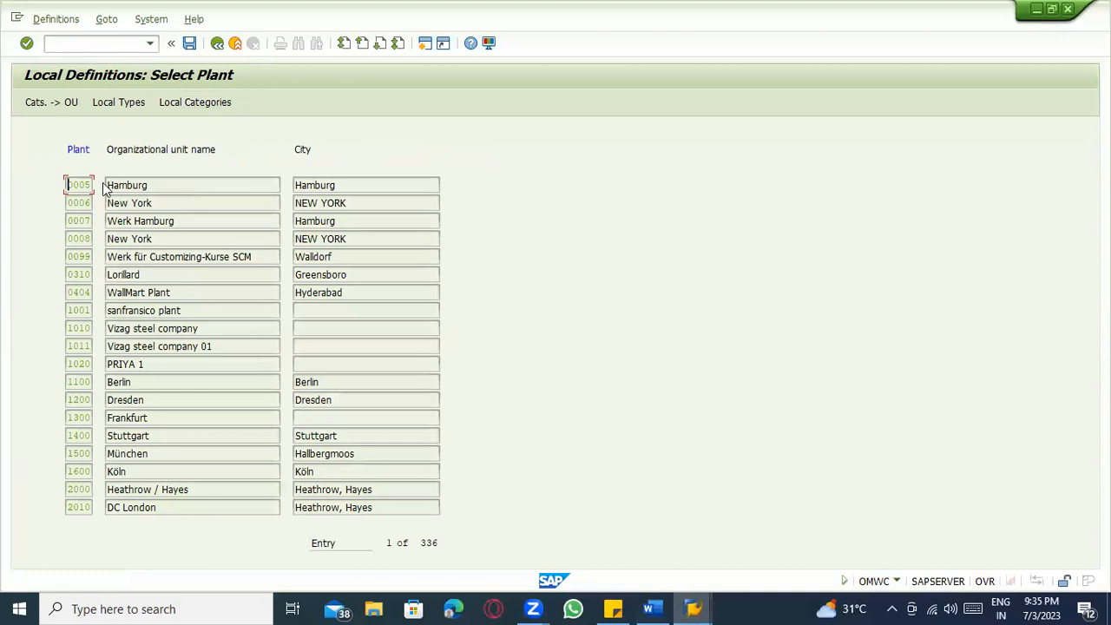
left_click(84, 382)
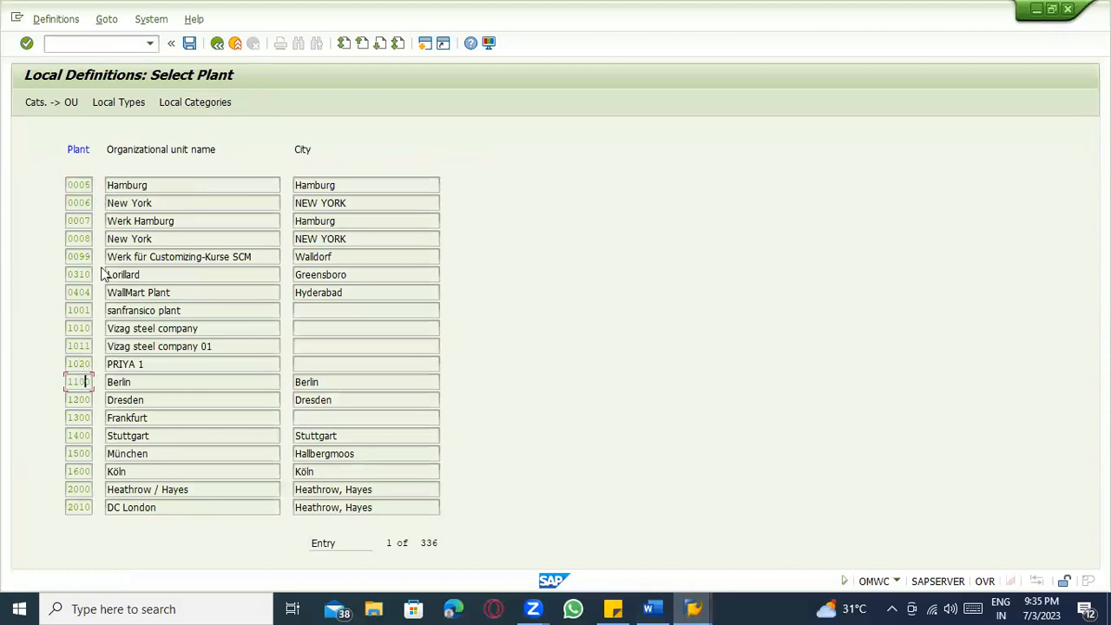
left_click(120, 103)
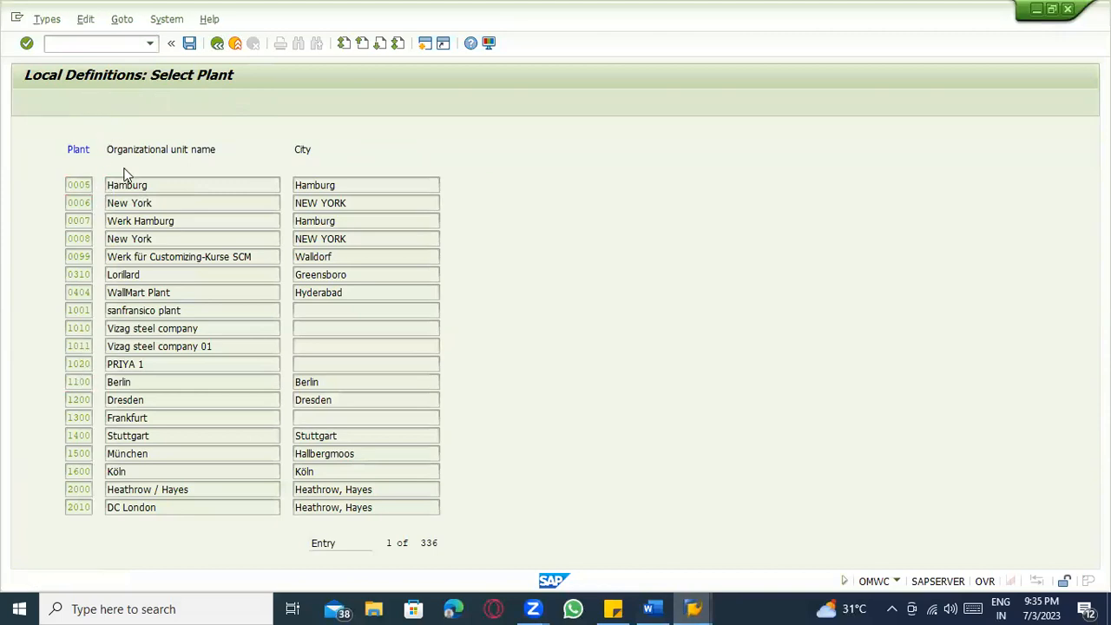
left_click(217, 43)
left_click(198, 103)
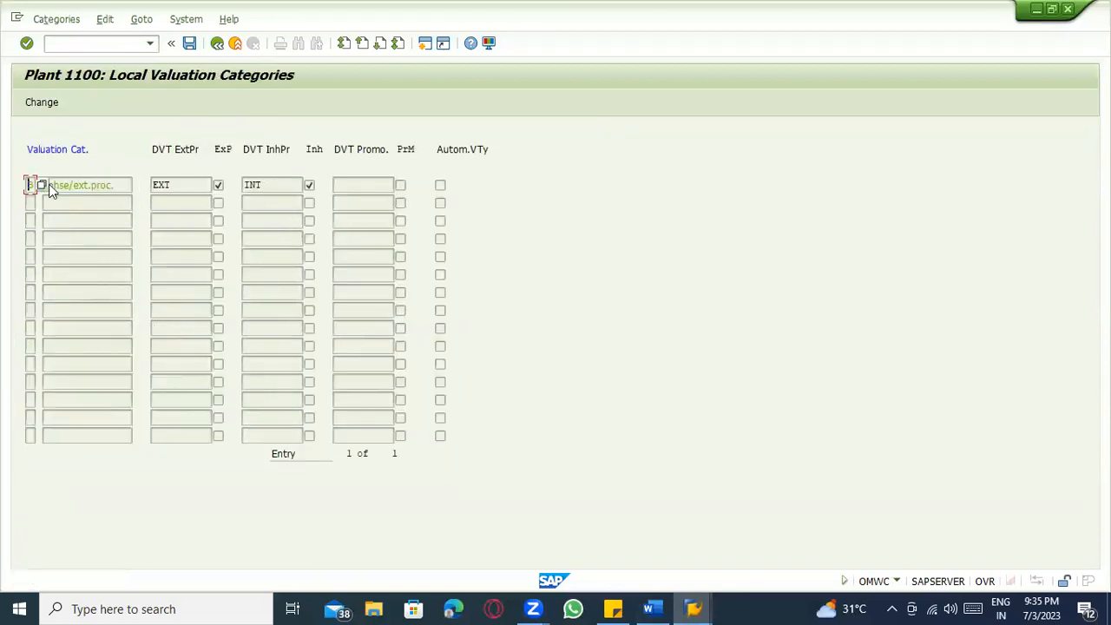
left_click(217, 43)
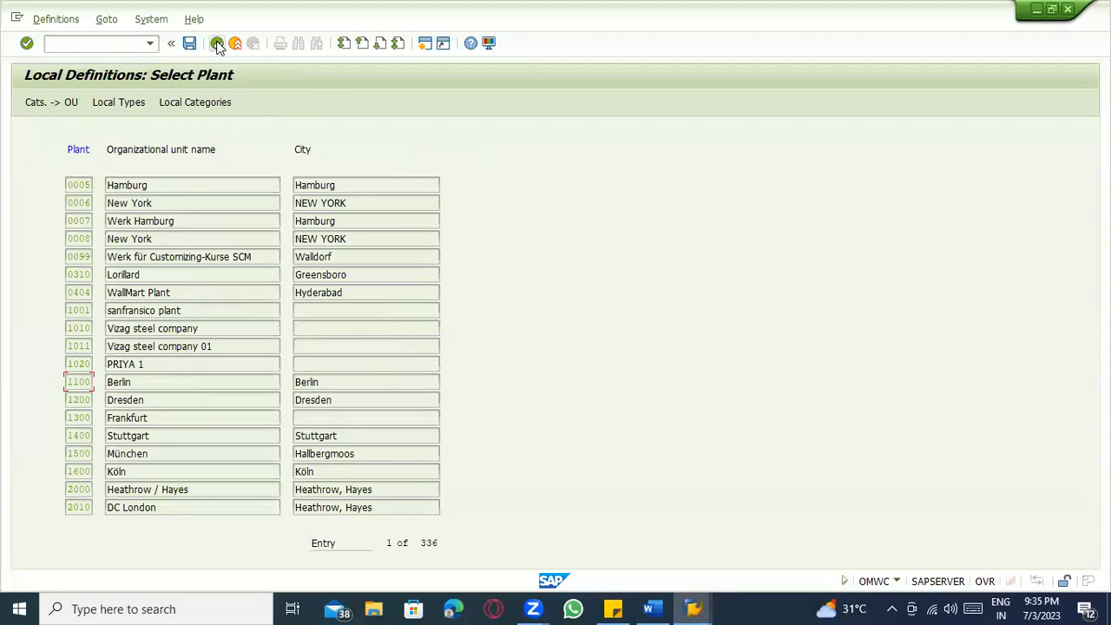
left_click(217, 44)
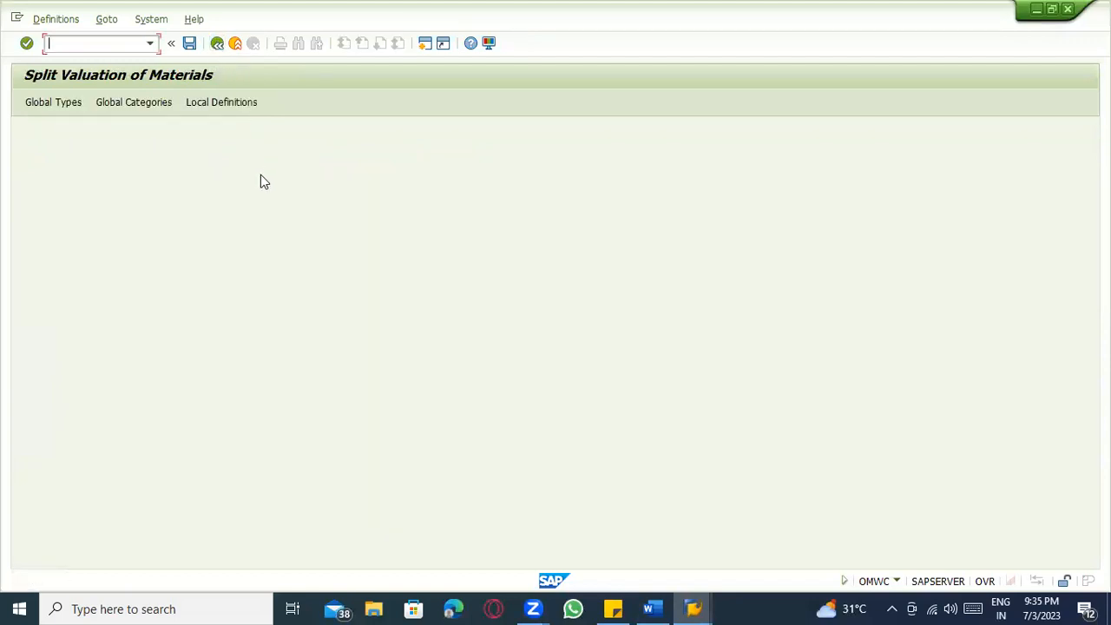
Inspect global valuation category X Automat.(batch) and its allocated valuation types.
left_click(170, 113)
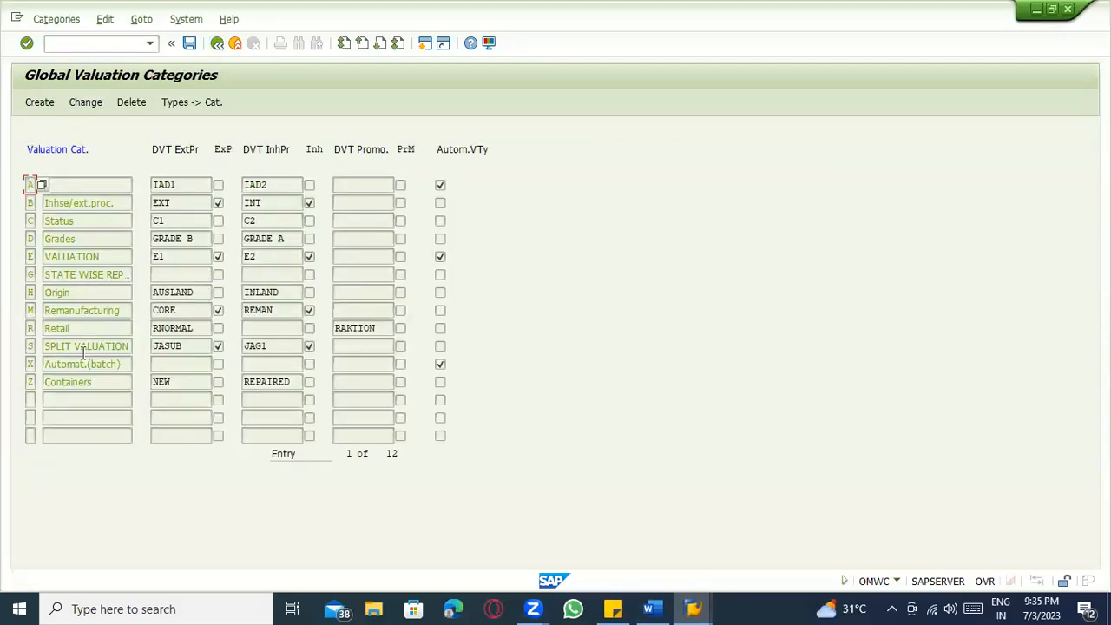
left_click(86, 366)
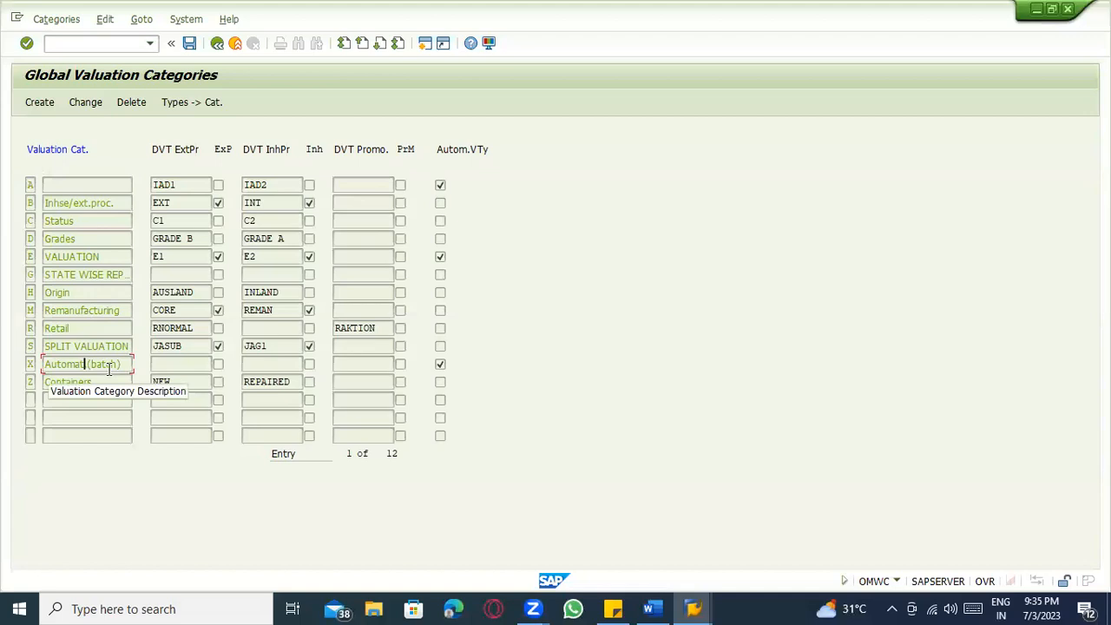
left_click(190, 101)
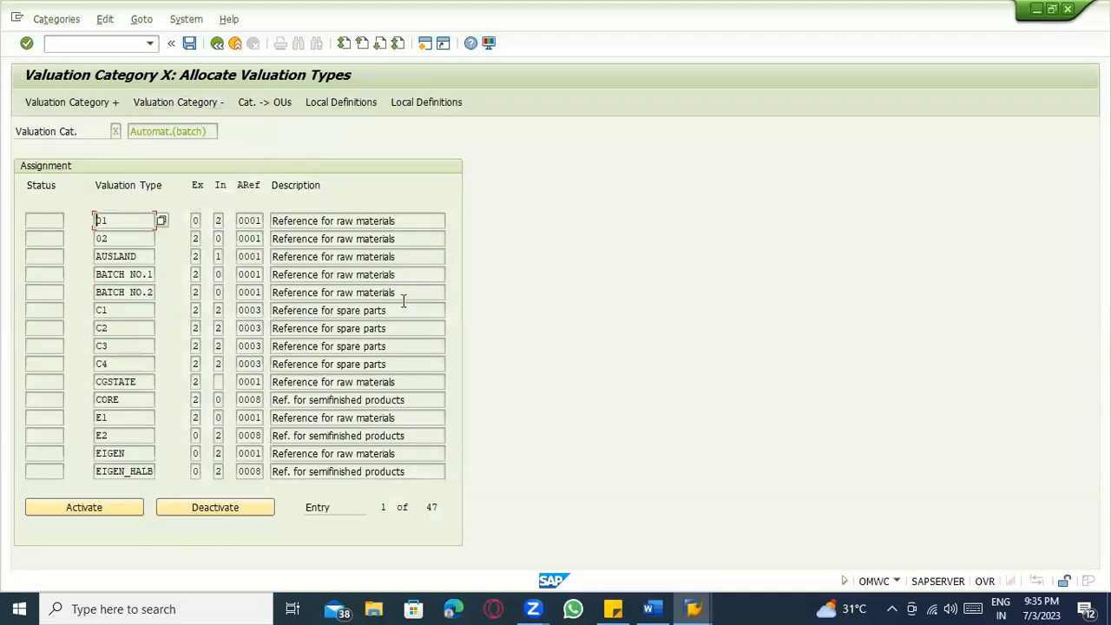
left_click(217, 43)
left_click(217, 46)
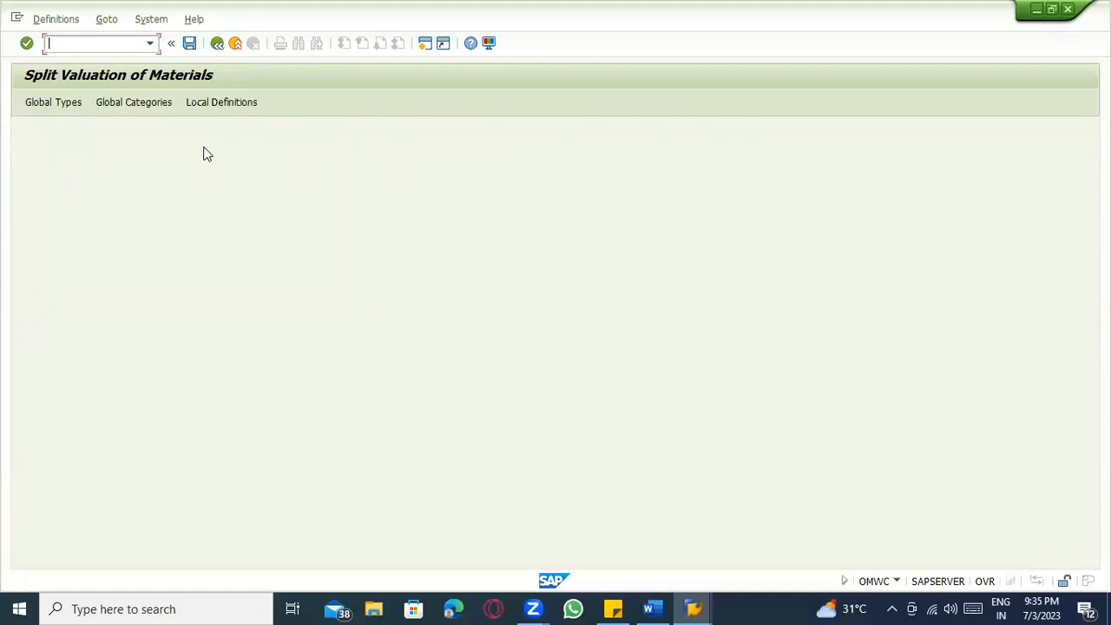
Activate valuation categories H (Origin) and X (Automat.(batch)) for plant 1100 Berlin.
left_click(209, 106)
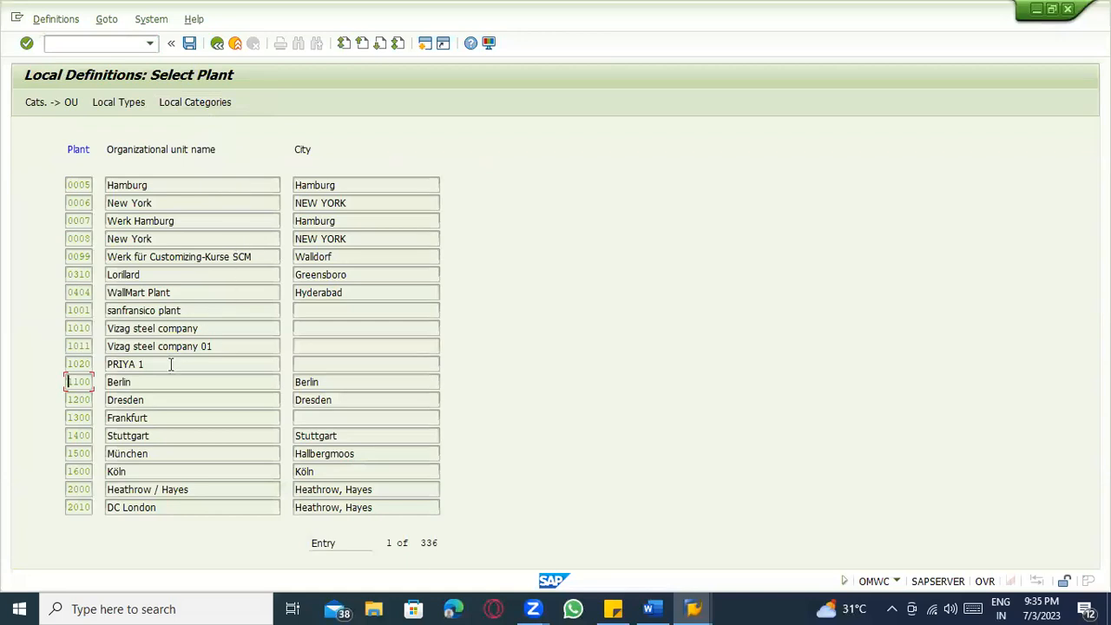
left_click(132, 382)
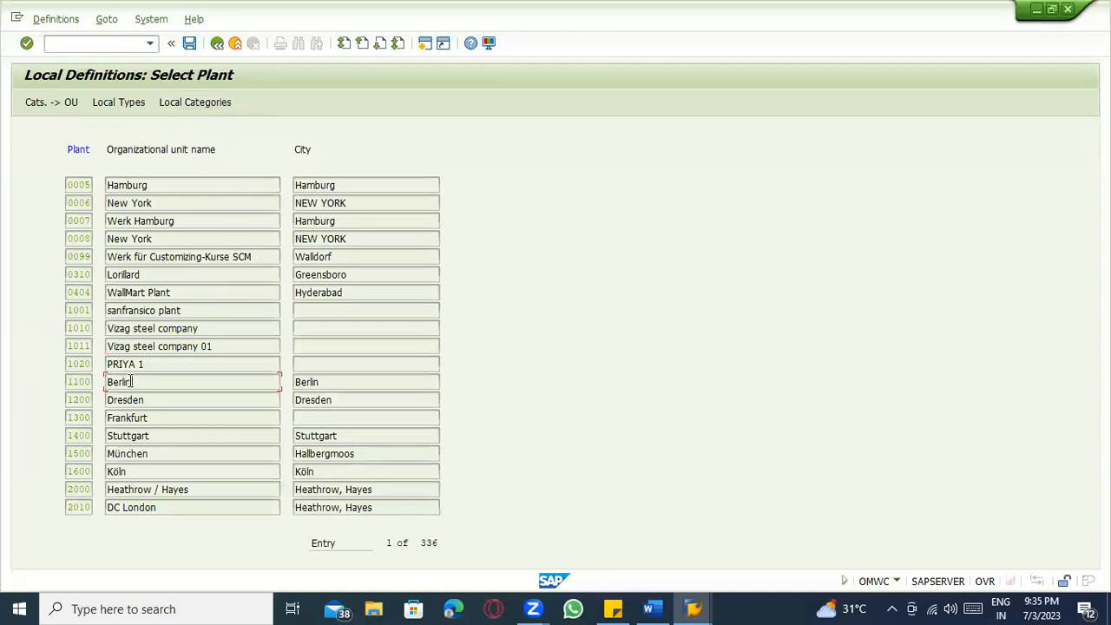
left_click(78, 102)
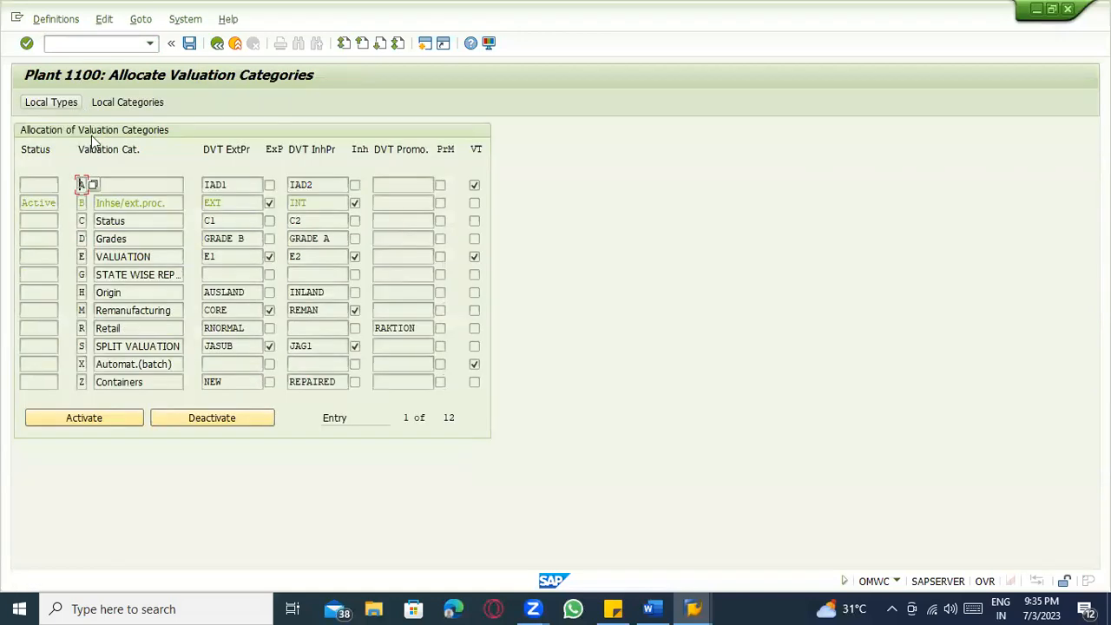
left_click(121, 295)
left_click(97, 421)
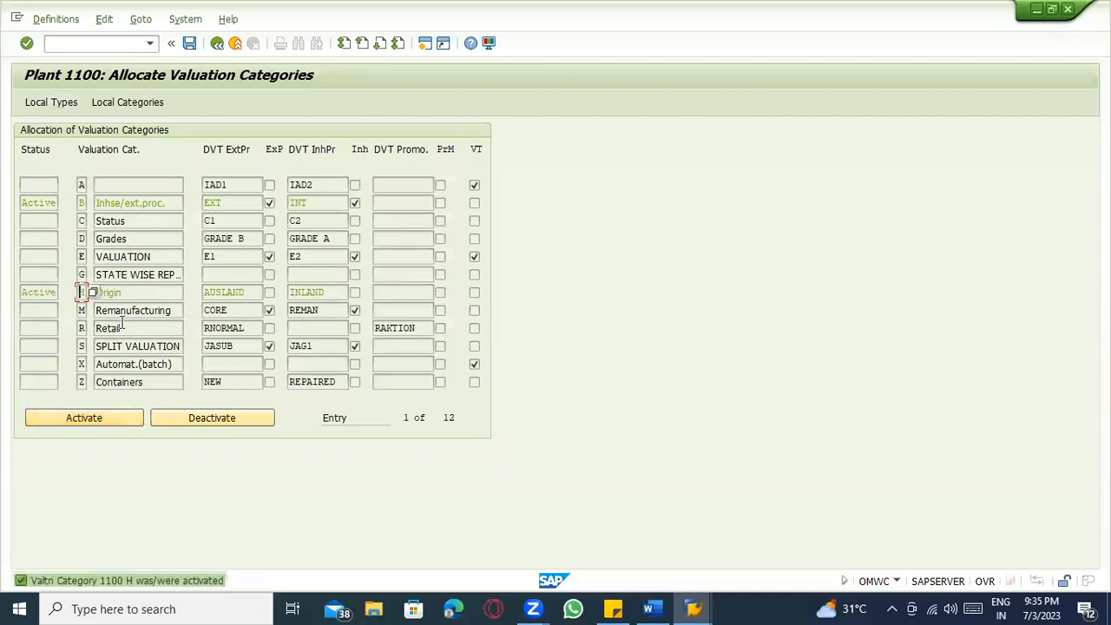
left_click(121, 365)
left_click(85, 418)
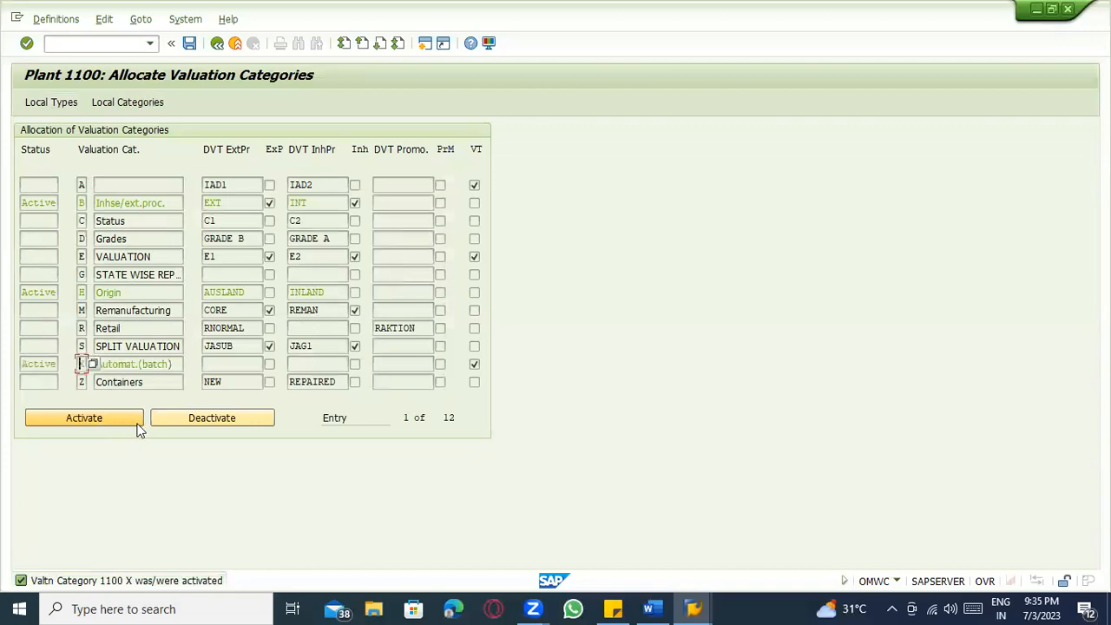
left_click(133, 293)
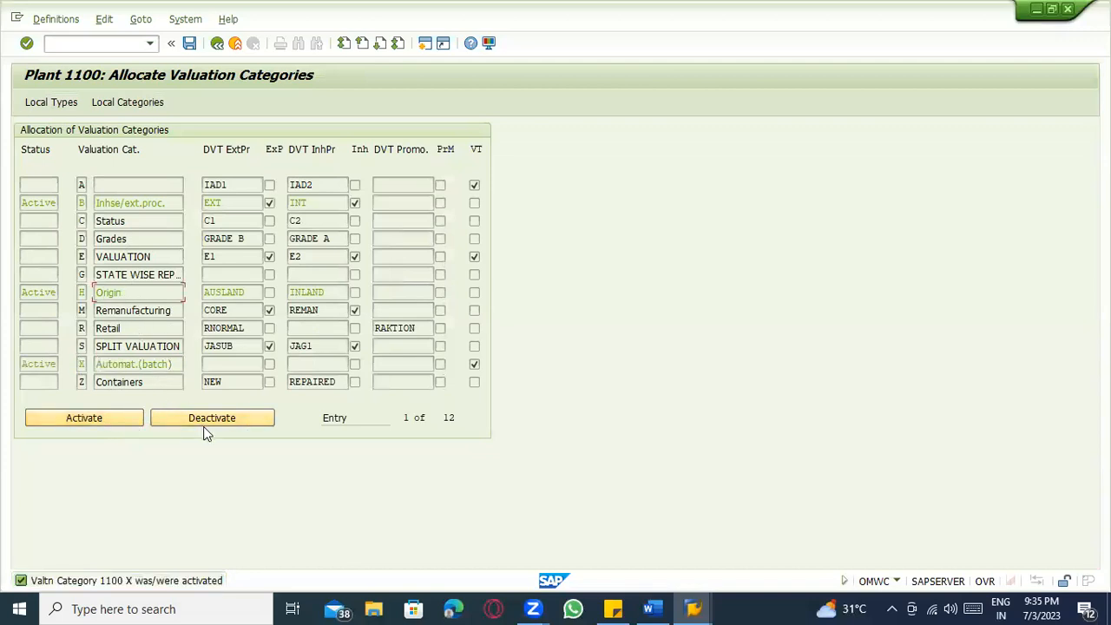
left_click(216, 44)
left_click(77, 45)
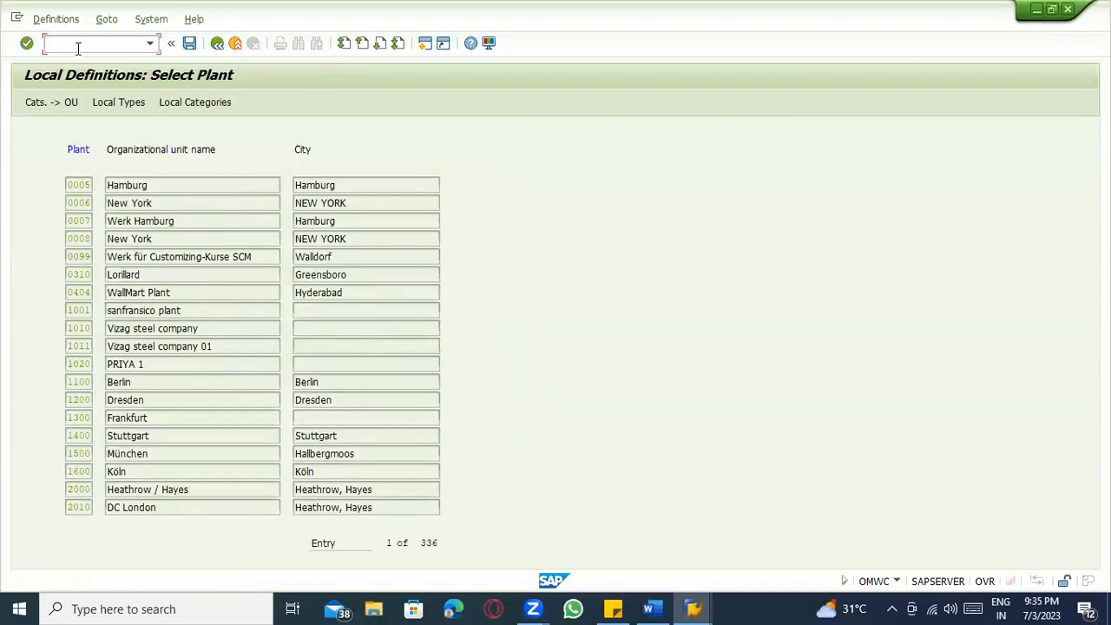
Create raw material 50065806 via /omm, selecting the Accounting 1 view for plant 1100 Berlin.
type("/omm")
key("Return")
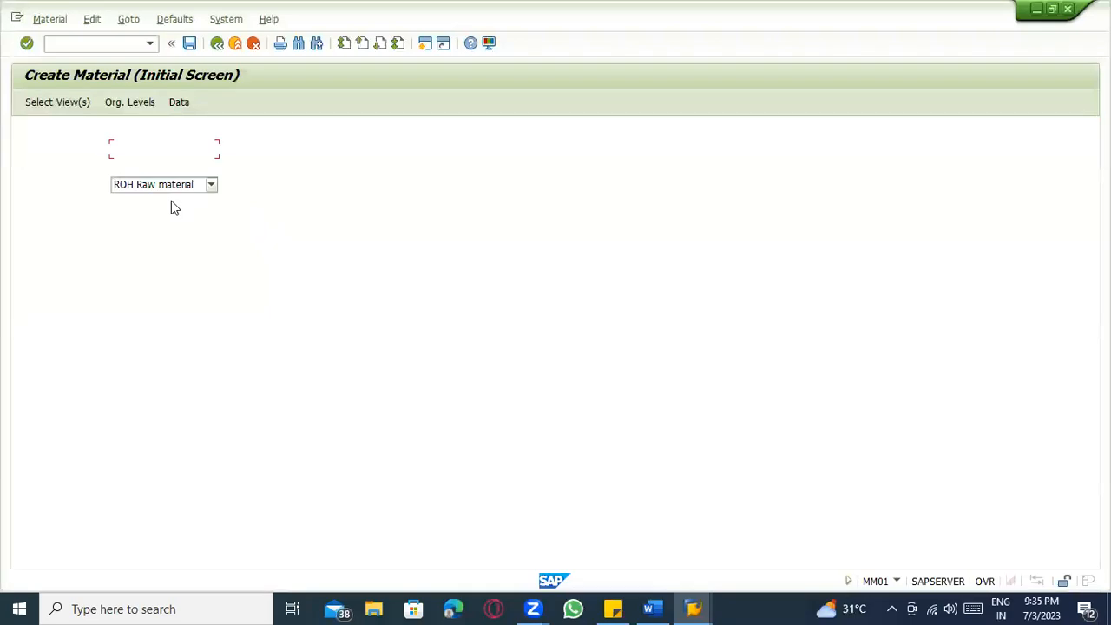
key("Return")
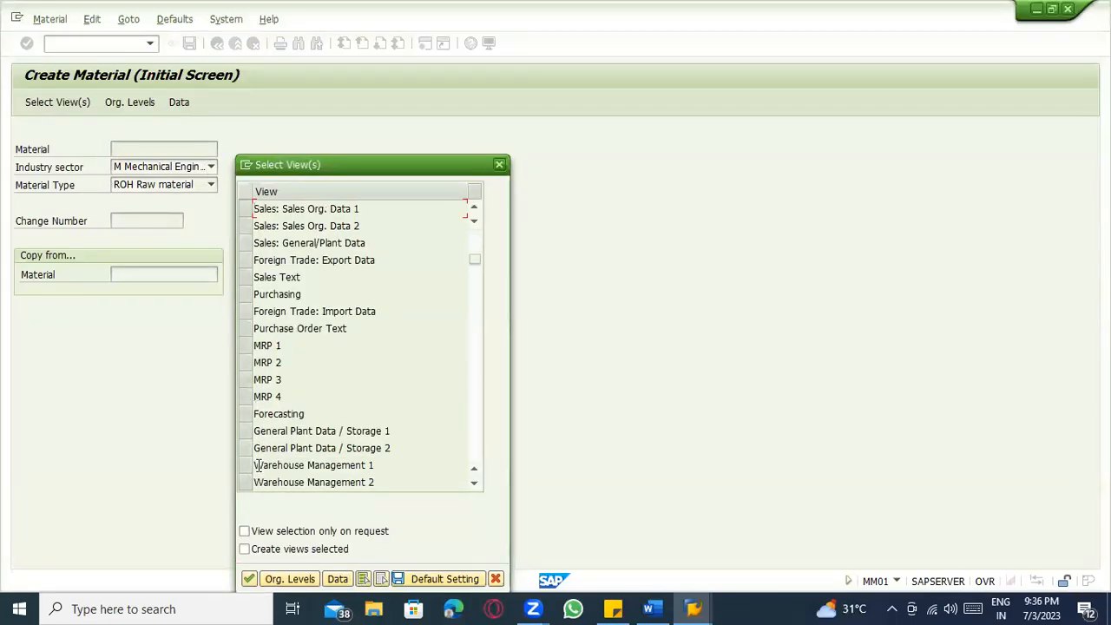
scroll(249, 457, "down", 3)
scroll(248, 447, "down", 3)
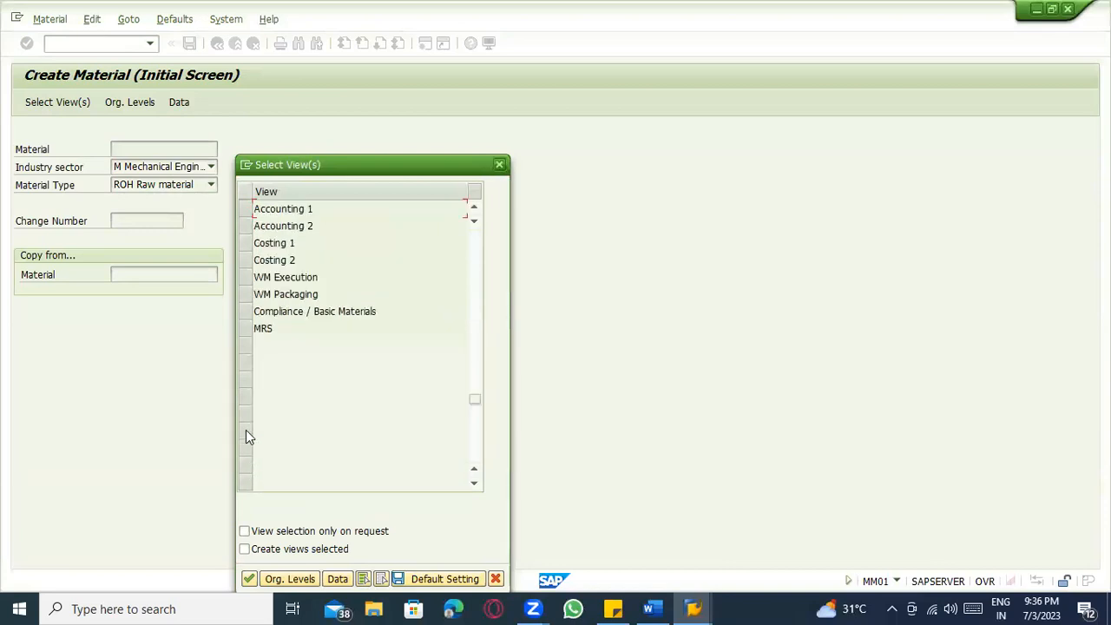
left_click(244, 215)
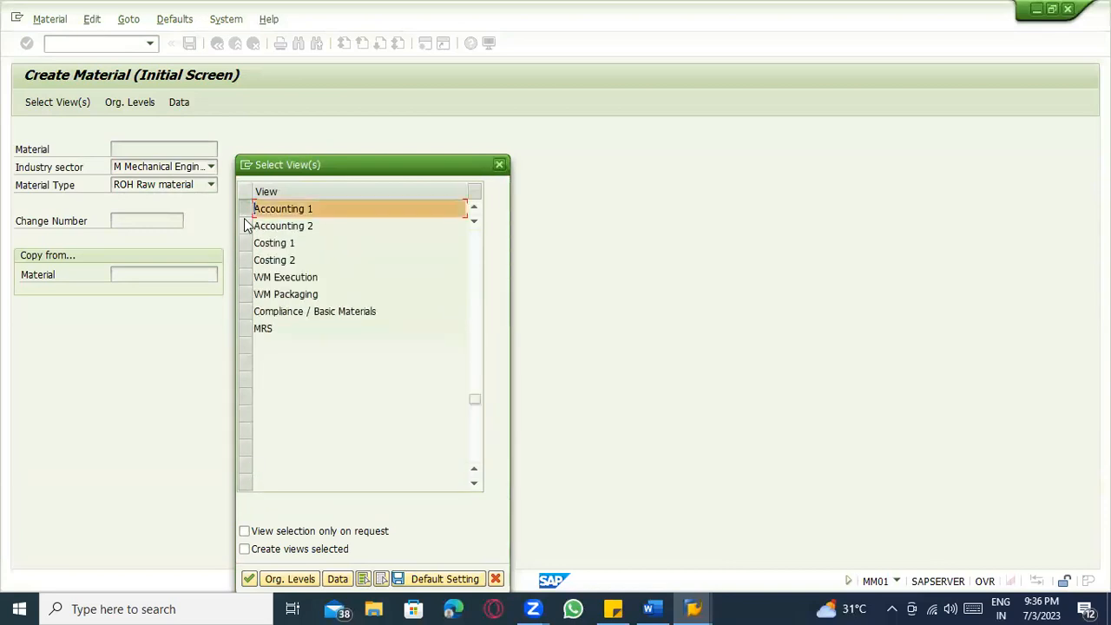
key("Return")
left_click(257, 209)
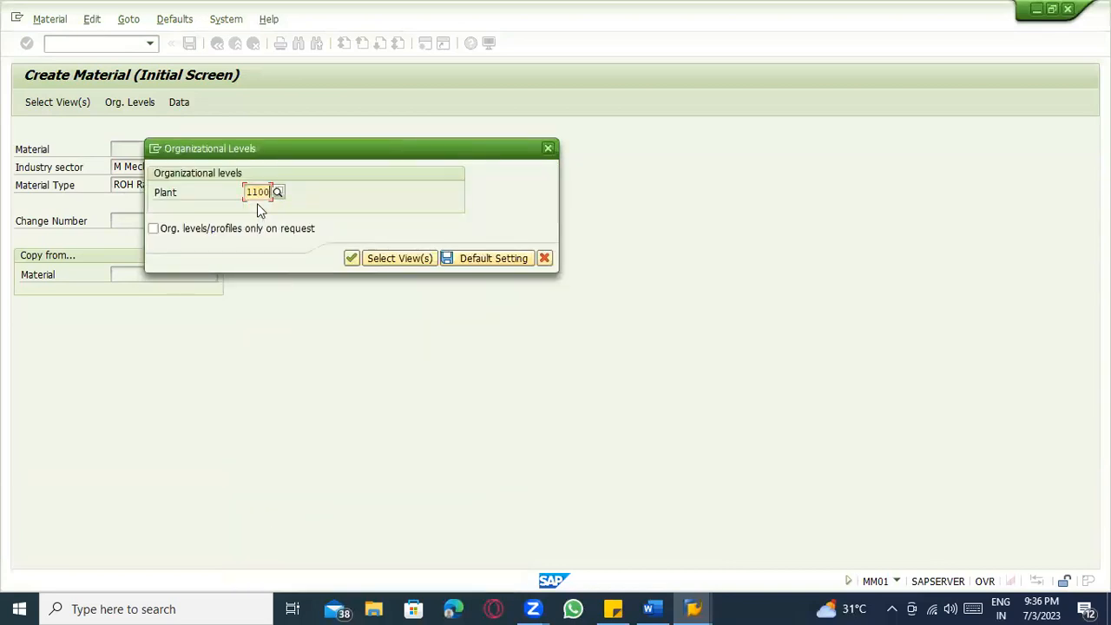
key("Return")
left_click(376, 259)
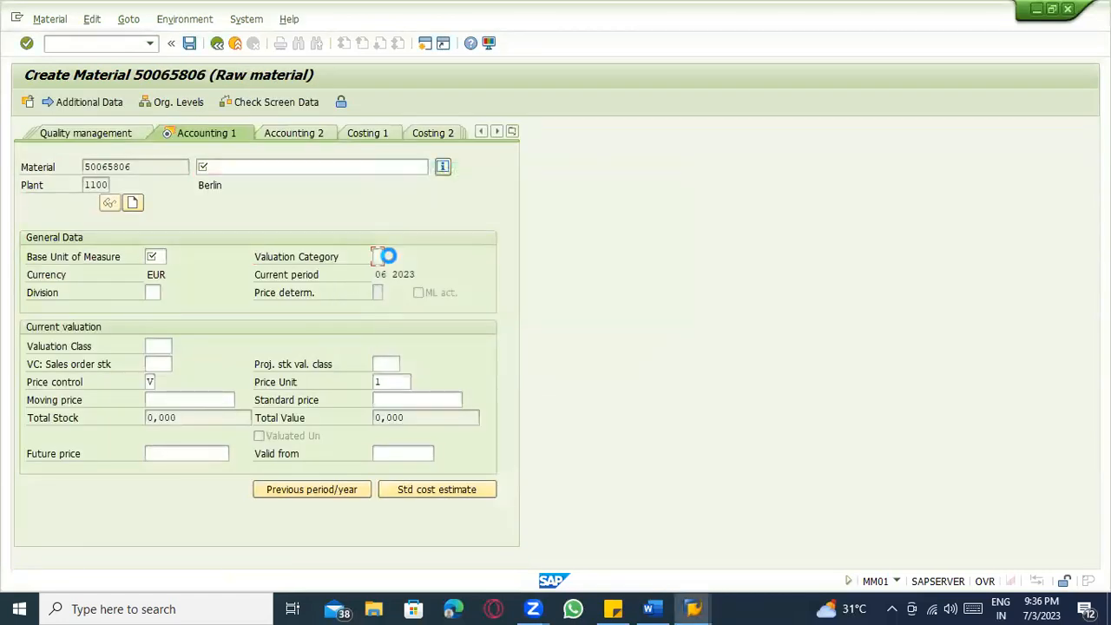
List the Valuation Category options for plant 1100 and confirm H and X appear.
left_click(388, 257)
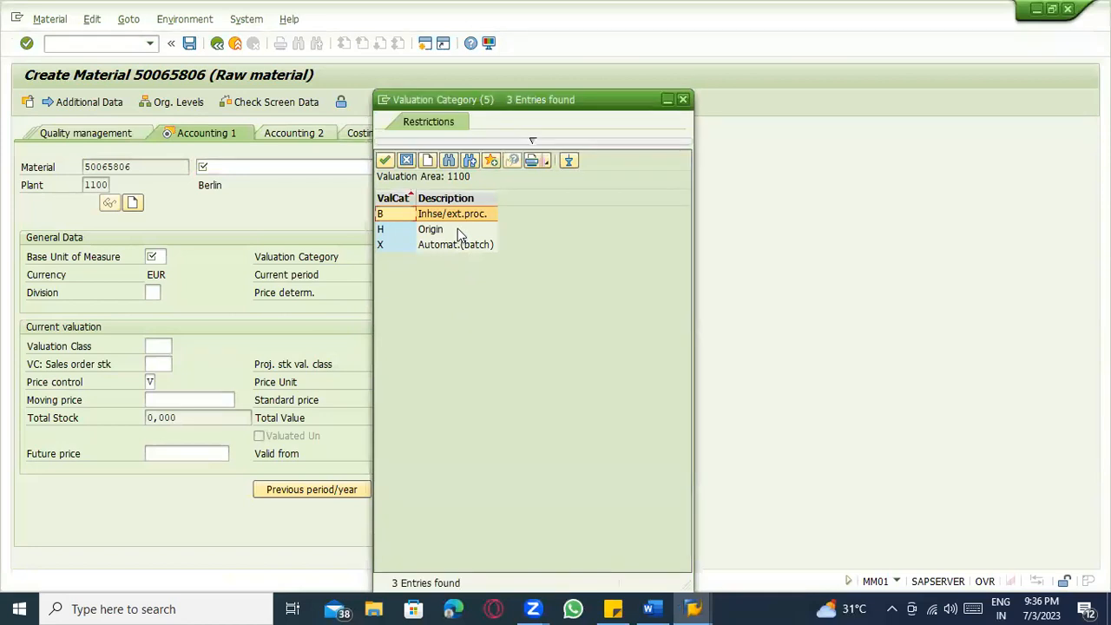
left_click(459, 231)
left_click(460, 244)
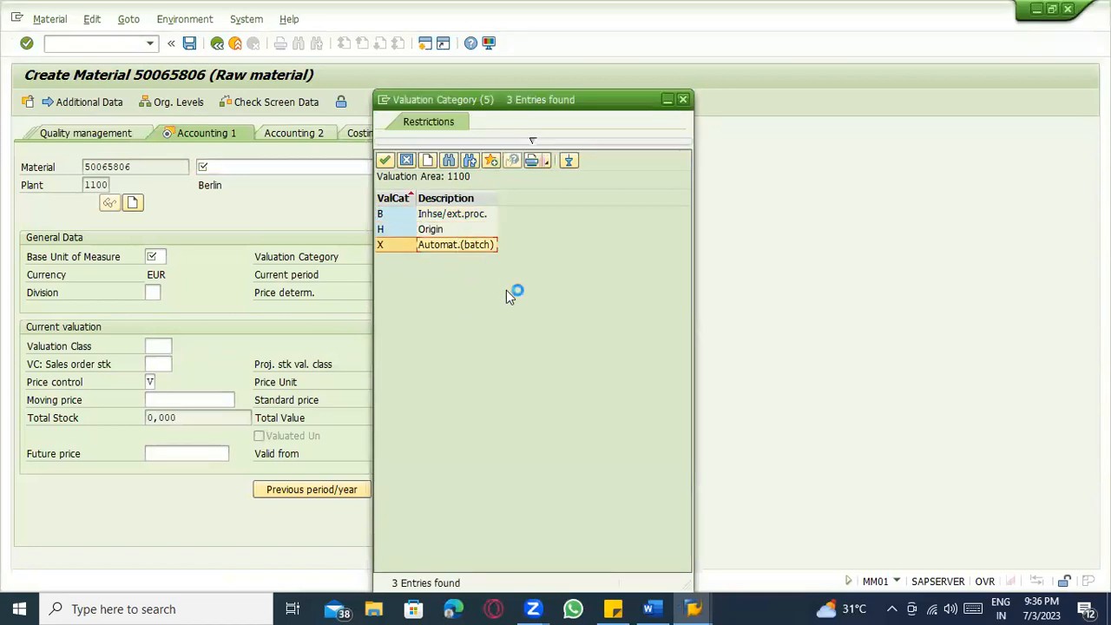
key("Escape")
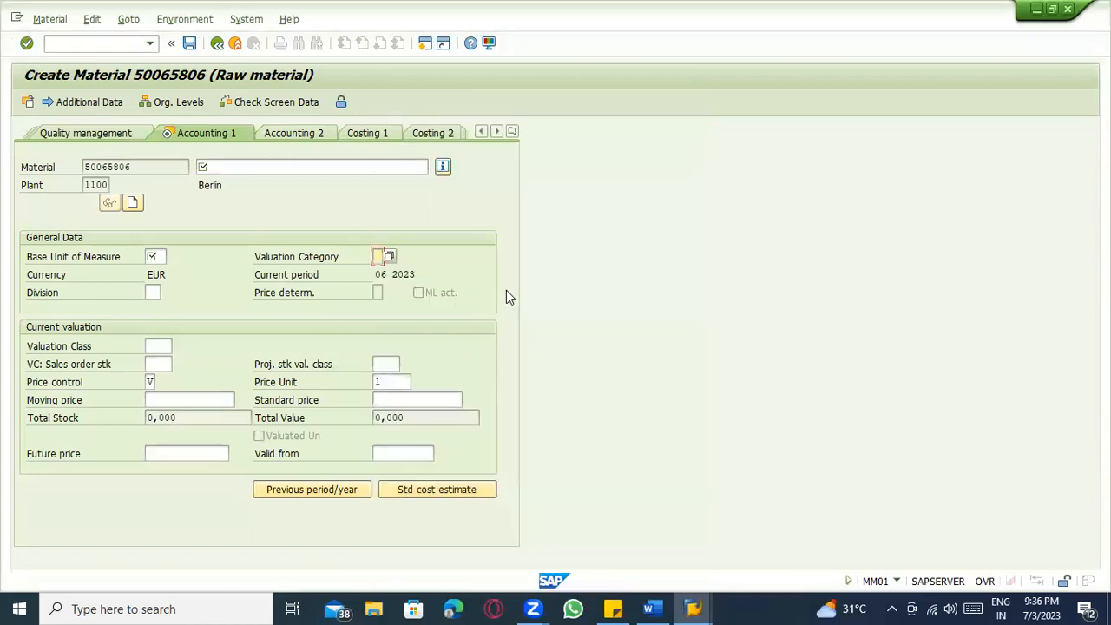
Switch between the Local Definitions window and the Create Material window.
key("alt+Tab")
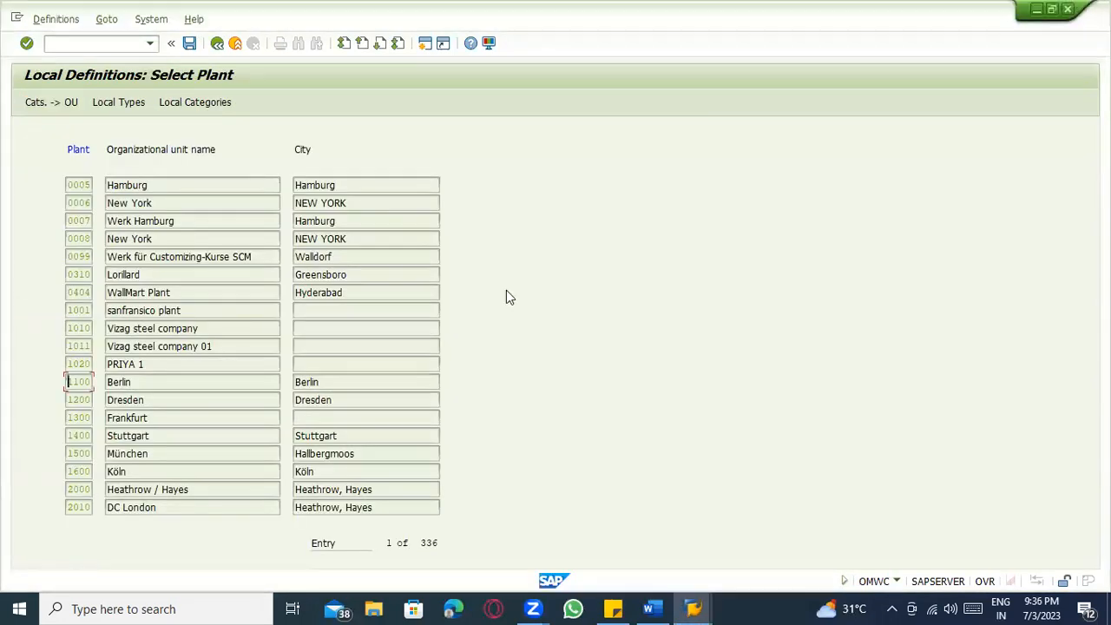
key("alt+Tab")
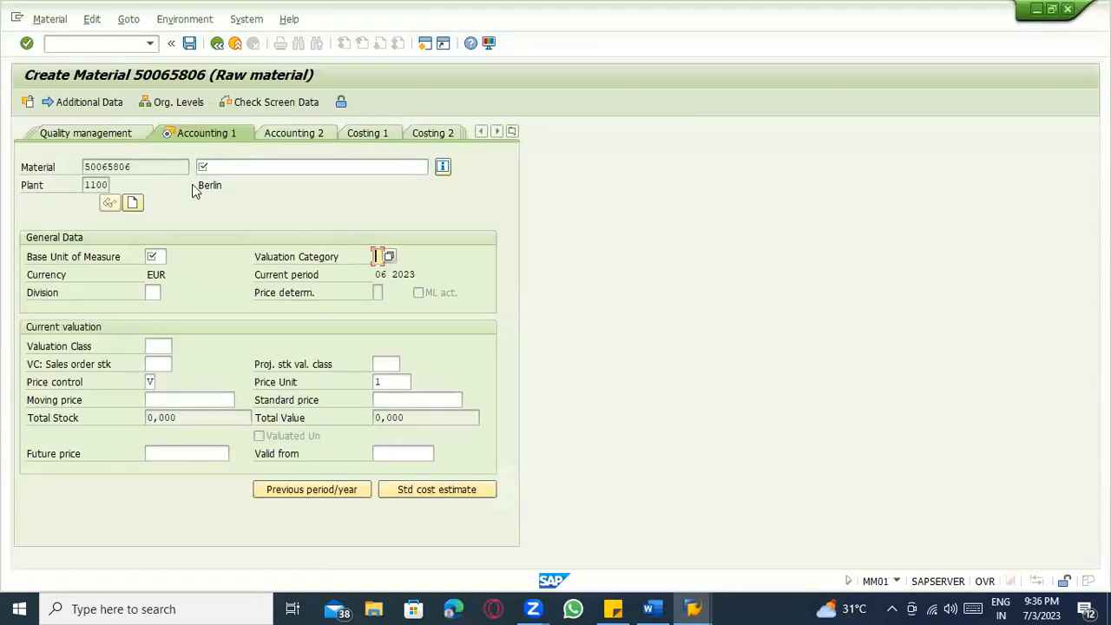
key("alt+Tab")
key("alt+Tab")
key("alt+Tab")
key("alt+Tab")
key("alt+shift+Tab")
key("alt+shift+Tab")
key("alt+shift+Tab")
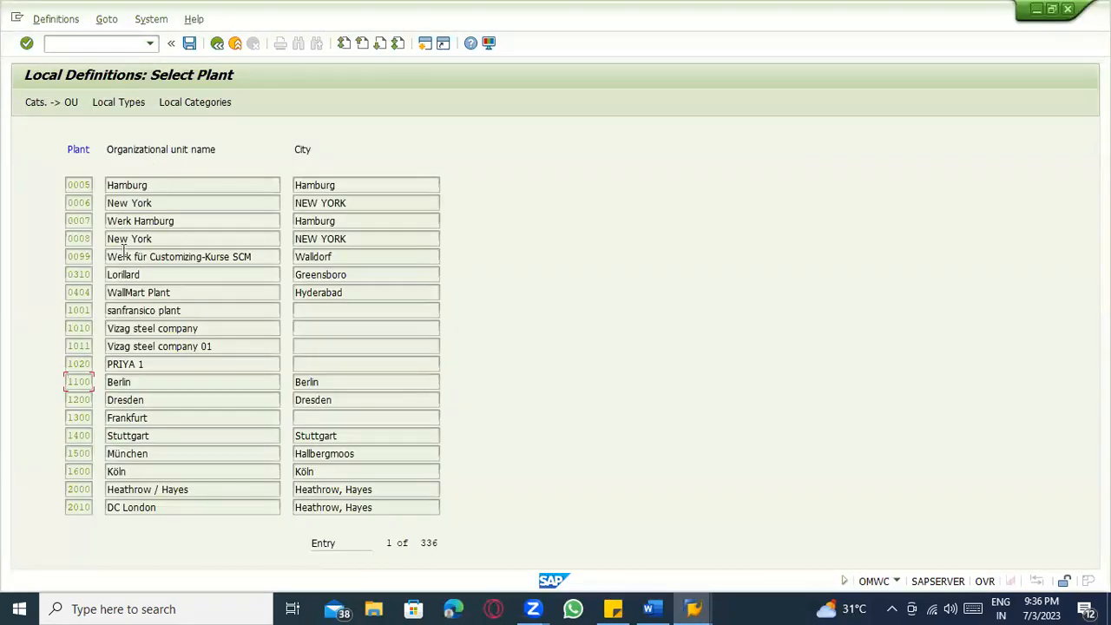
key("alt+Tab")
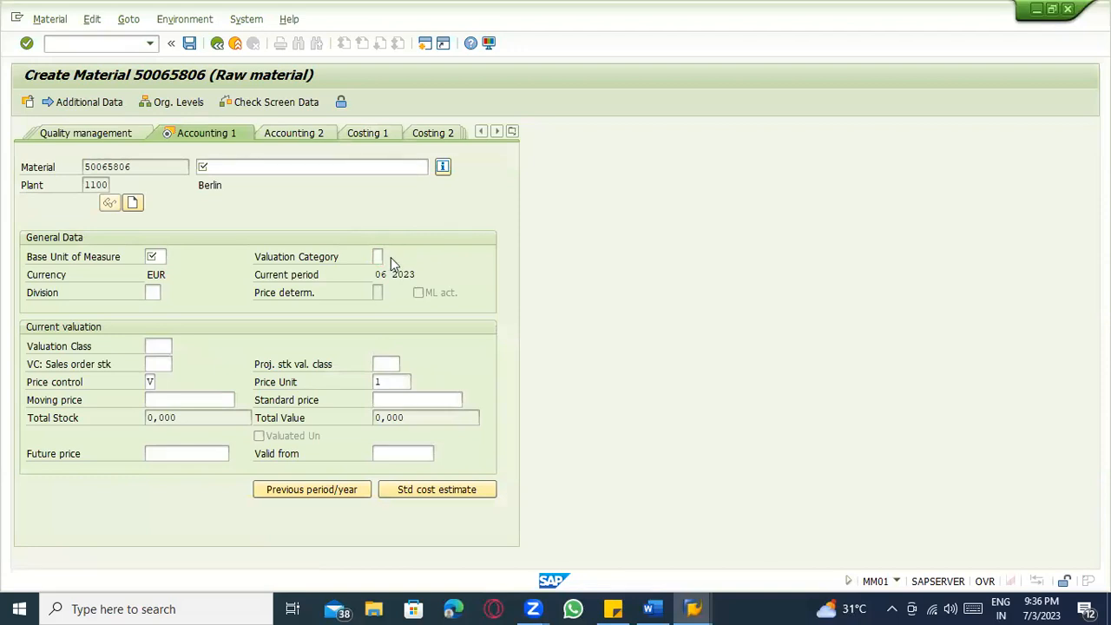
Recheck the valuation category list, verifying H Origin and X Automat.(batch) are offered.
left_click(390, 257)
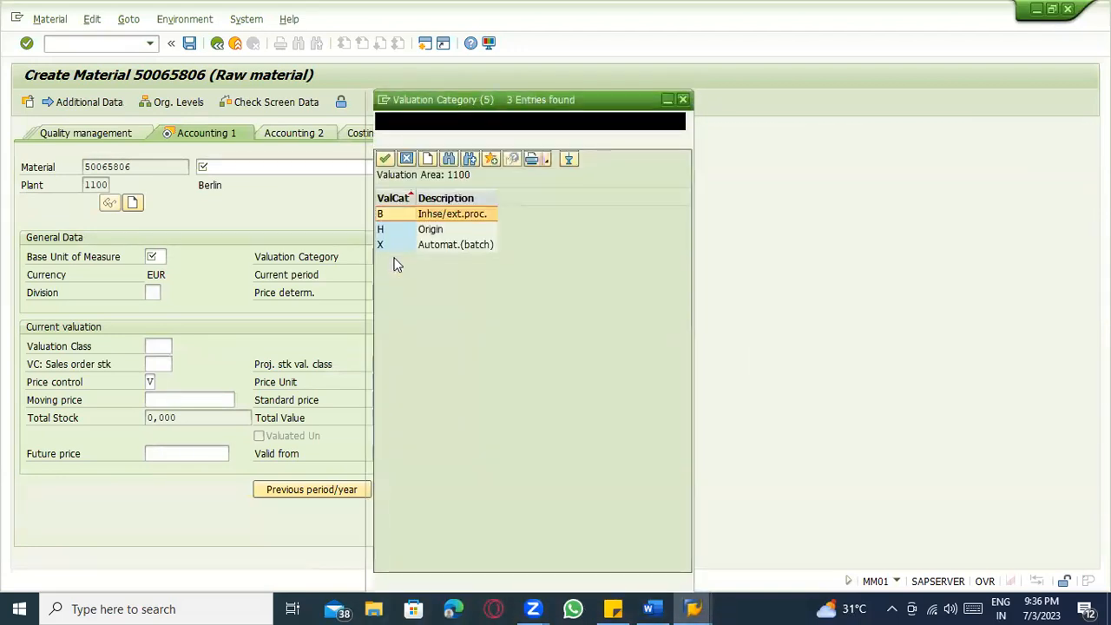
left_click(436, 231)
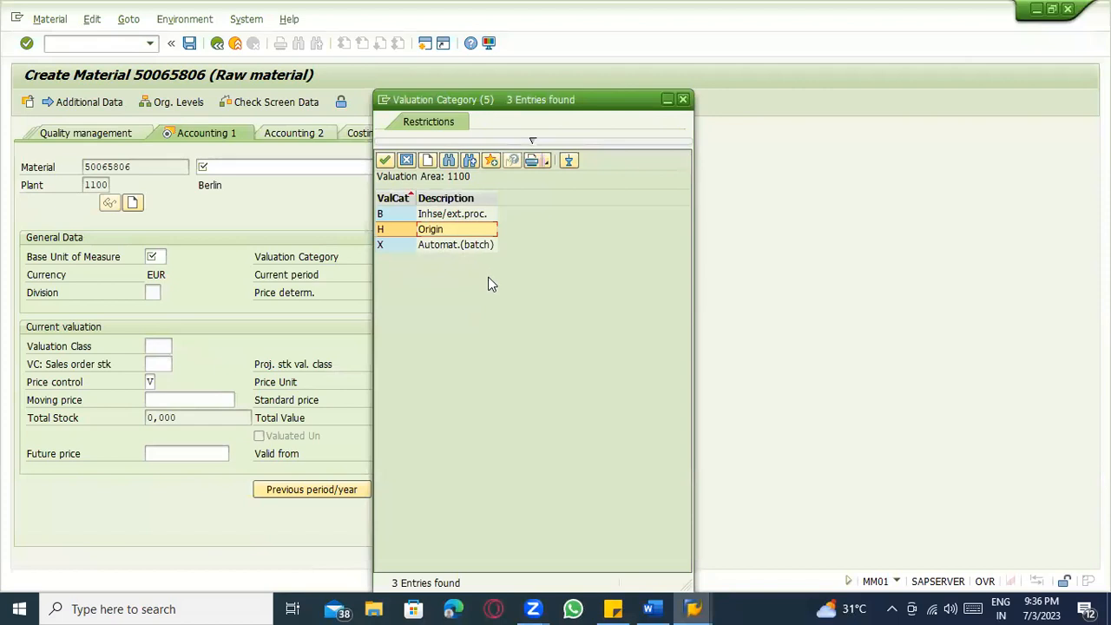
left_click(476, 249)
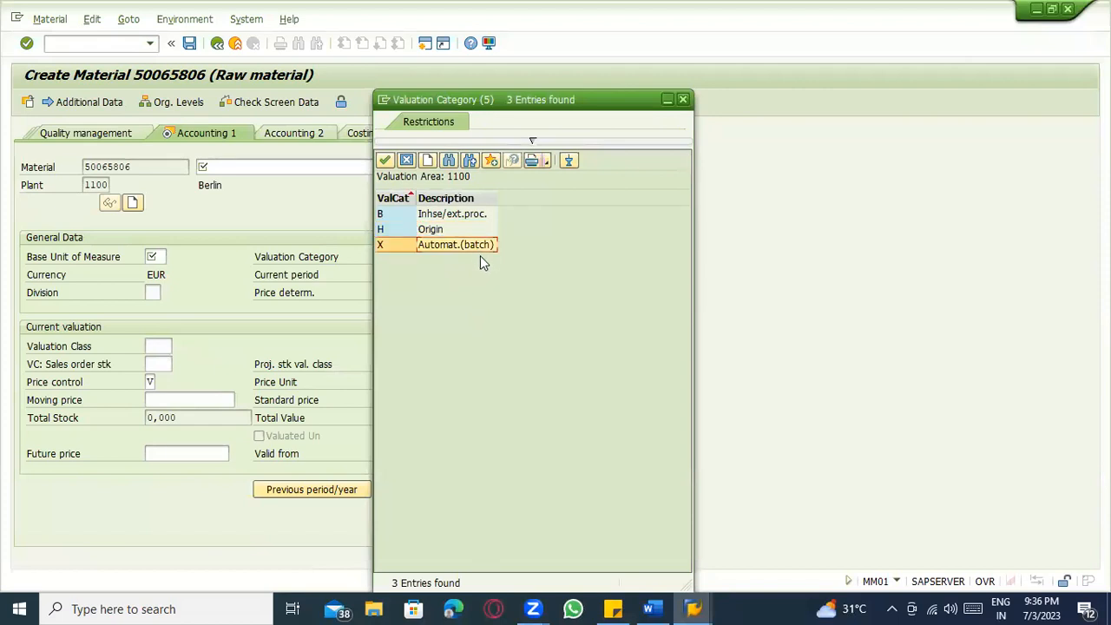
key("Escape")
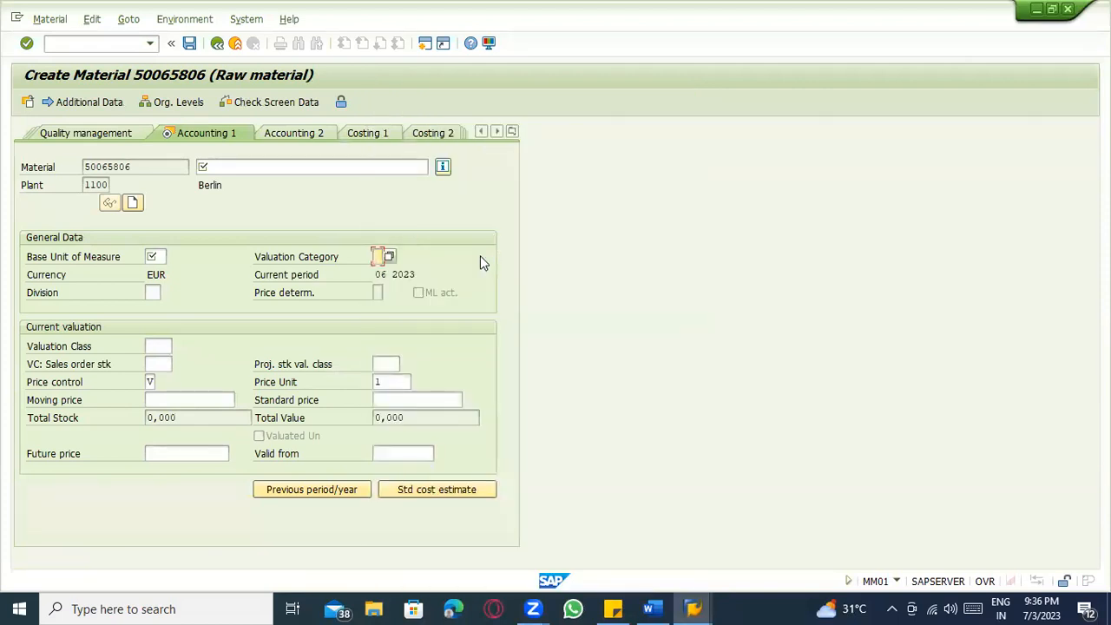
left_click(389, 257)
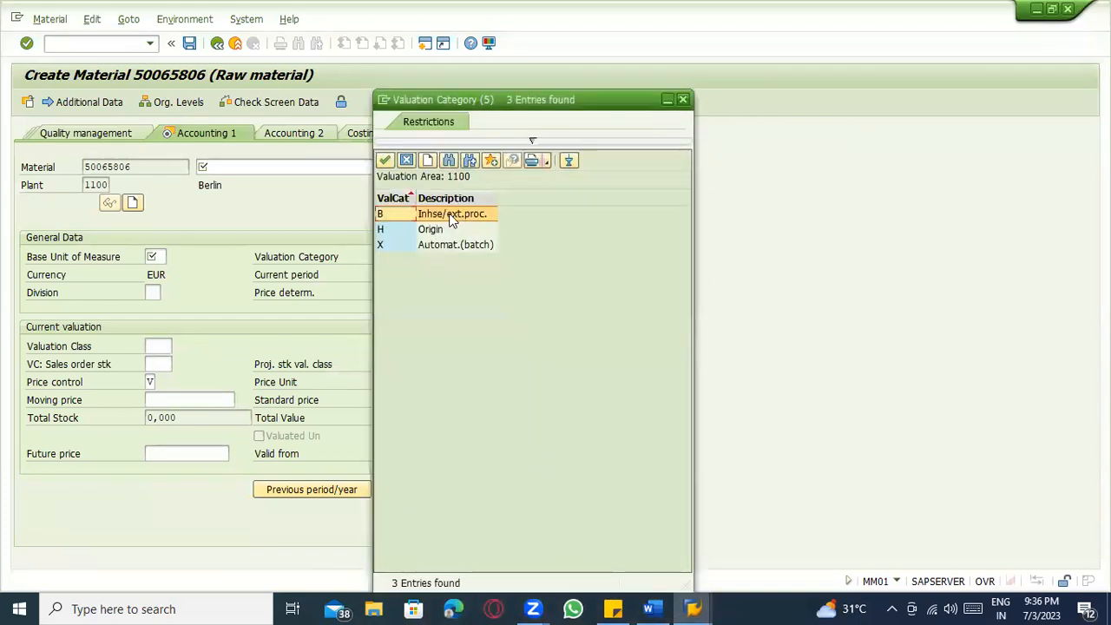
left_click(471, 246)
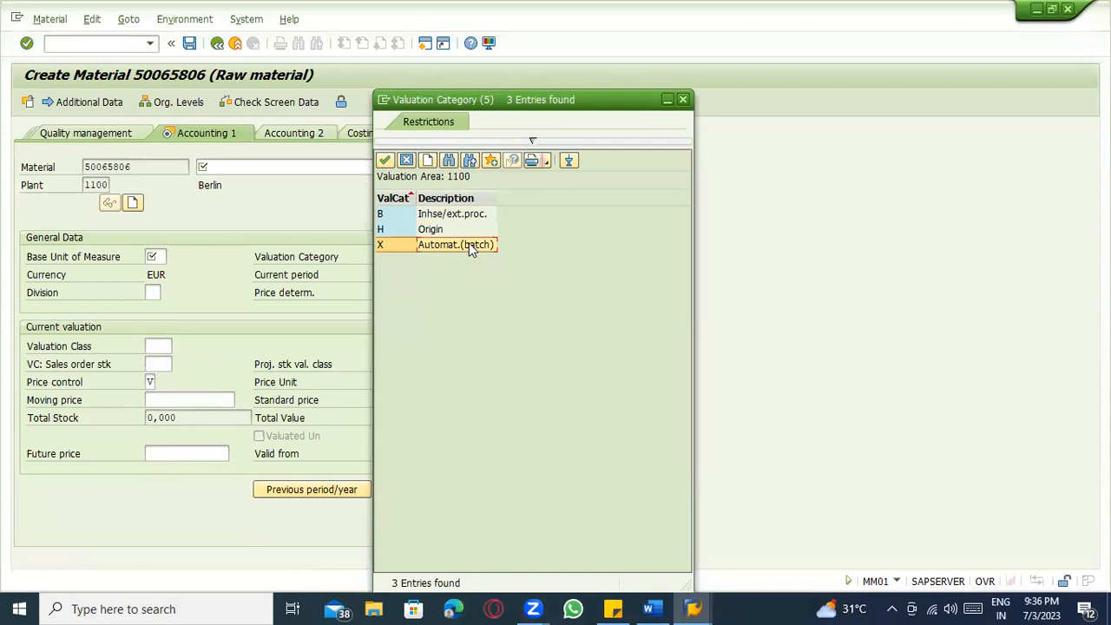
double_click(472, 248)
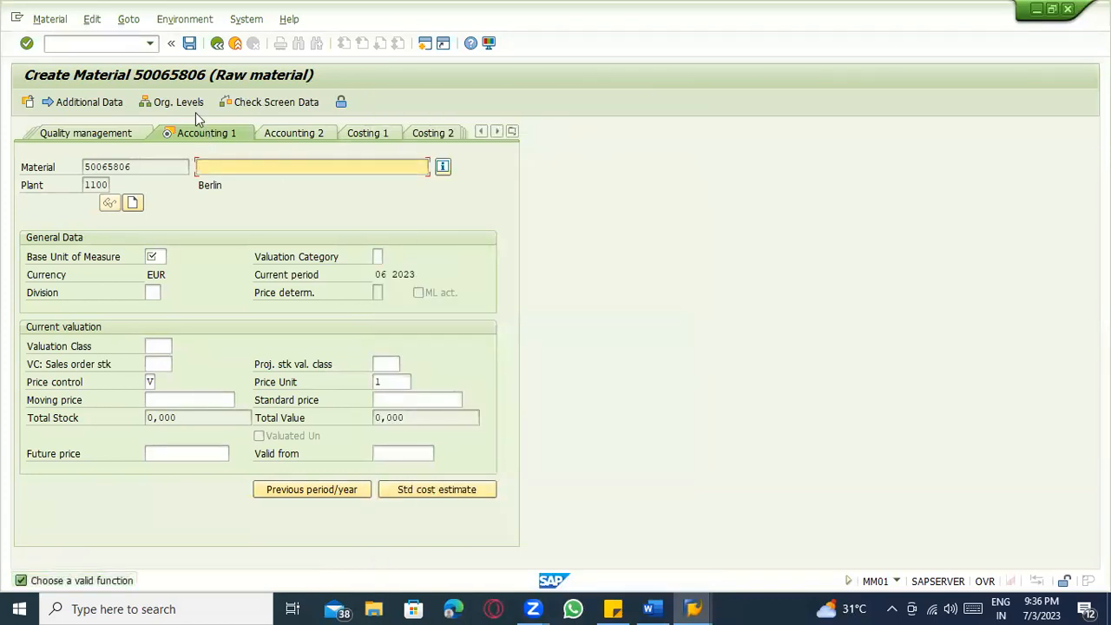
Leave material creation for SAP Easy Access with /n.
left_click(130, 45)
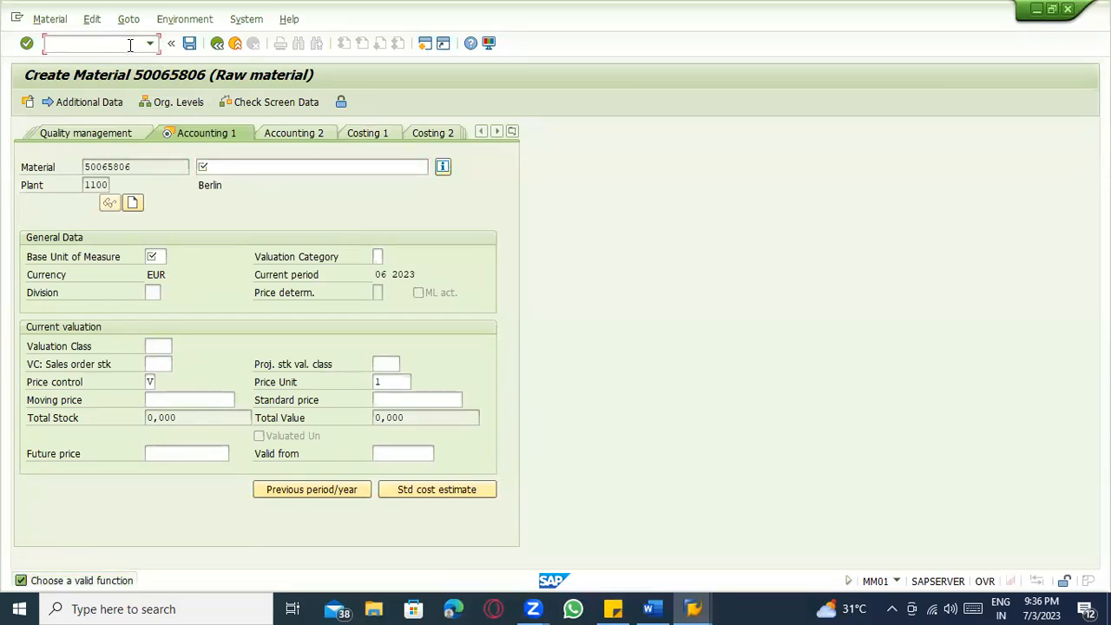
type("/n")
key("Return")
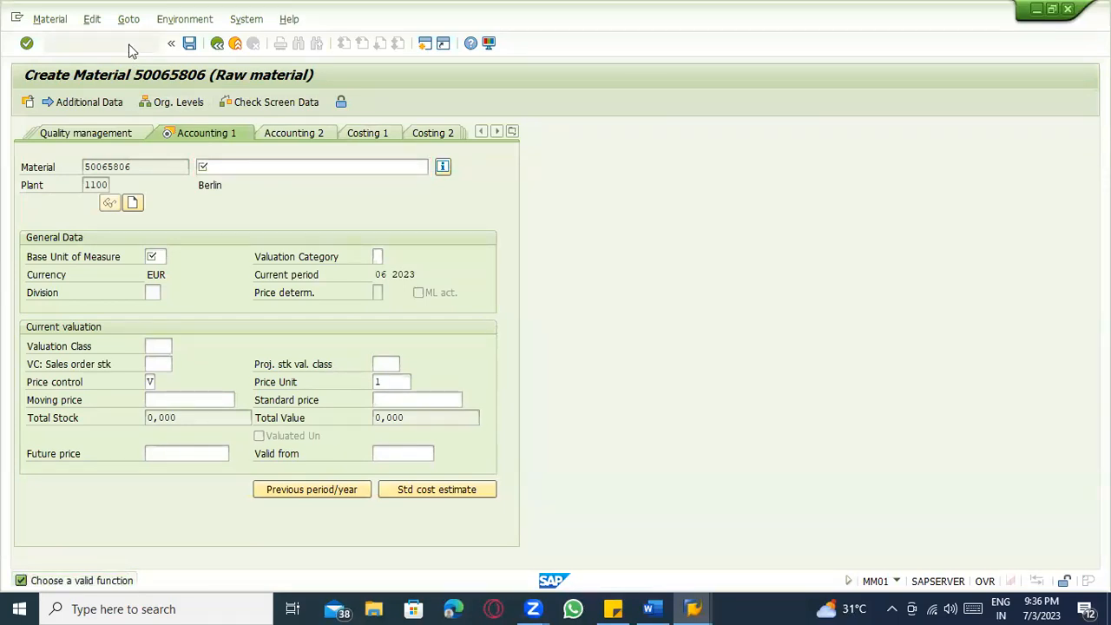